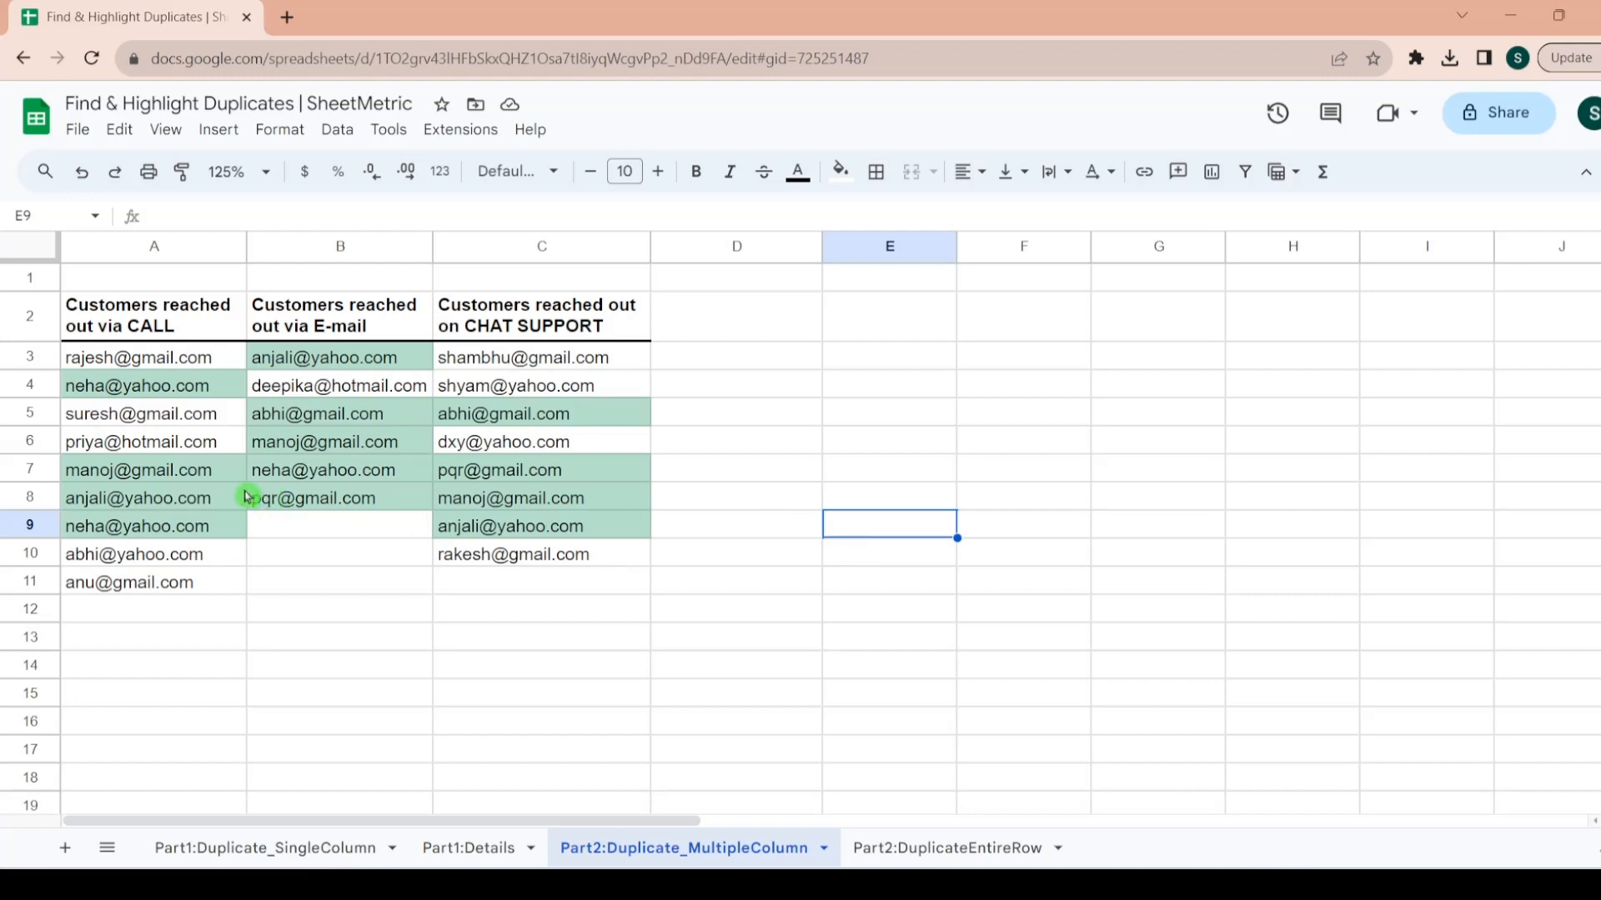
- Select the customer e-mail range A3:C11 across the call, e-mail and chat support columns
left_click(592, 367)
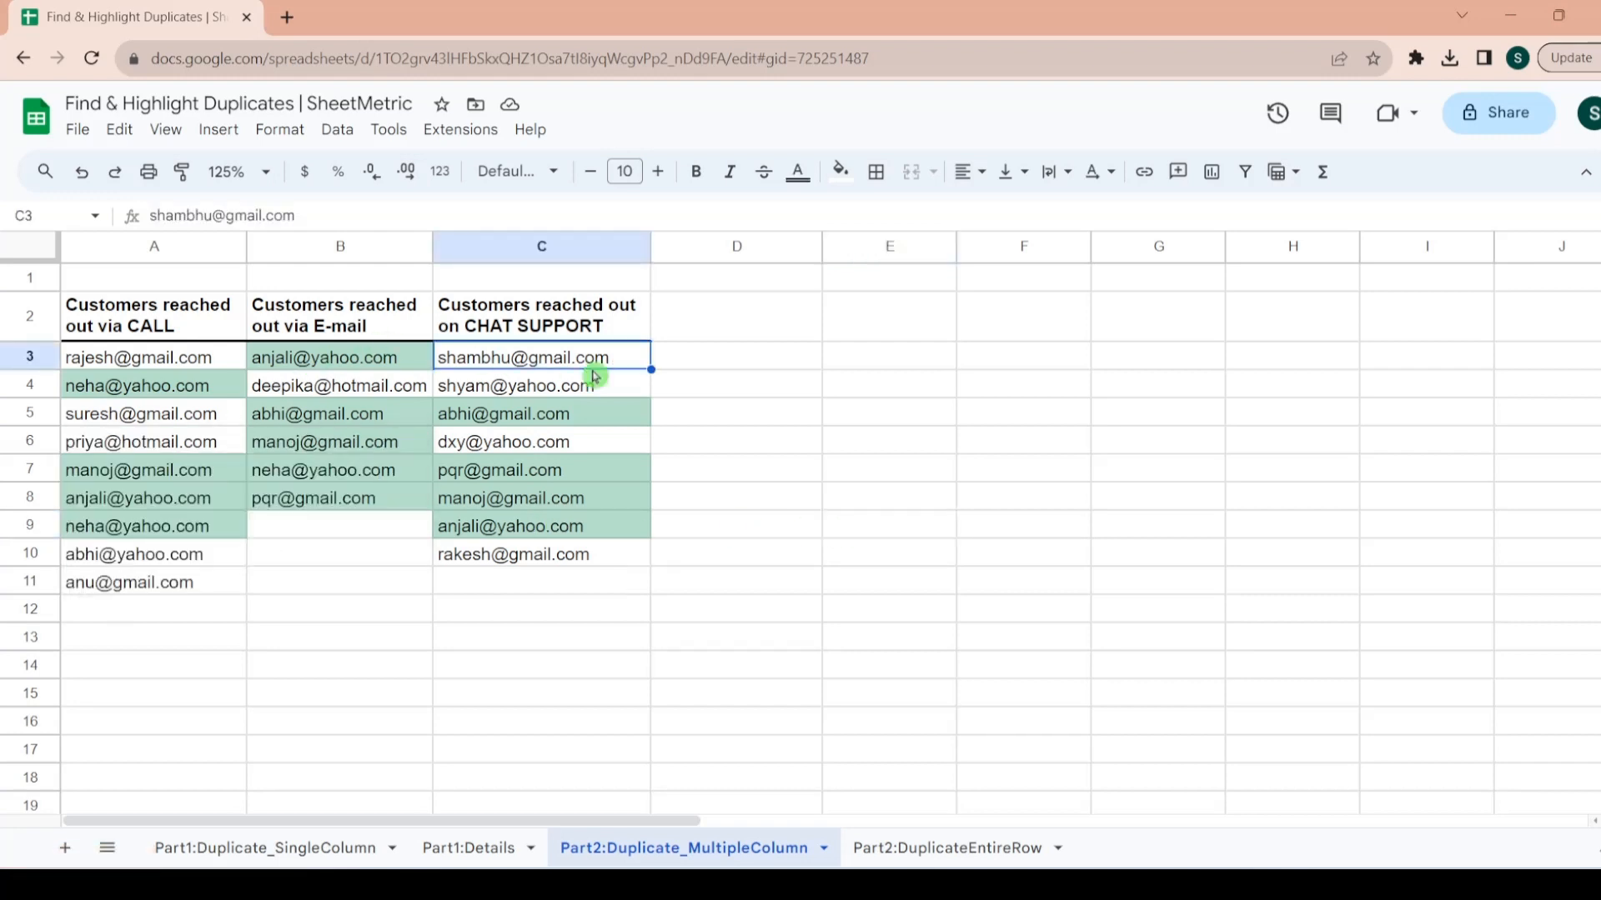
key("Left")
key("Left")
key("shift+Right")
key("shift+Right")
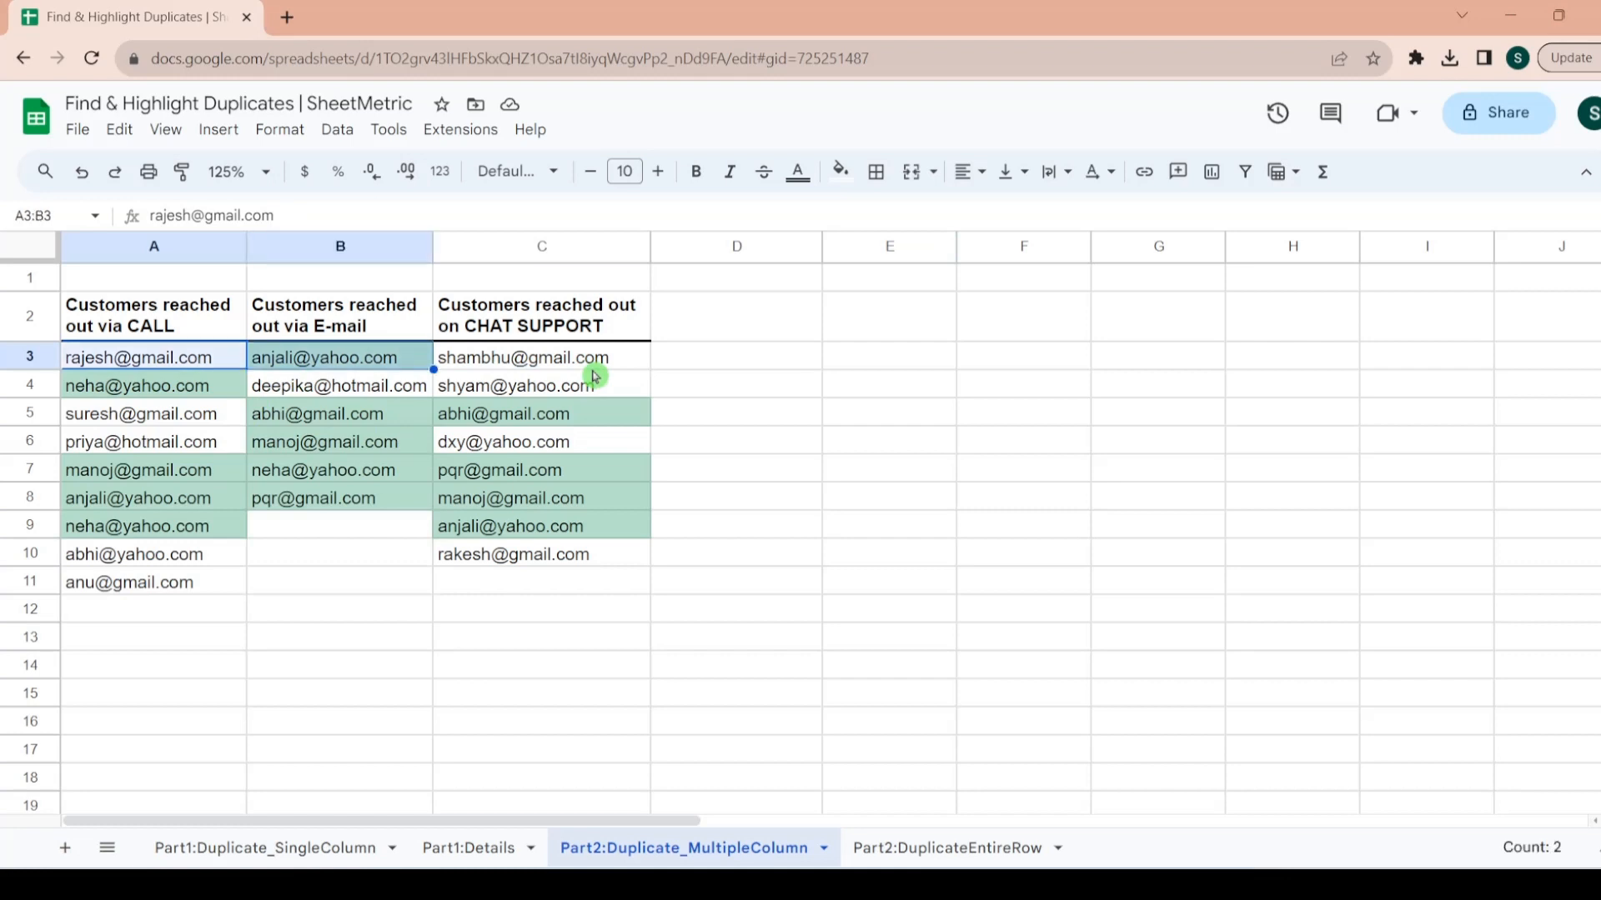
key("shift+Down")
key("shift+Down")
key("shift+Down")
key("shift+Down")
key("shift+Down")
key("shift+Down")
key("shift+Down")
key("shift+Down")
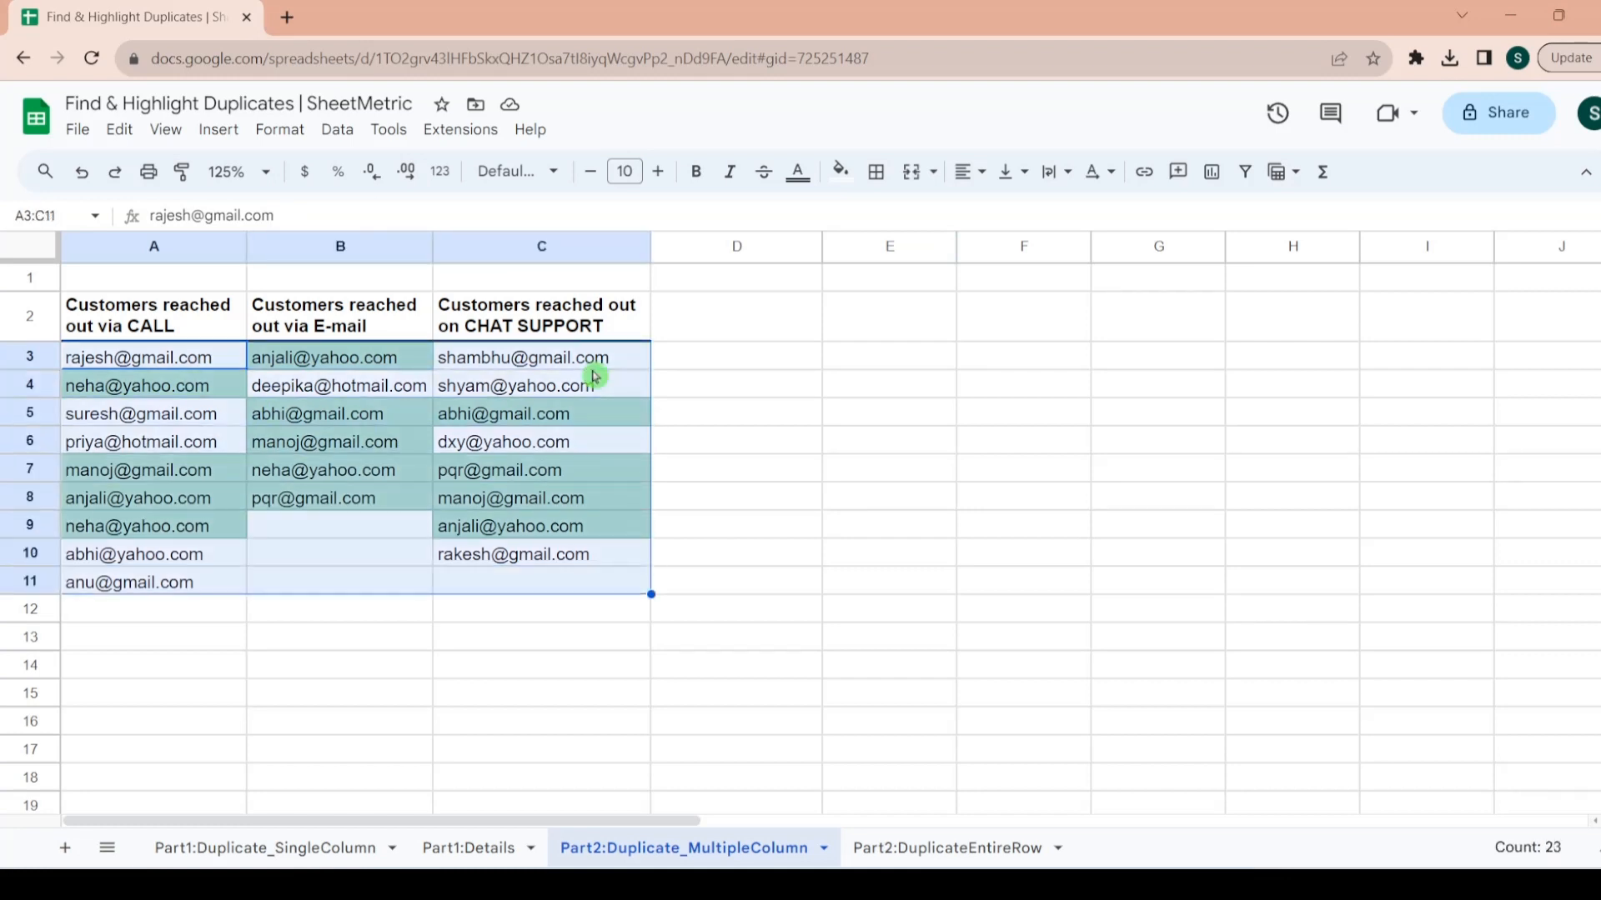
key("Left")
key("Right")
key("Left")
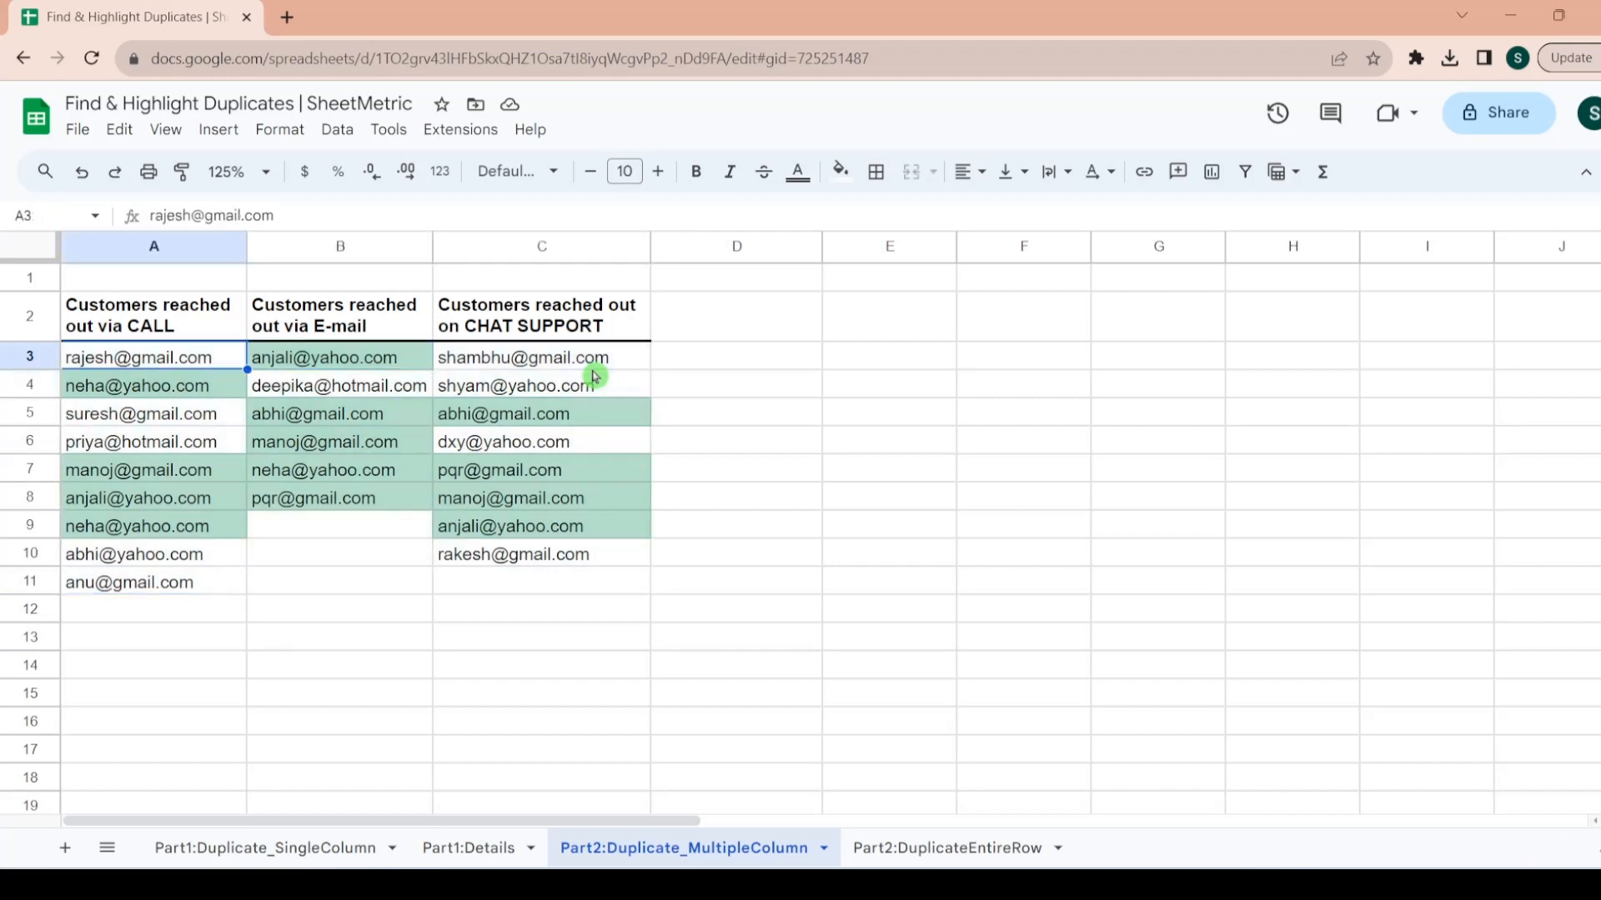
key("Right")
key("Right")
key("Right")
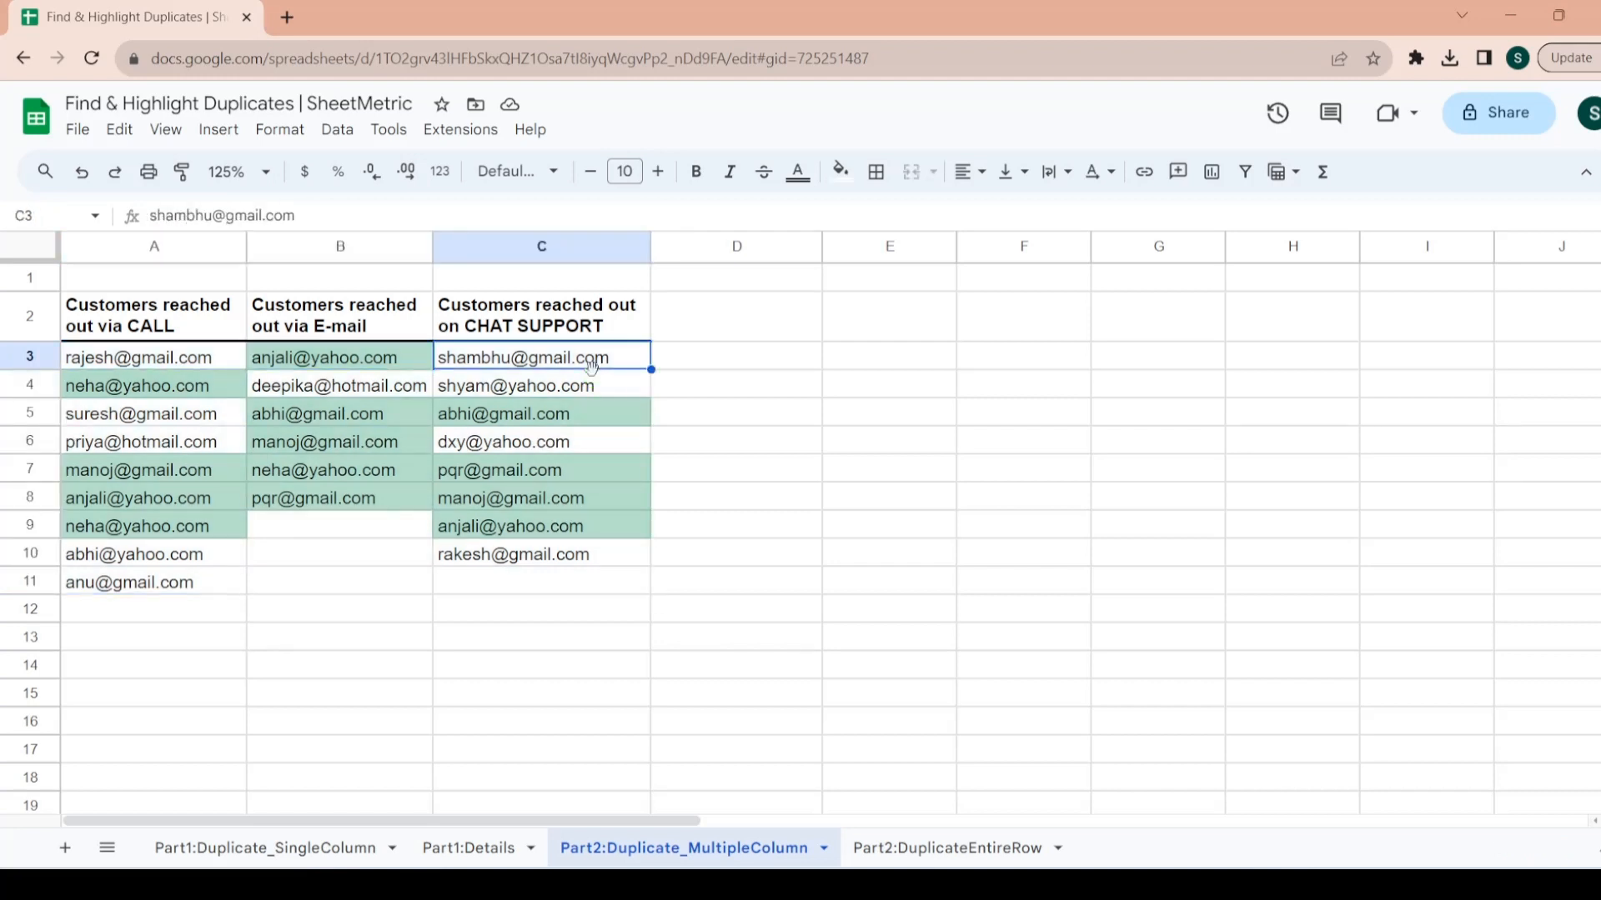
- Reselect A3:C11, clear the selection and examine which highlighted e-mails repeat within and across the three columns
key("Left")
key("Left")
key("Left")
key("shift+Down")
key("shift+Down")
key("shift+Down")
key("shift+Down")
key("shift+Down")
key("shift+Down")
key("shift+Down")
key("shift+Down")
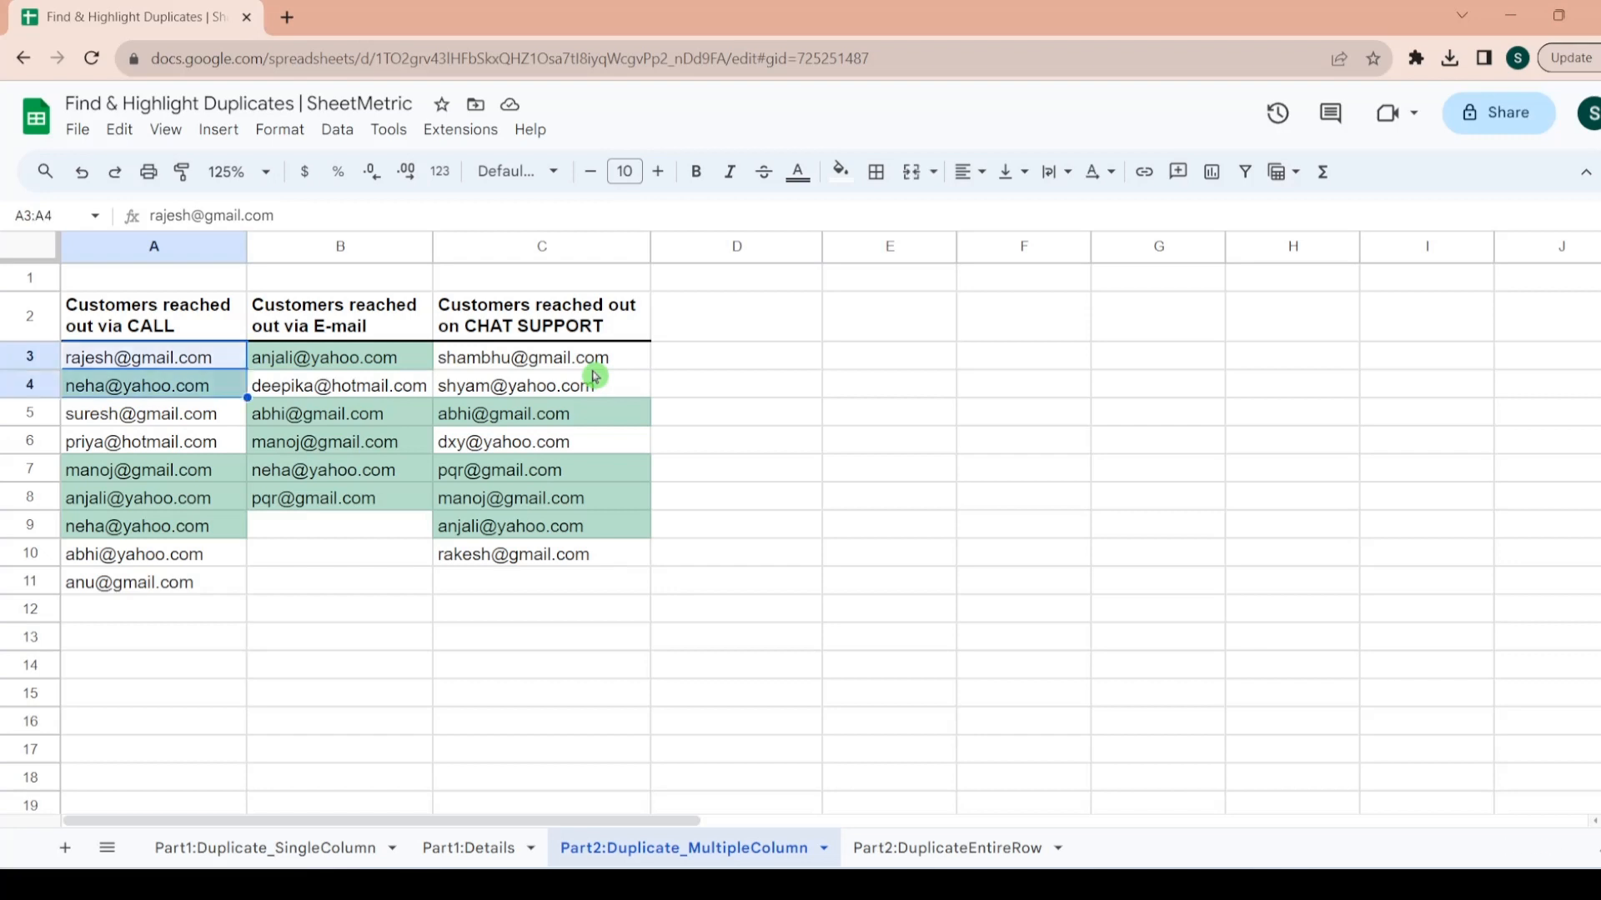
key("shift+Right")
key("shift+Right")
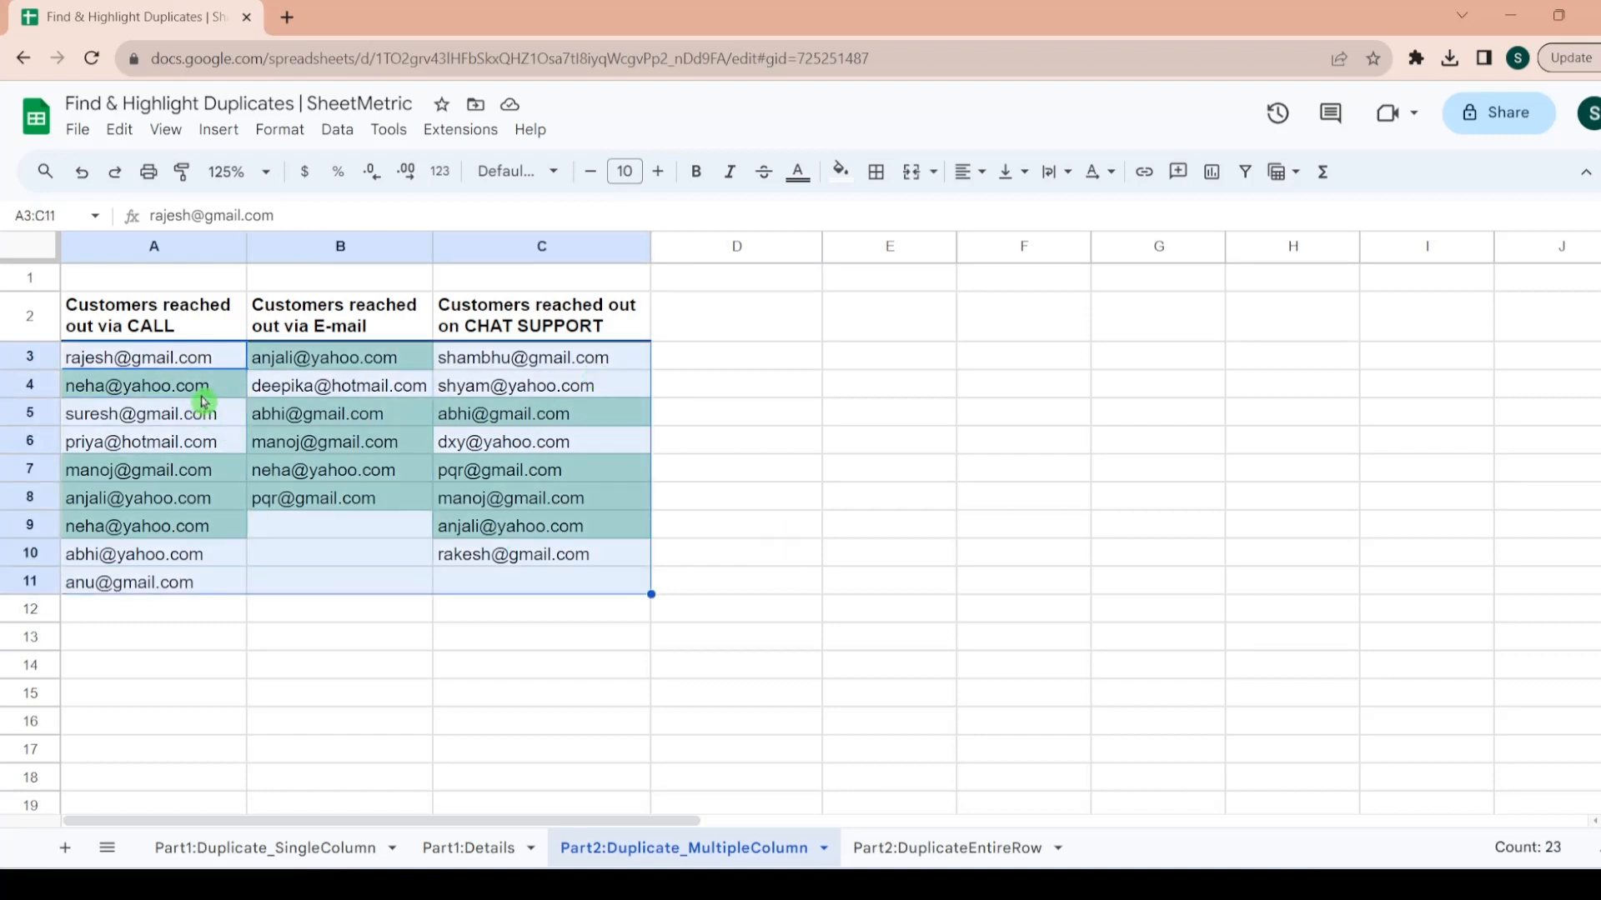
mouse_move(201, 400)
left_click(334, 682)
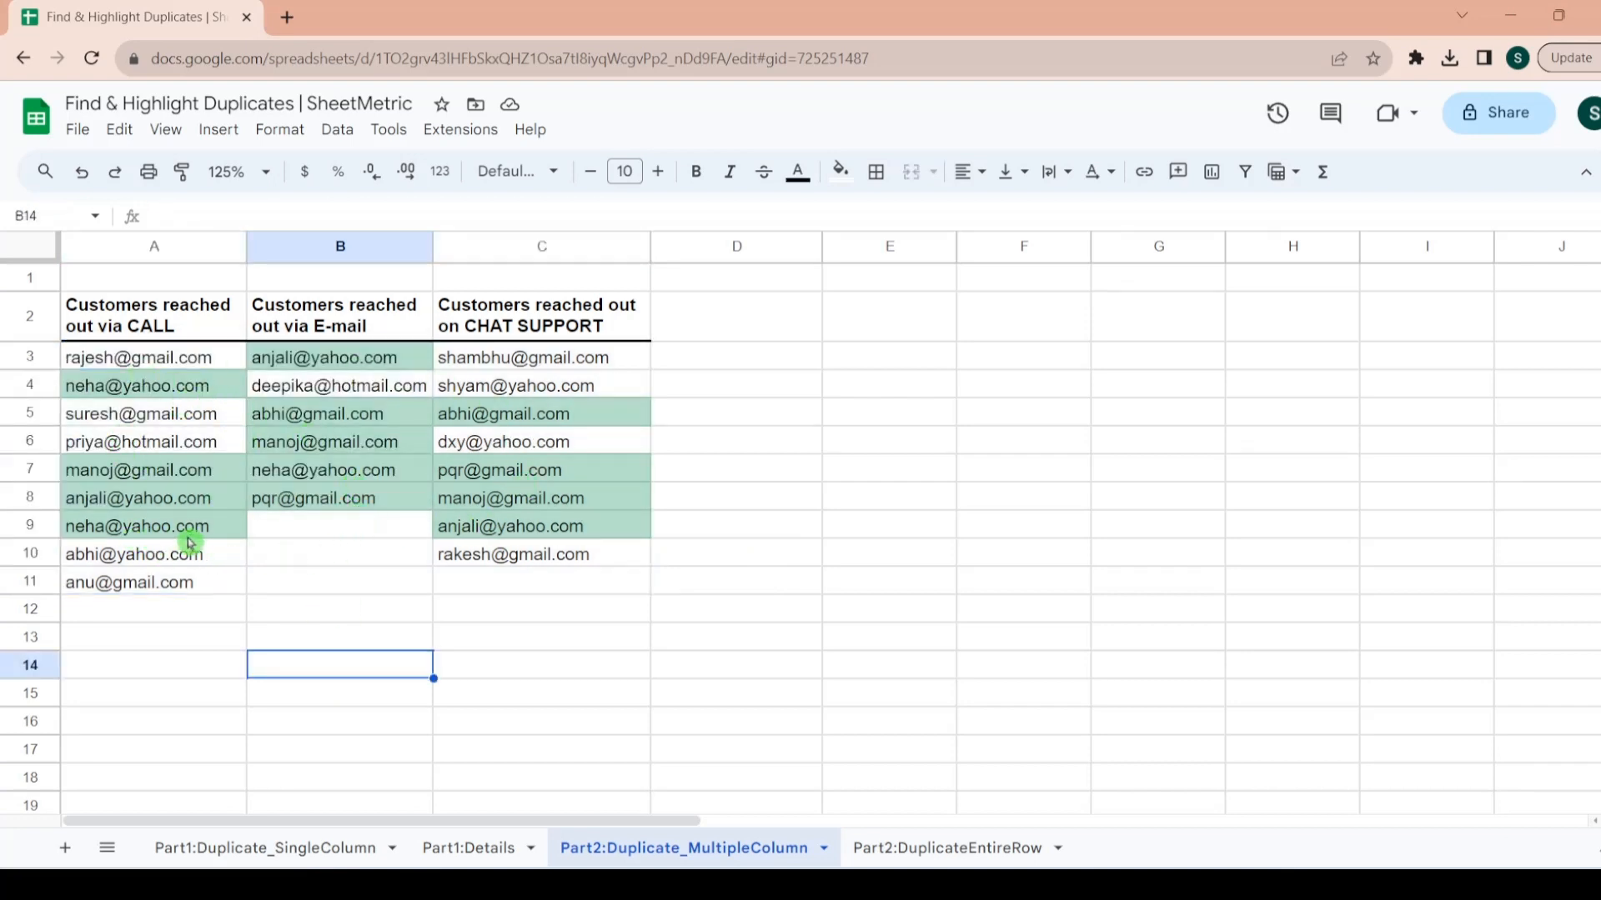
mouse_move(194, 538)
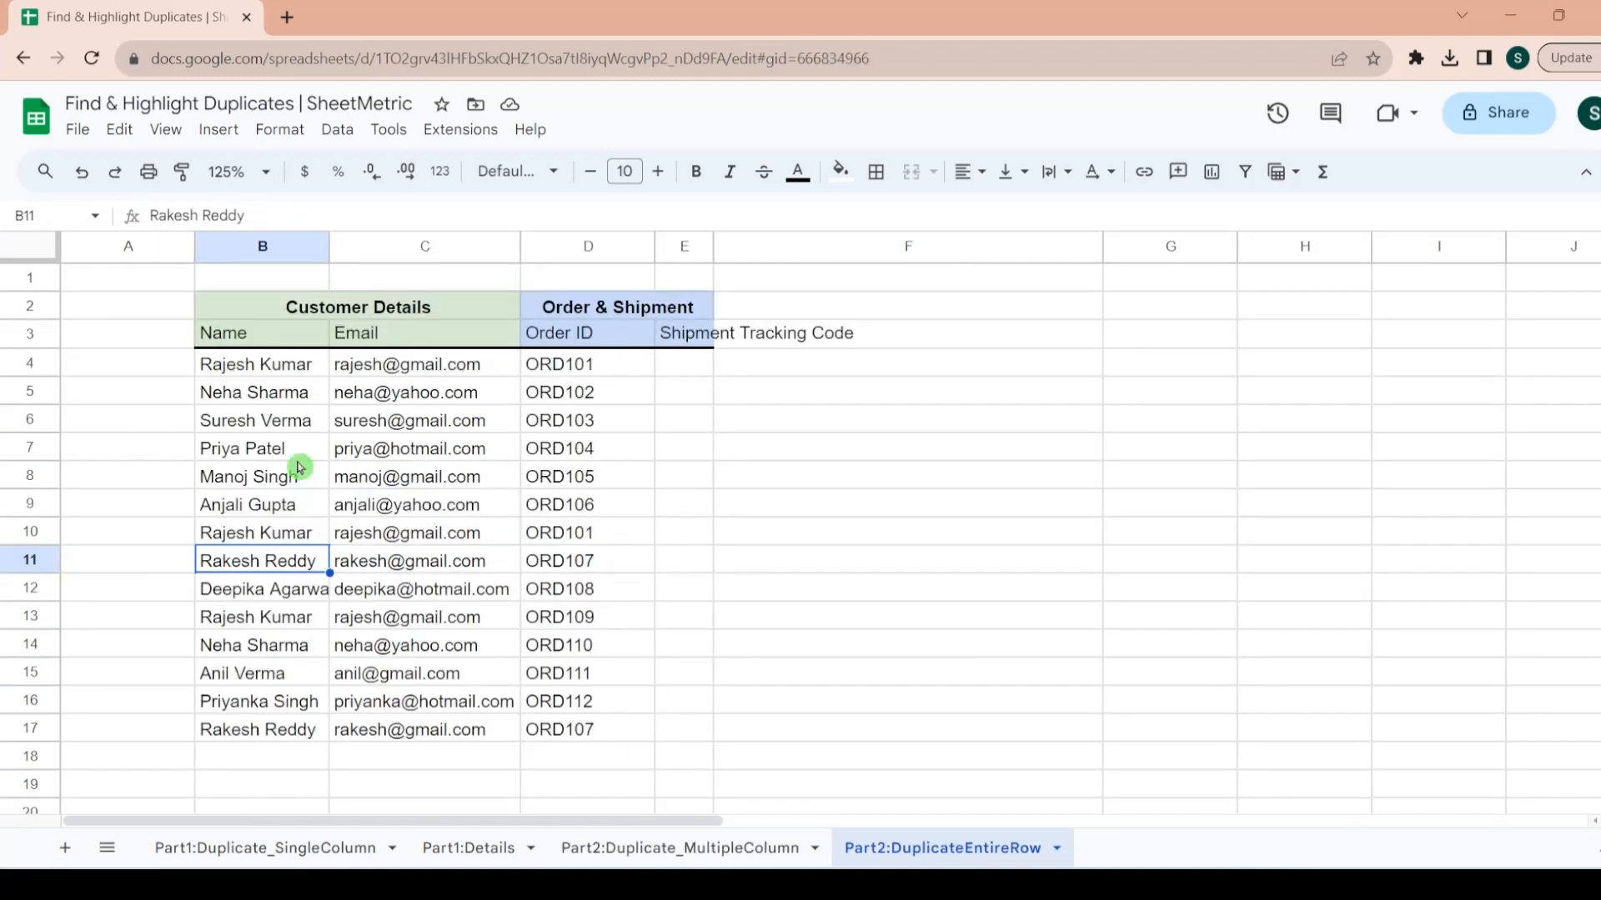
- Fill the first customer's order row, B4:D4, with red
key("Right")
key("Right")
key("Left")
key("Left")
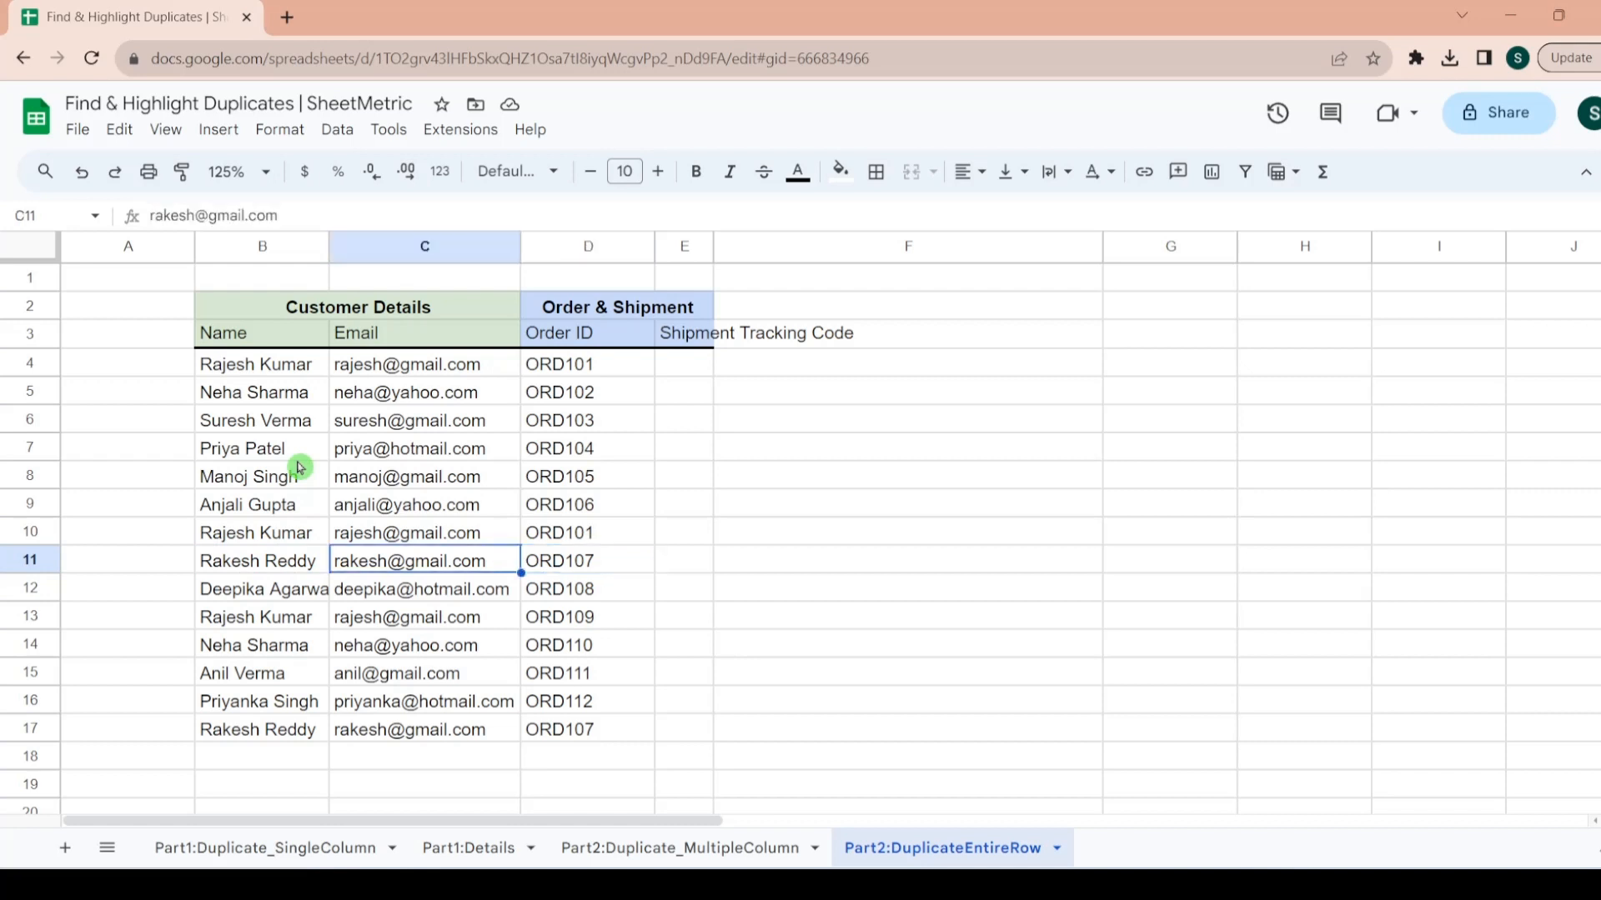
key("Up")
key("Up")
key("Up")
key("Up")
key("Up")
key("Up")
key("Up")
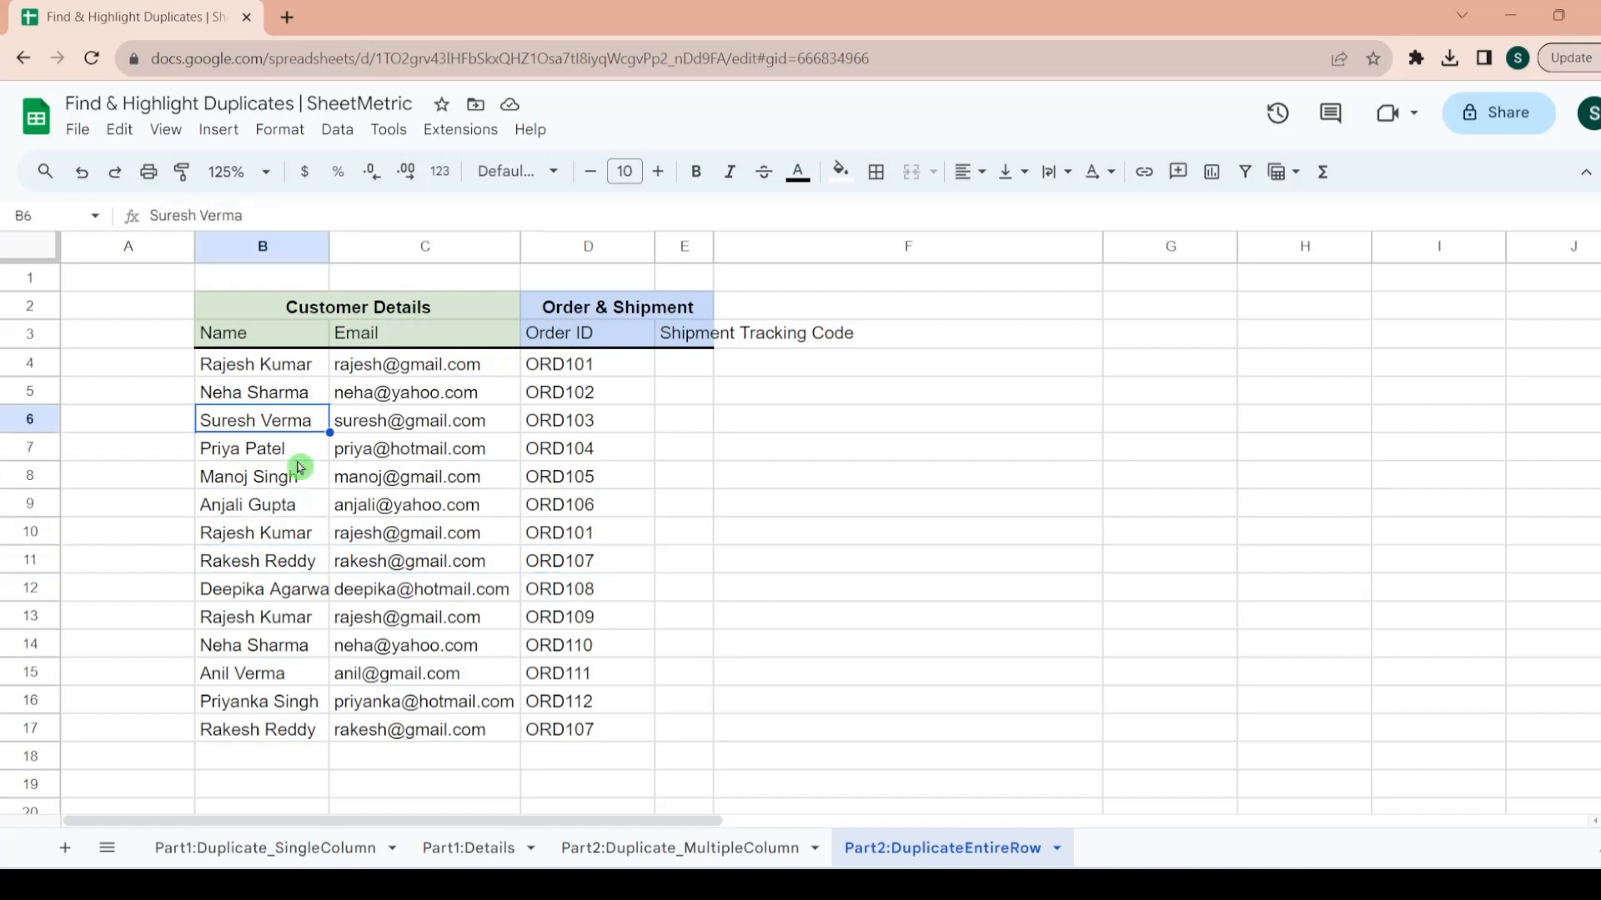
key("shift+Right")
key("shift+Right")
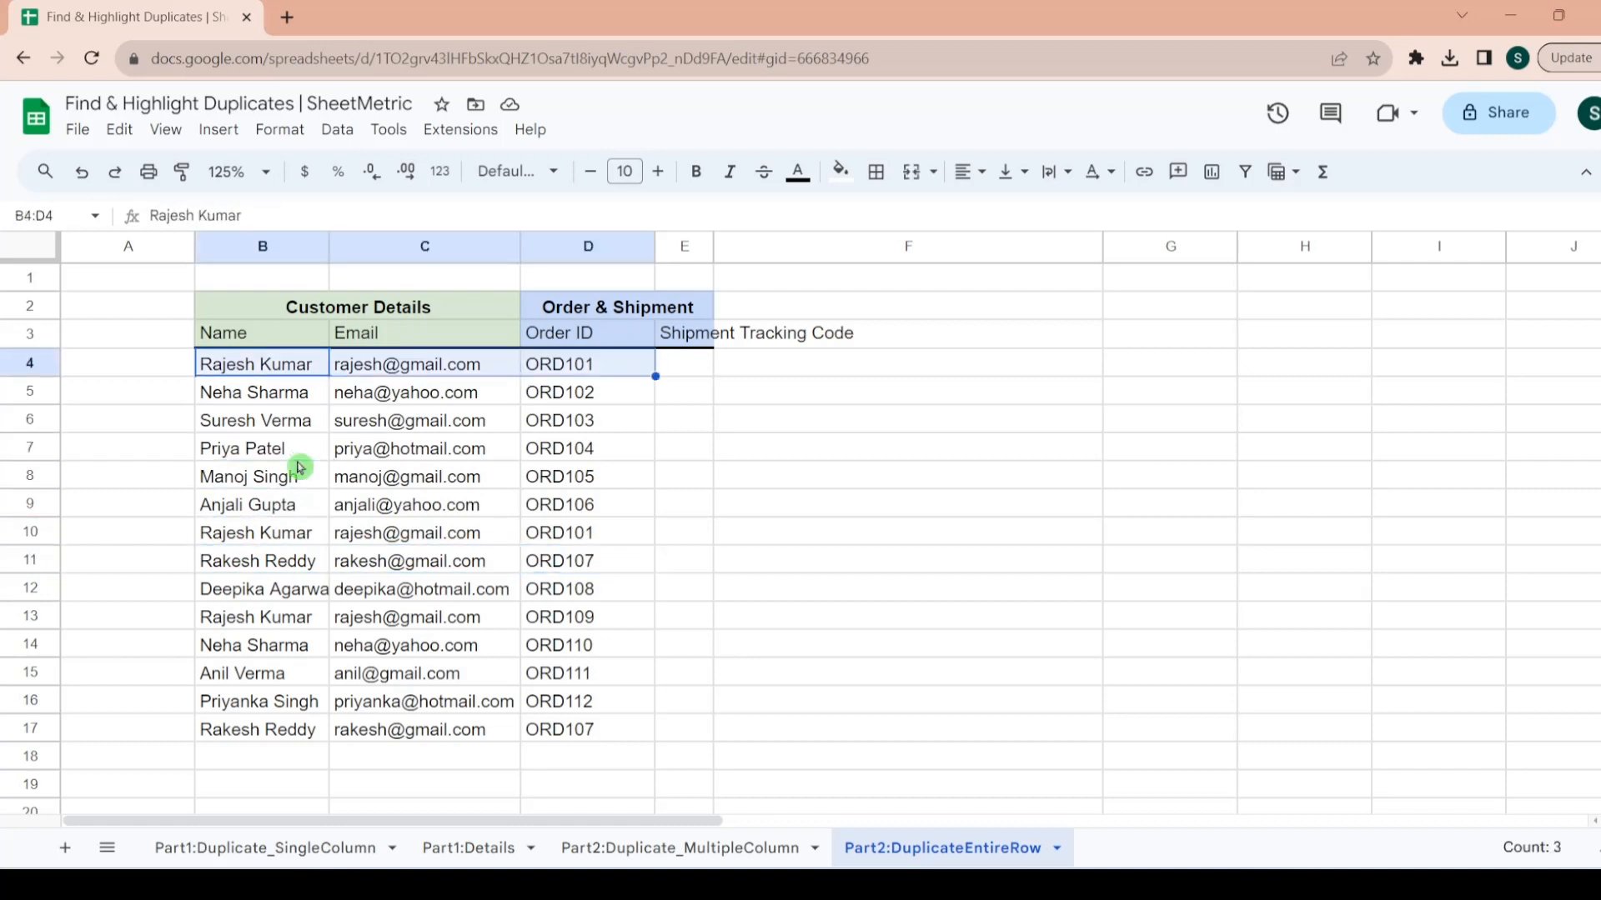
left_click(841, 171)
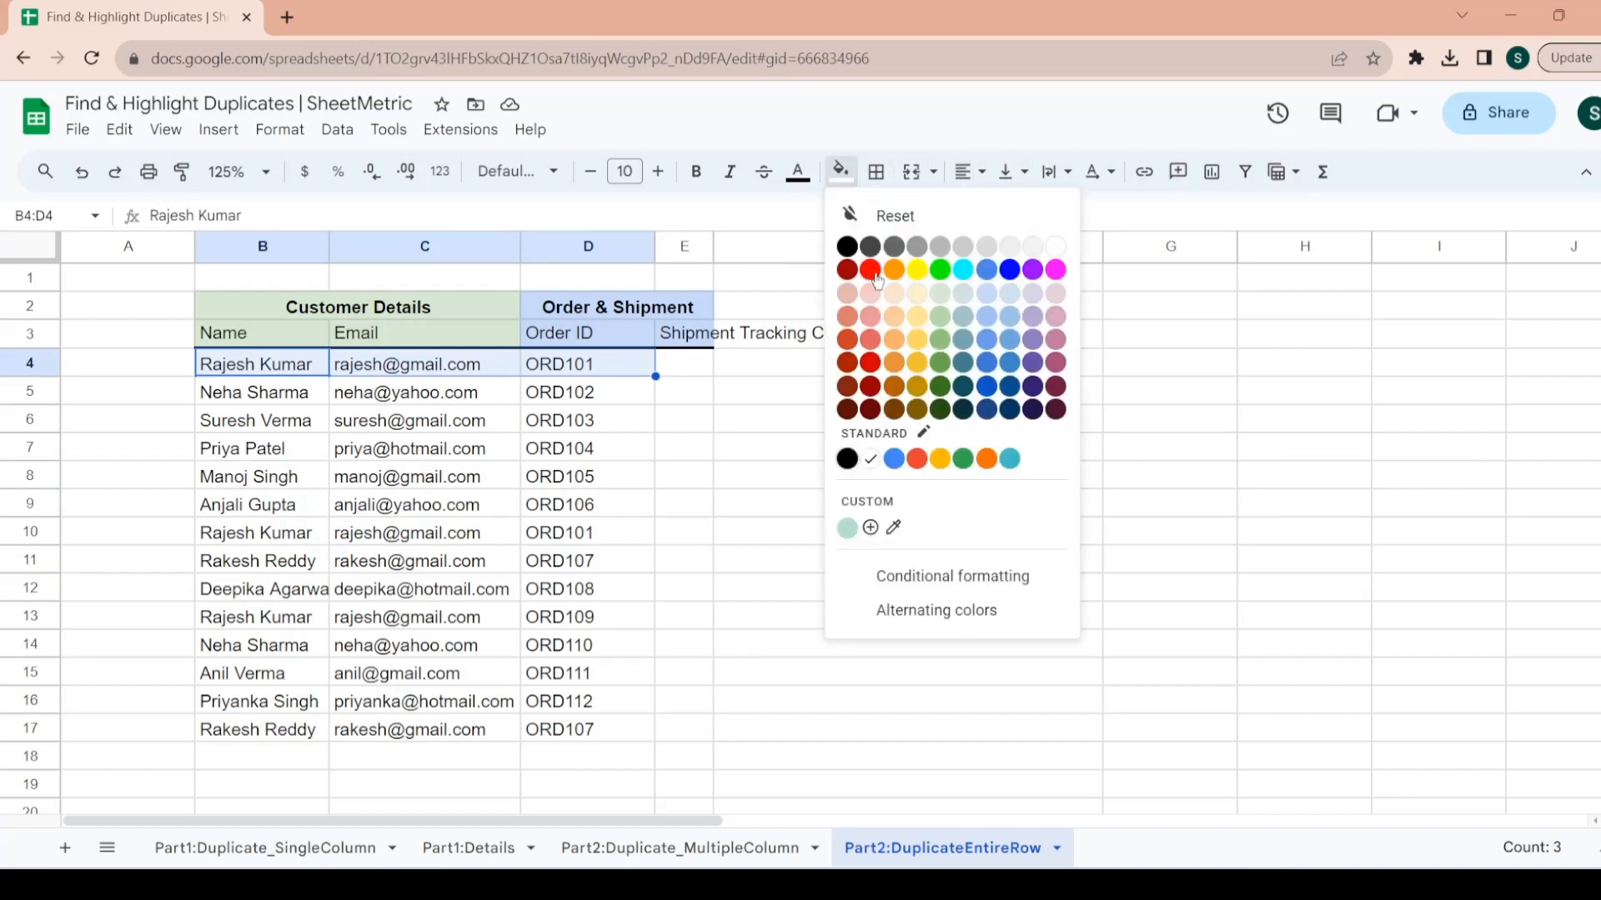
left_click(869, 269)
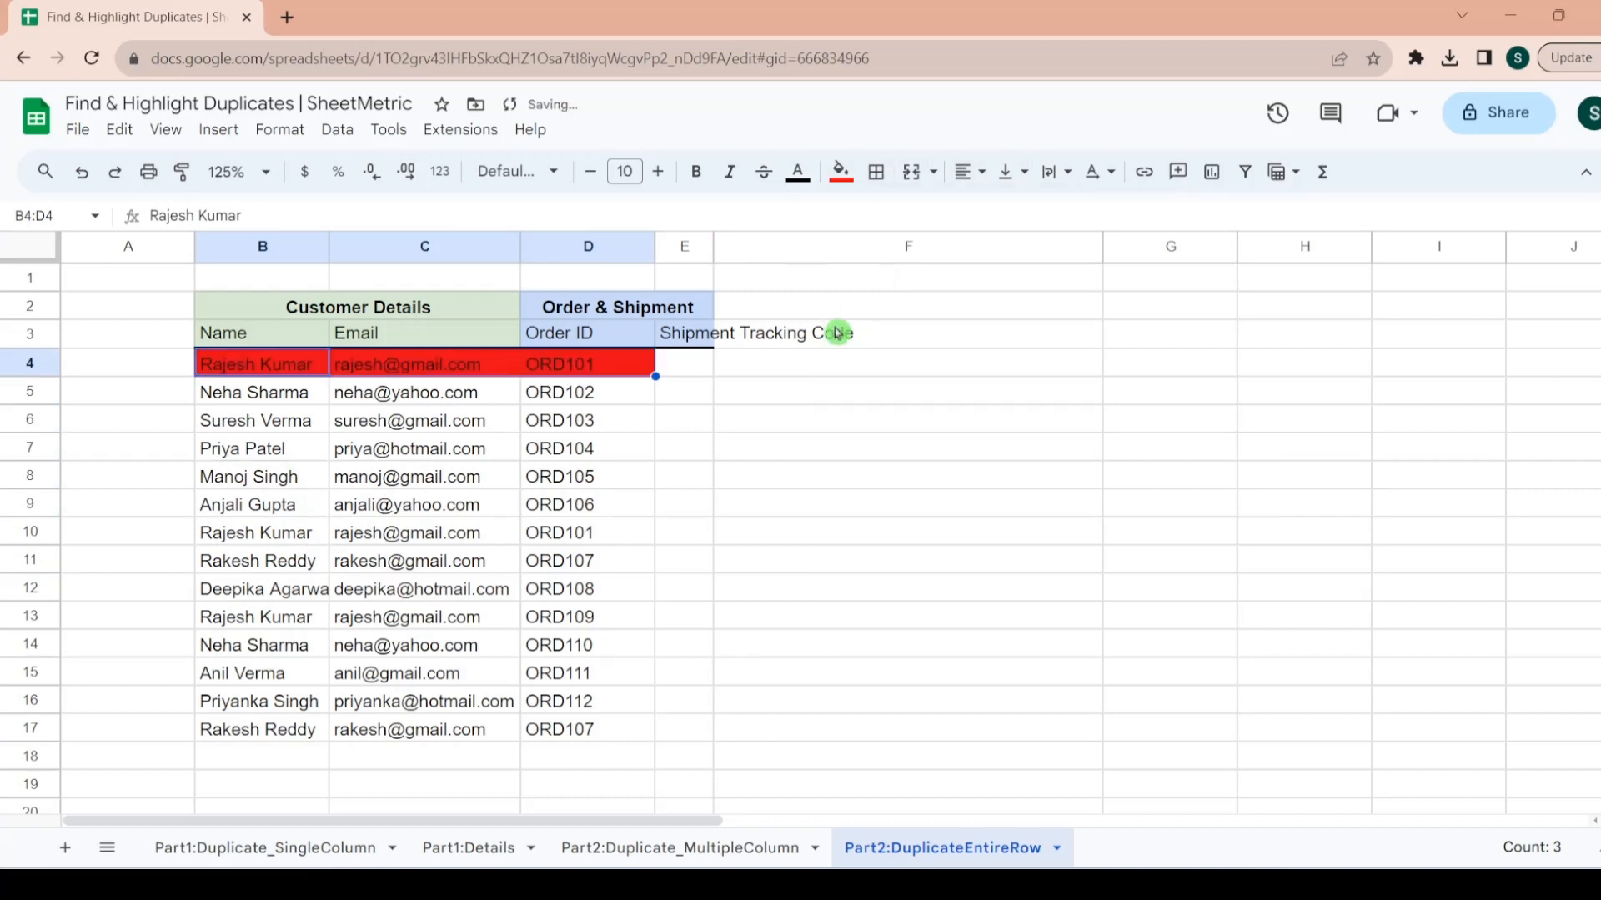
- Fill the matching duplicate order row, B10:D10, with the same red
left_click(276, 543)
key("shift+Right")
key("shift+Right")
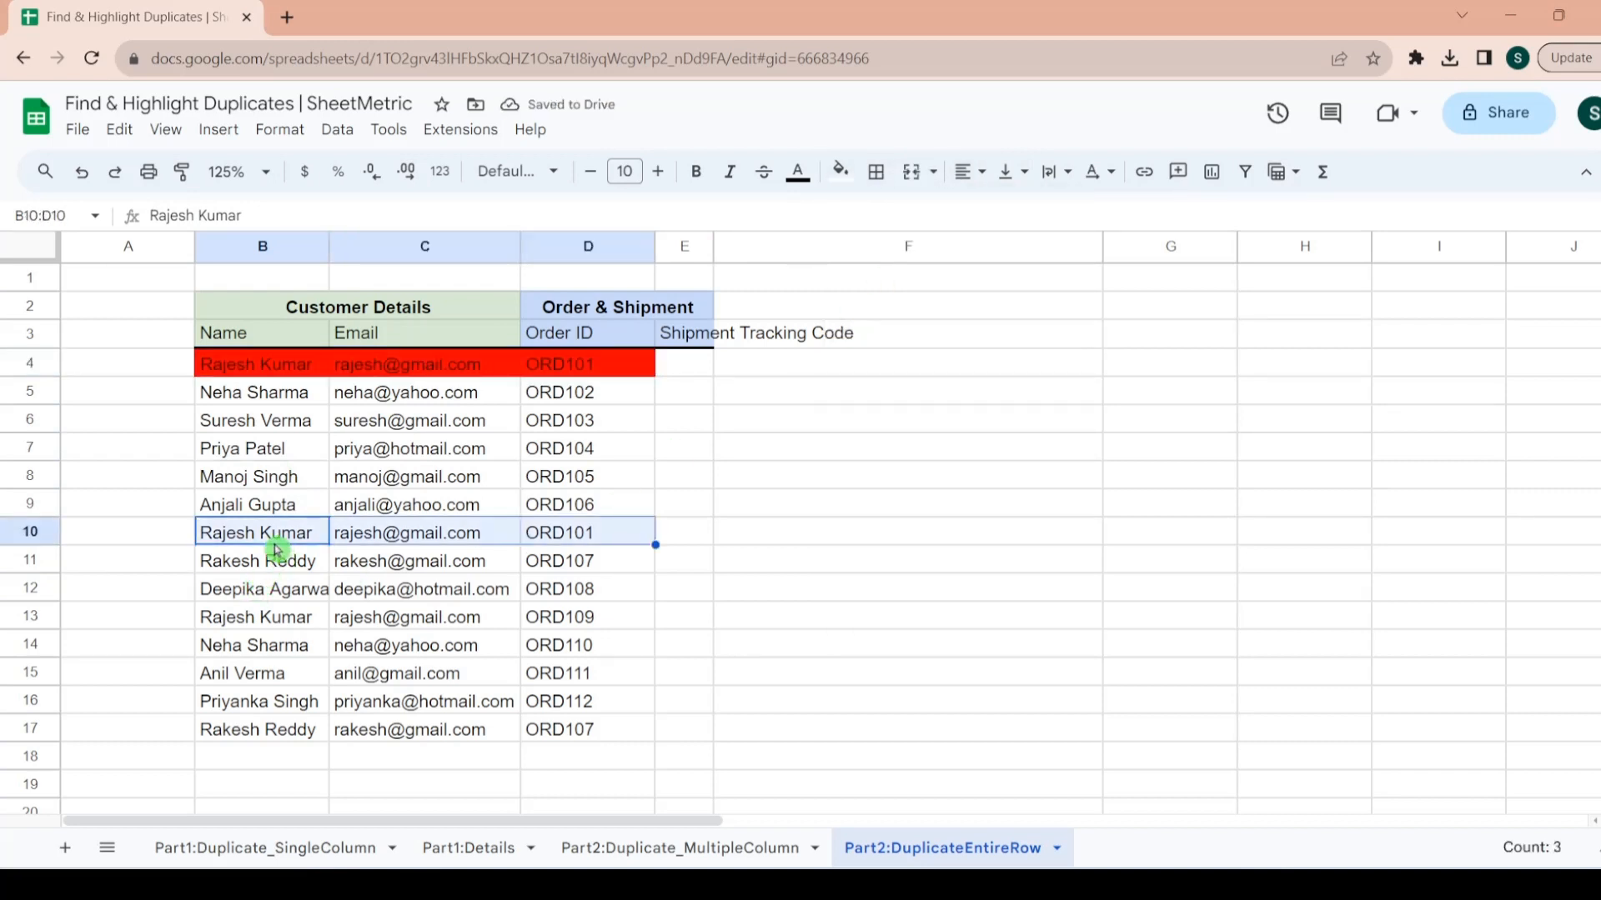
left_click(840, 170)
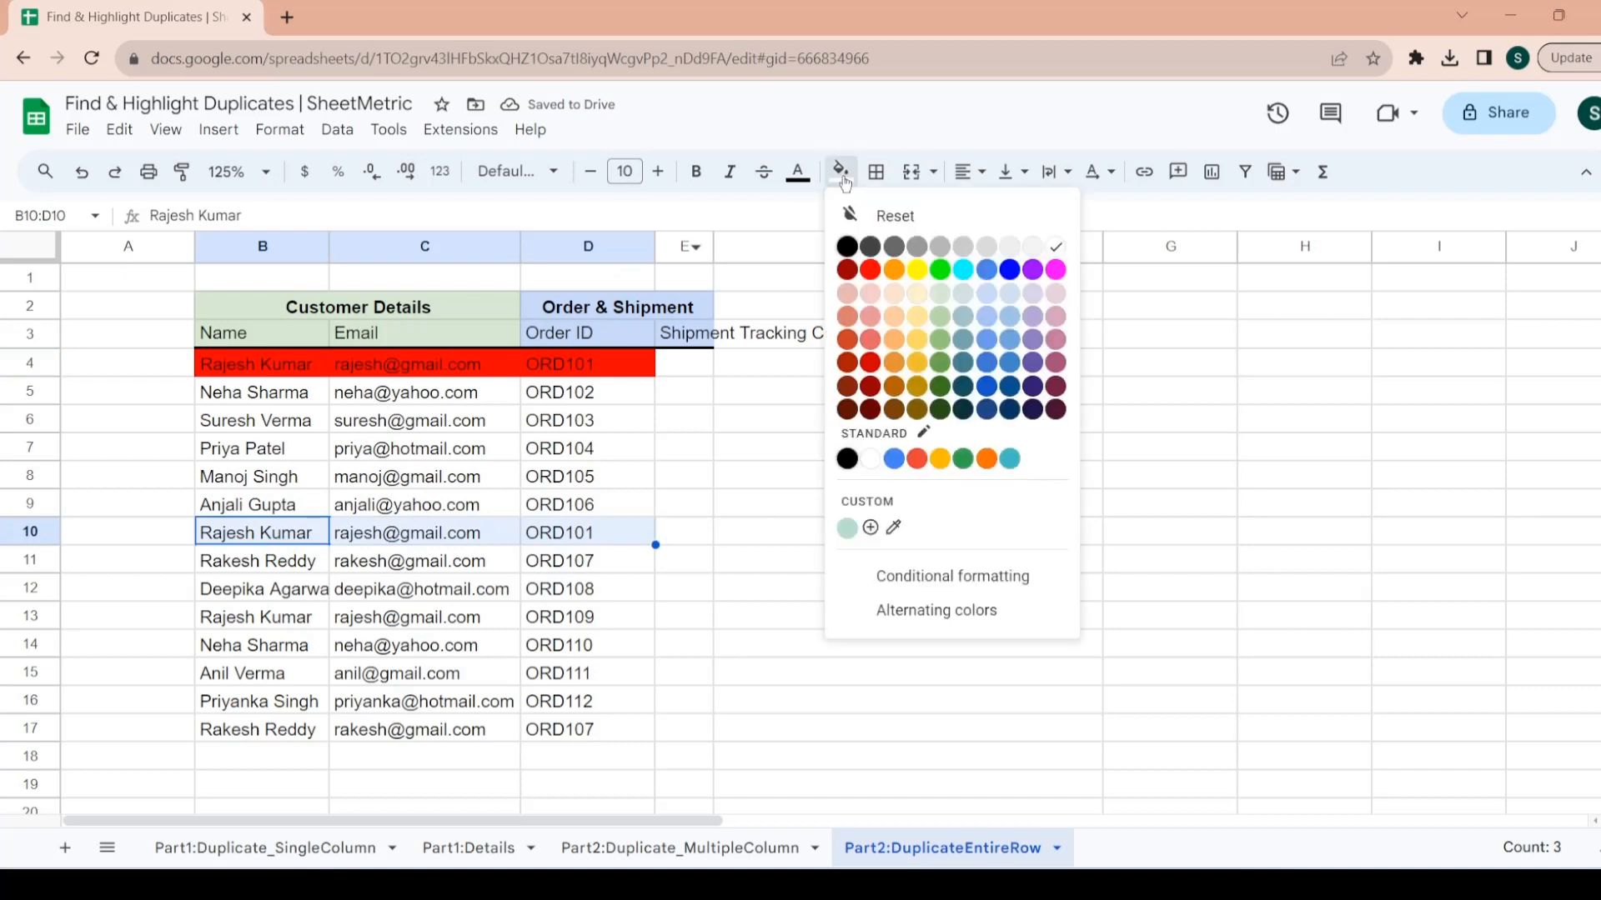
left_click(869, 275)
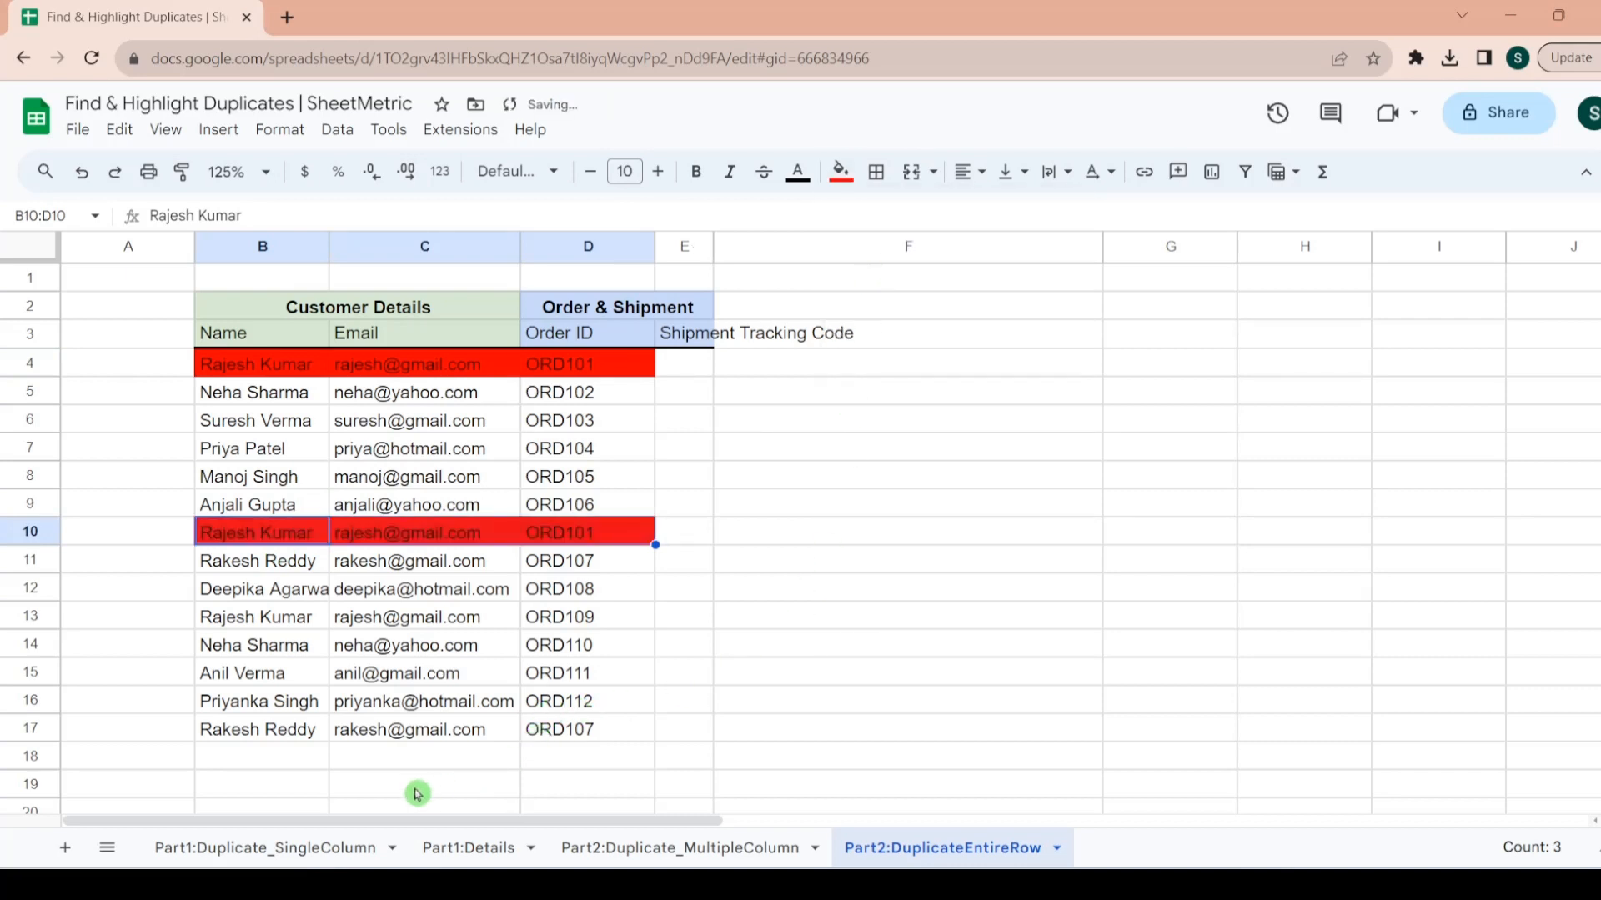
- Open the Part1:Details sheet and go through the Phone Number column, comparing the highlighted and unhighlighted rows
left_click(463, 848)
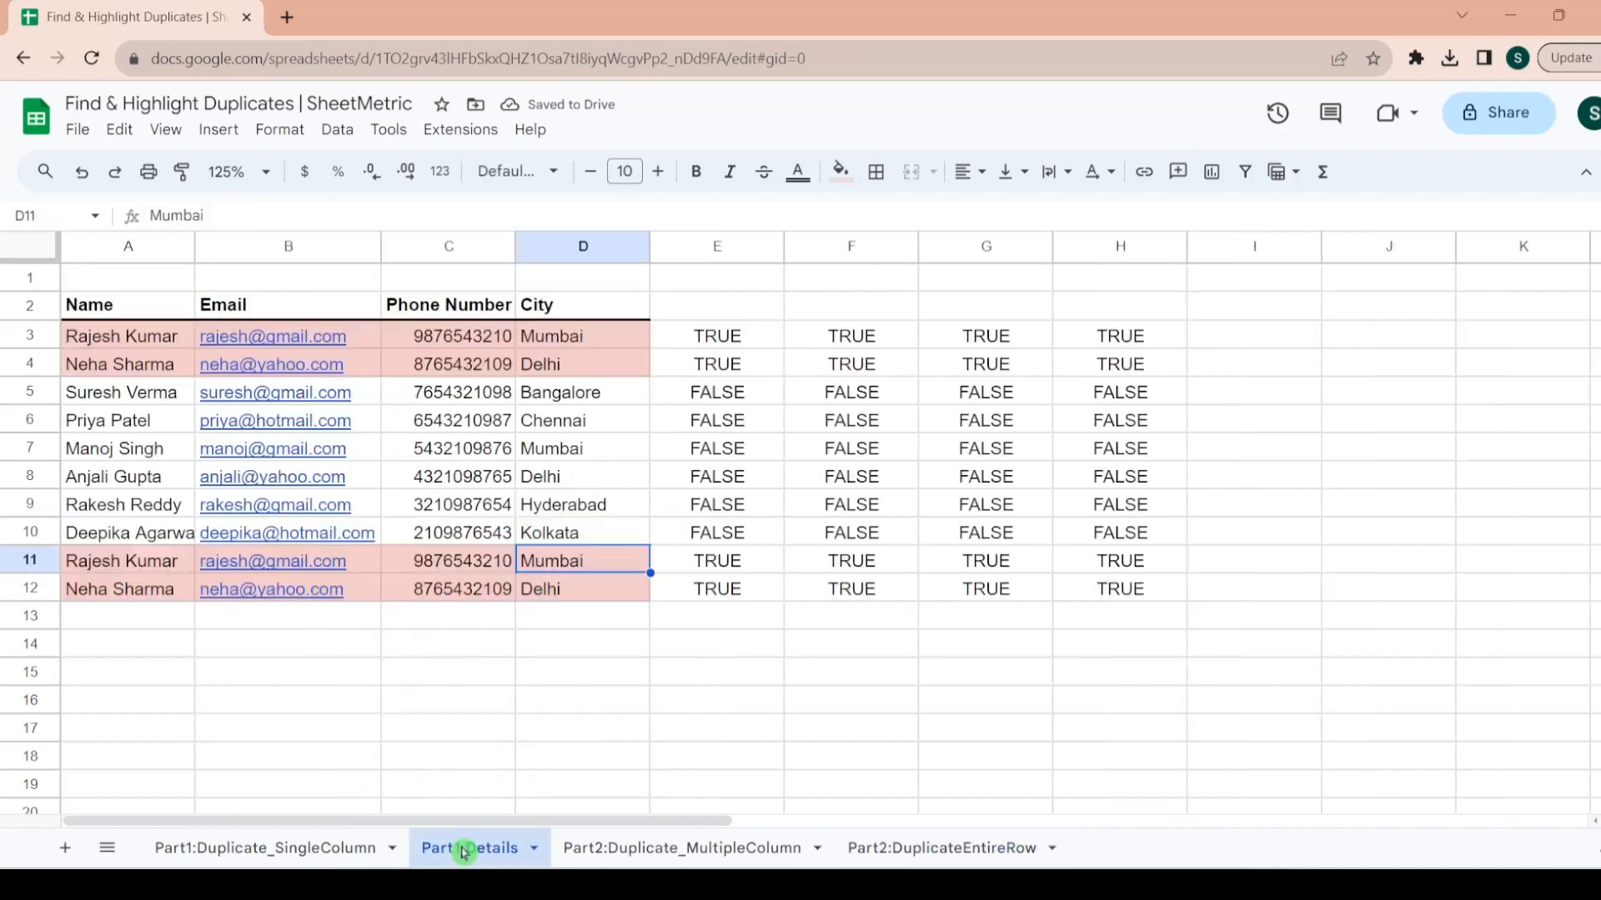
left_click(448, 365)
key("Up")
key("Up")
key("Down")
key("Down")
key("Down")
key("Down")
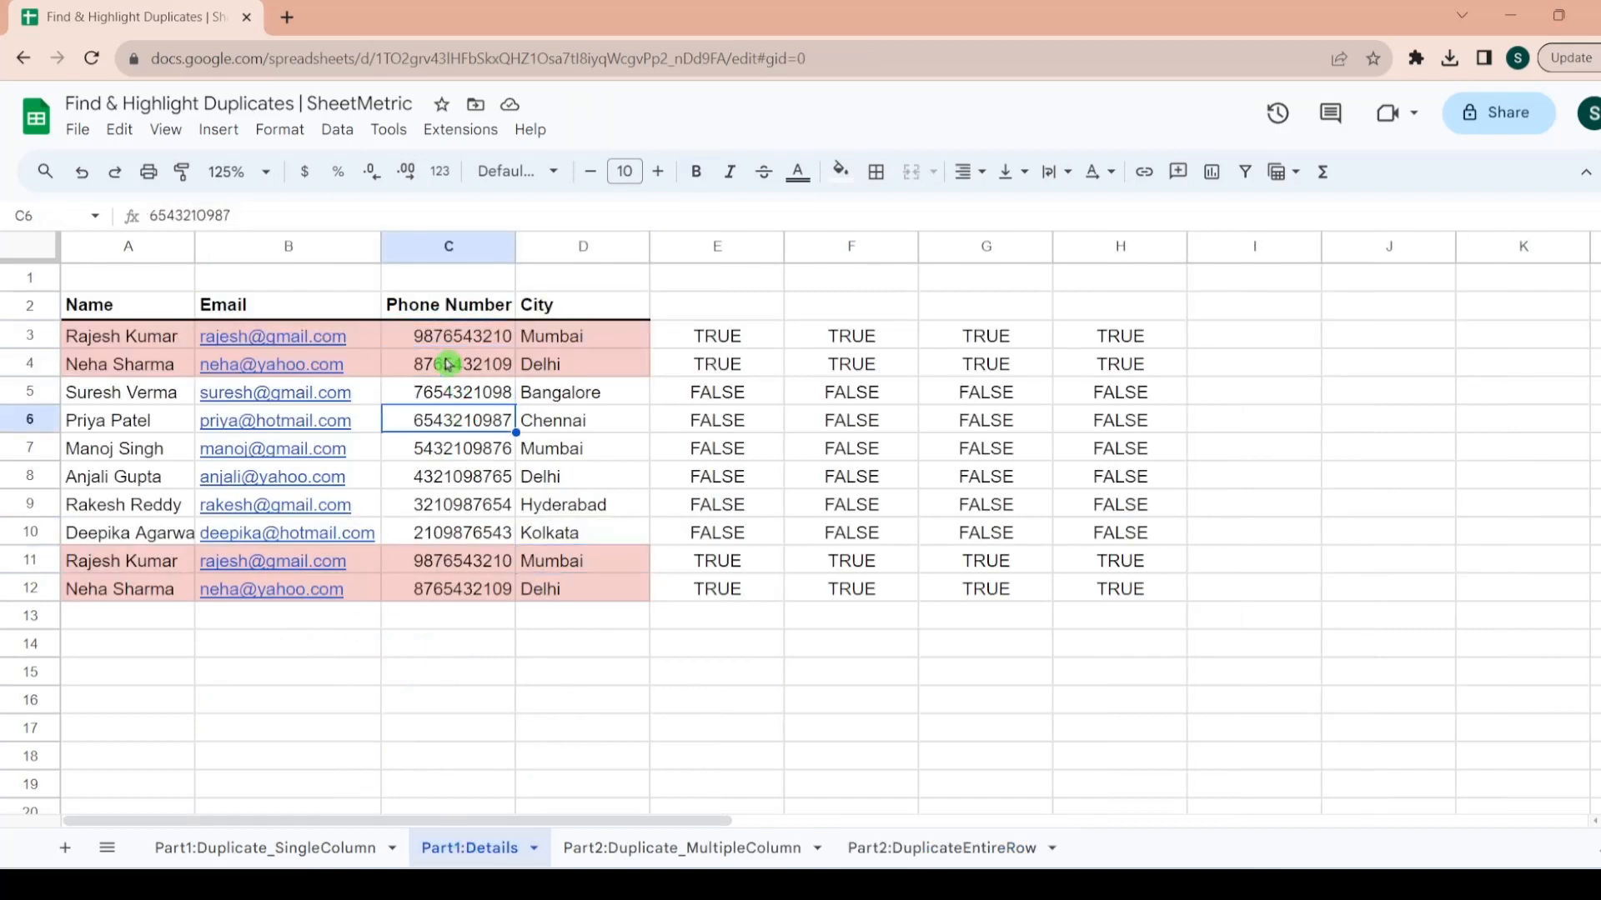
key("Up")
key("Up")
key("Up")
key("Down")
key("Down")
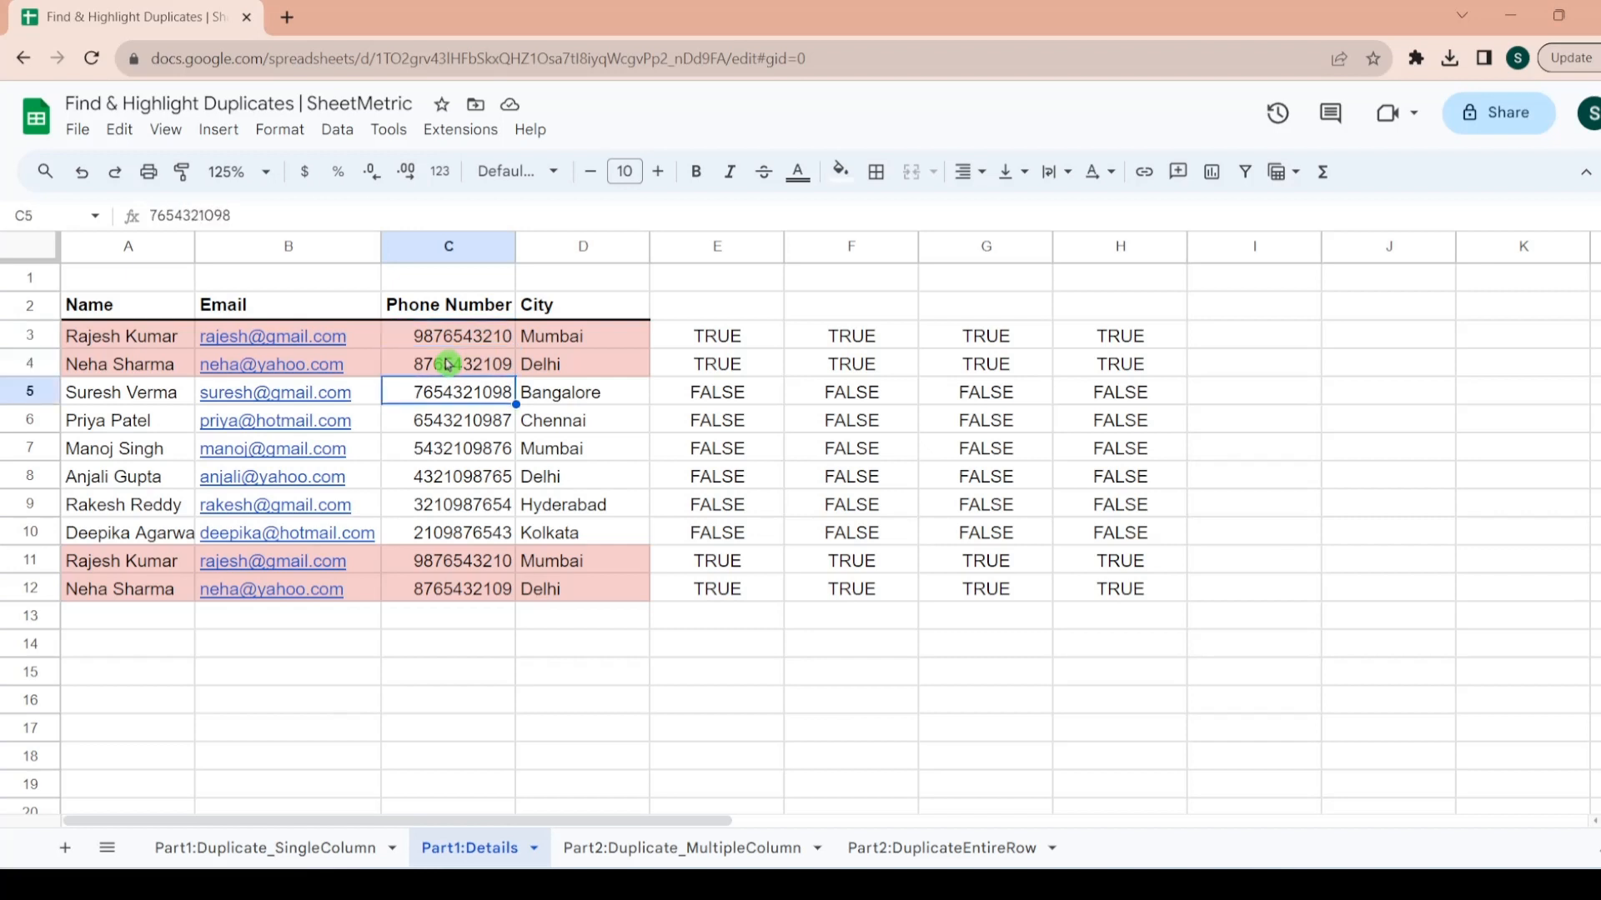
key("Up")
key("Up")
key("Down")
key("Down")
key("Down")
key("Down")
key("Down")
key("Down")
key("Down")
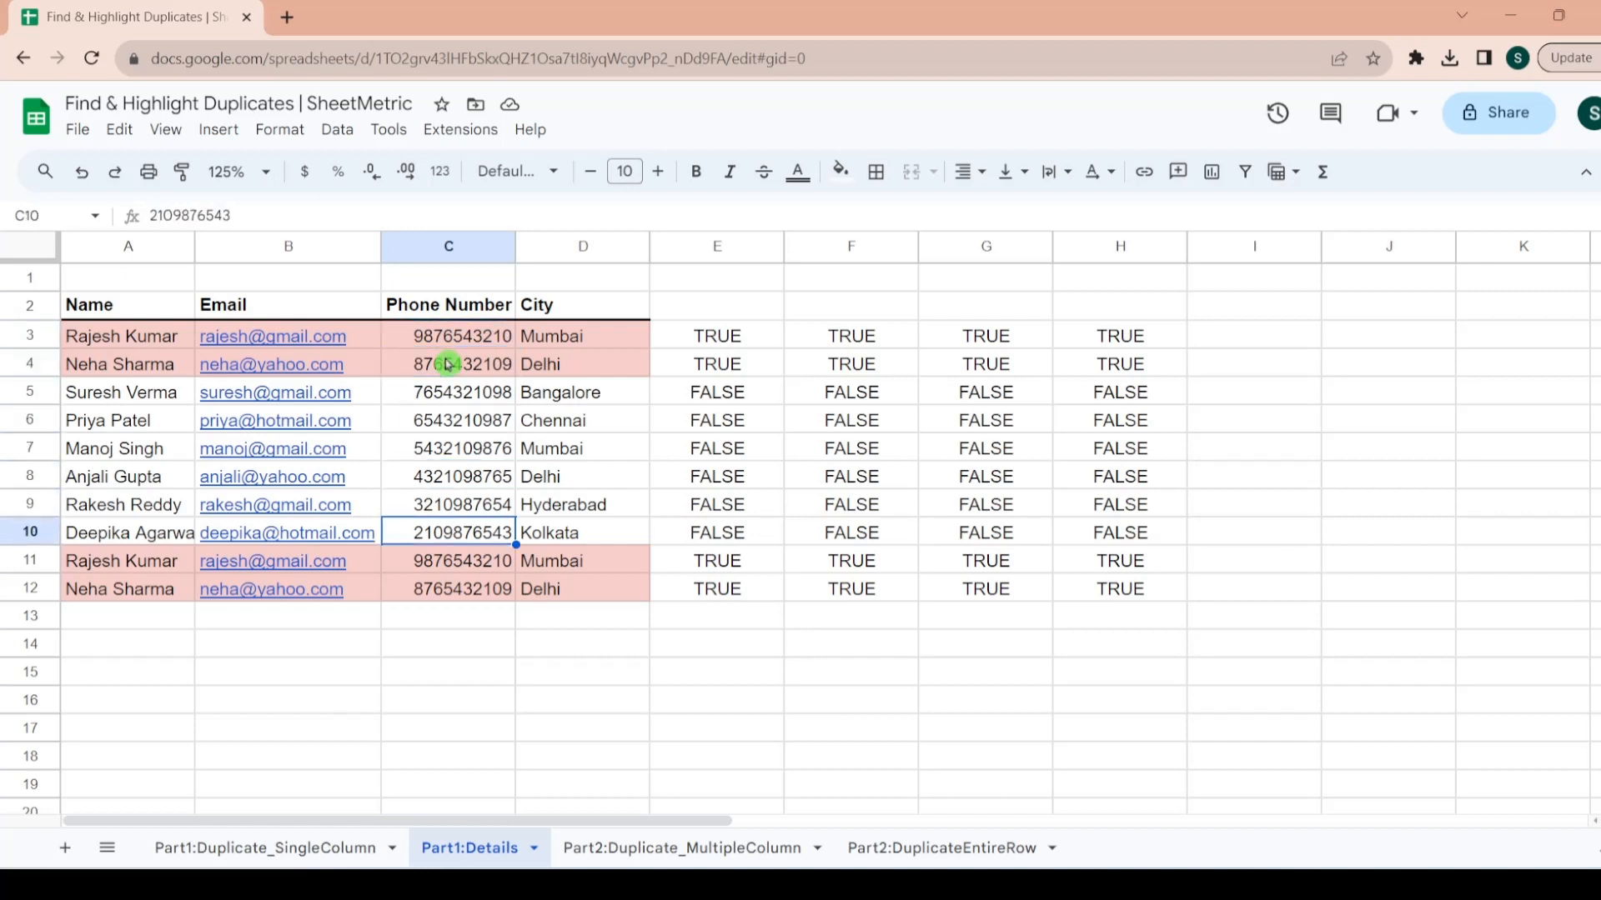
- Check the Name, Email and Phone Number cells of the highlighted duplicate in row 11
key("Down")
key("Left")
key("Left")
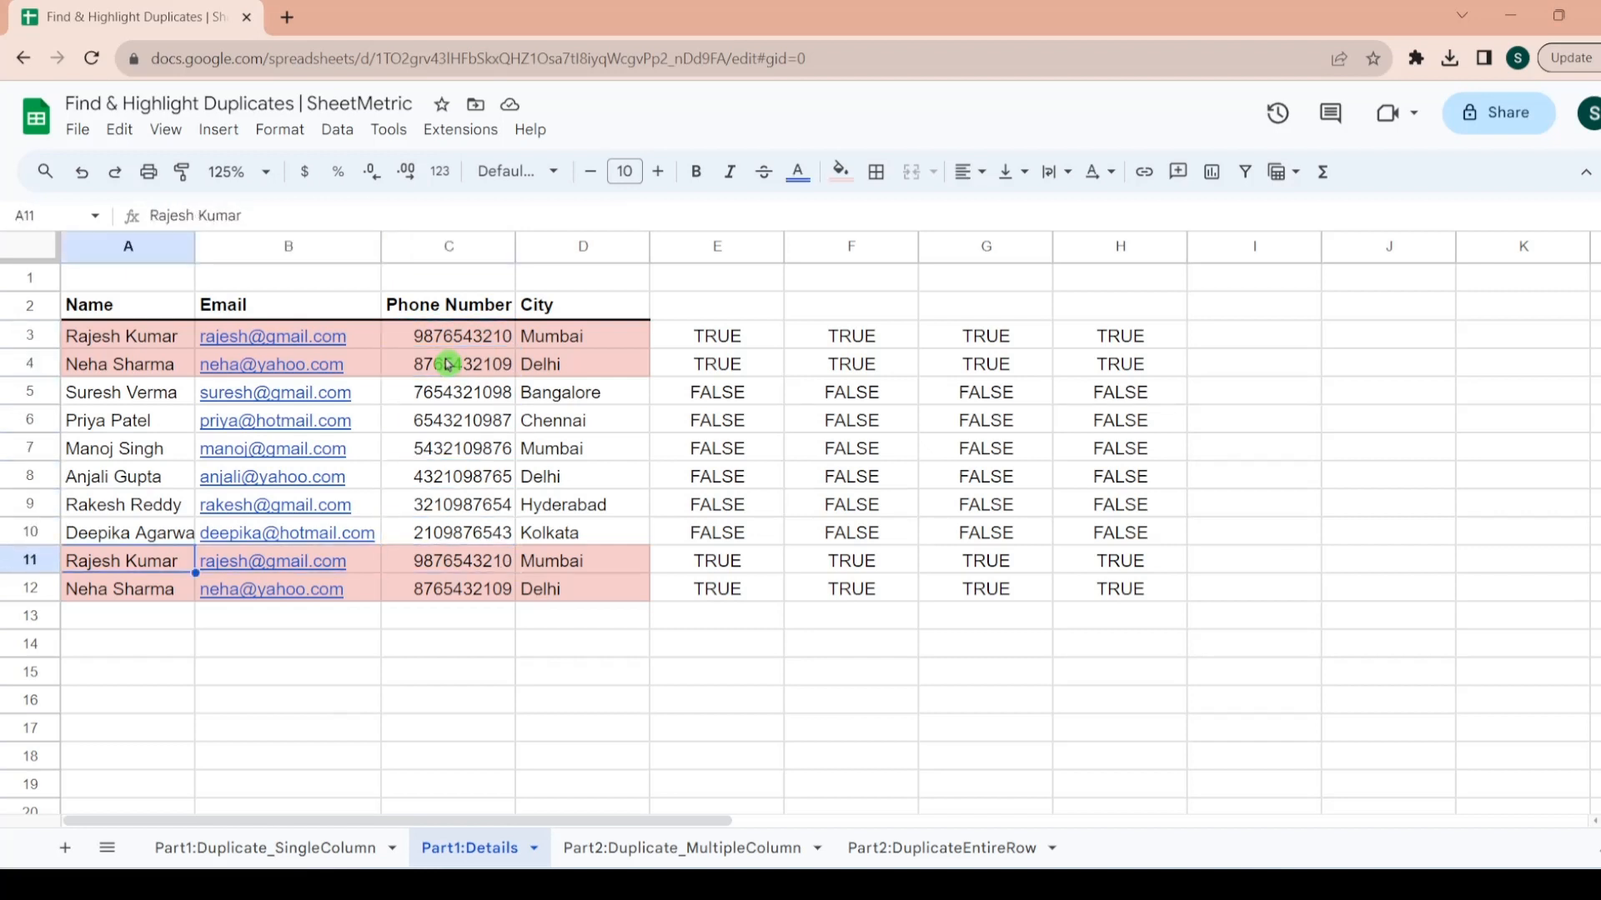
key("Right")
key("Right")
key("Left")
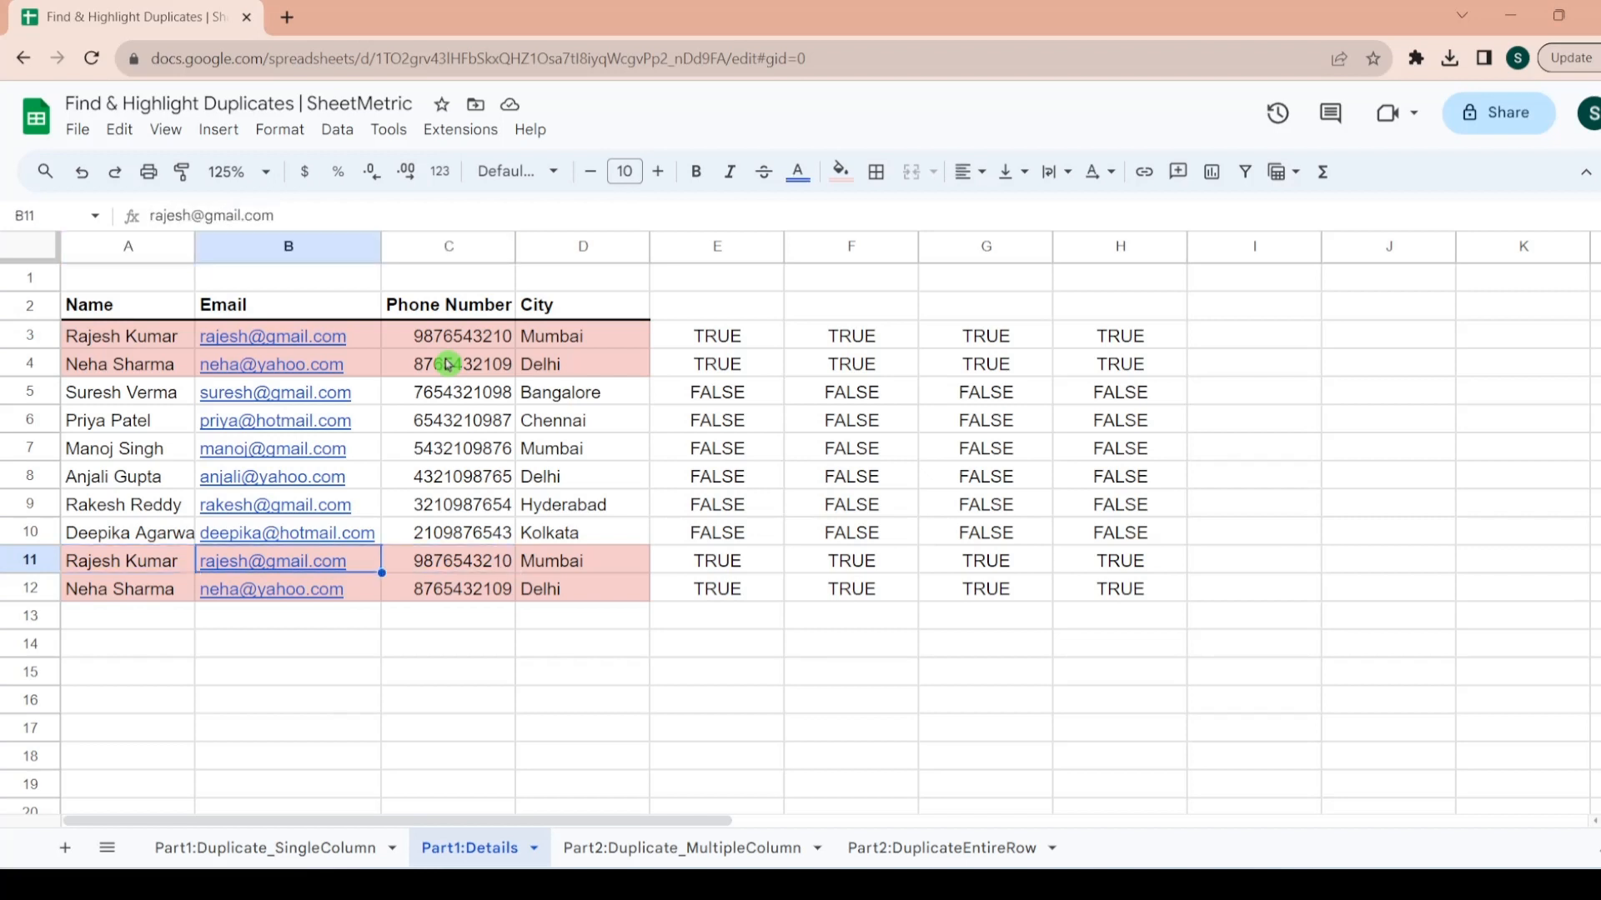
- Try removing the last letter of the e-mail in B11 to test the row highlighting, and restore the letter
double_click(370, 564)
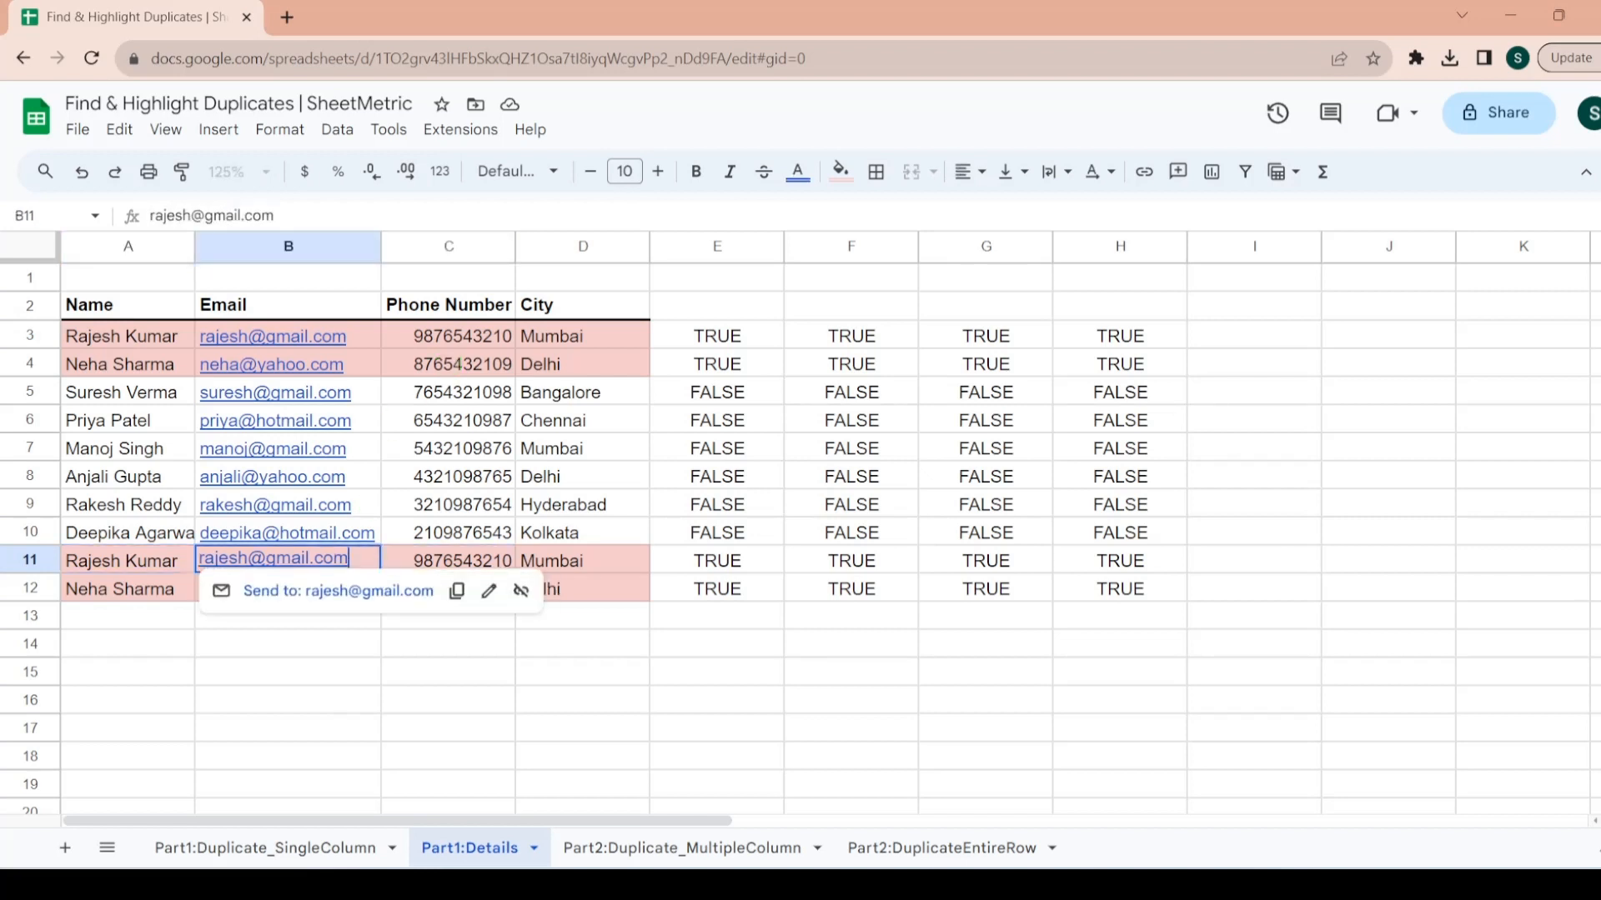
key("BackSpace")
key("Return")
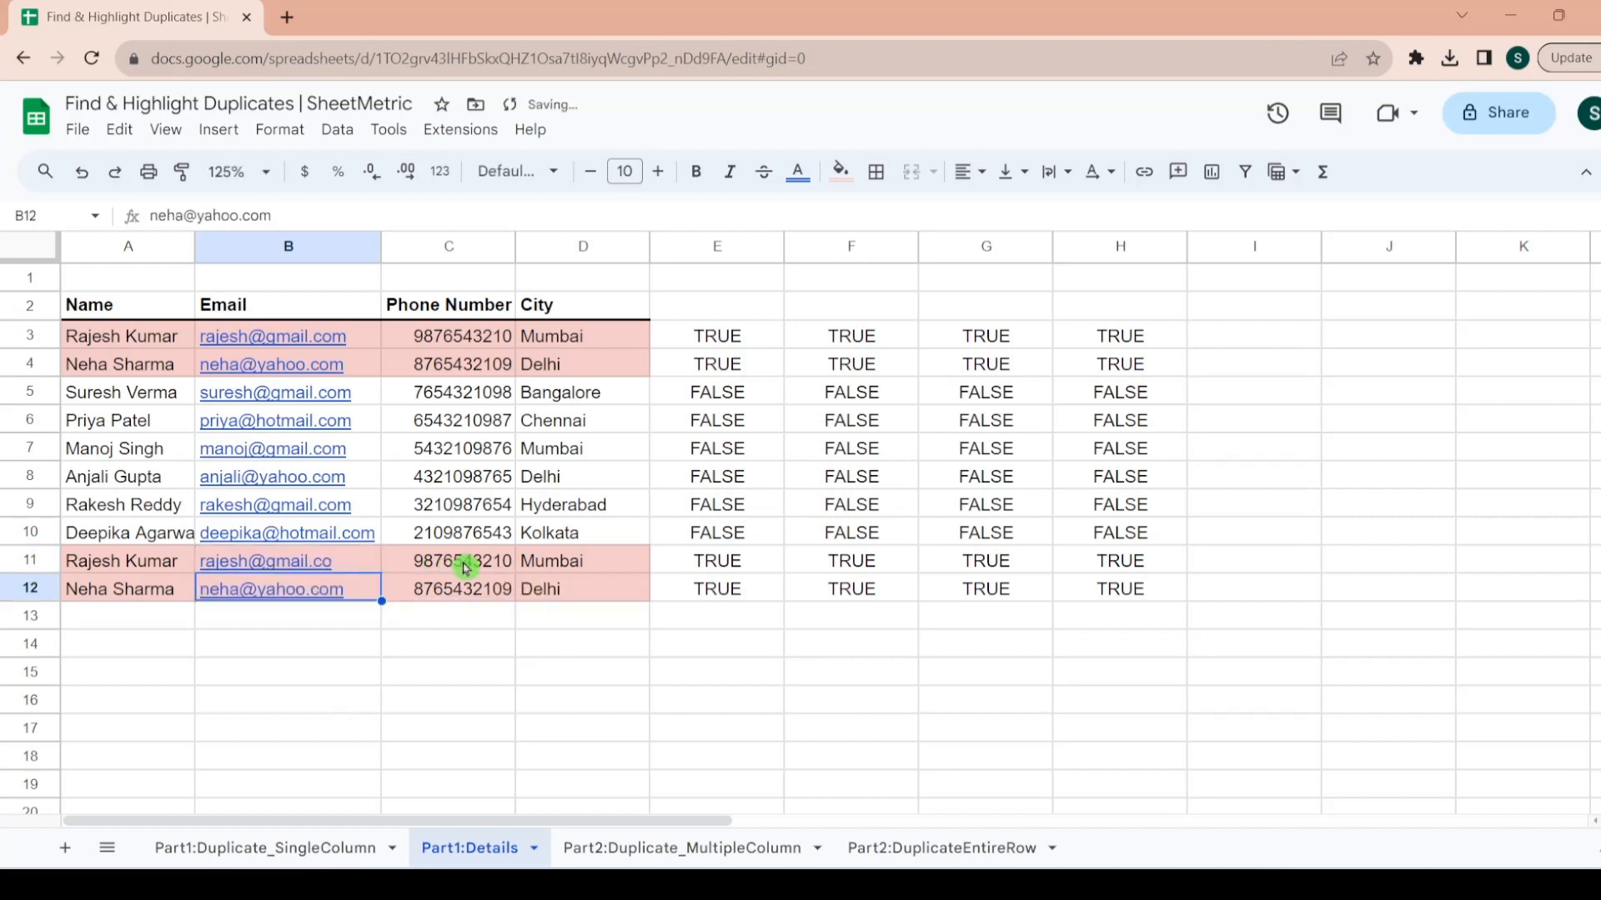
left_click(354, 564)
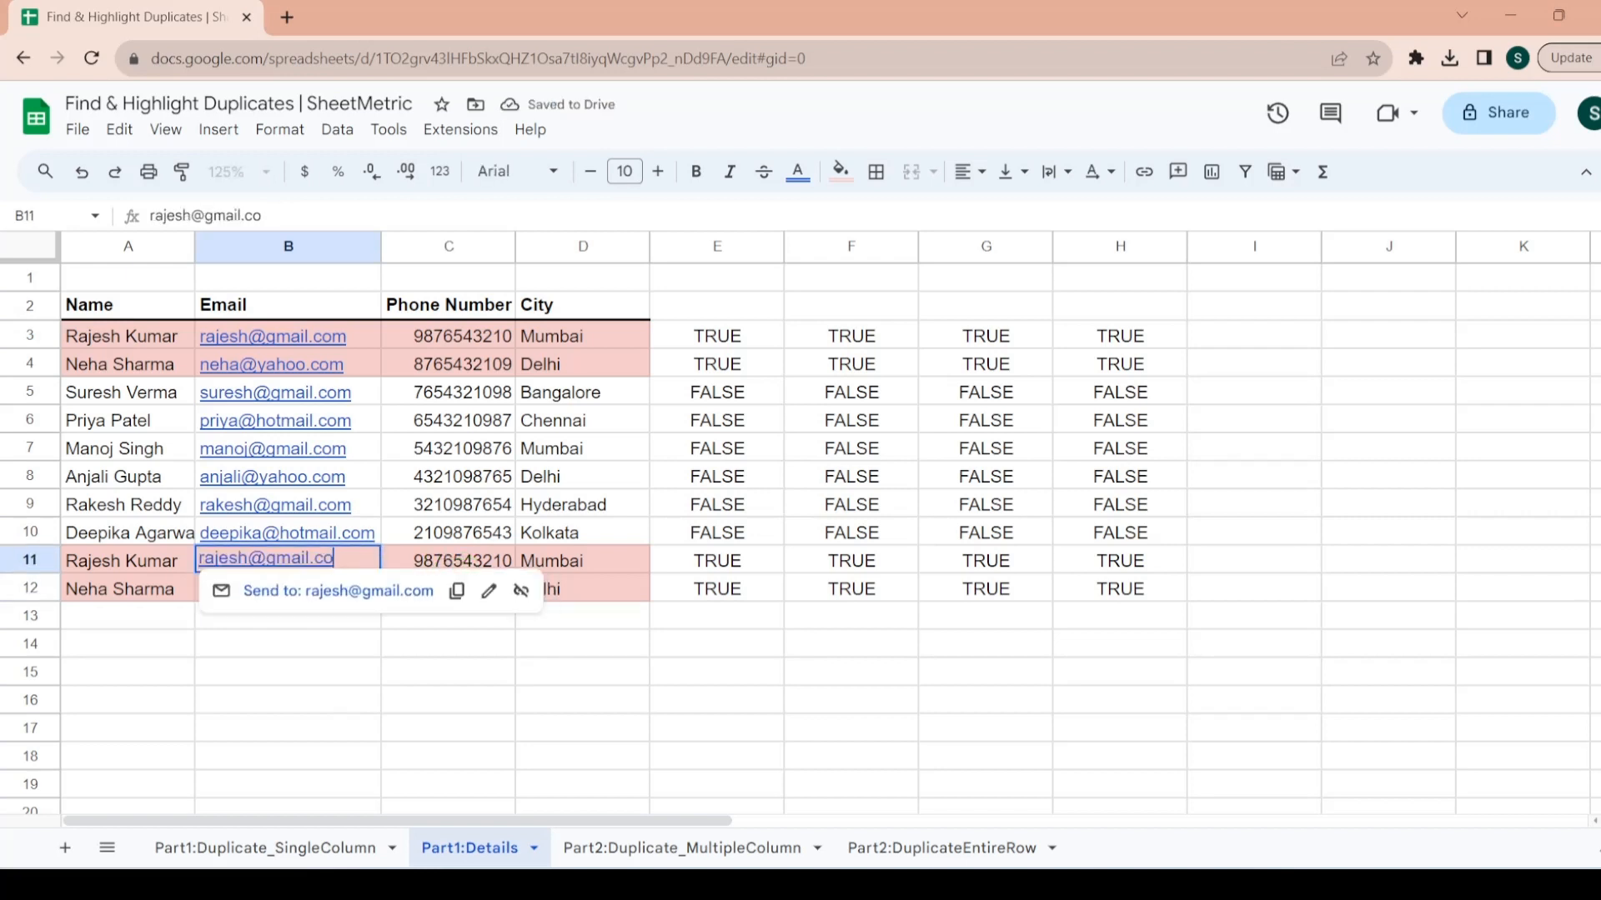
type("m")
key("Return")
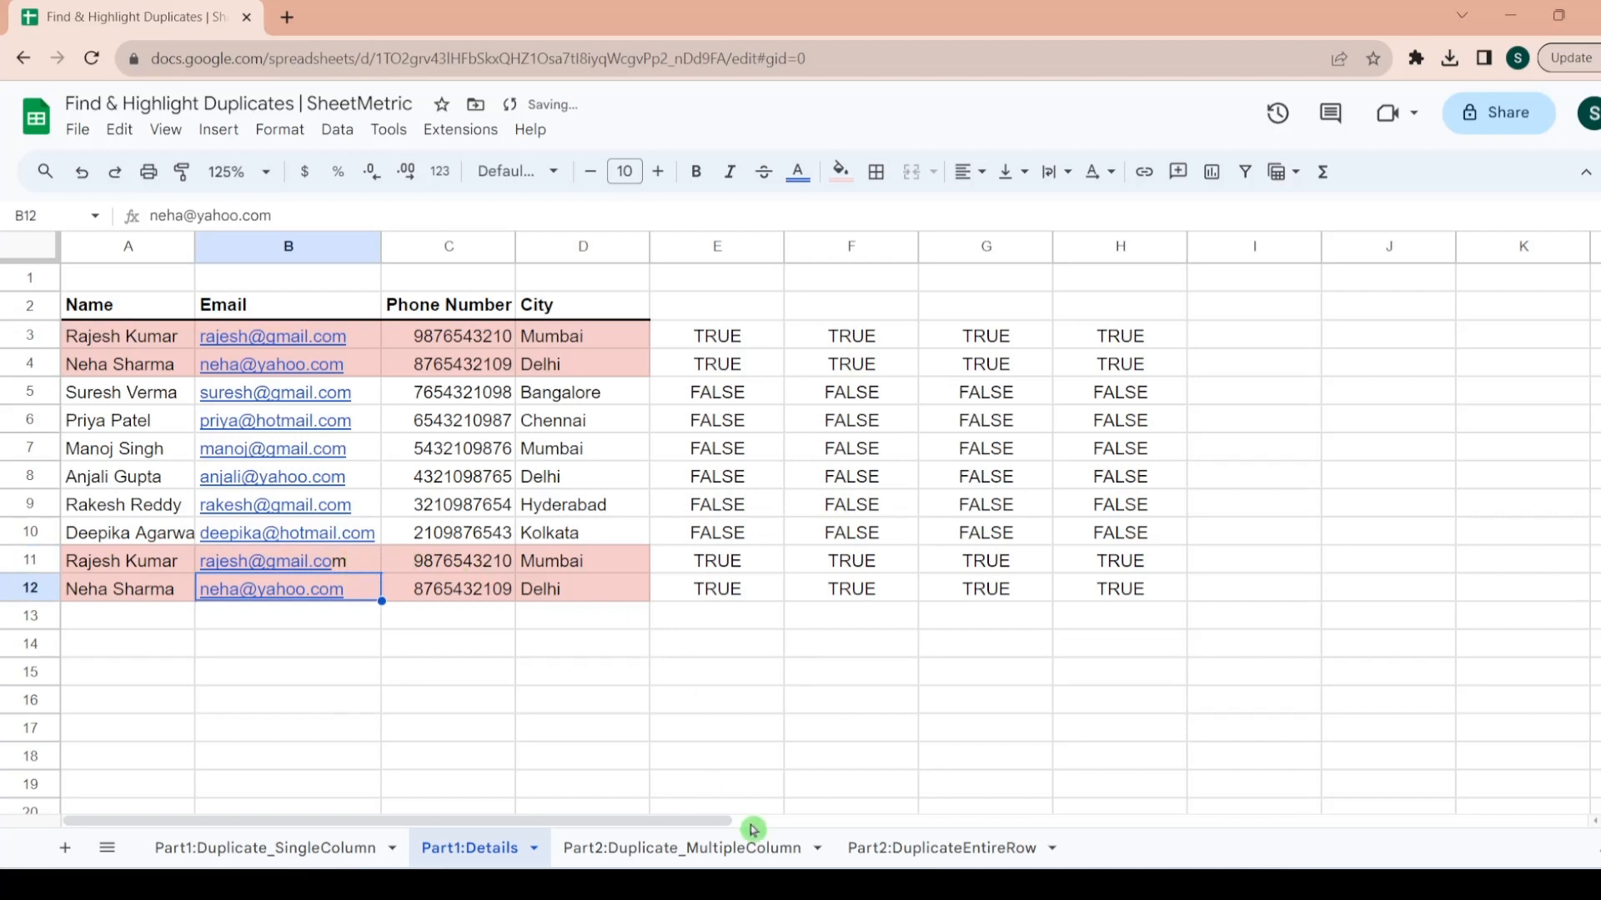
- Return to the Part2:DuplicateEntireRow sheet and examine the name, email and Order ID cells of red row 10
left_click(963, 850)
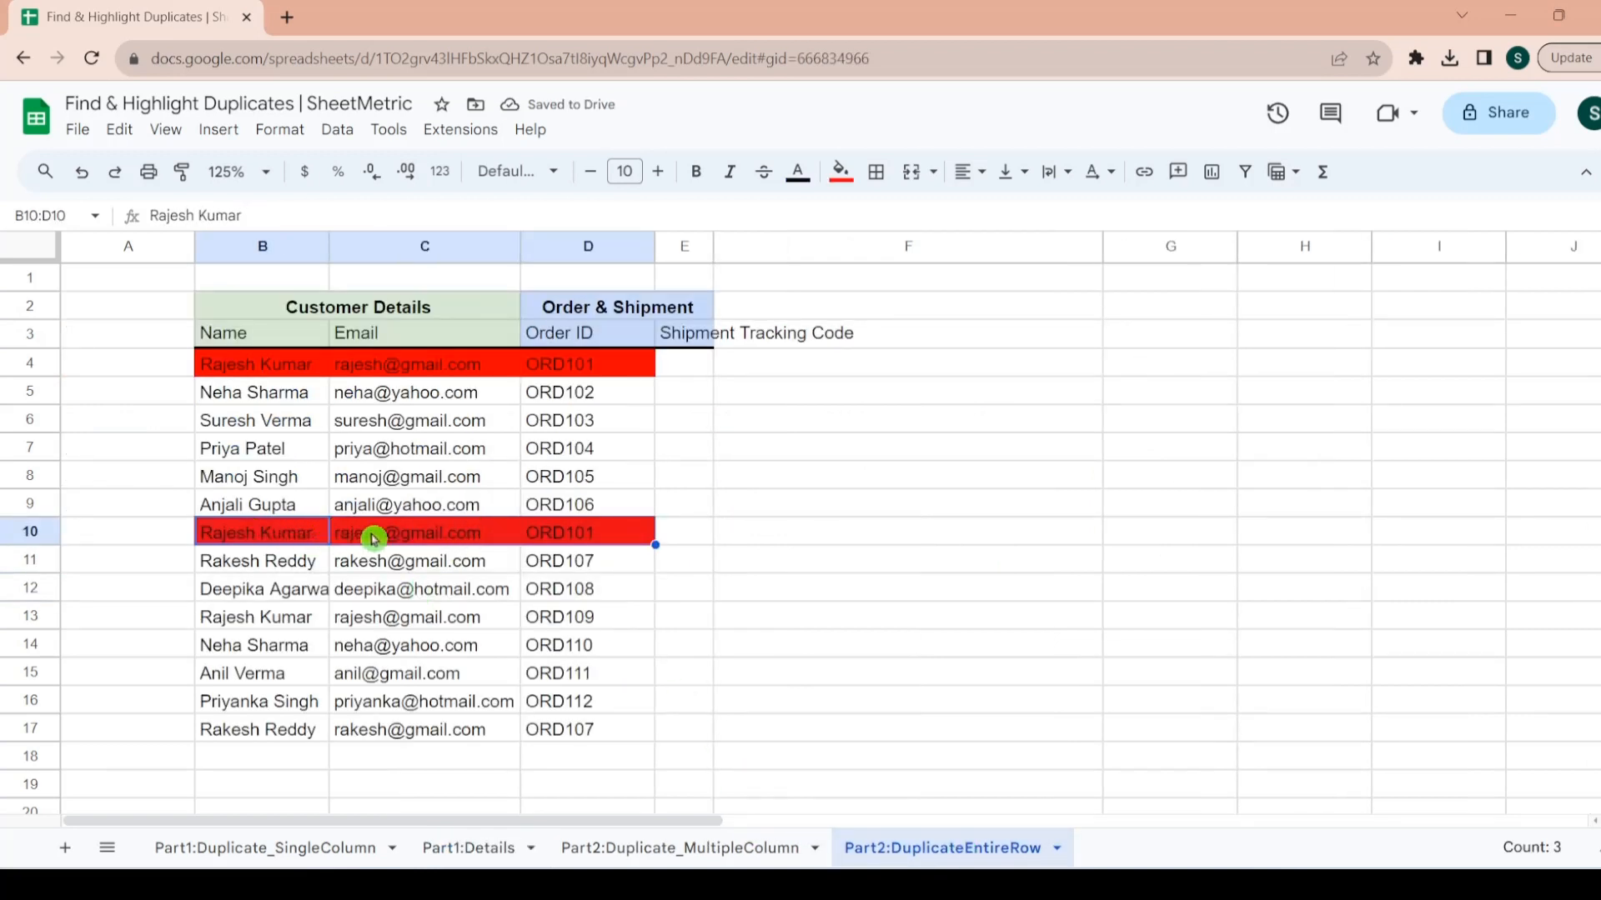
left_click(429, 536)
key("Left")
key("Right")
key("Right")
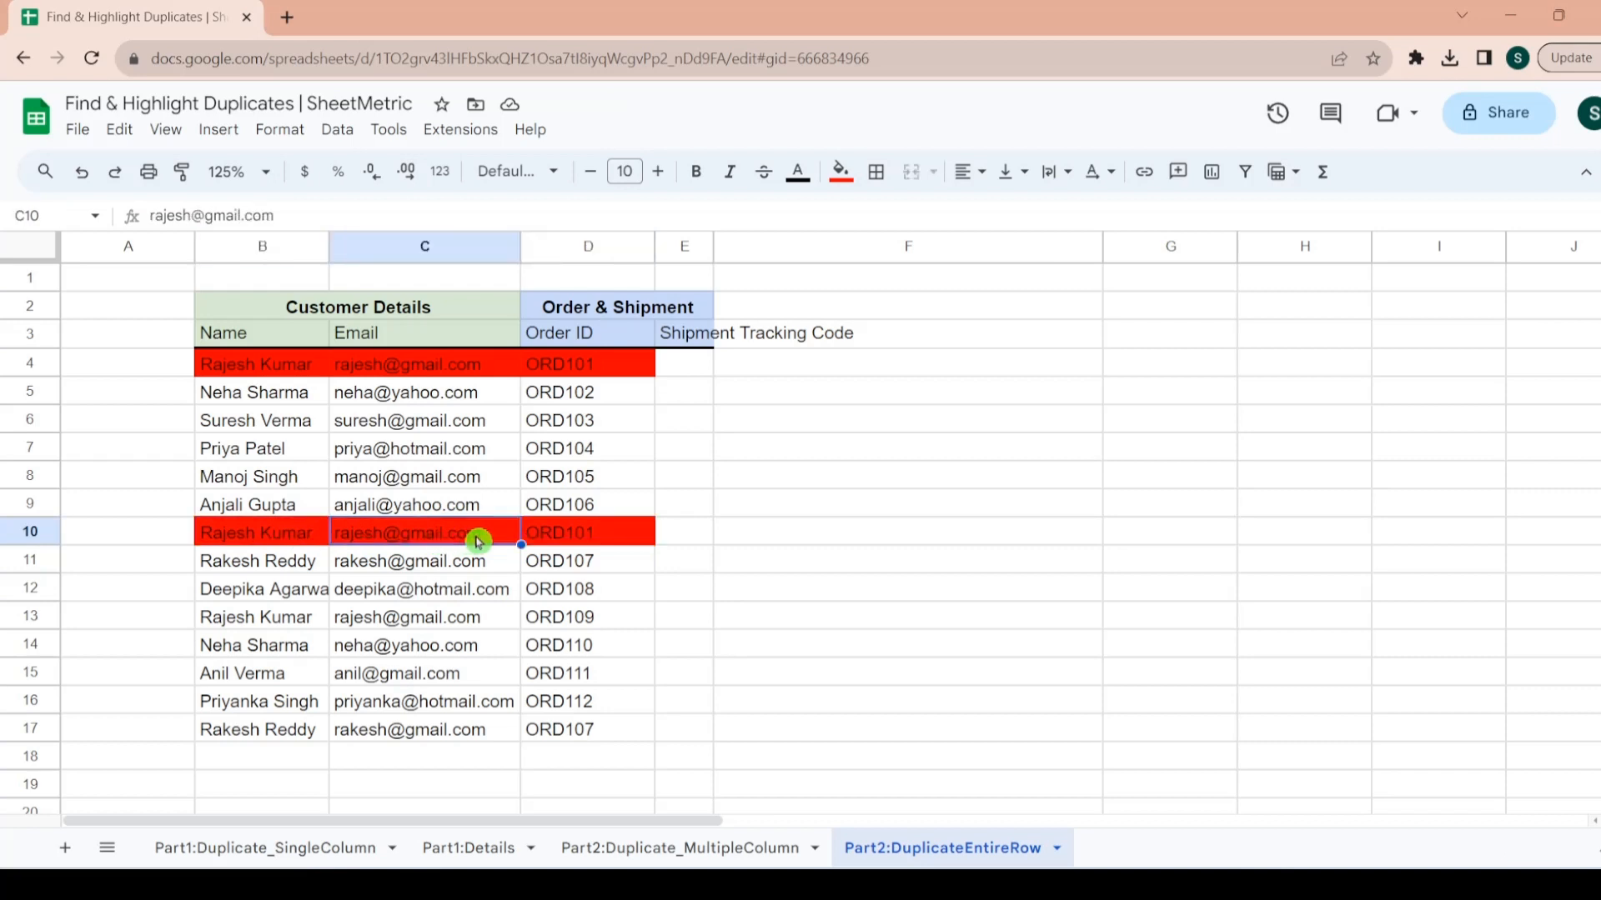
key("Left")
key("Left")
key("Left")
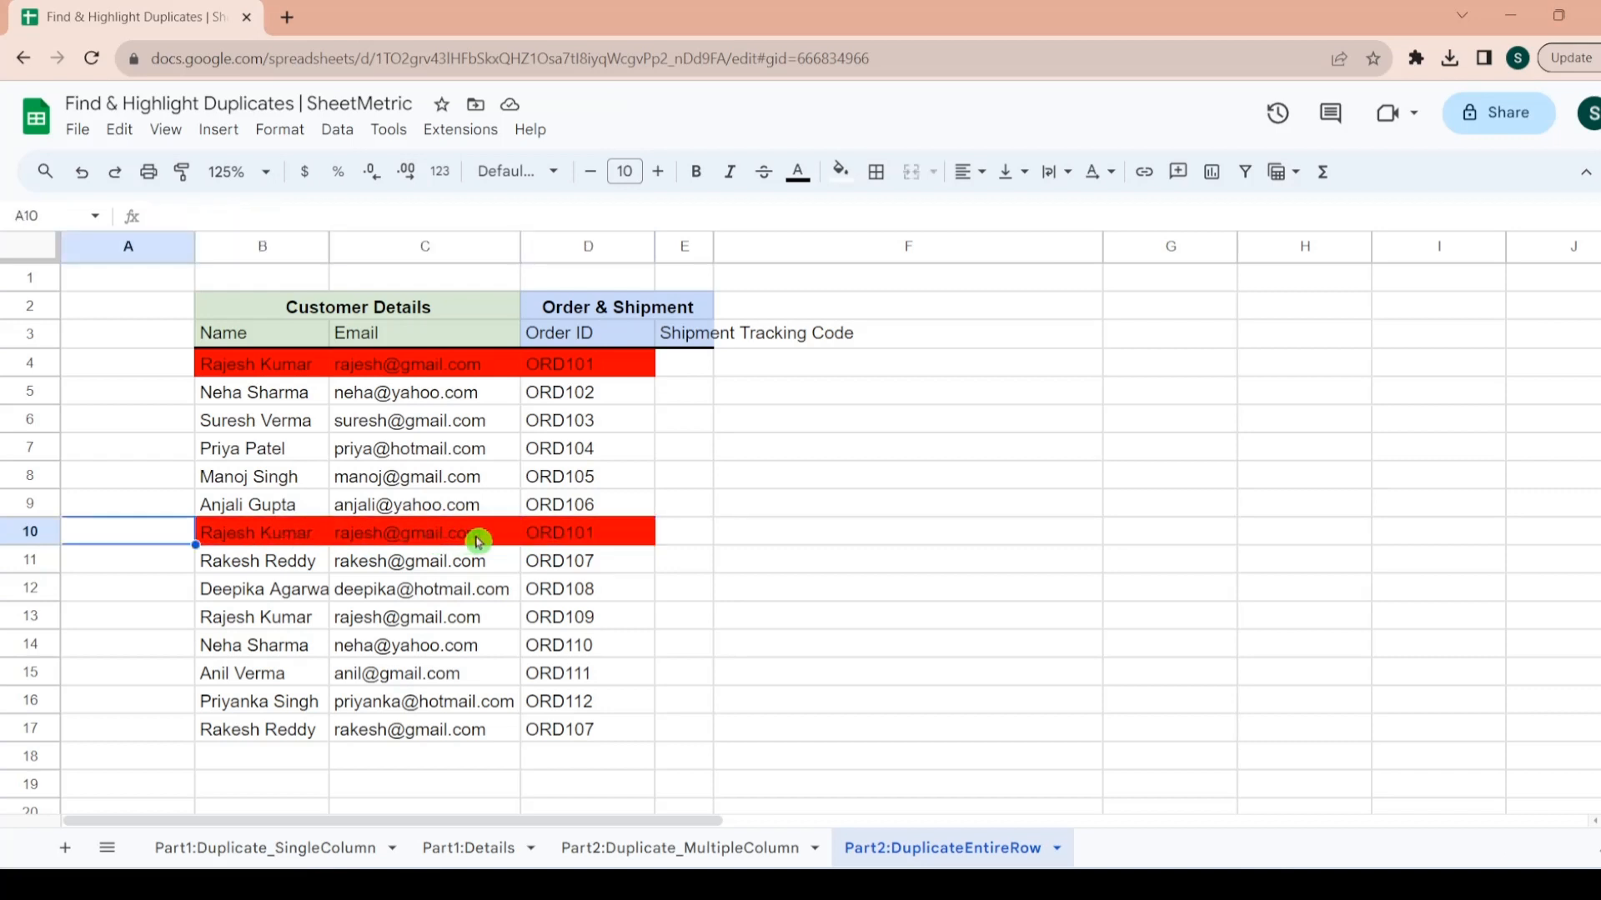
key("Right")
key("Right")
key("Right")
key("Left")
key("Left")
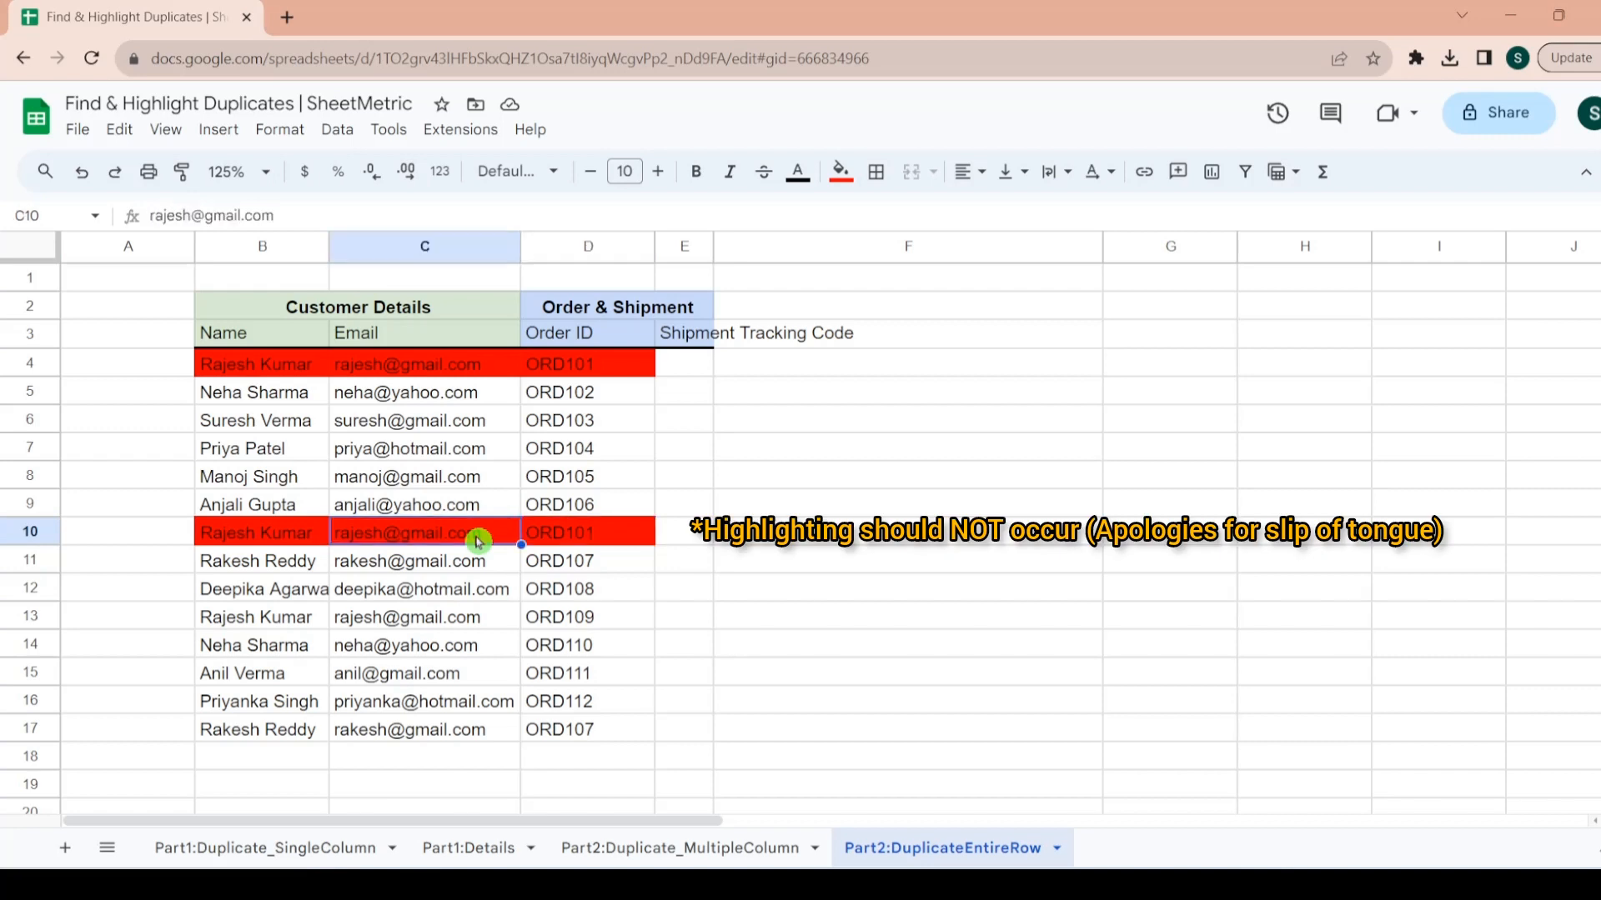
- Compare the two red rows by selecting B10:D10 and B4:D4 in turn
key("shift+Right")
key("shift+Right")
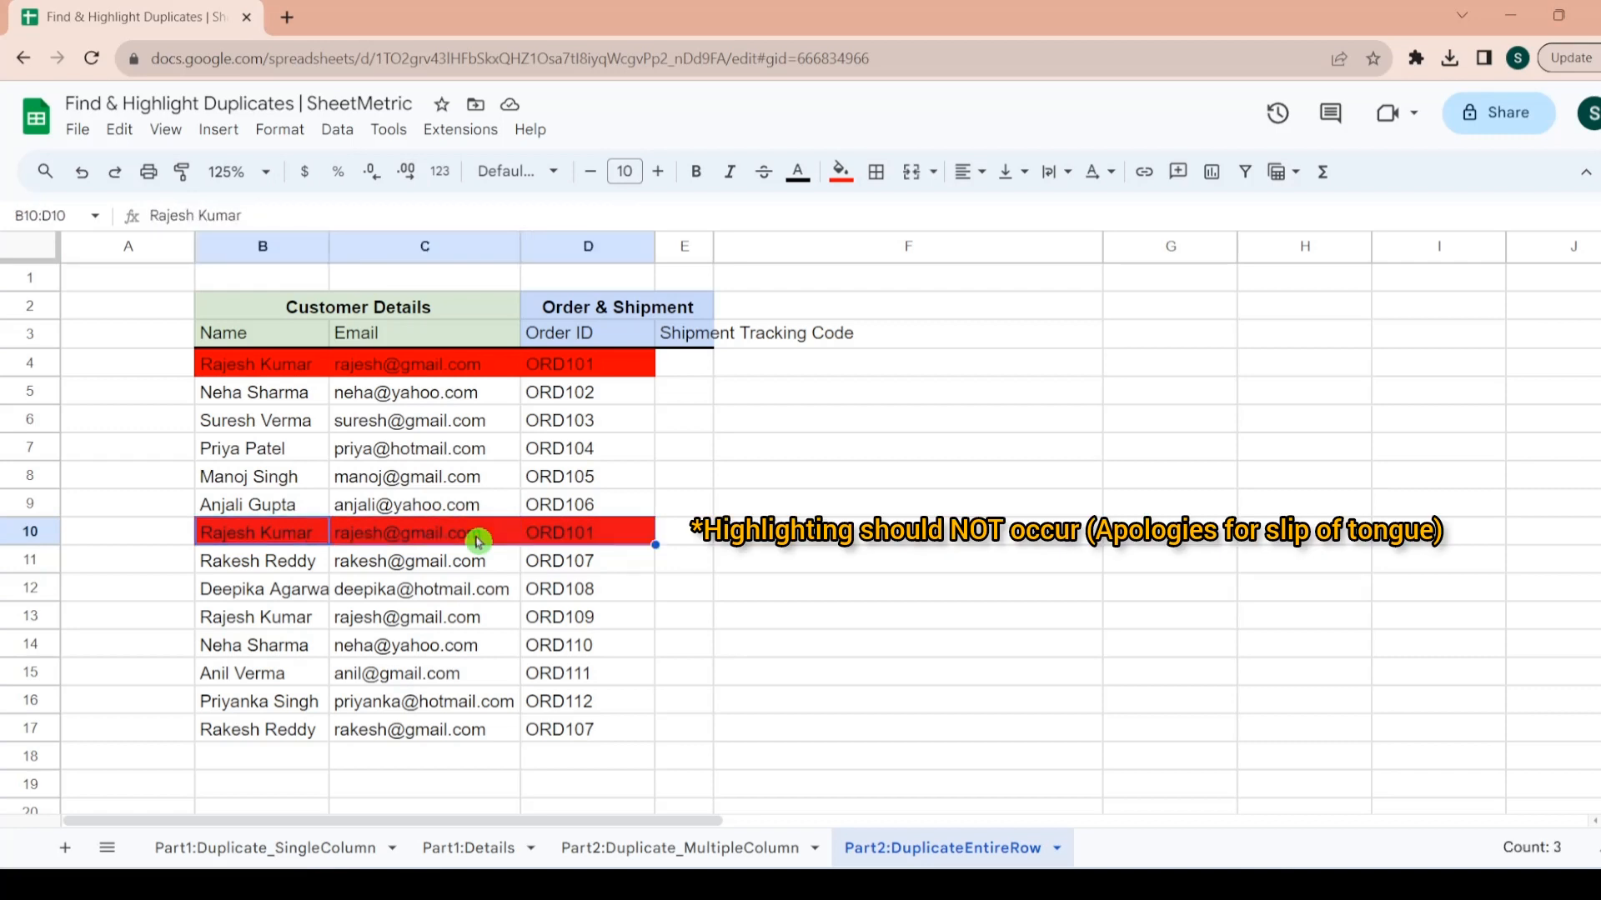
left_click(281, 367)
key("shift+Right")
key("shift+Right")
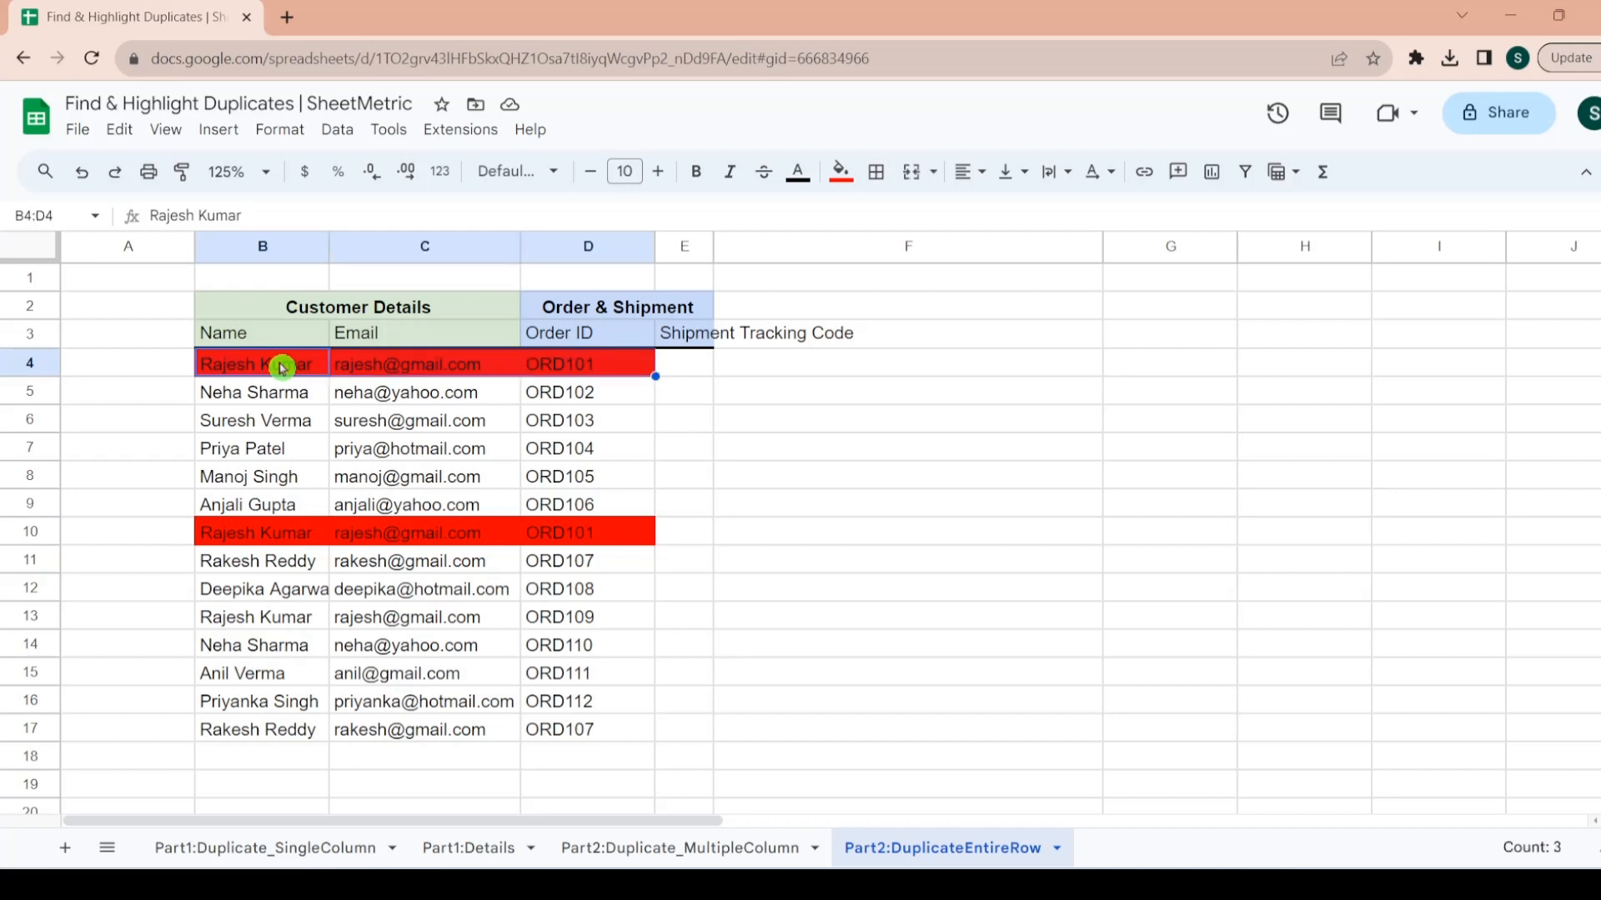
- Open the Part2:Duplicate_MultipleColumn sheet and select the call customers' e-mails in A3:A11
left_click(673, 849)
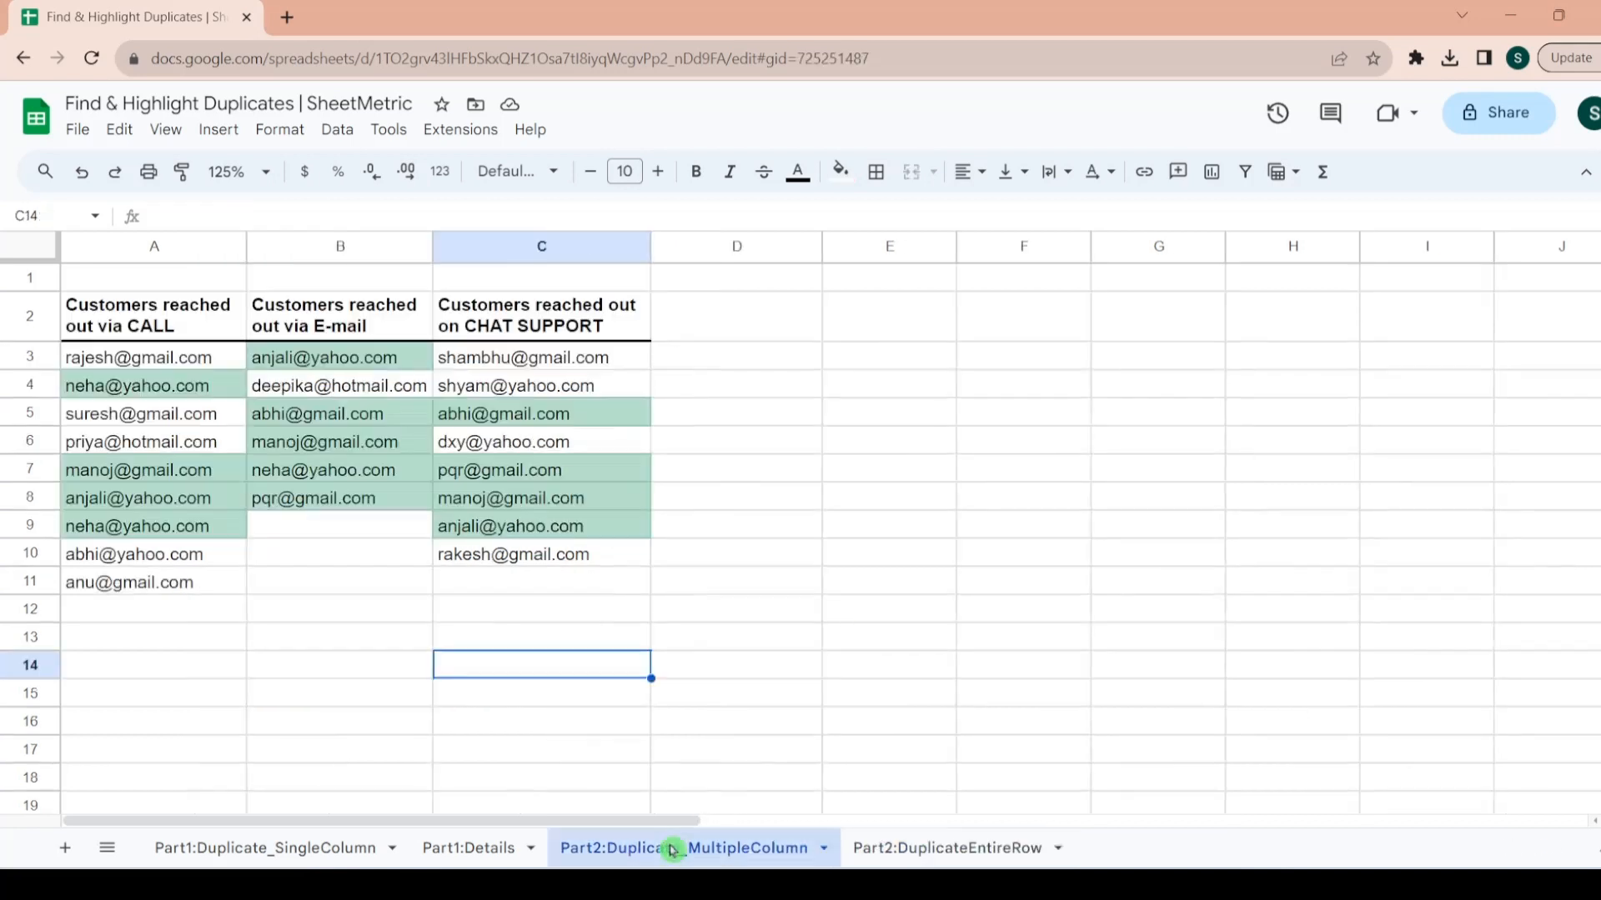
left_click(179, 352)
key("shift+Down")
key("ctrl+shift+Down")
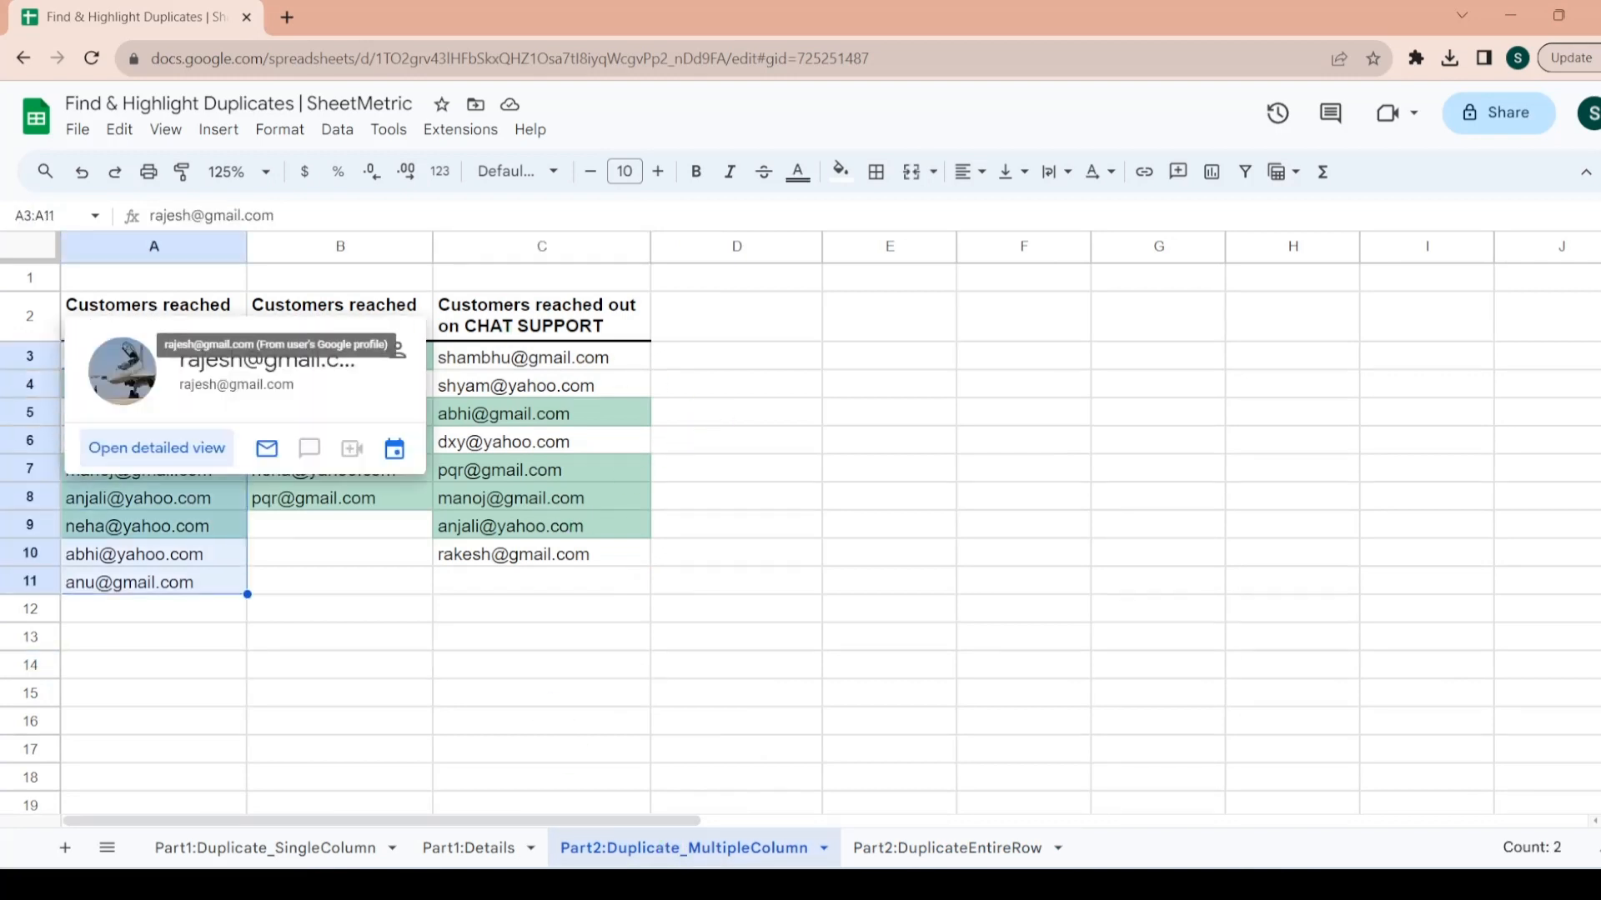
- Remove the existing conditional formatting rule from the customer e-mails in A3:C11
key("shift+Right")
key("shift+Right")
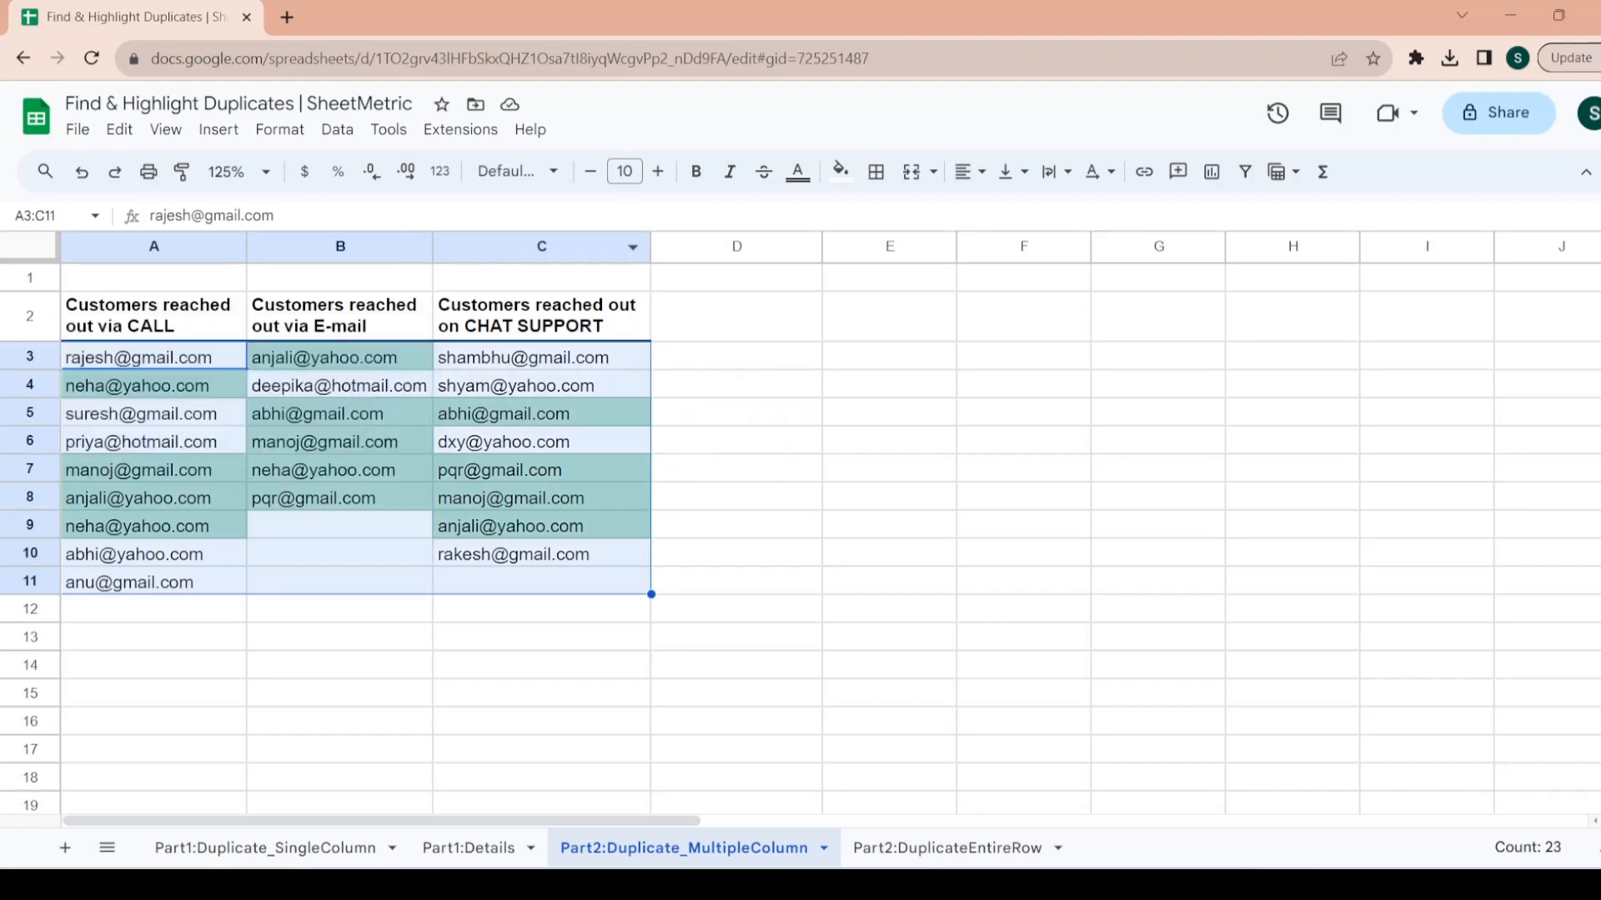
left_click(306, 134)
left_click(300, 134)
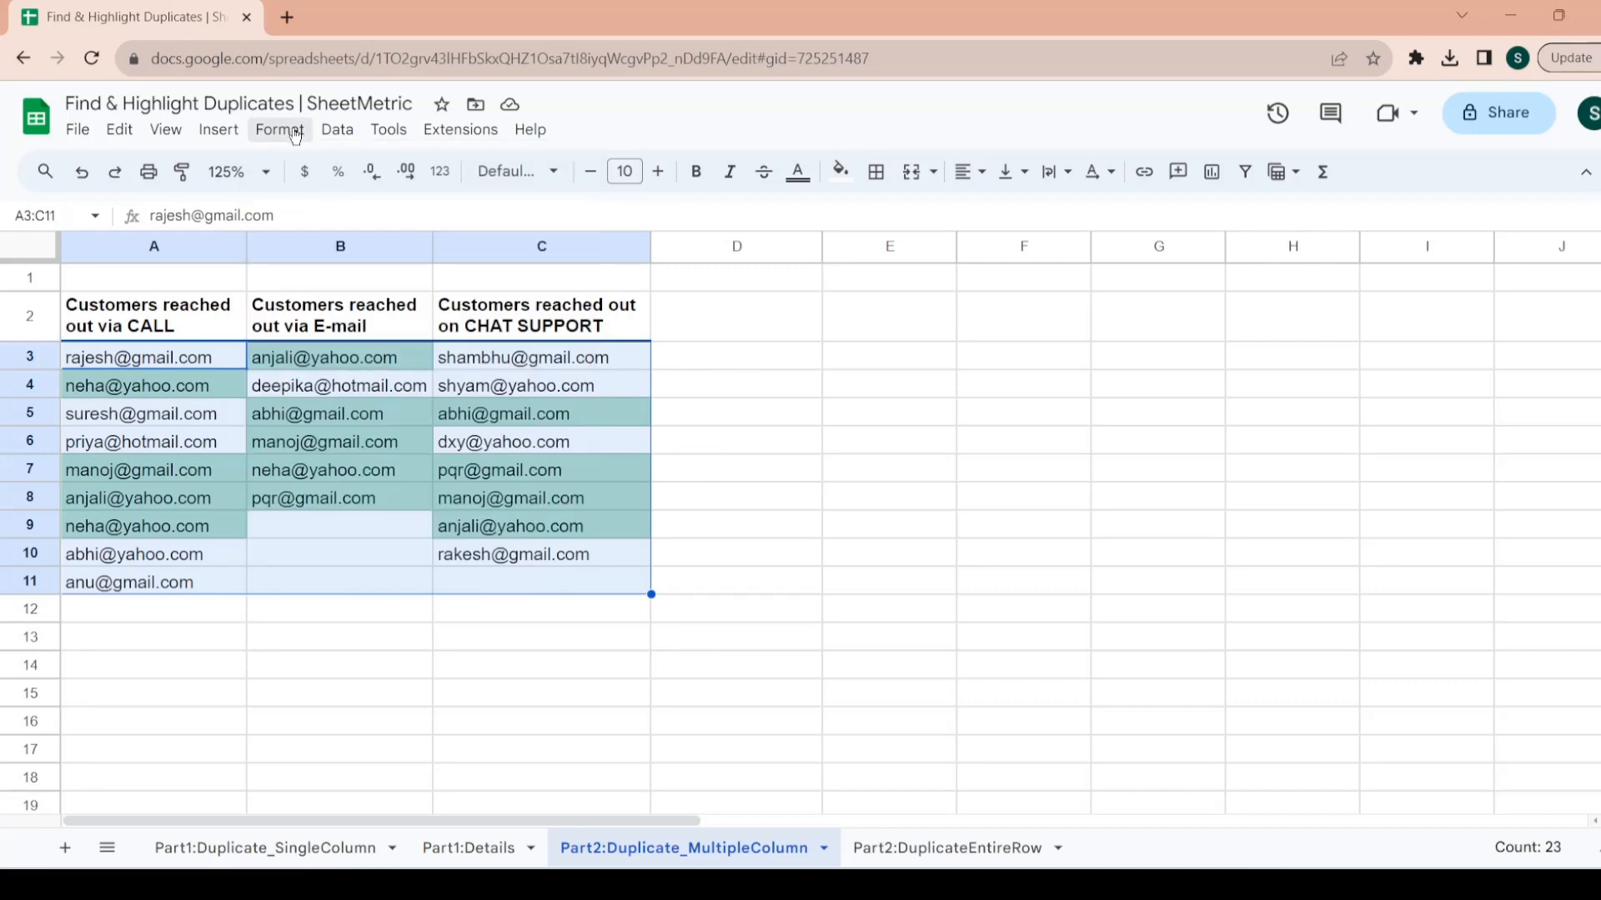
left_click(293, 134)
left_click(275, 493)
- Enter =COUNTIF($A$3:$C$11,A3) in cell E3, keeping the counted range absolute and the criterion relative
left_click(857, 361)
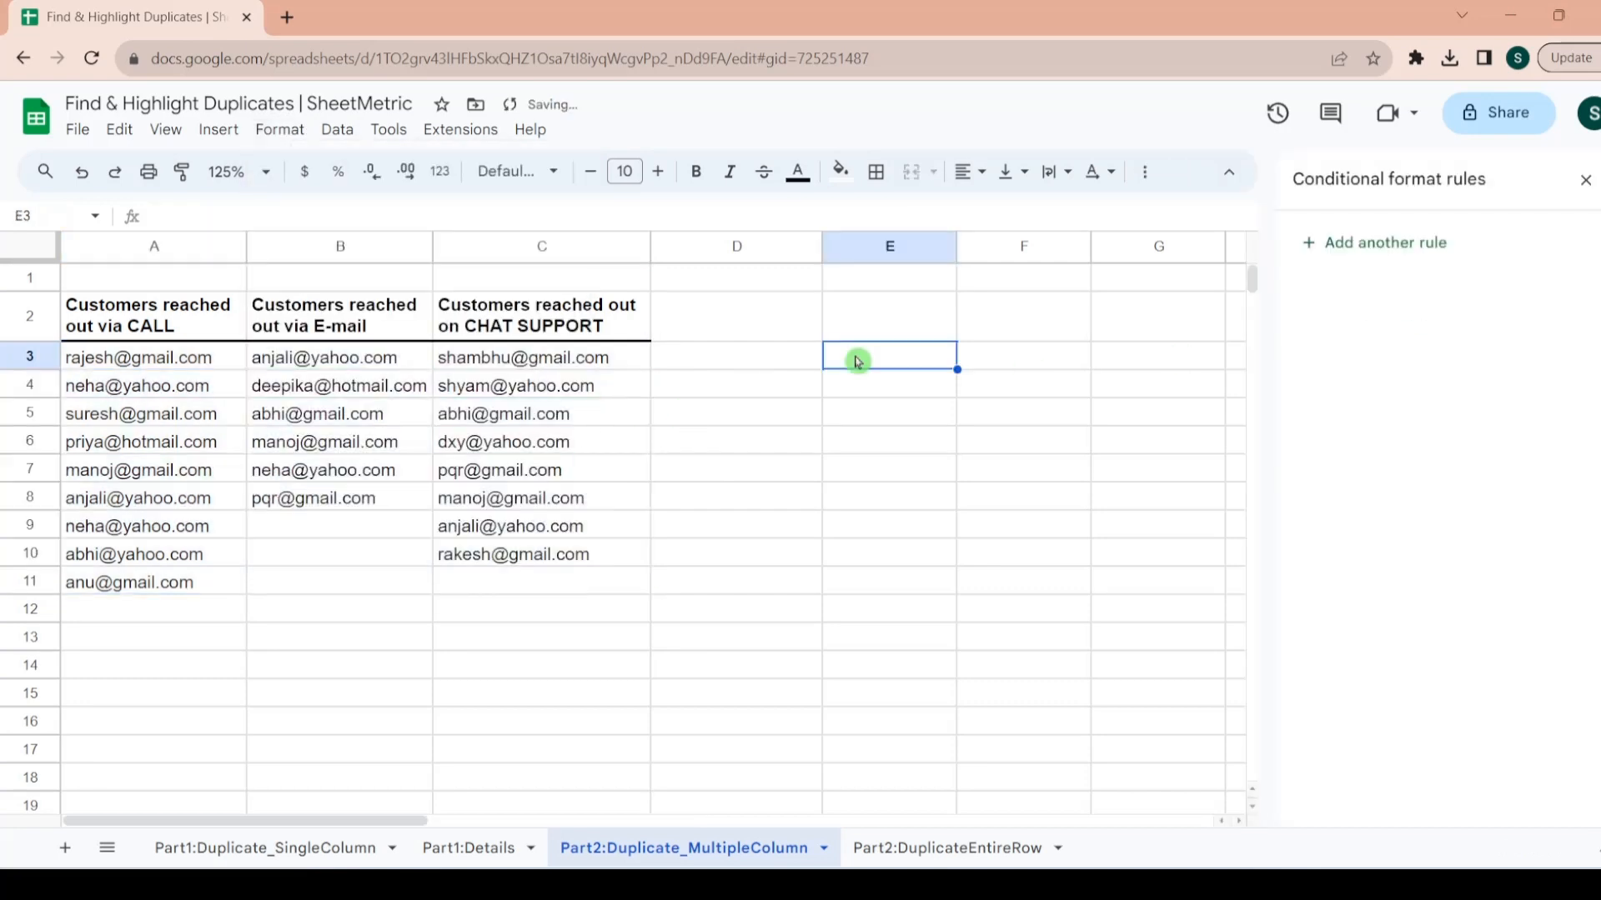
type("=counti")
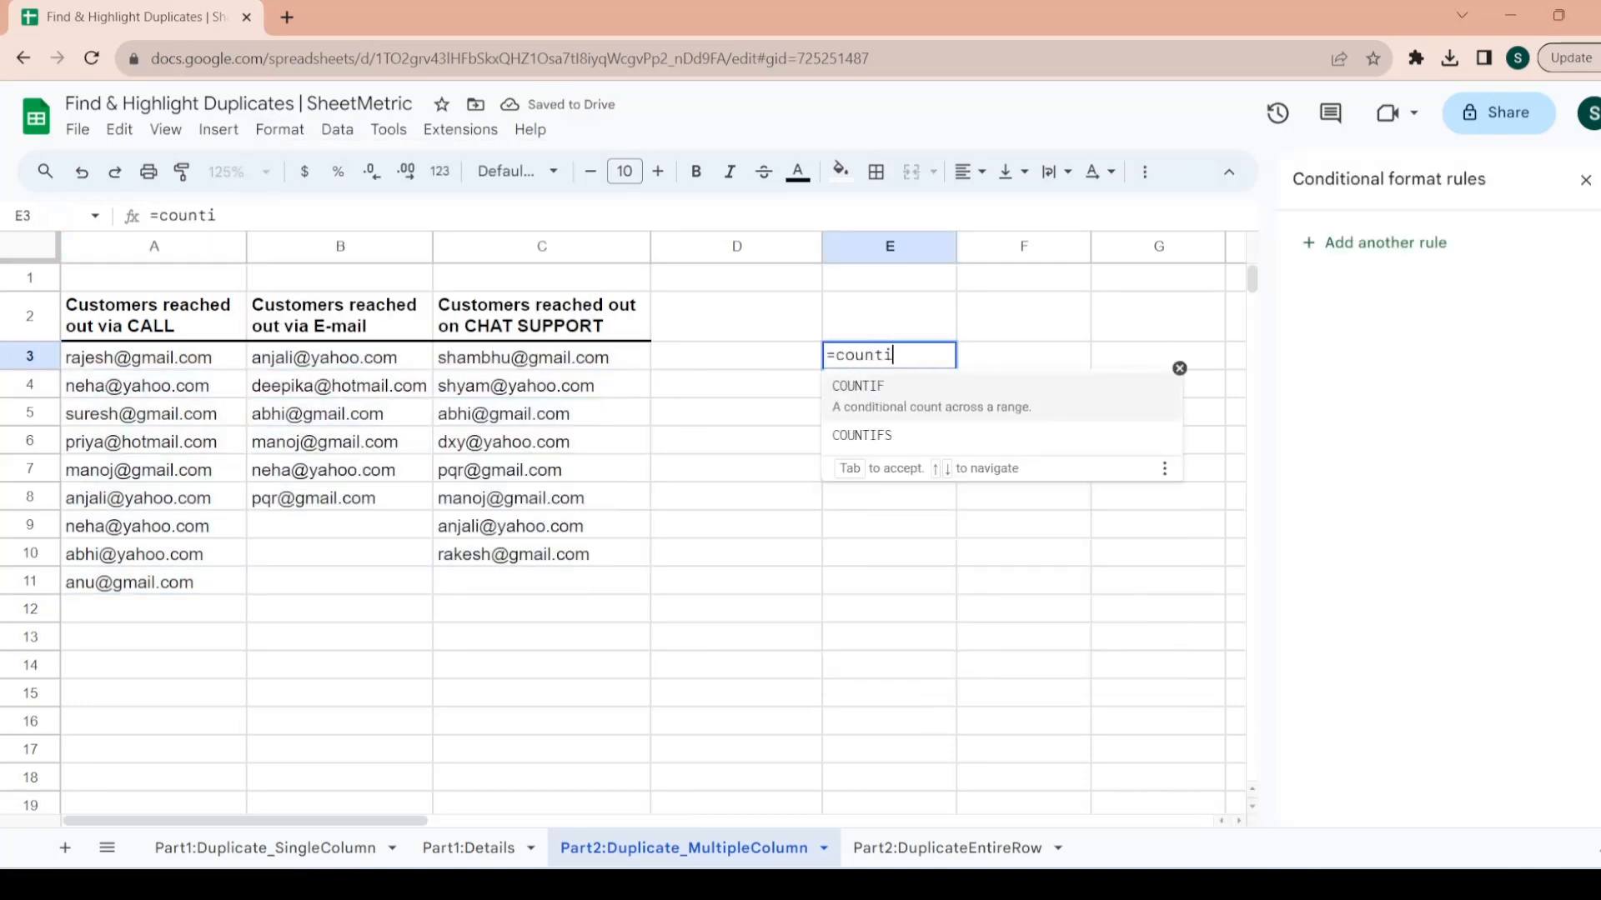
left_click(905, 385)
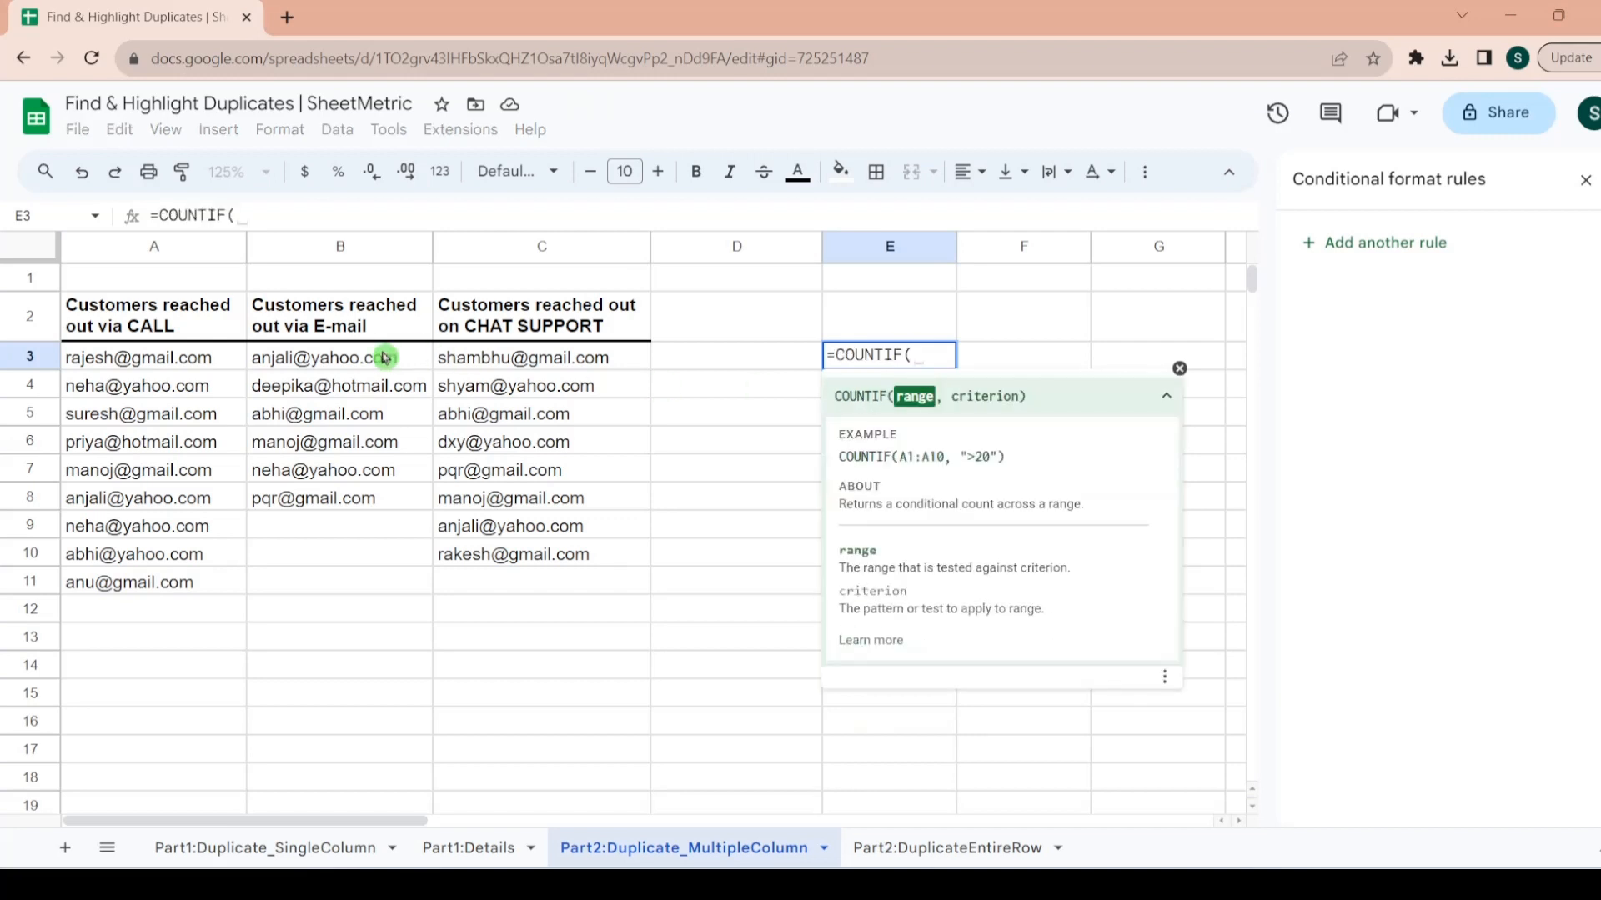
left_click(183, 361)
key("shift+Right")
key("shift+Right")
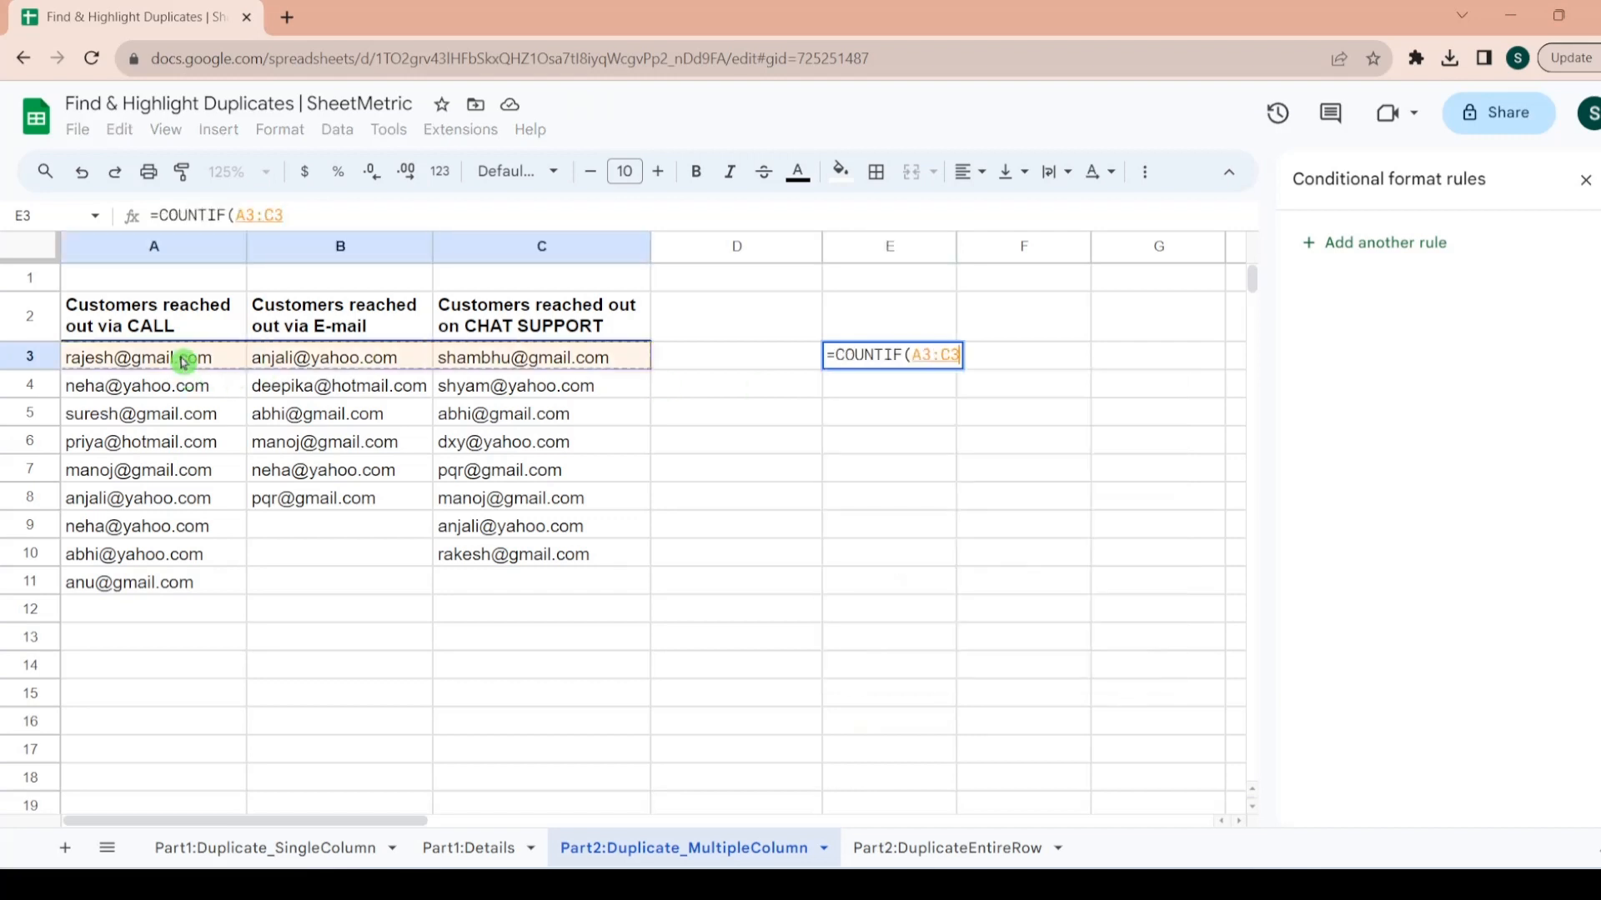
key("shift+Down")
key("shift+Down")
key("shift+Down")
key("shift+Down")
key("shift+Down")
key("shift+Down")
key("shift+Down")
key("shift+Down")
key("shift+Down")
key("shift+Up")
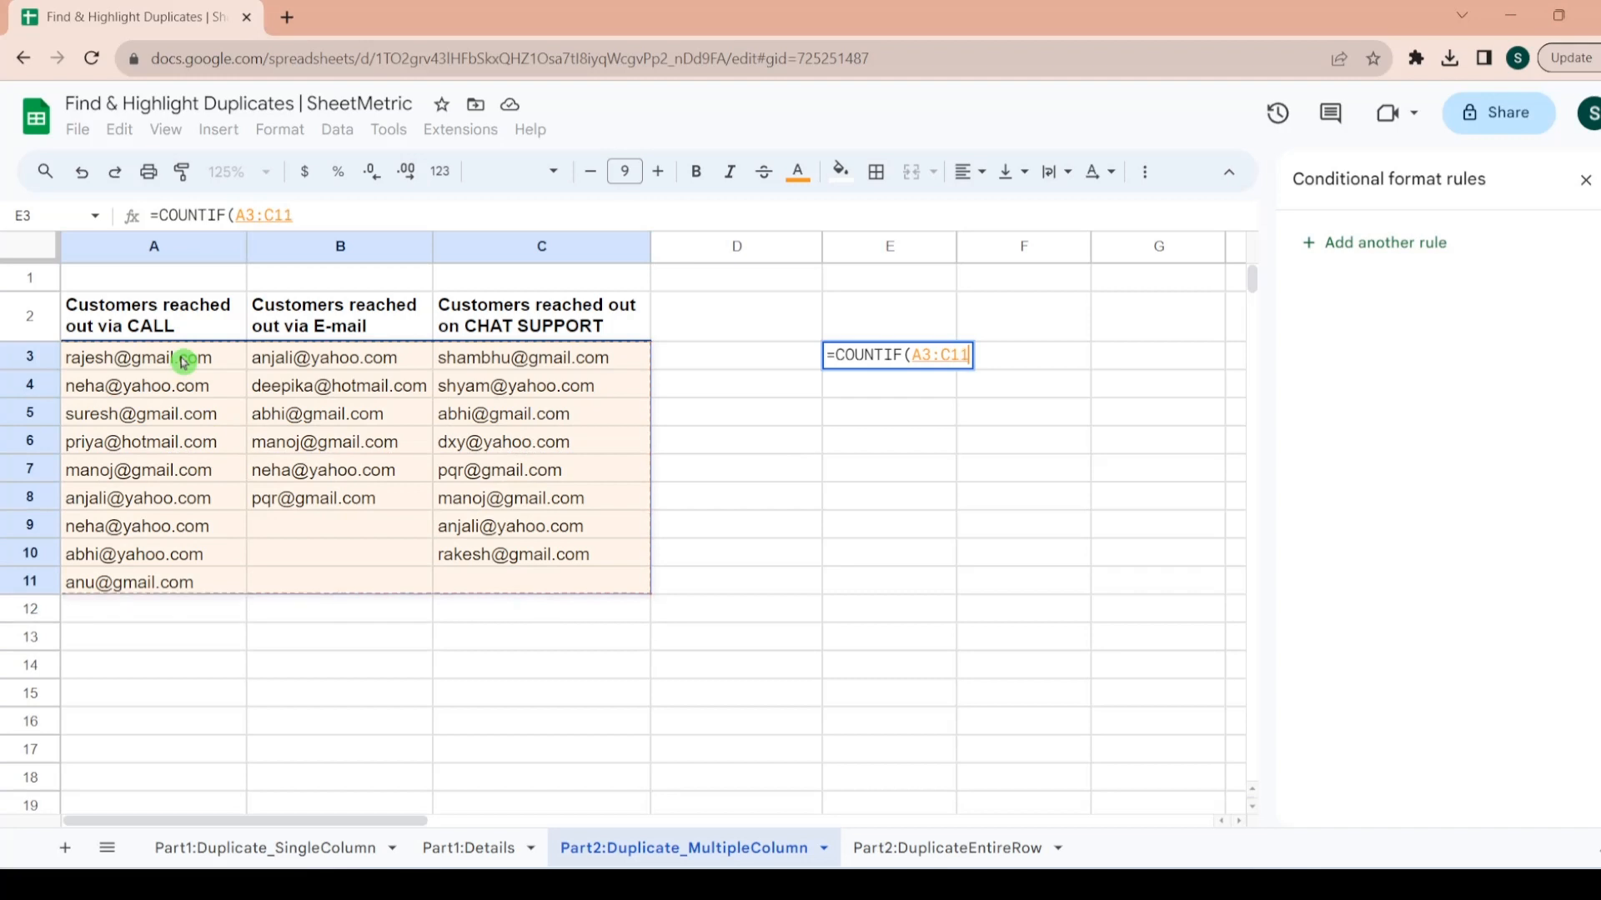
key("F4")
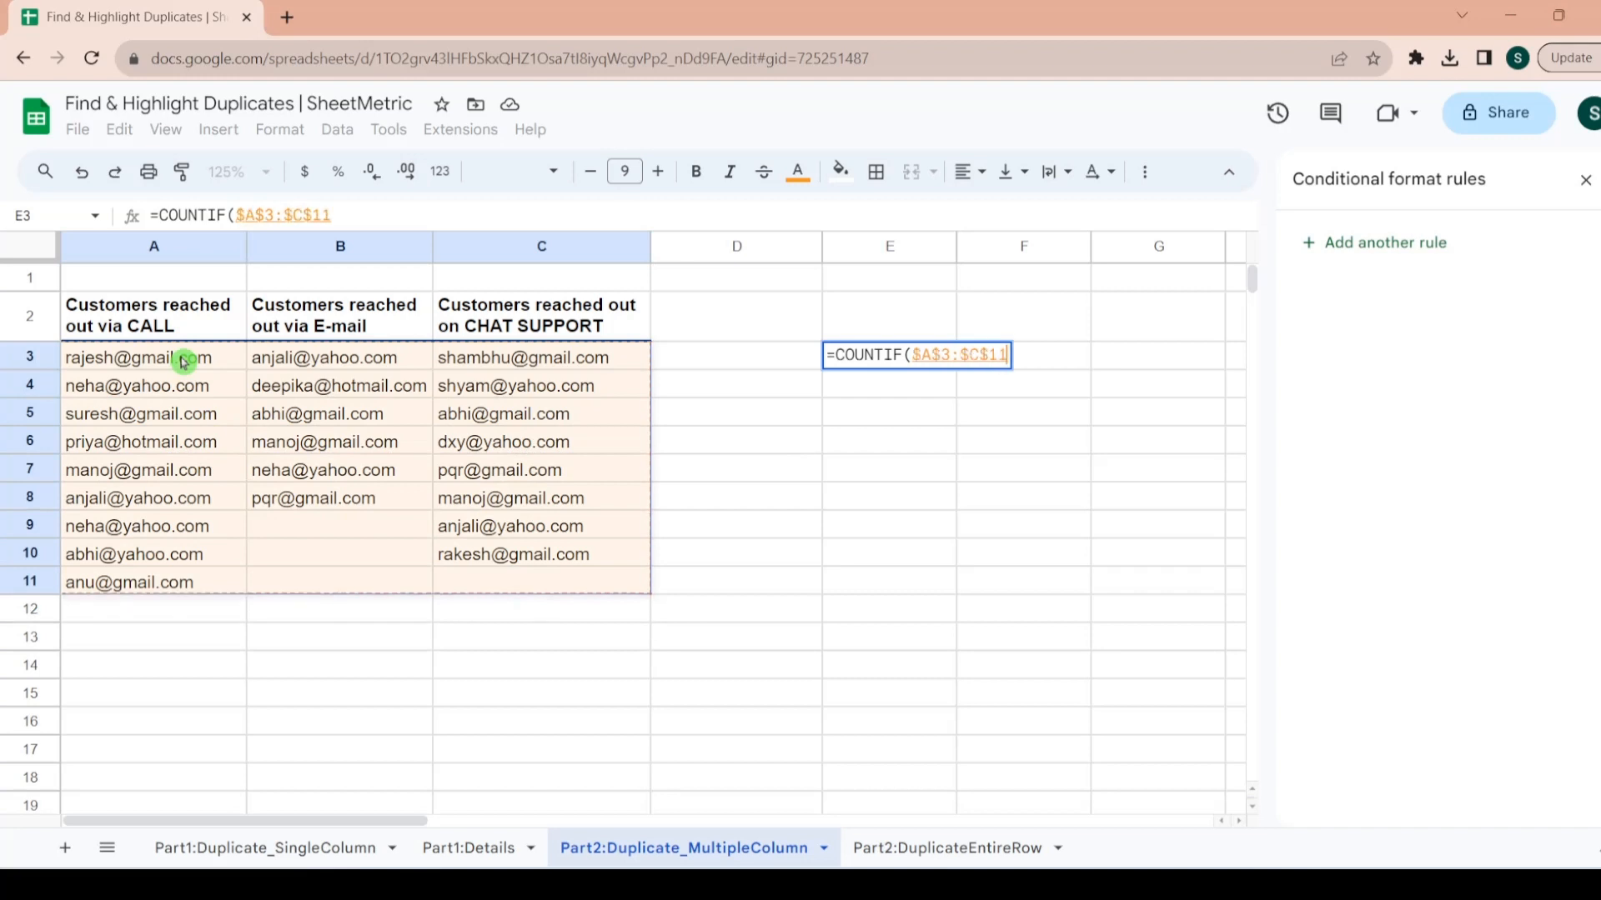
type(",")
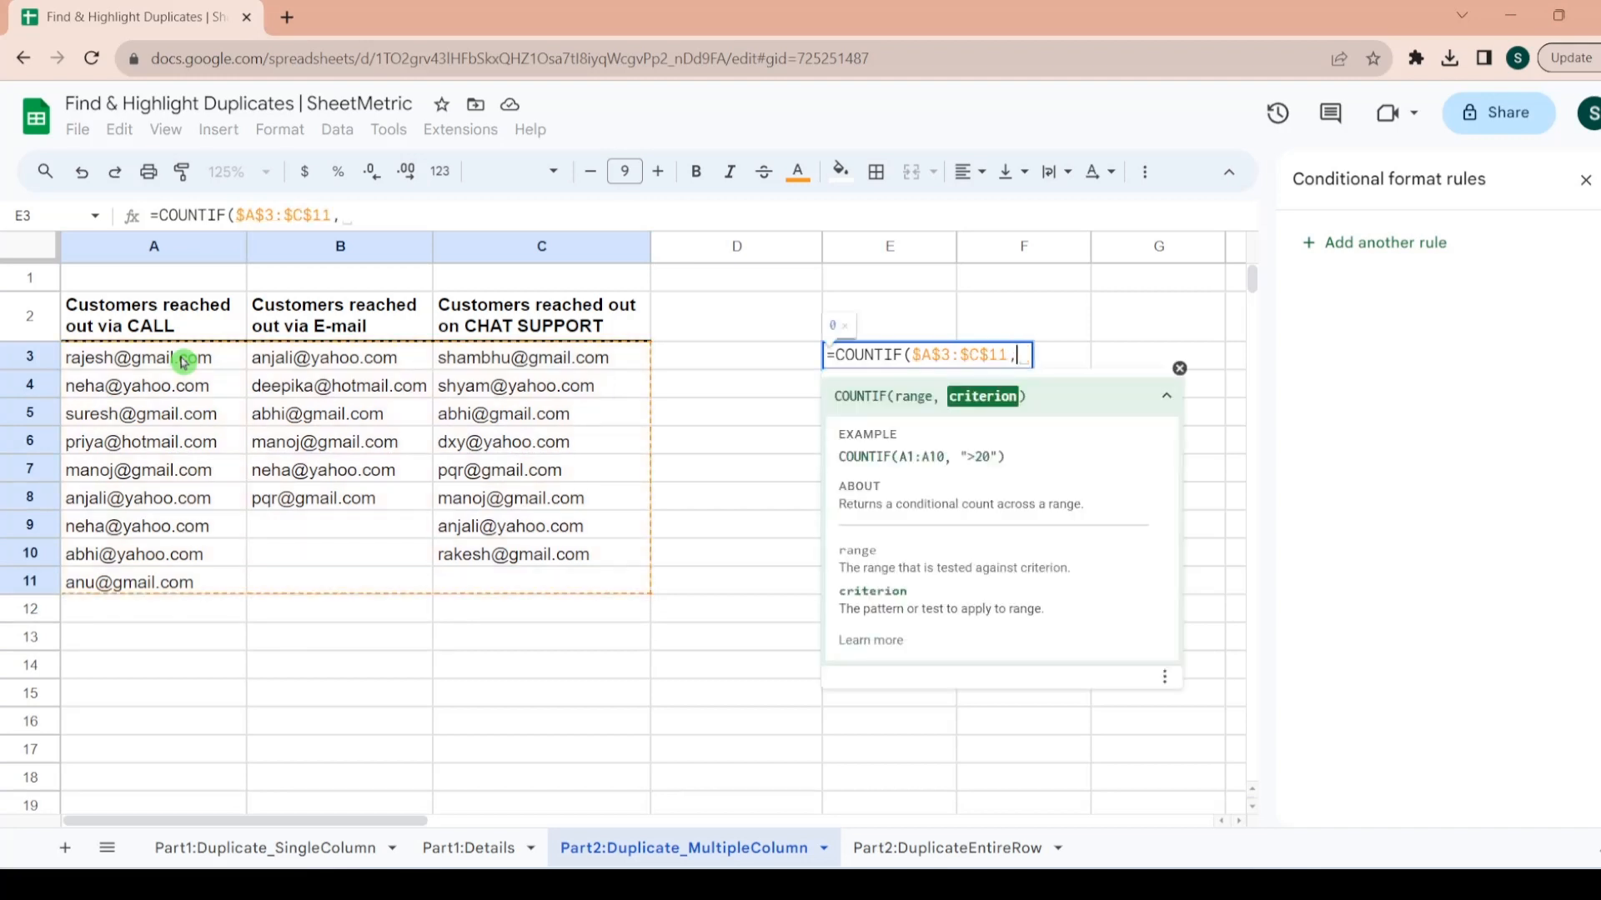
left_click(116, 360)
type(")")
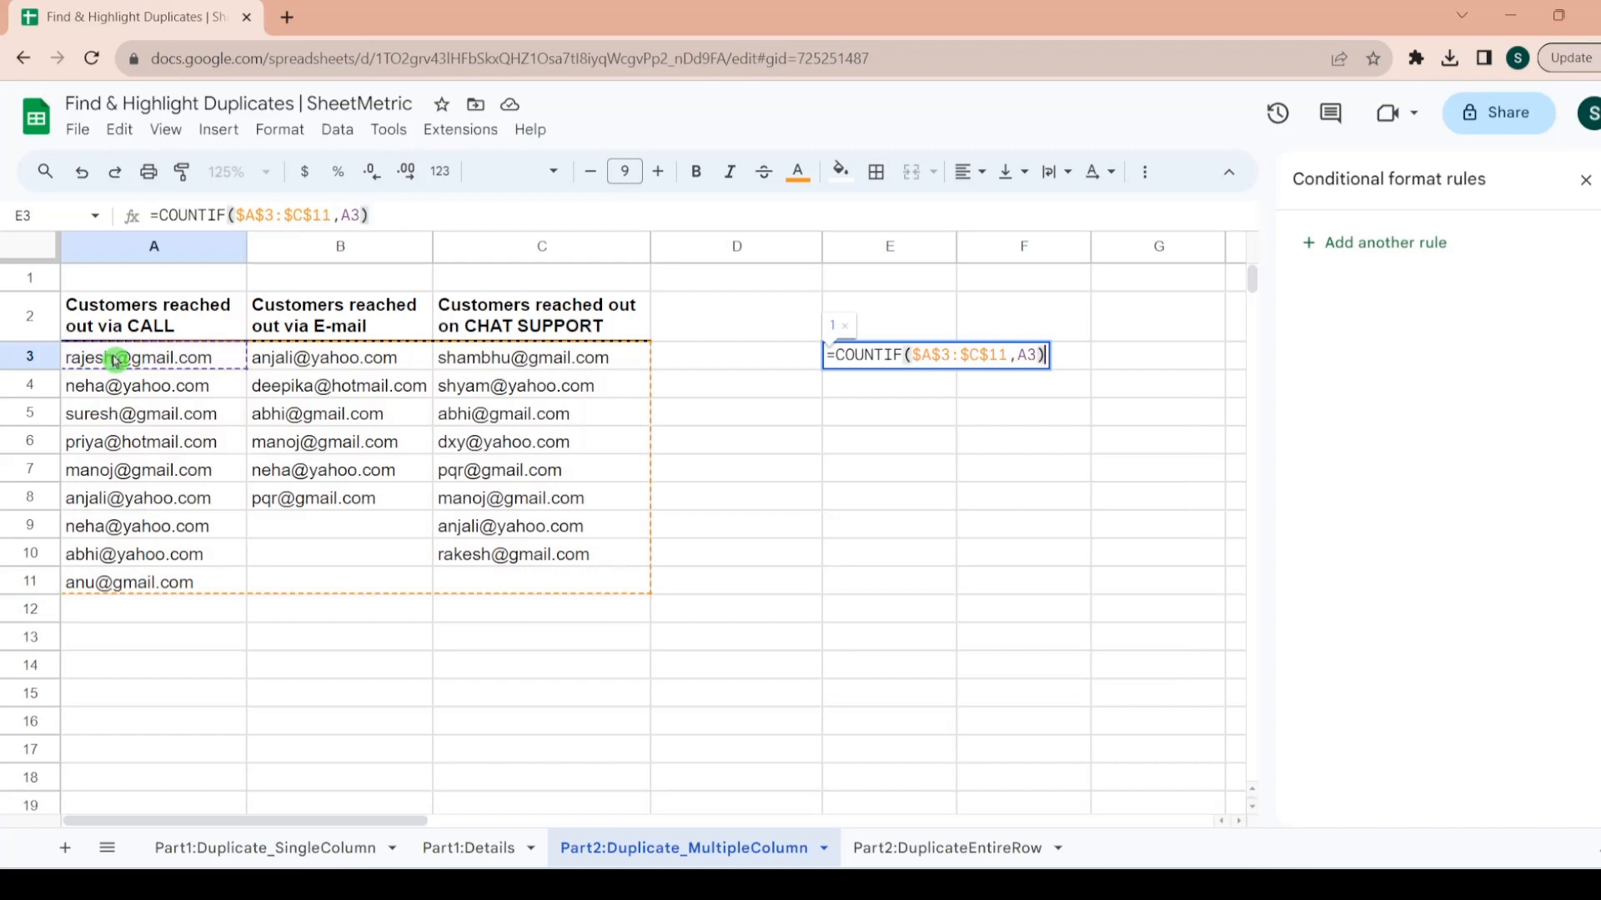
key("Return")
key("Up")
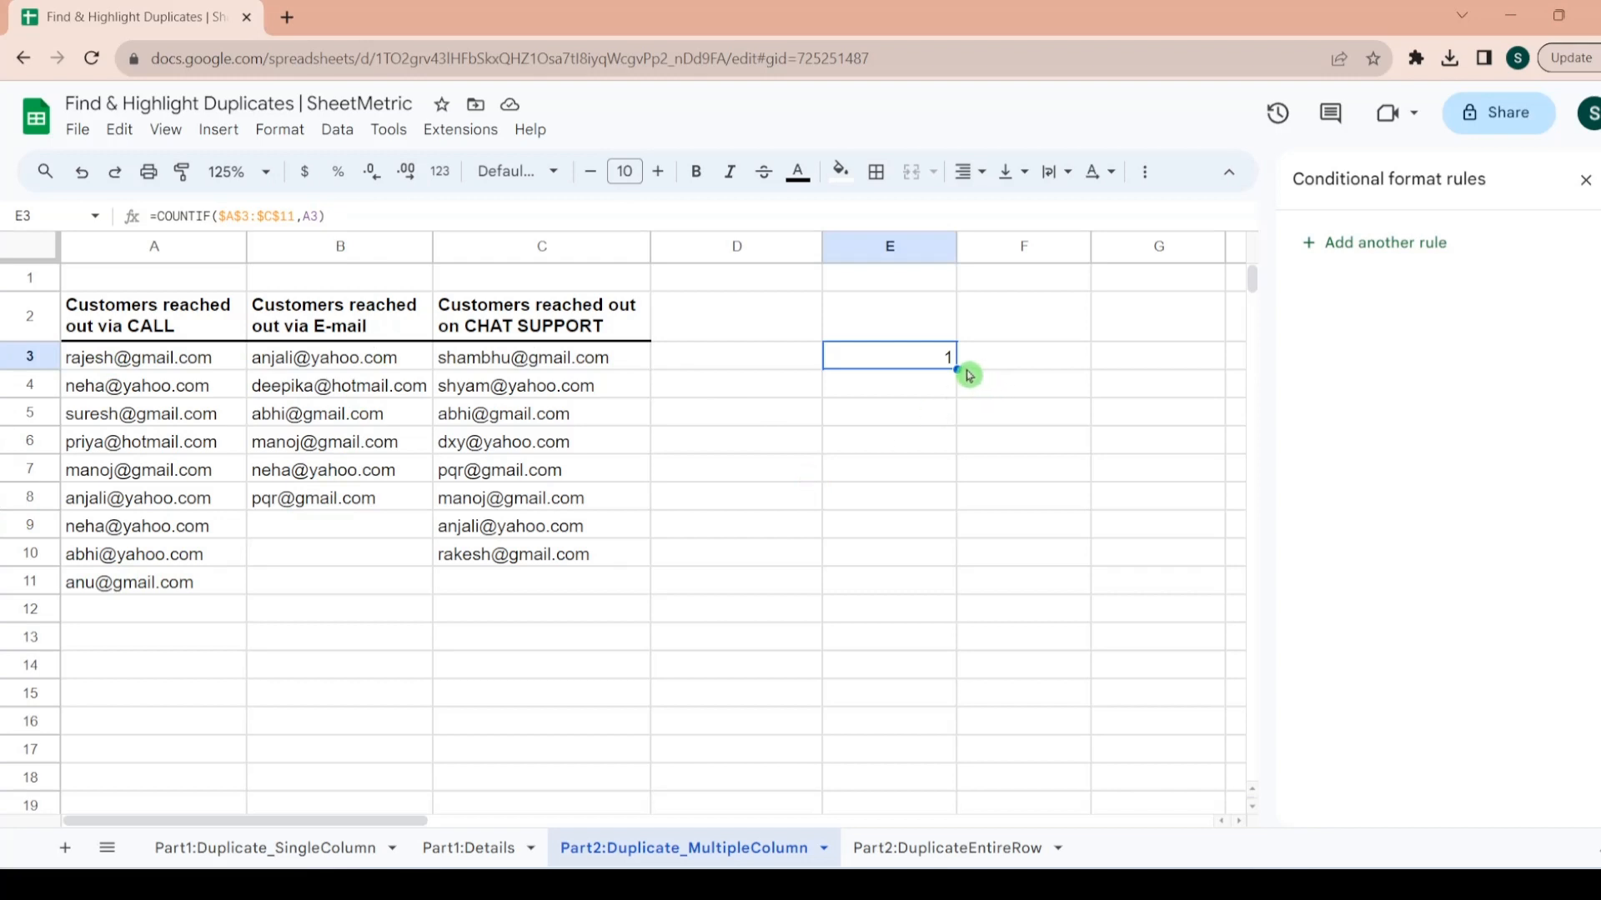
- Fill the COUNTIF formula from E3 down to row 11 and across to column G, covering E3:G11
left_click_drag(957, 368, 946, 584)
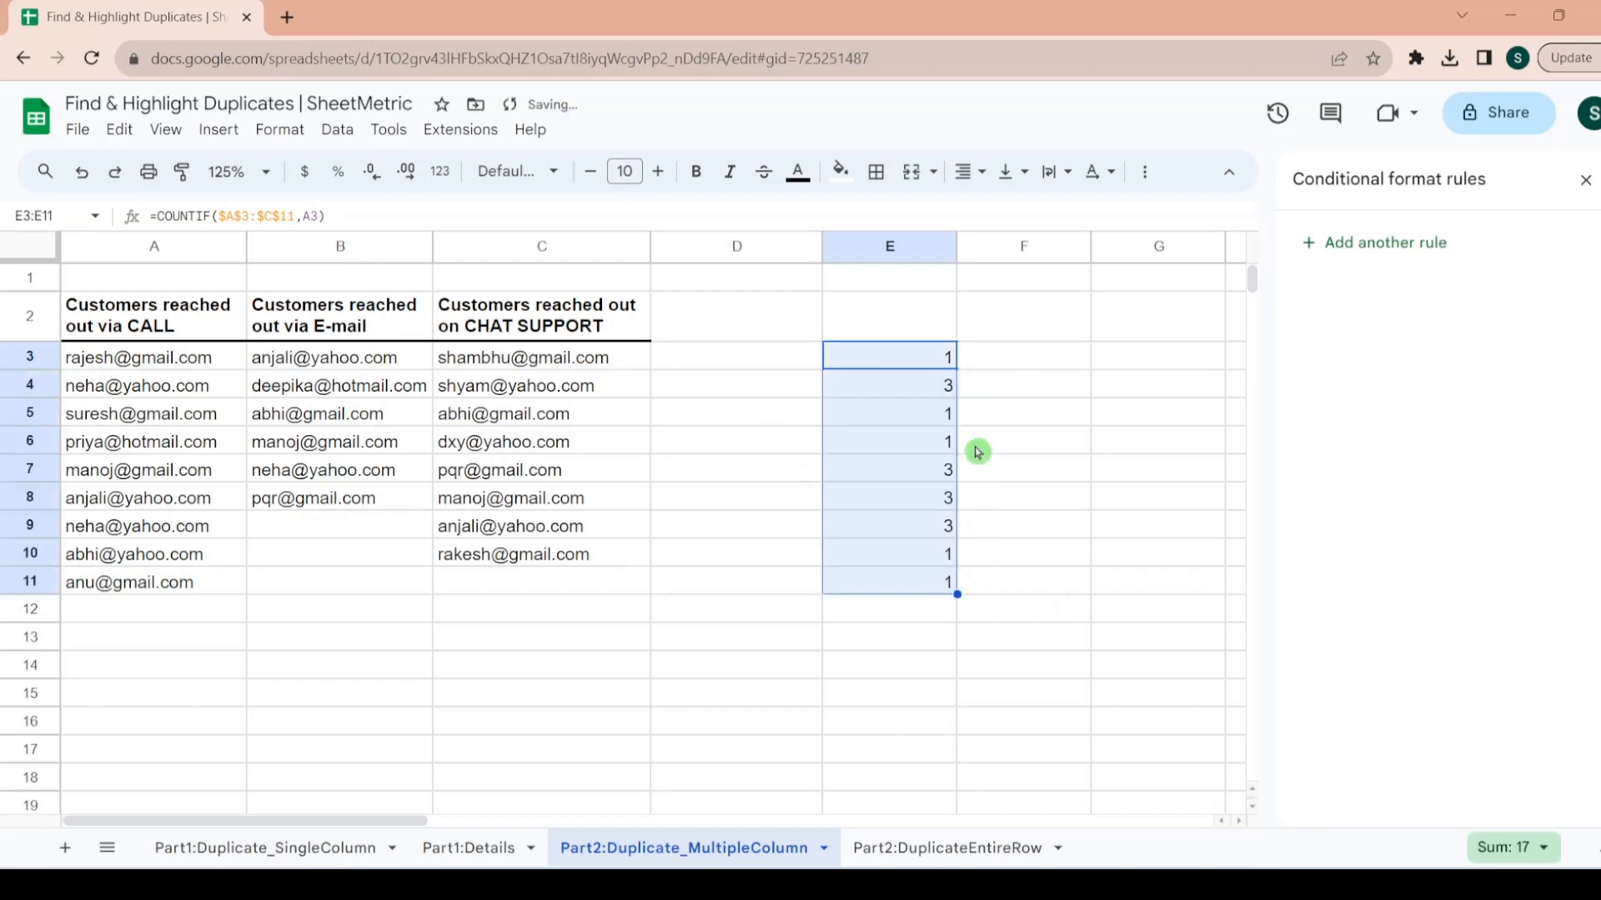
left_click(932, 388)
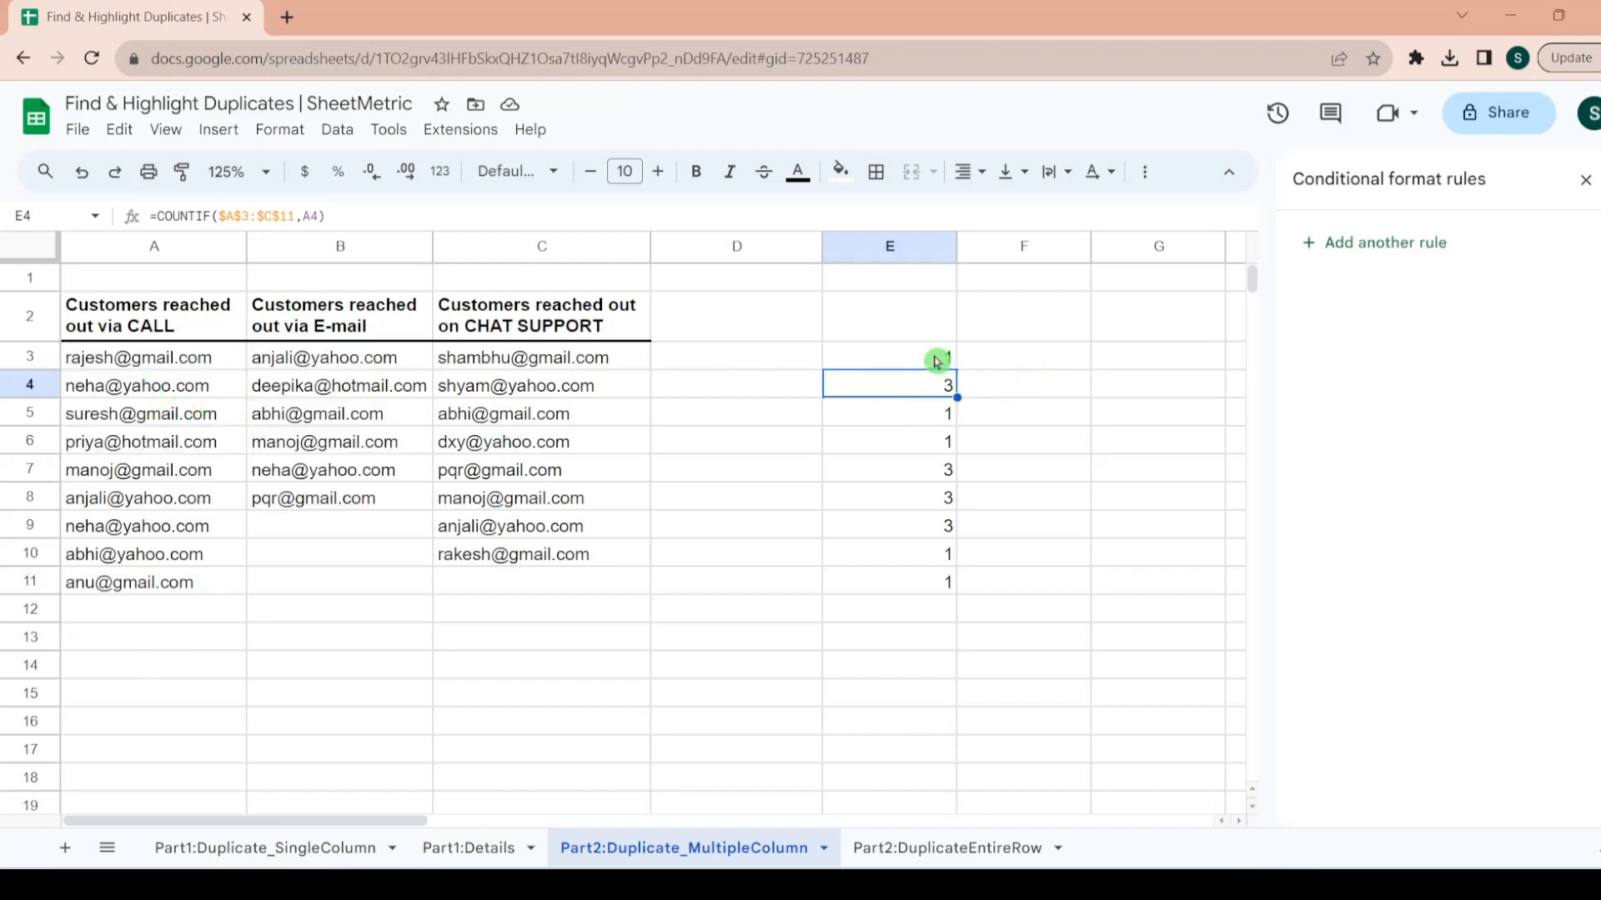
left_click(937, 359)
key("shift+Down")
key("shift+Down")
key("shift+Down")
key("shift+Down")
key("shift+Down")
key("shift+Down")
key("shift+Down")
key("shift+Down")
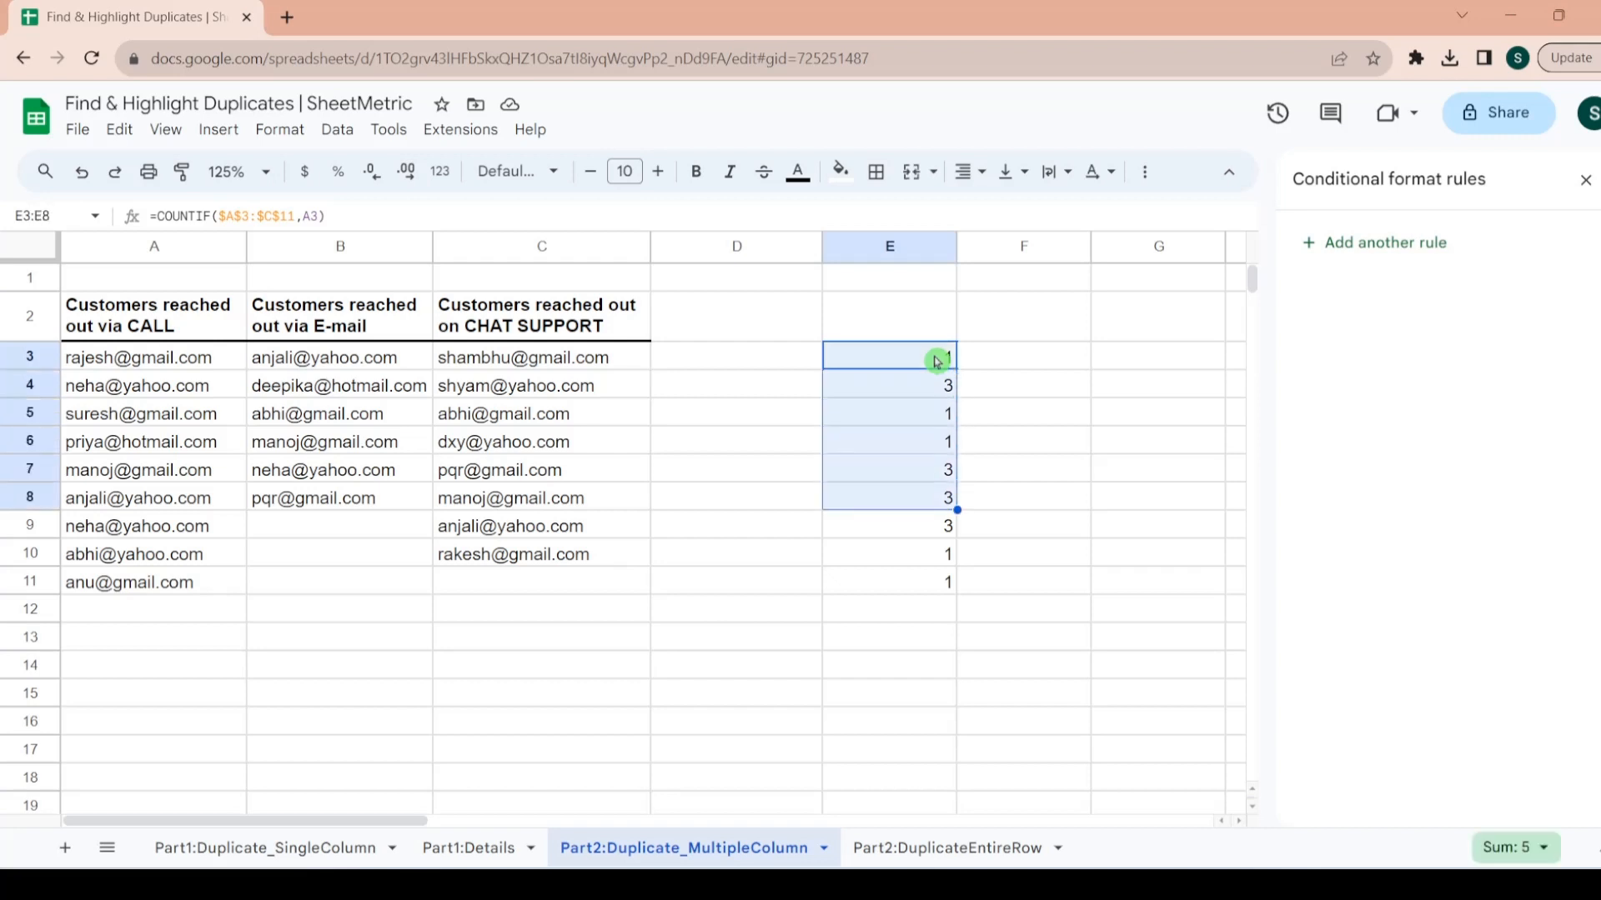
key("shift+Right")
key("shift+Right")
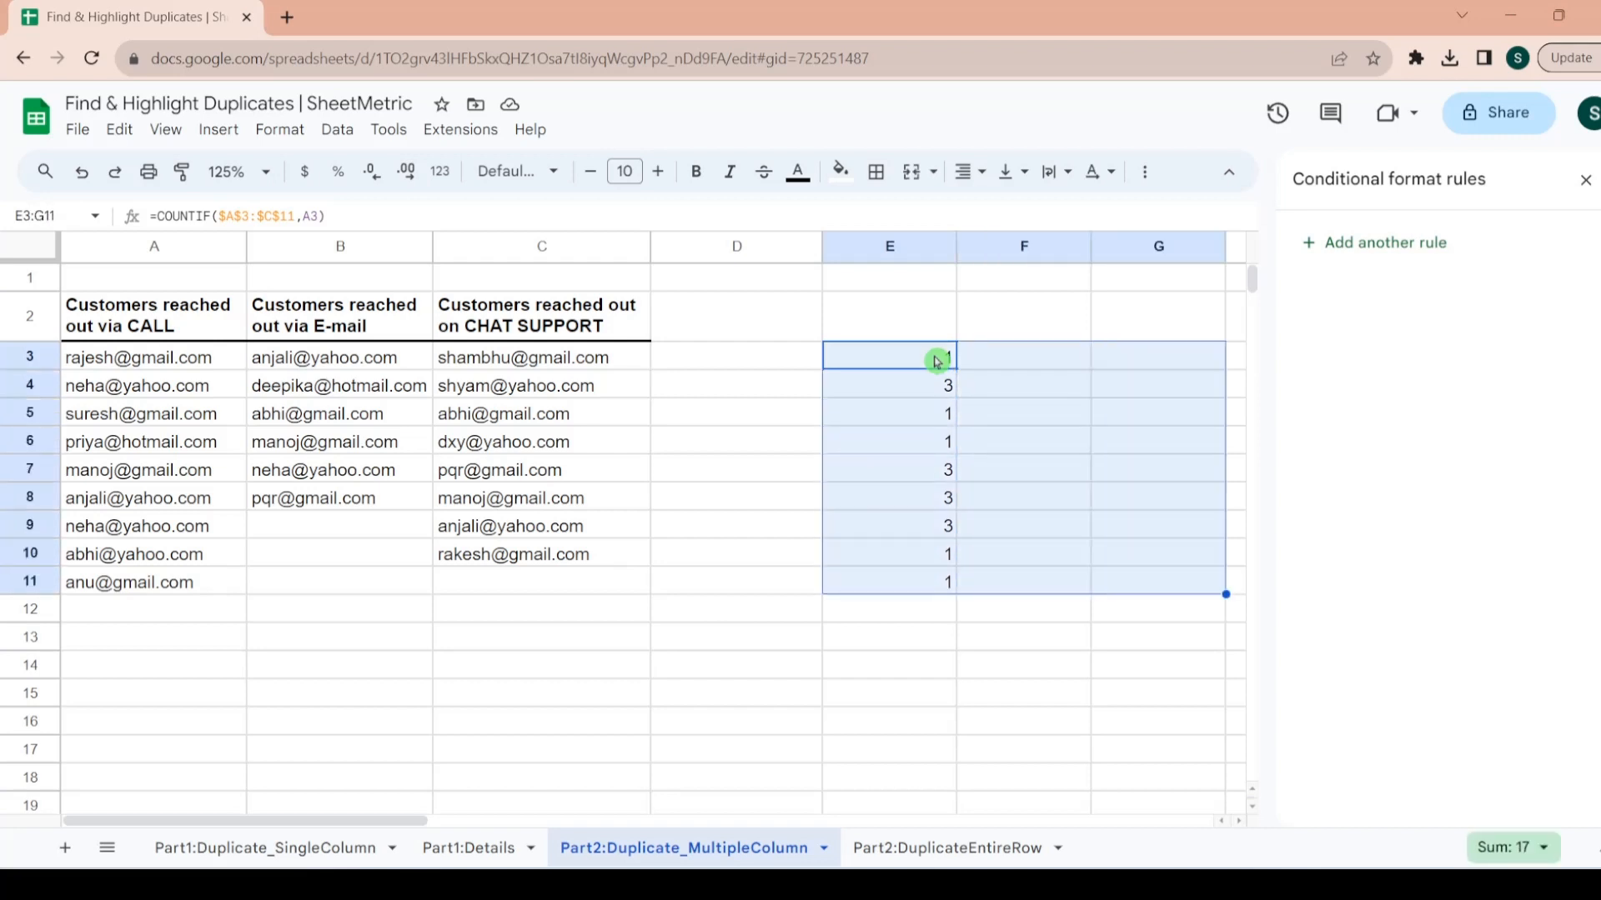
key("ctrl+r")
key("Right")
key("Left")
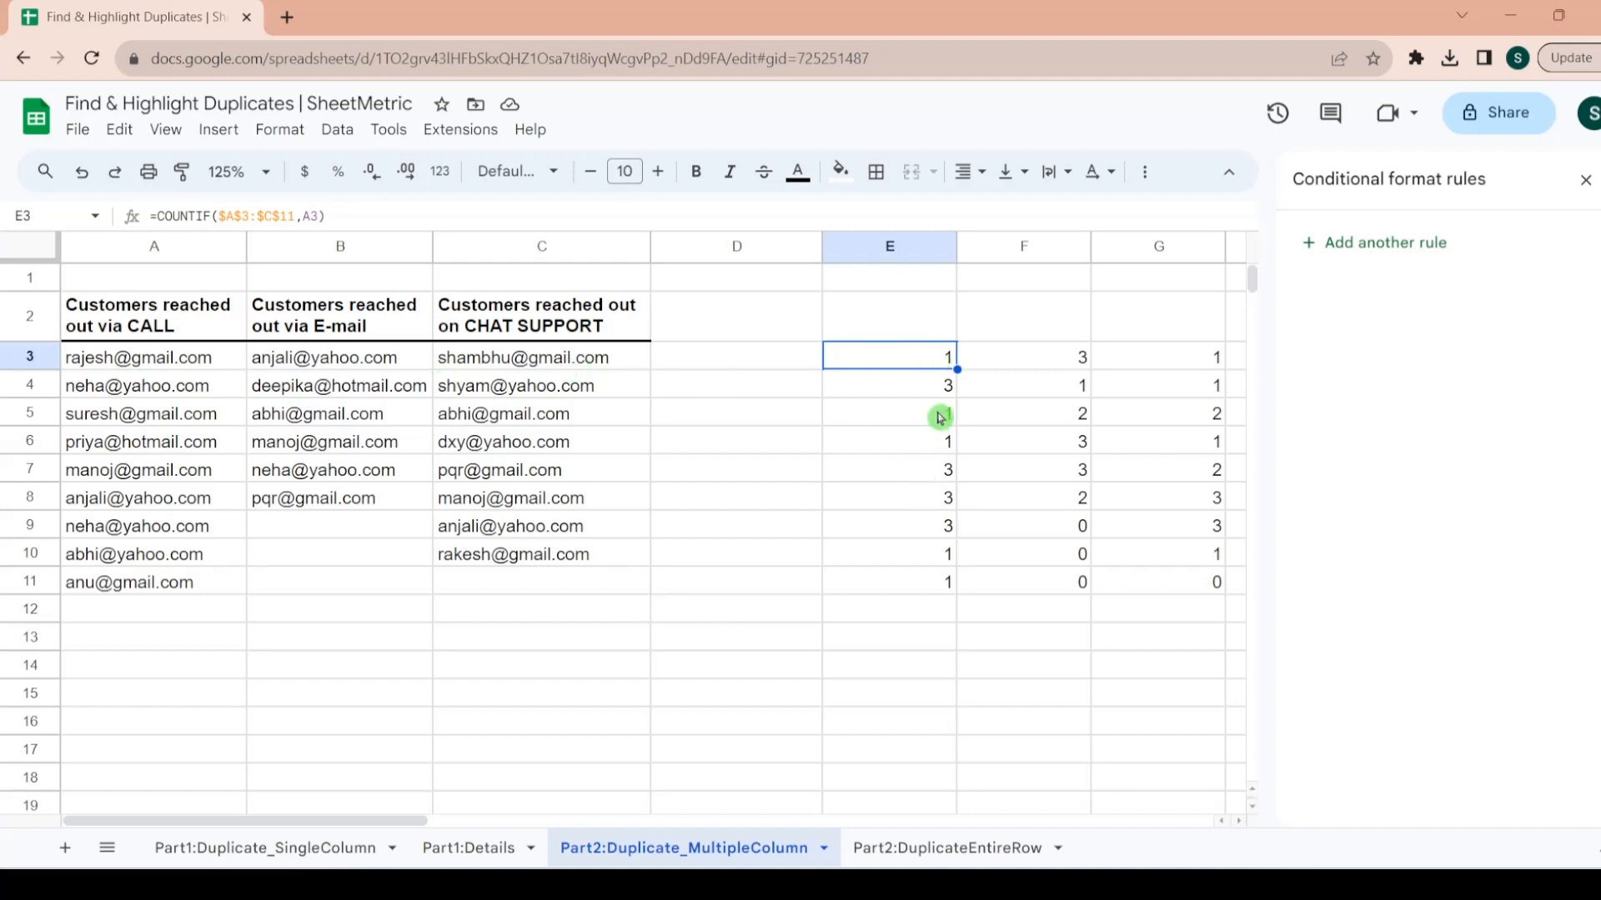
- Compare the count in E4 with the corresponding call customer's e-mail in A4
left_click(894, 396)
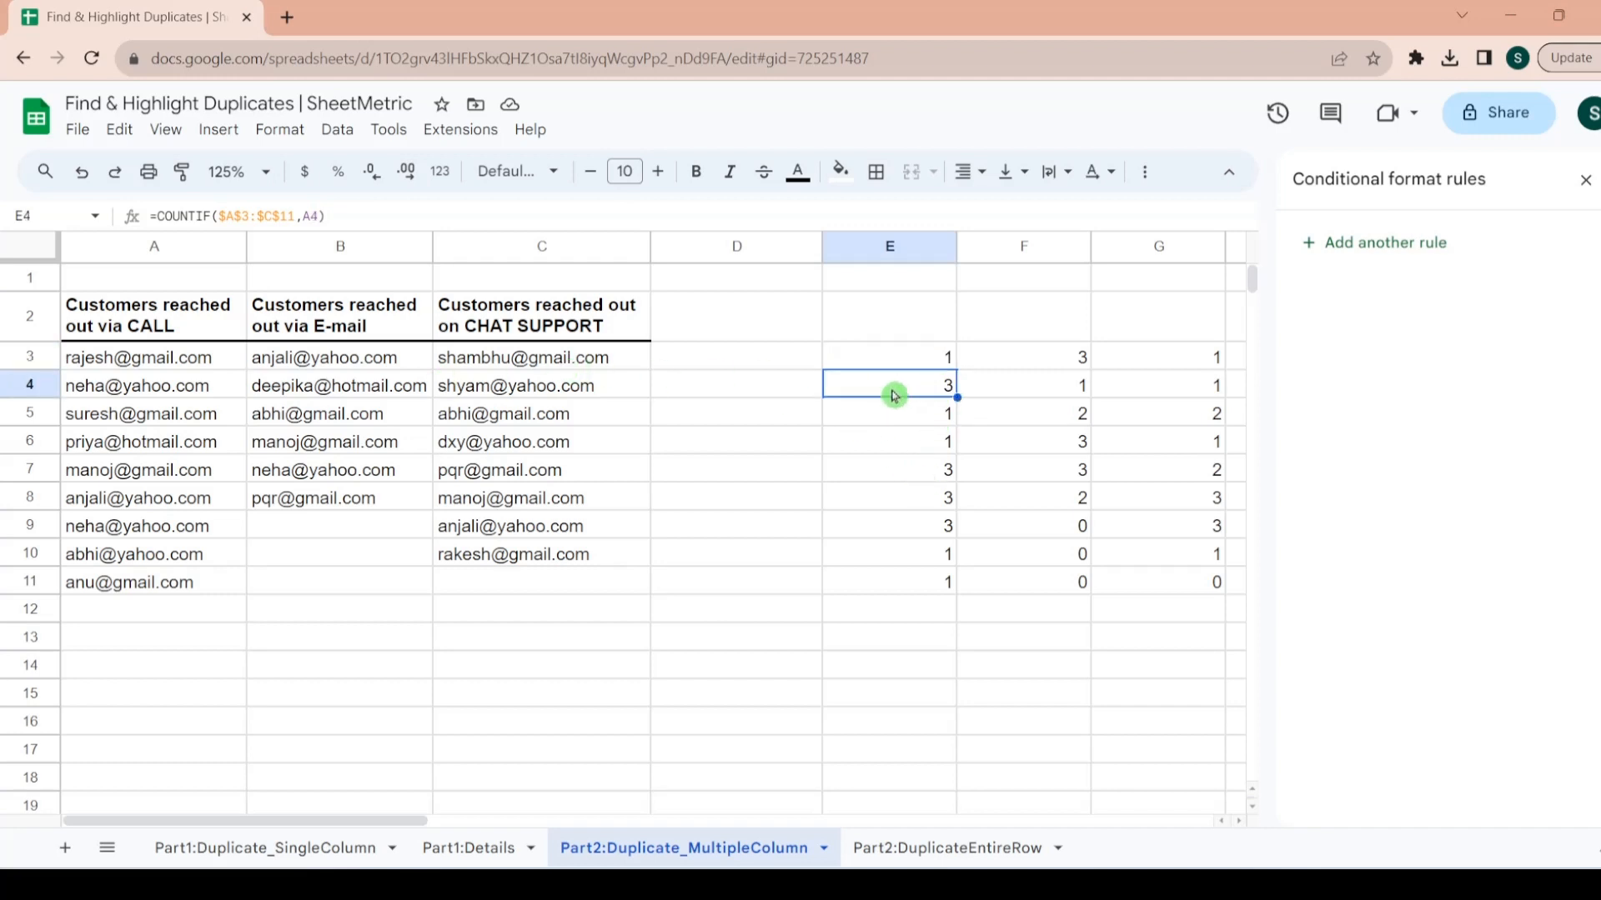
key("Left")
key("Left")
key("Left")
key("Left")
key("Right")
key("Right")
key("Right")
key("Right")
key("Right")
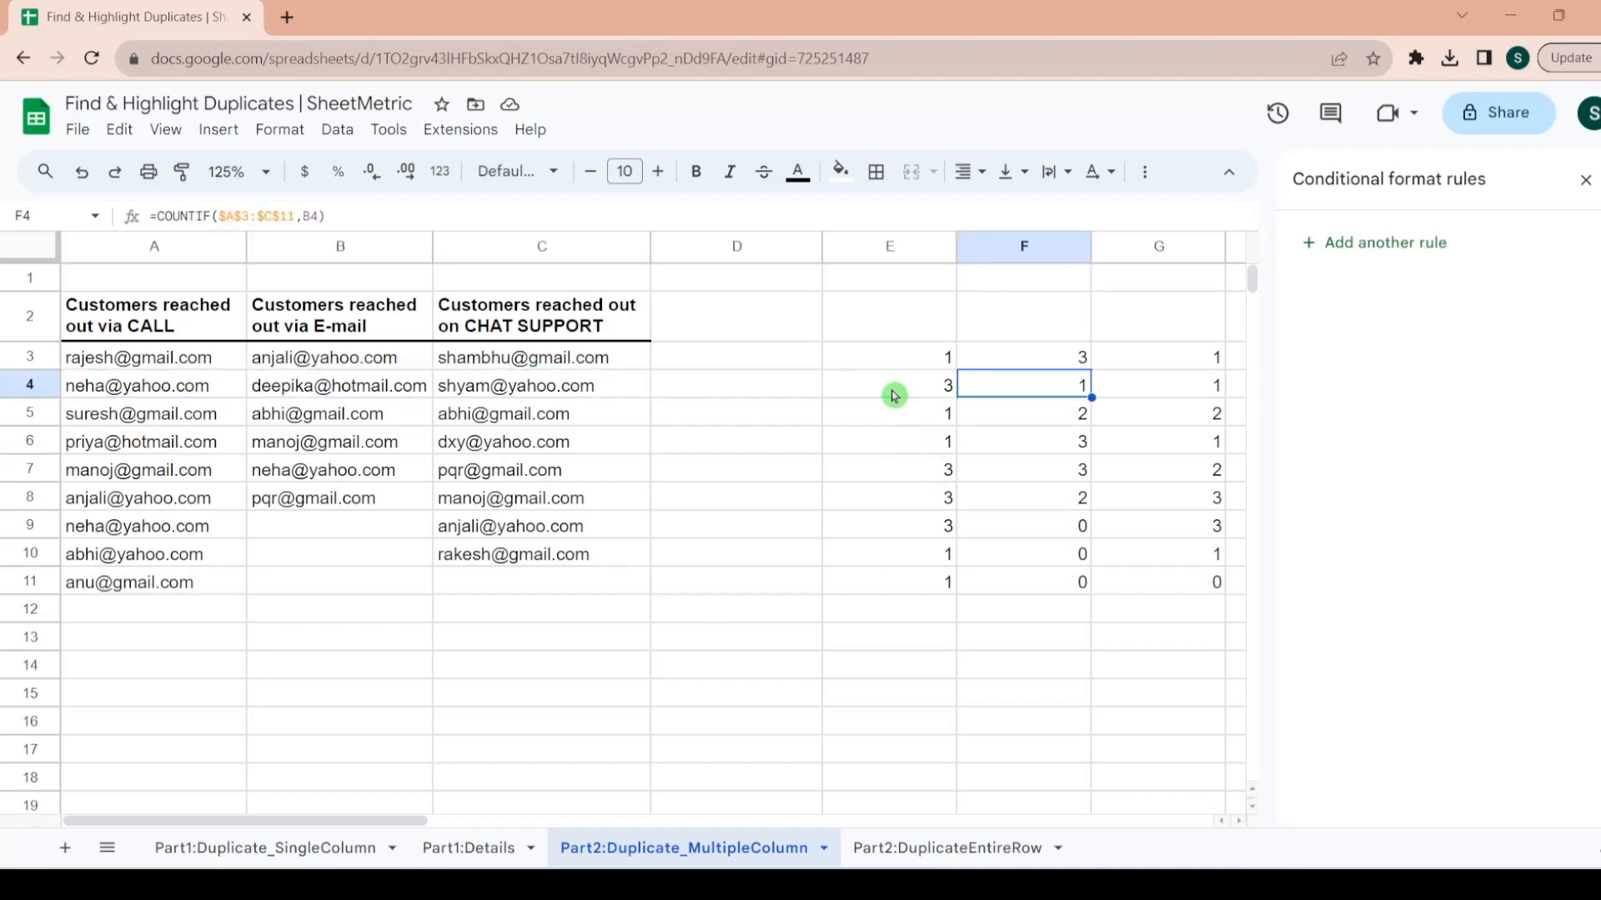
key("Left")
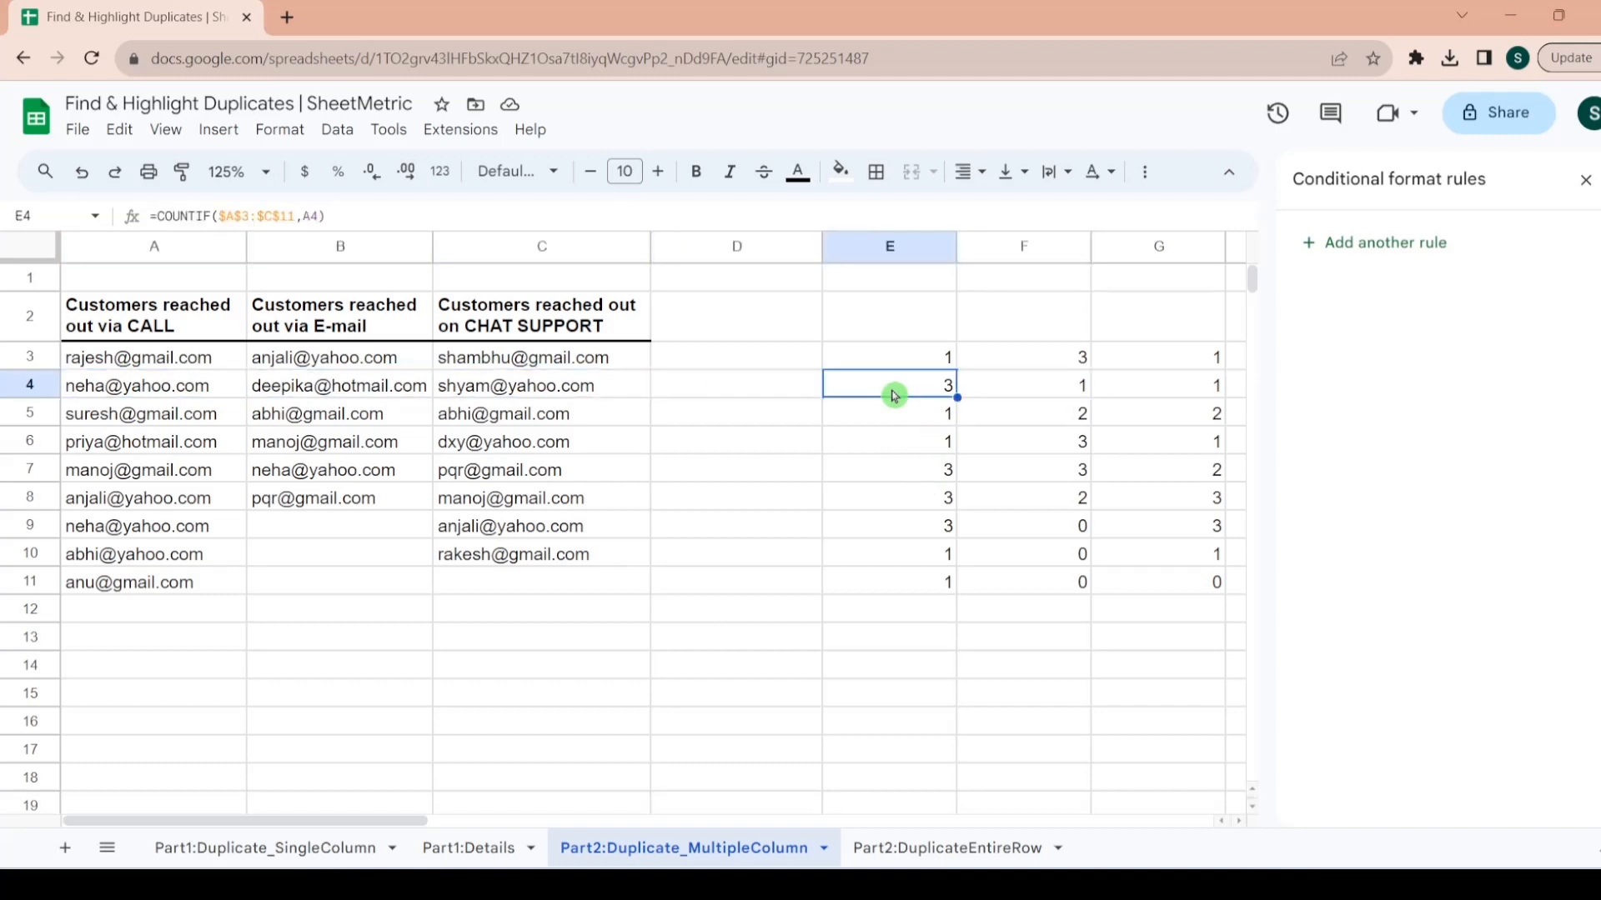
- Examine the duplicate counts and cell references down E4:E8 and up F8:F3
key("Down")
key("Down")
key("Down")
key("Down")
key("Up")
key("Up")
key("Up")
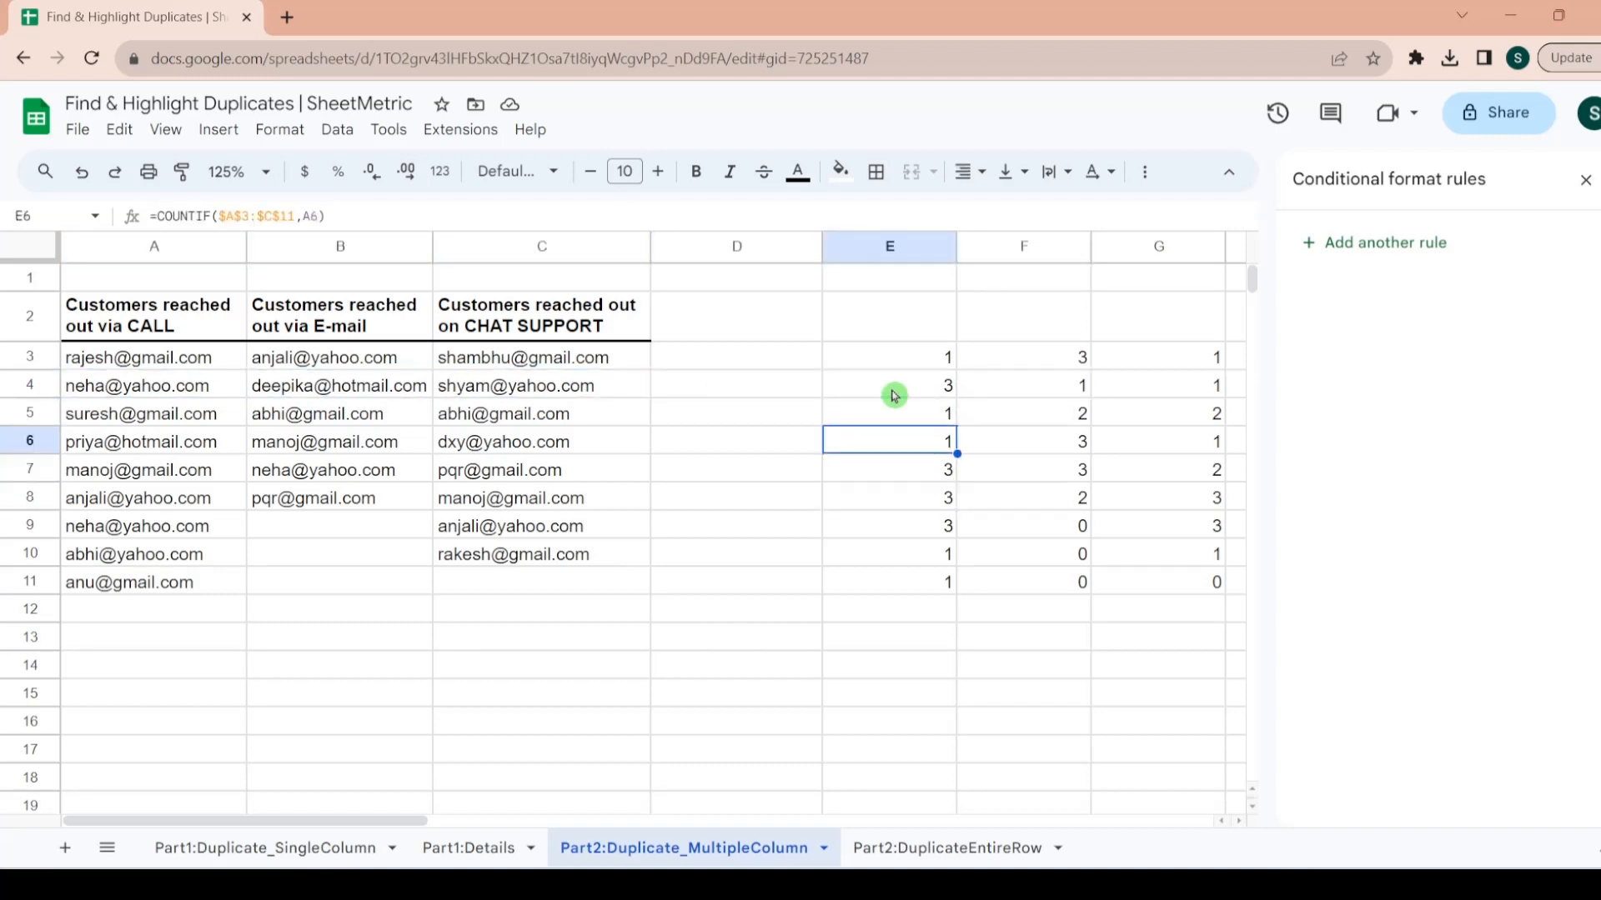
key("Up")
key("Down")
key("Down")
key("Down")
key("Down")
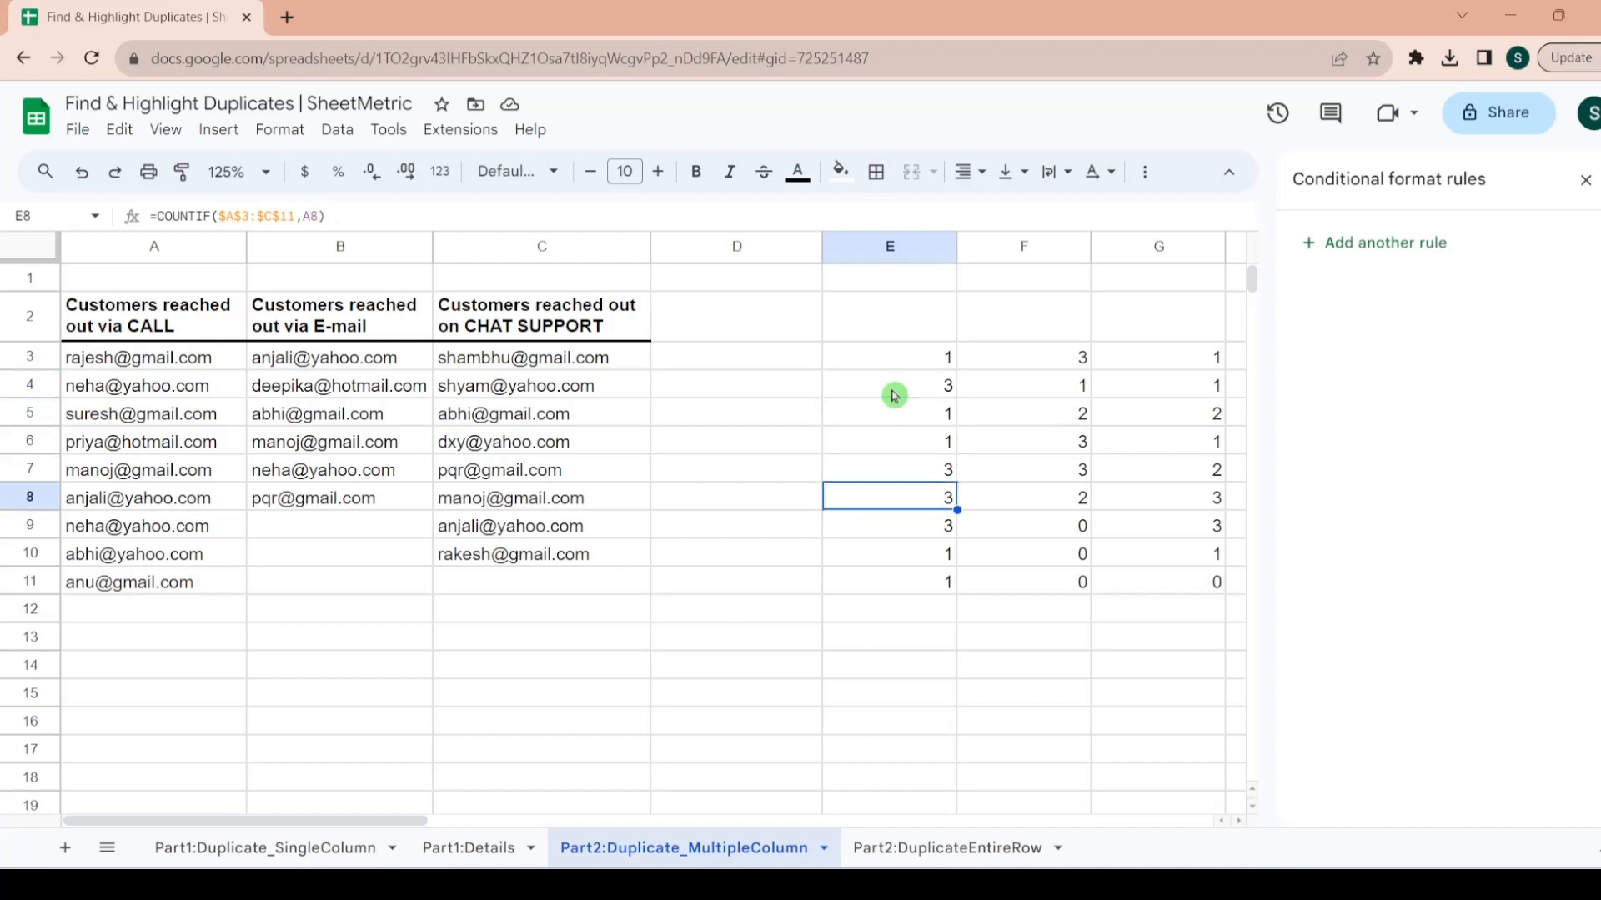
key("Right")
key("Up")
key("Up")
key("Up")
key("Up")
key("Up")
- Append >1 to the E3 formula so that it reads =COUNTIF($A$3:$C$11,A3)>1
key("Left")
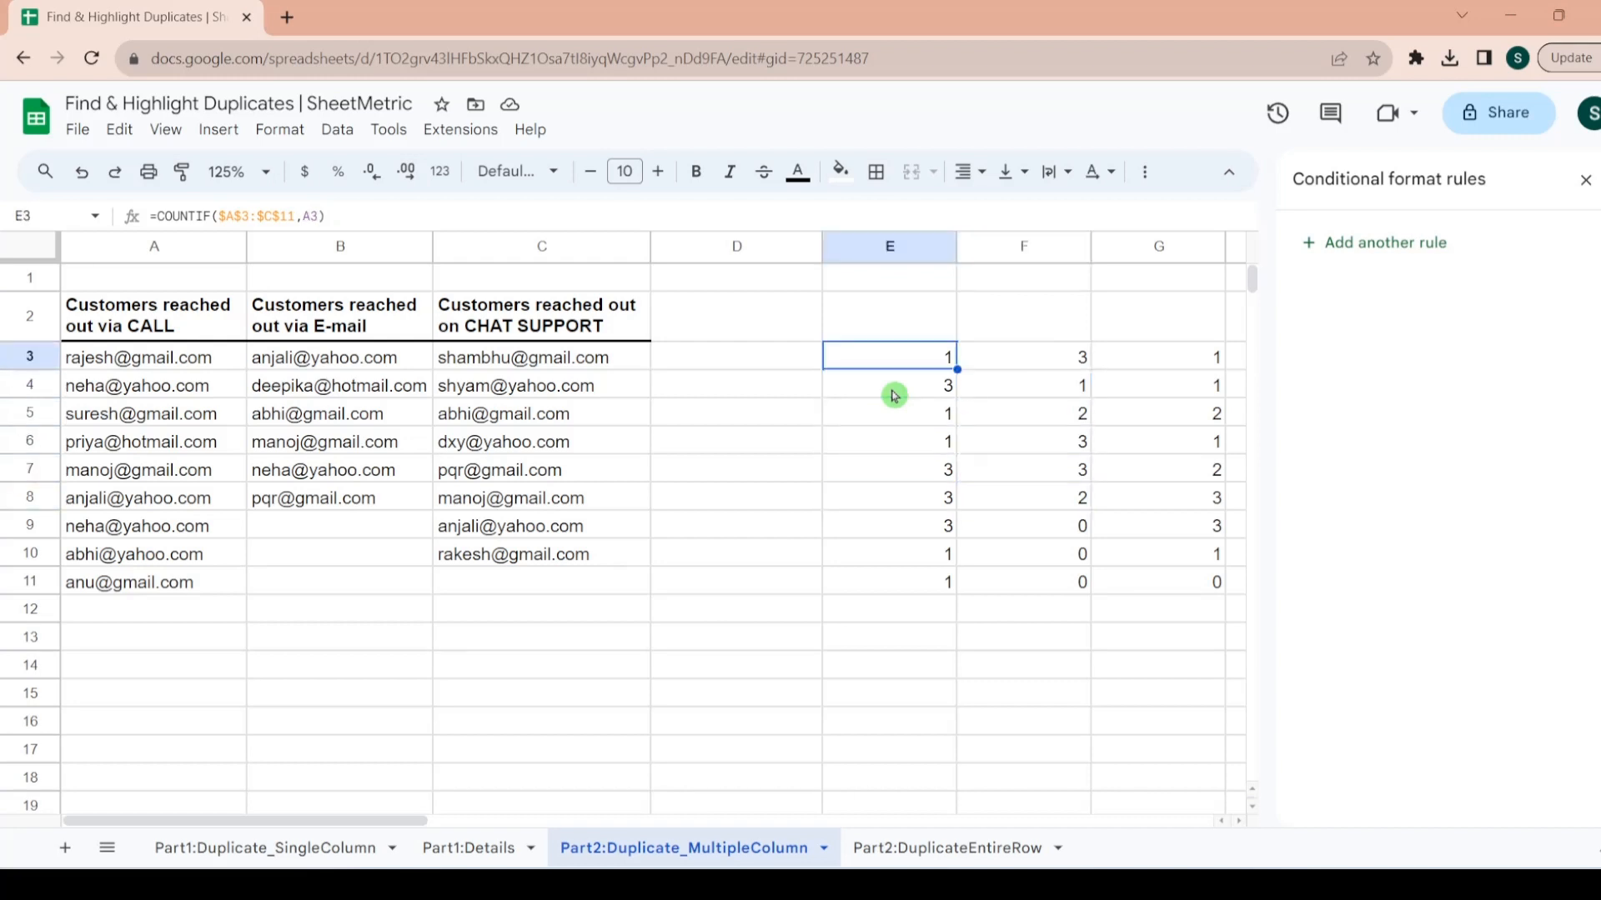
key("F2")
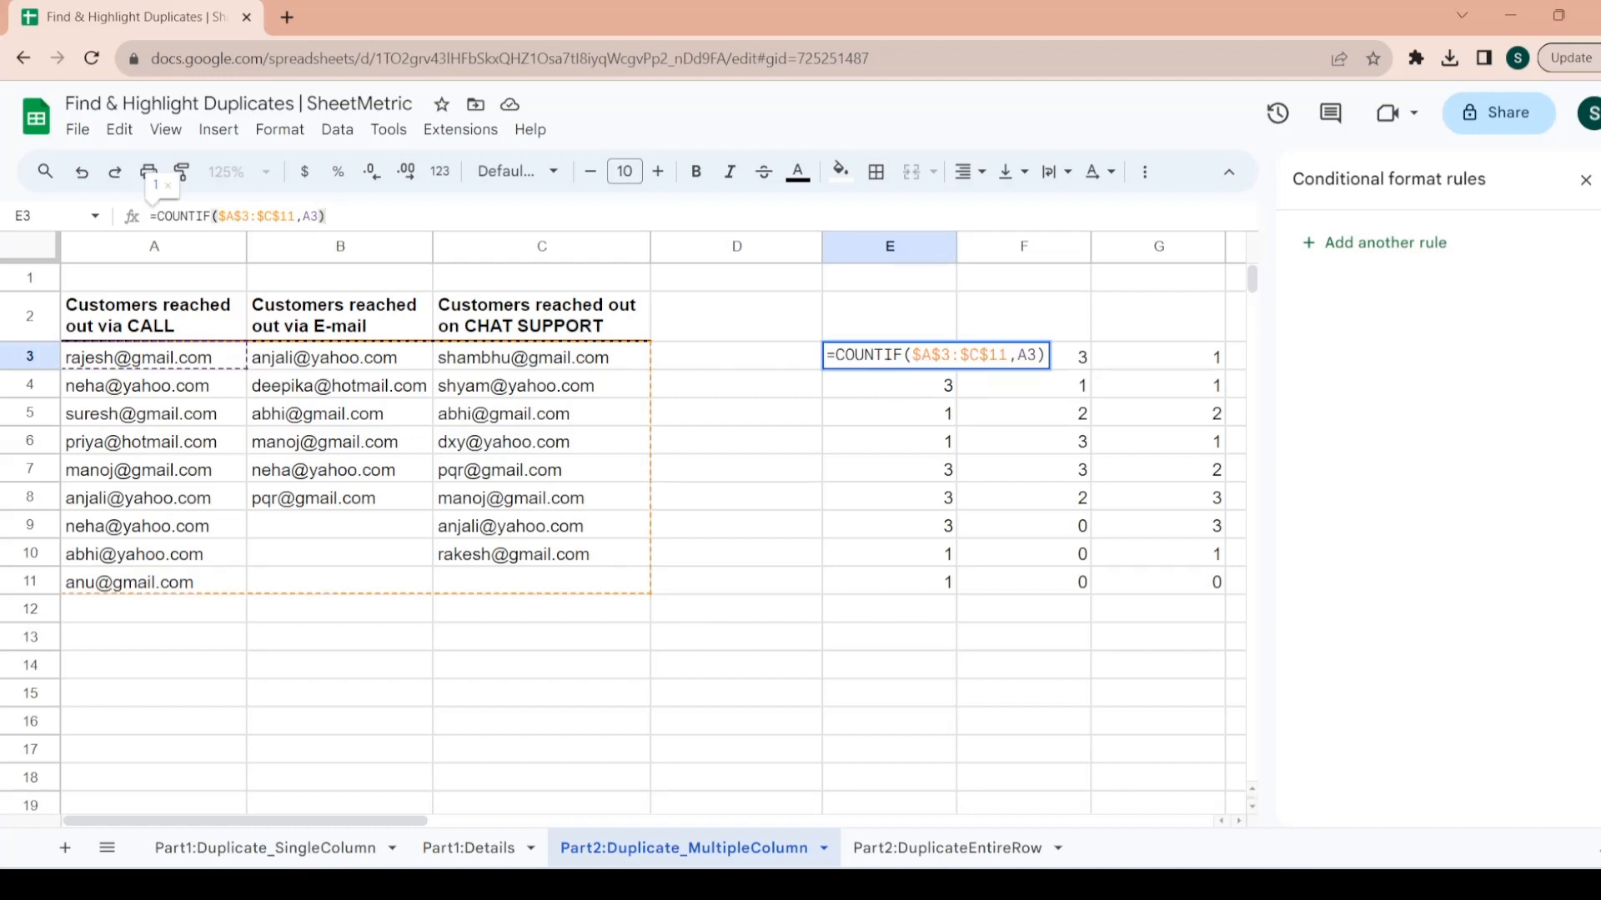
type(">1")
key("Return")
key("Up")
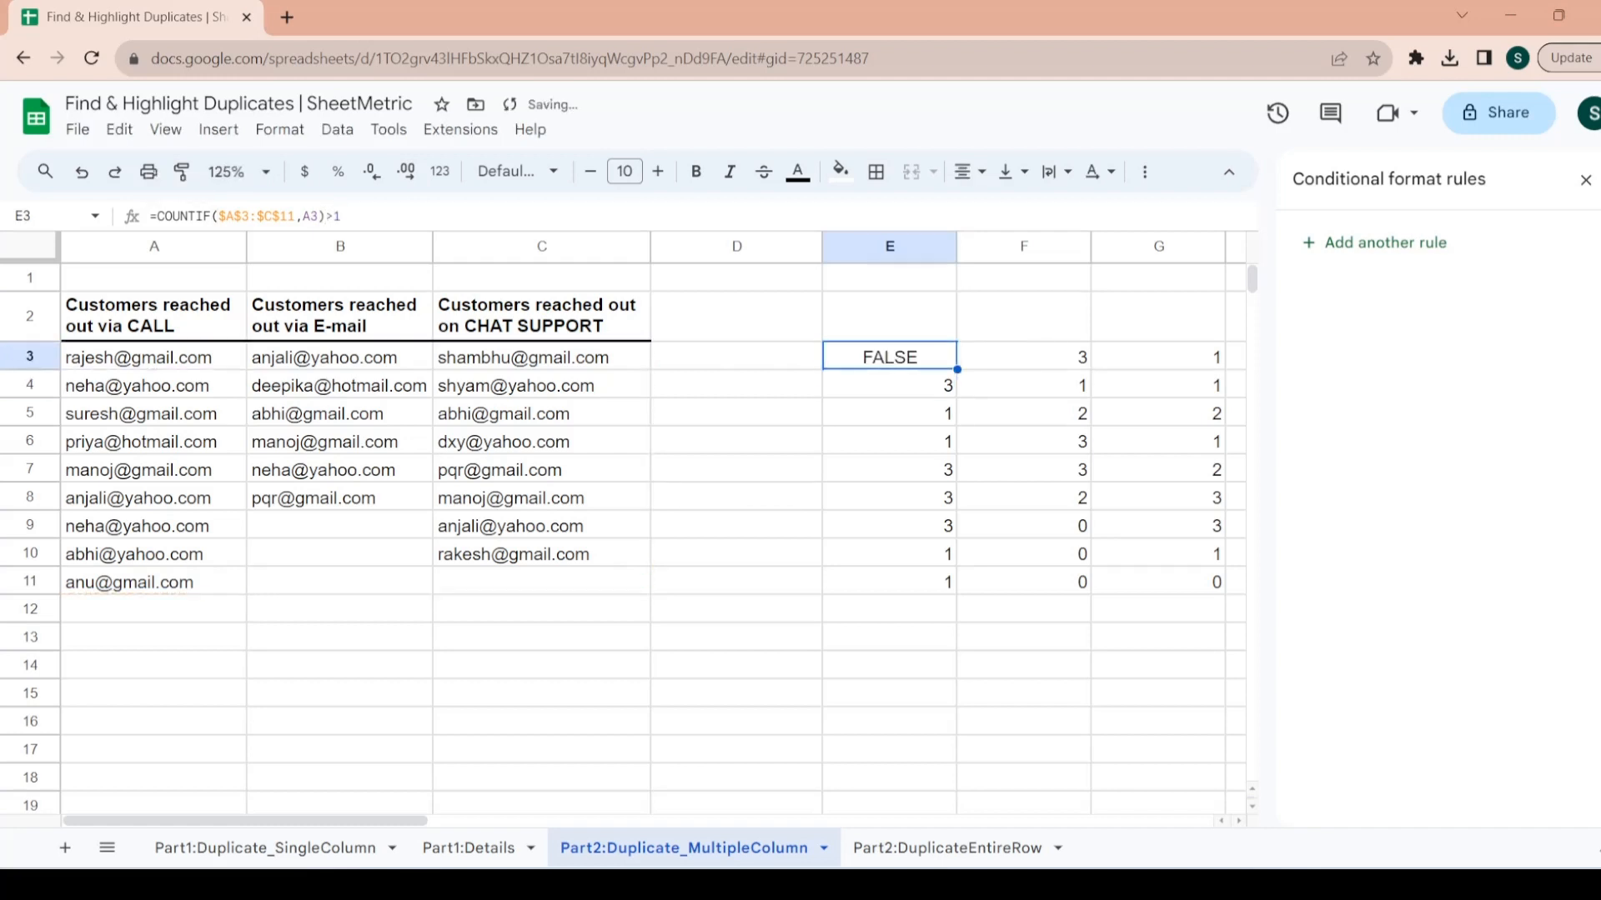
- Fill the updated E3 formula down and across the whole E3:G11 range
key("shift+Down")
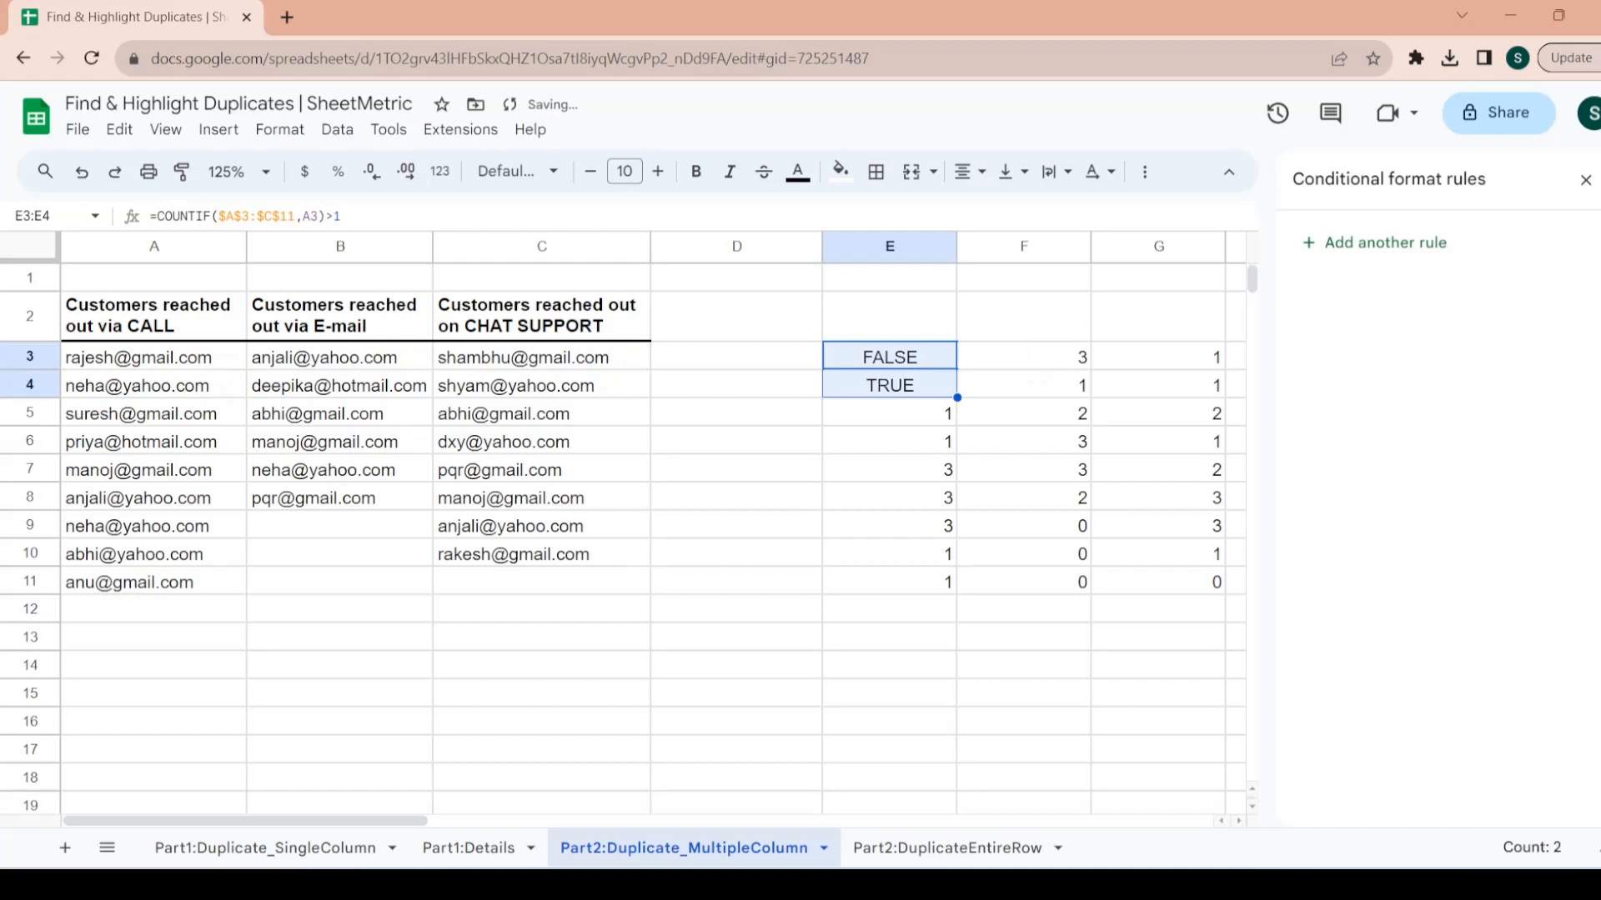
key("shift+Down")
key("shift+Down")
key("shift+Down")
key("shift+Down")
key("shift+Down")
key("shift+Down")
key("shift+Down")
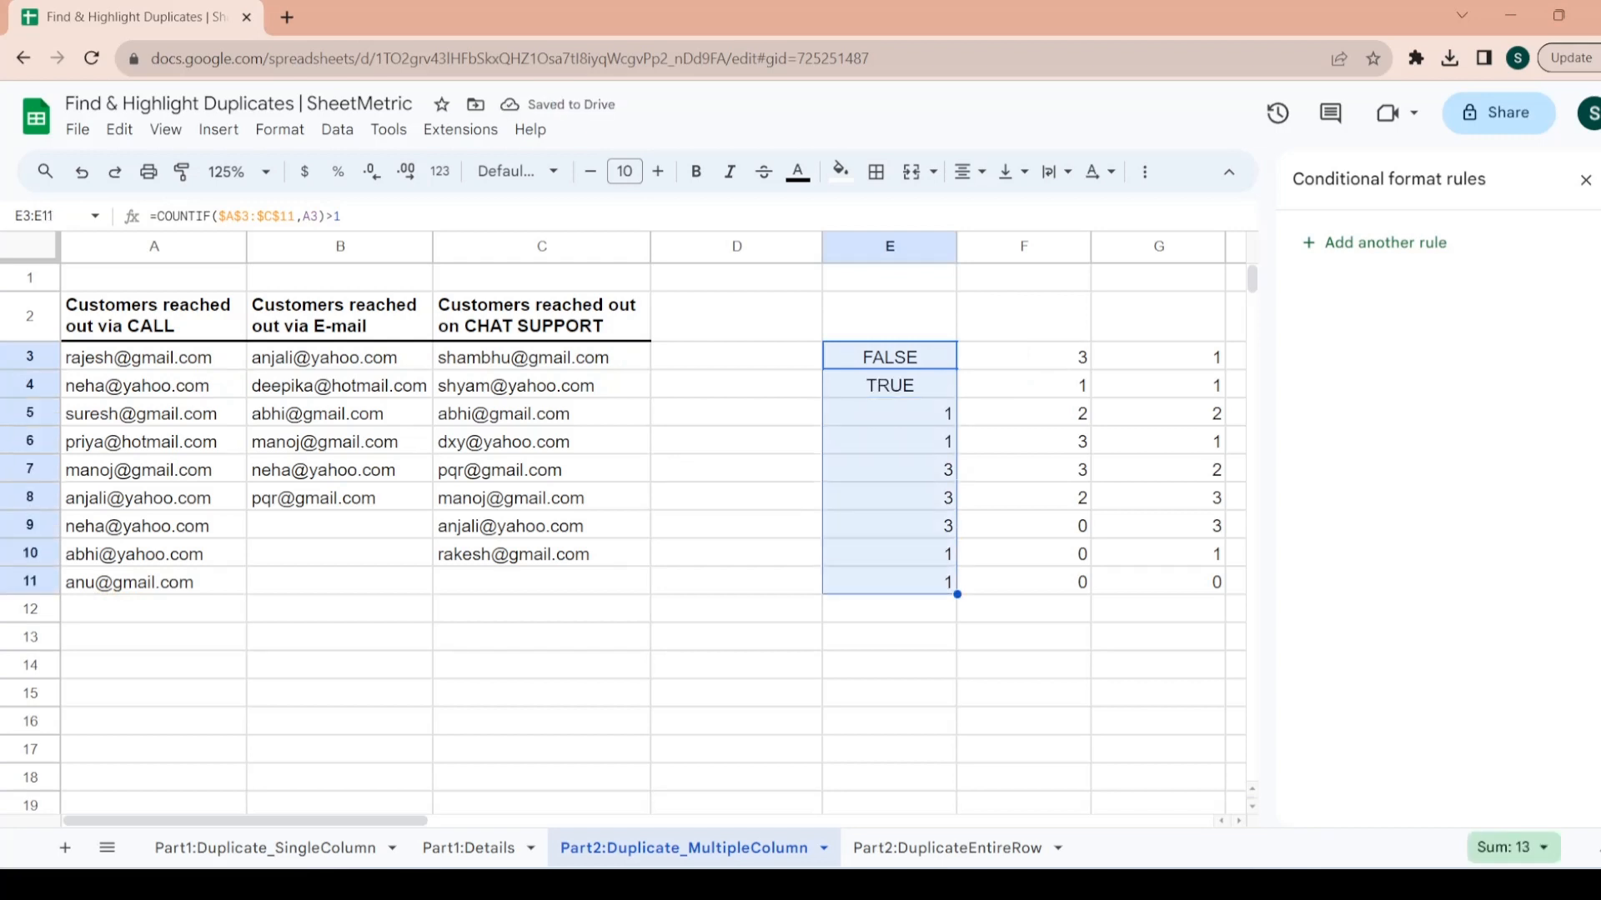
key("ctrl+d")
key("shift+Right")
key("shift+Right")
key("ctrl+r")
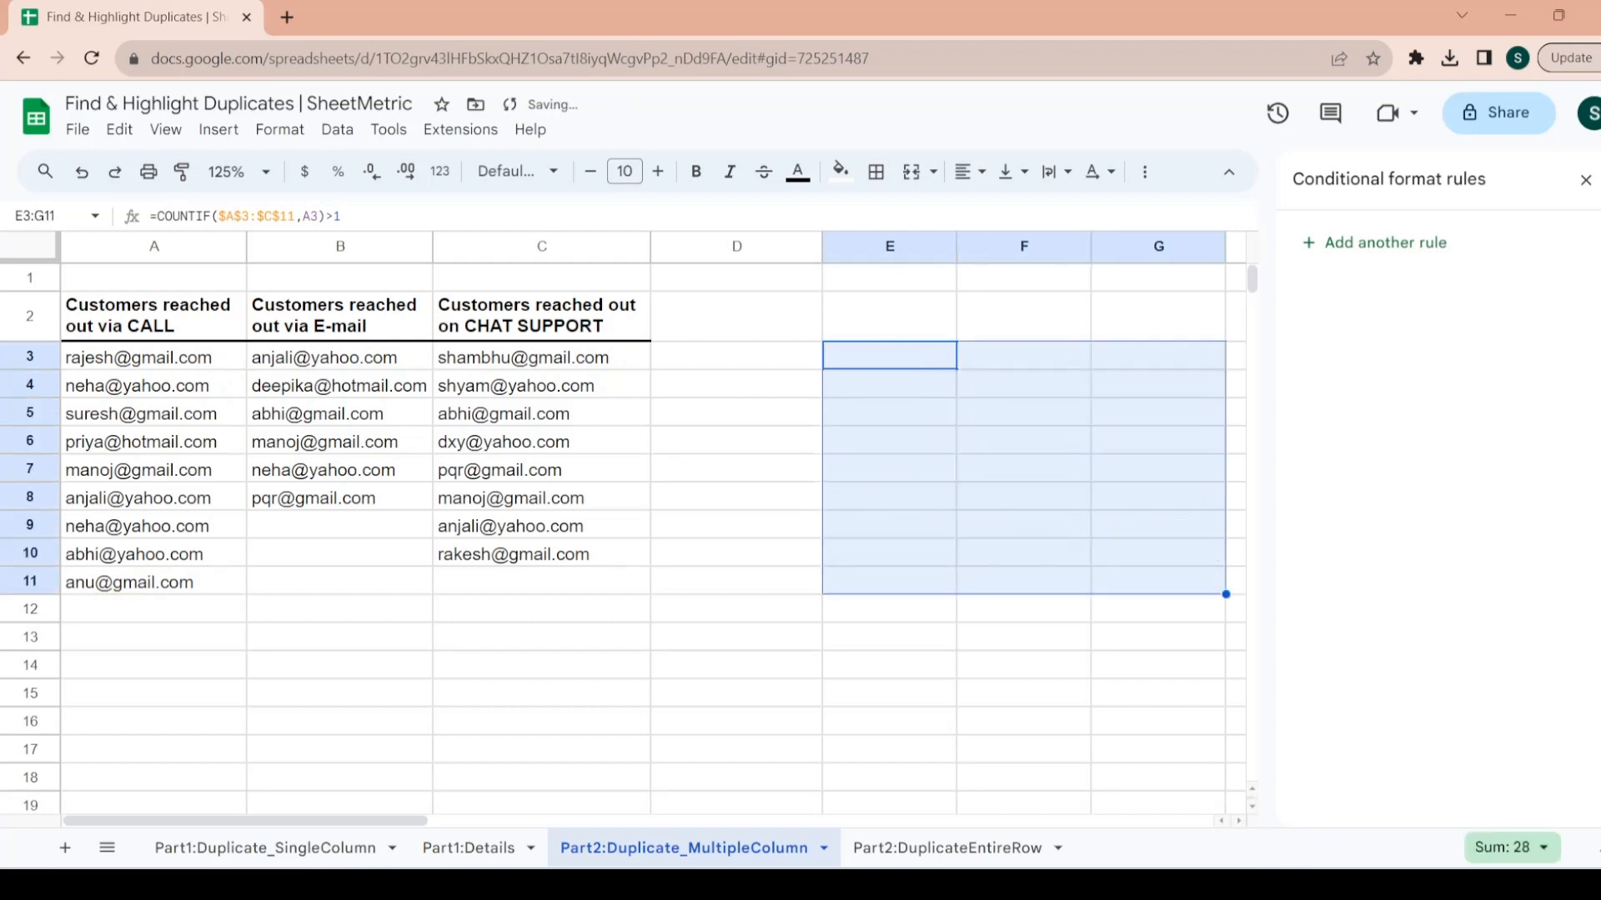
- Review the logical results in E3:G11 and trace the E4 result back to its e-mail in A4
key("Right")
key("Right")
key("Right")
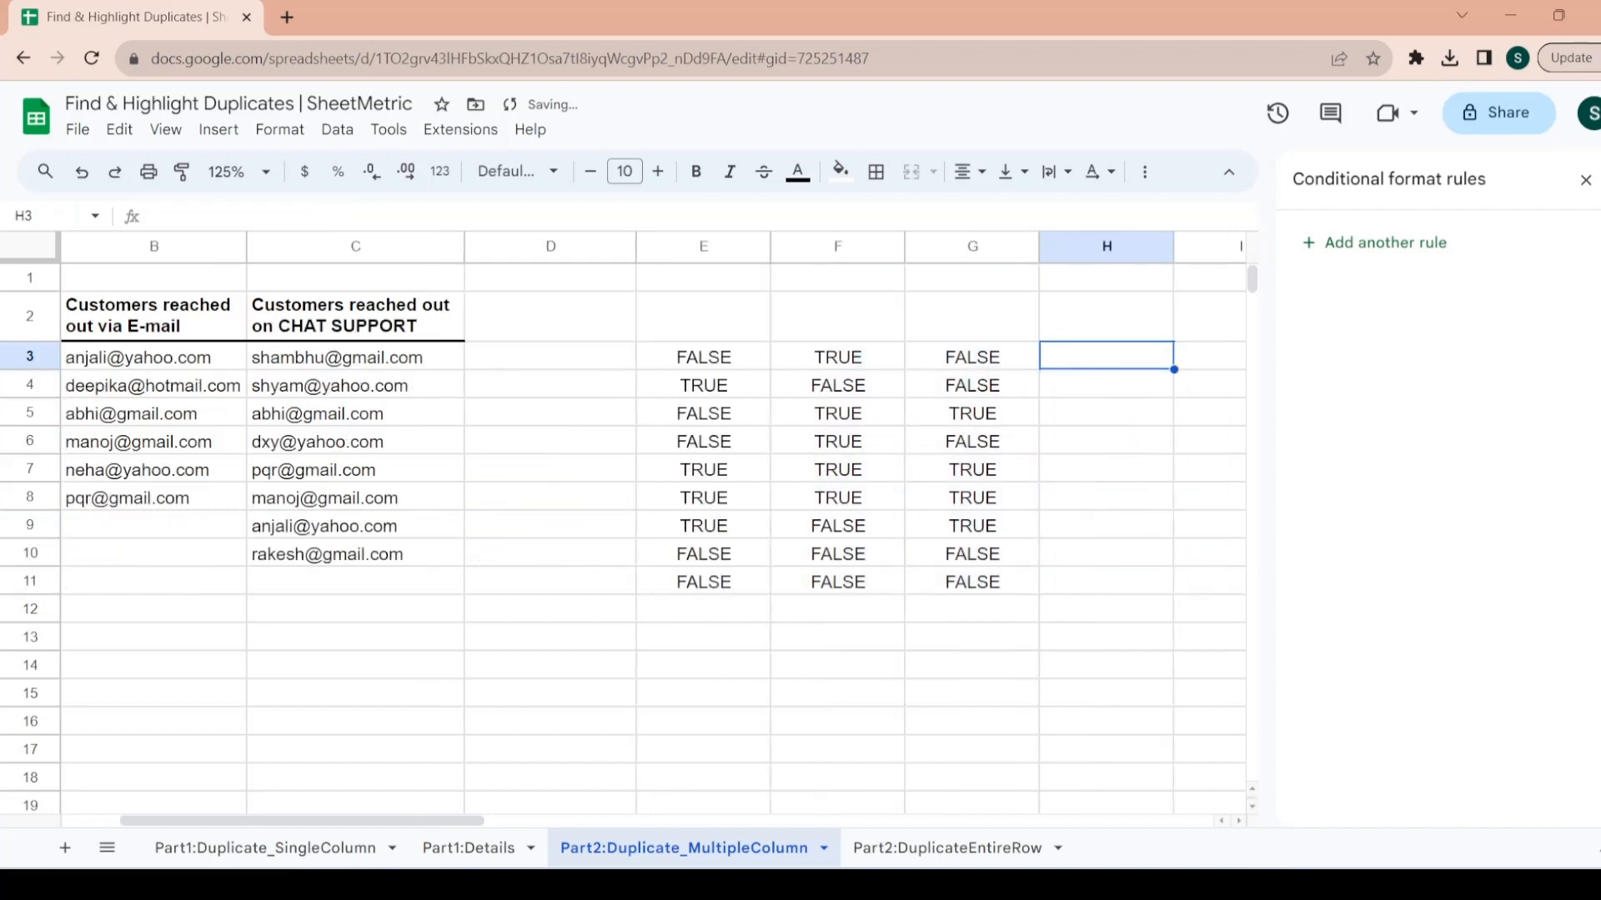
key("Left")
key("Left")
key("Left")
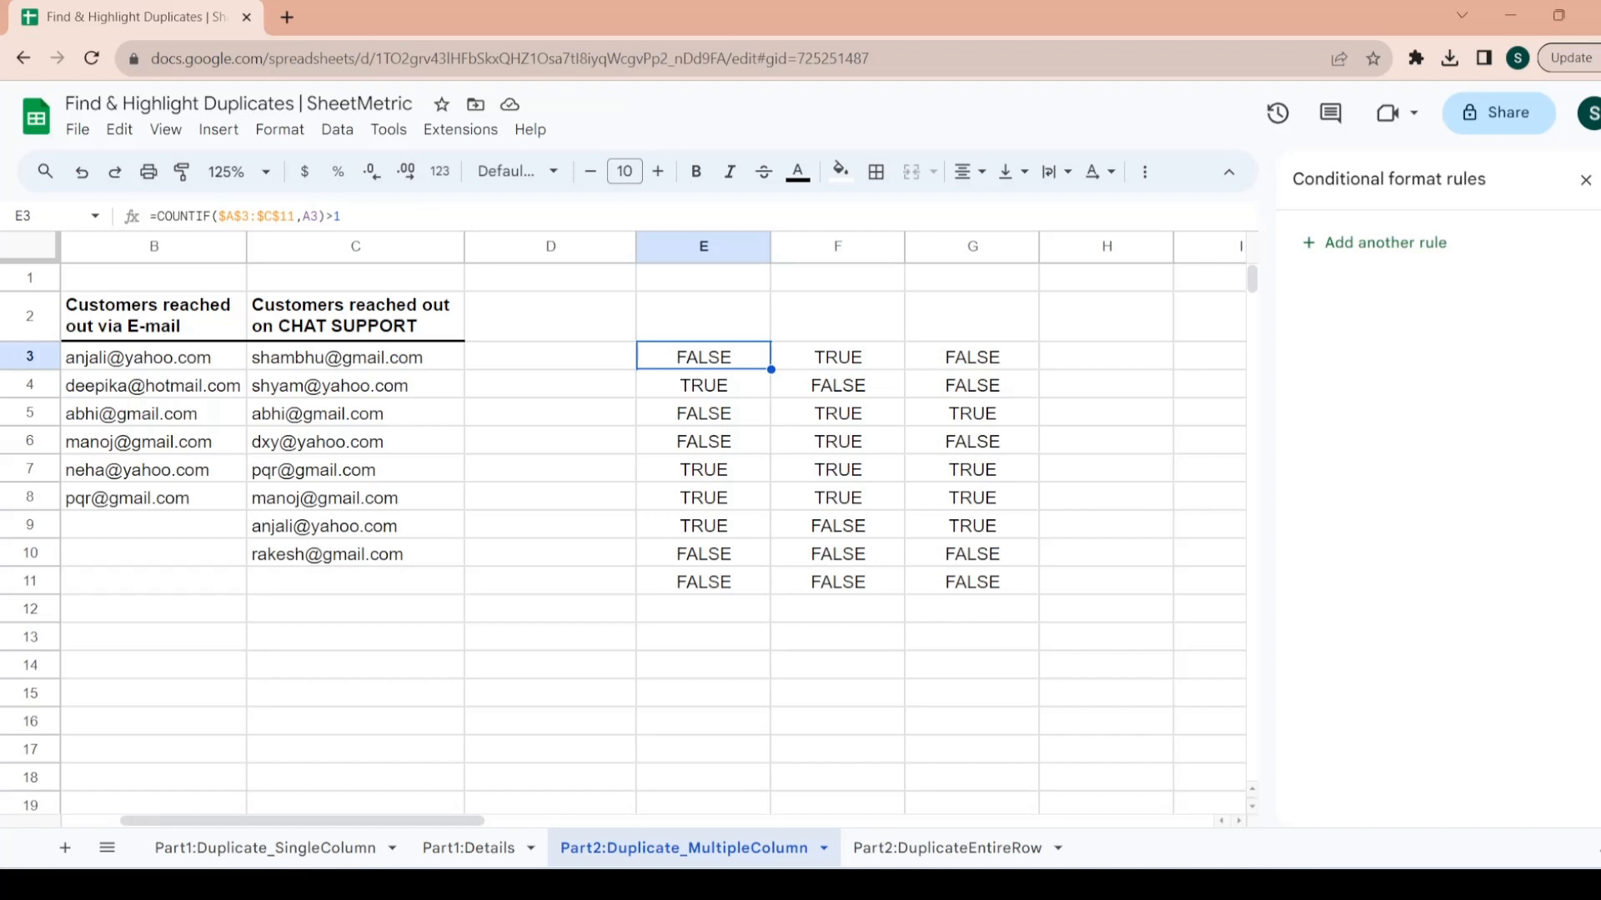
key("Down")
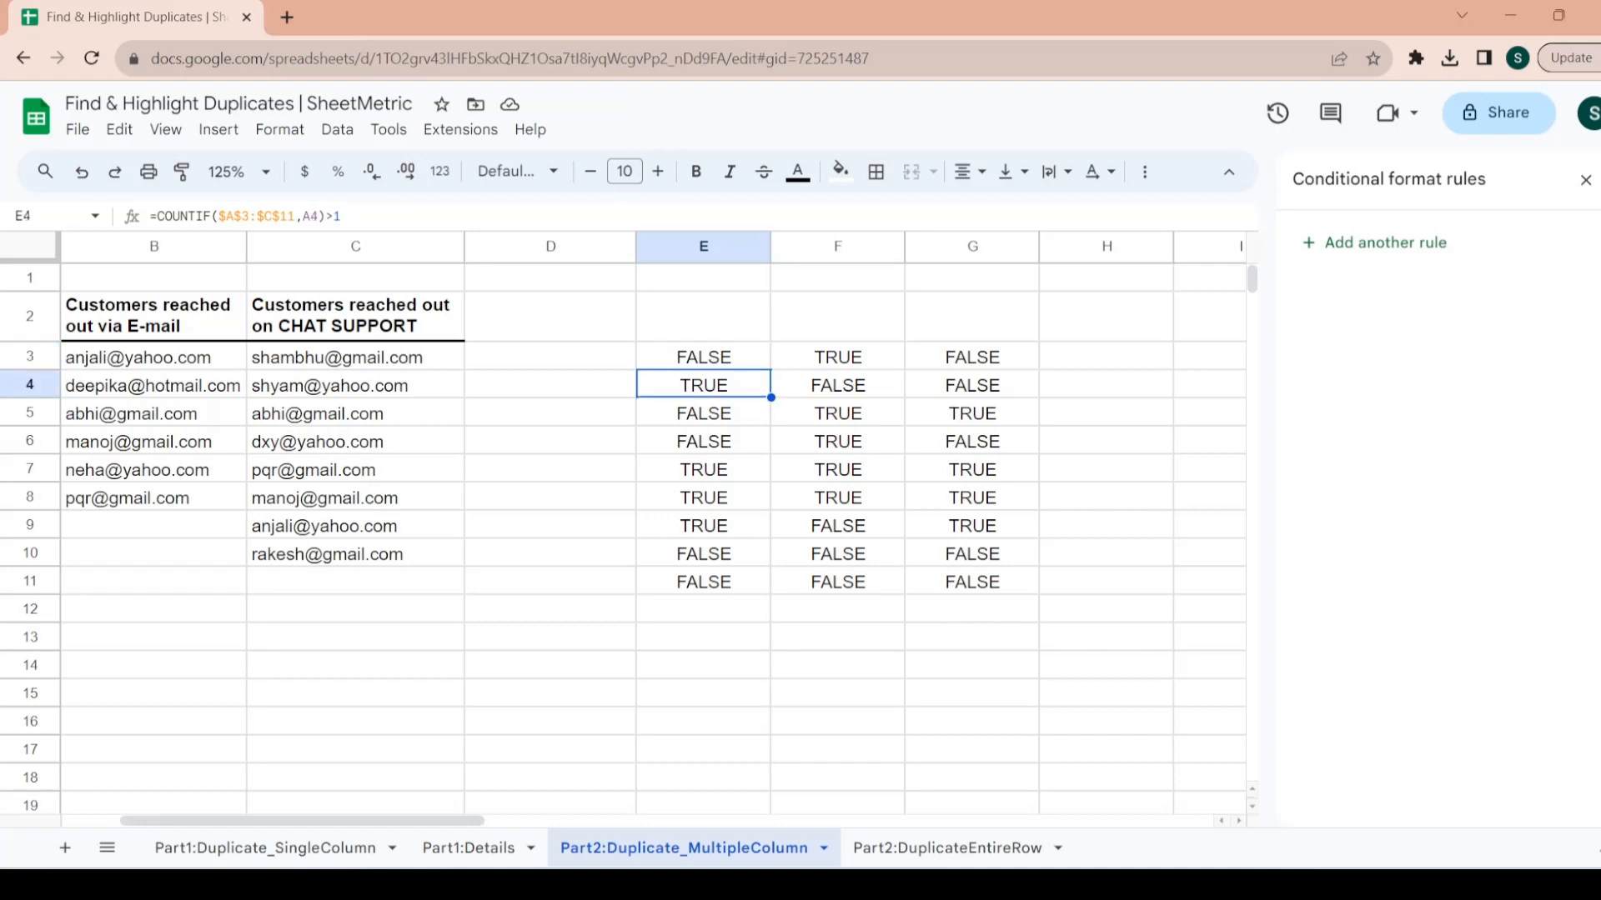
key("Right")
key("Left")
key("Left")
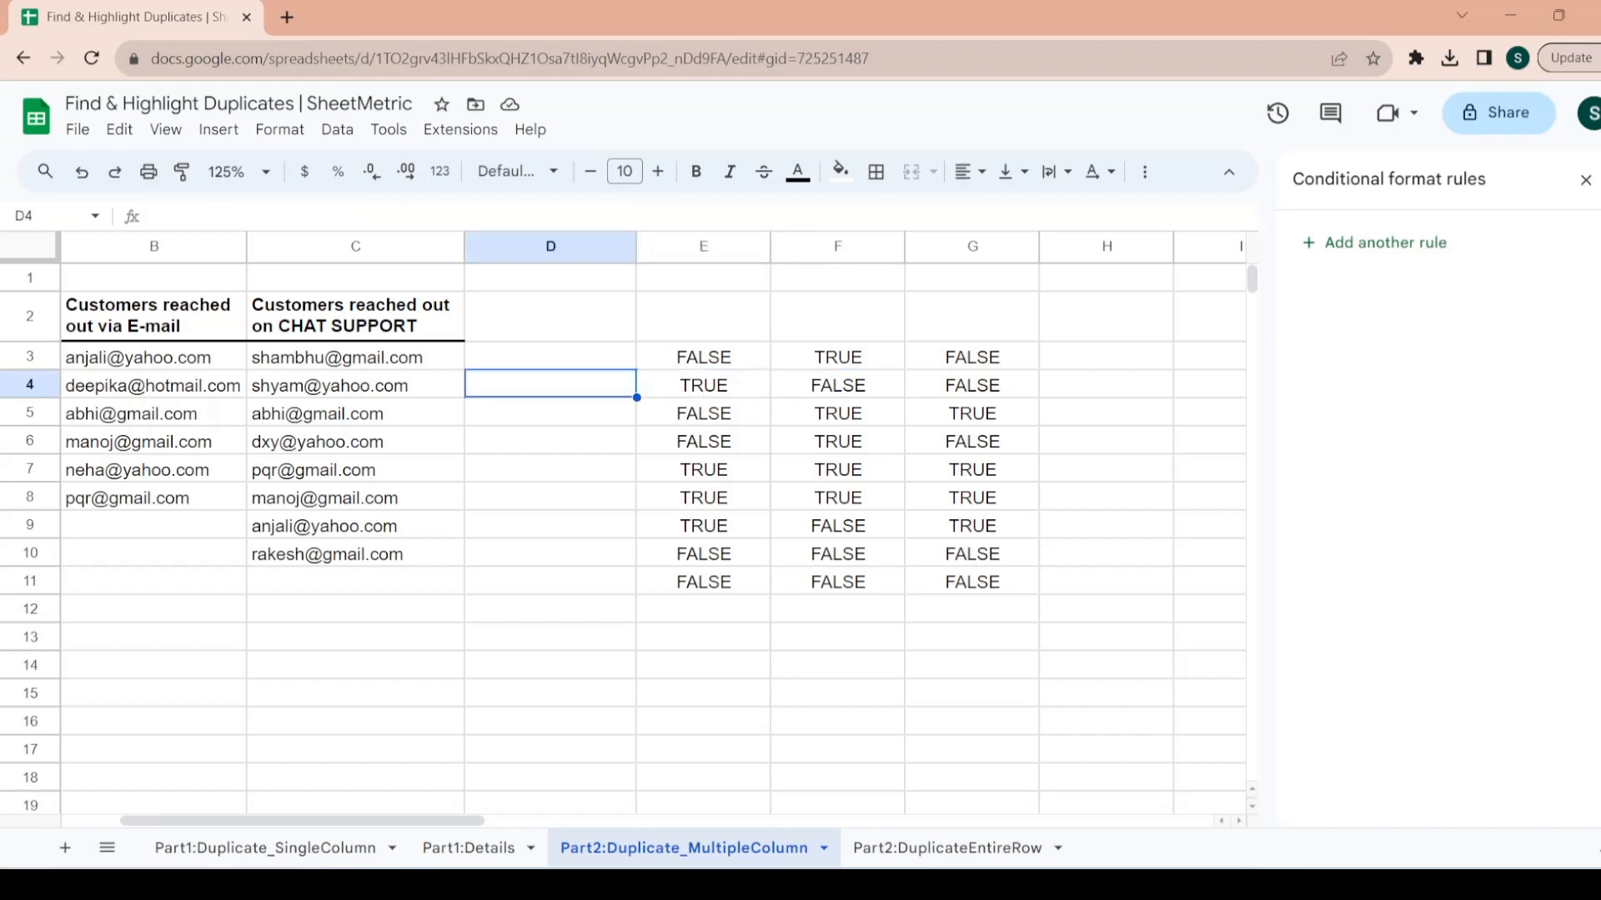
key("Right")
key("Left")
key("Left")
key("Left")
key("Left")
key("Right")
key("Right")
key("Right")
key("Right")
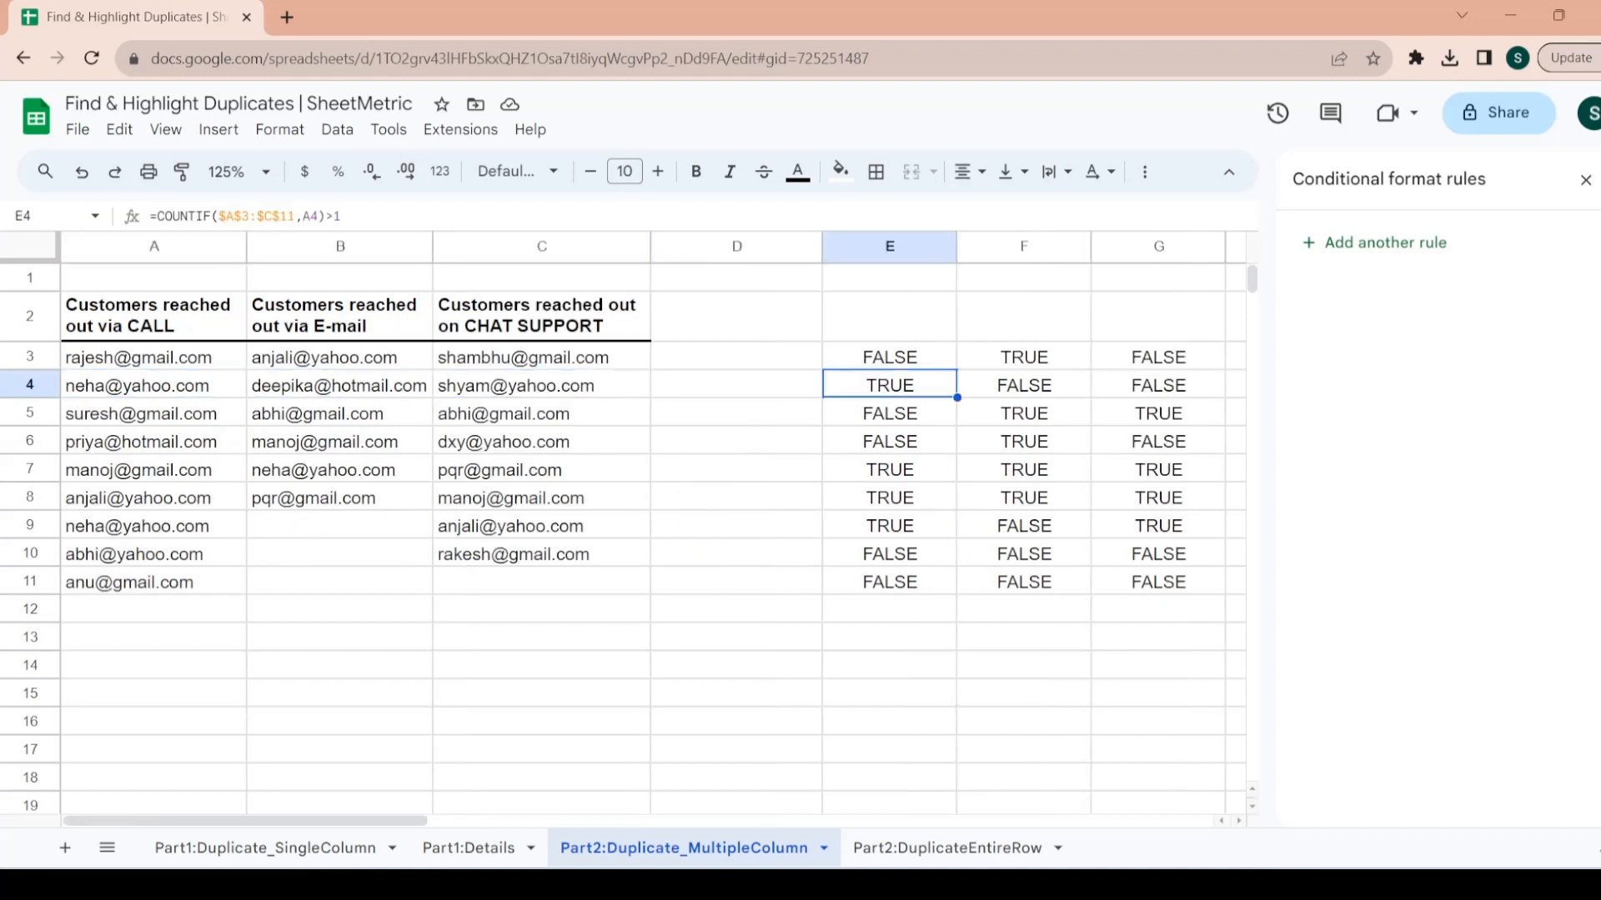
- Inspect the range and criterion references inside the E4 formula, dismissing the function help
left_click(310, 217)
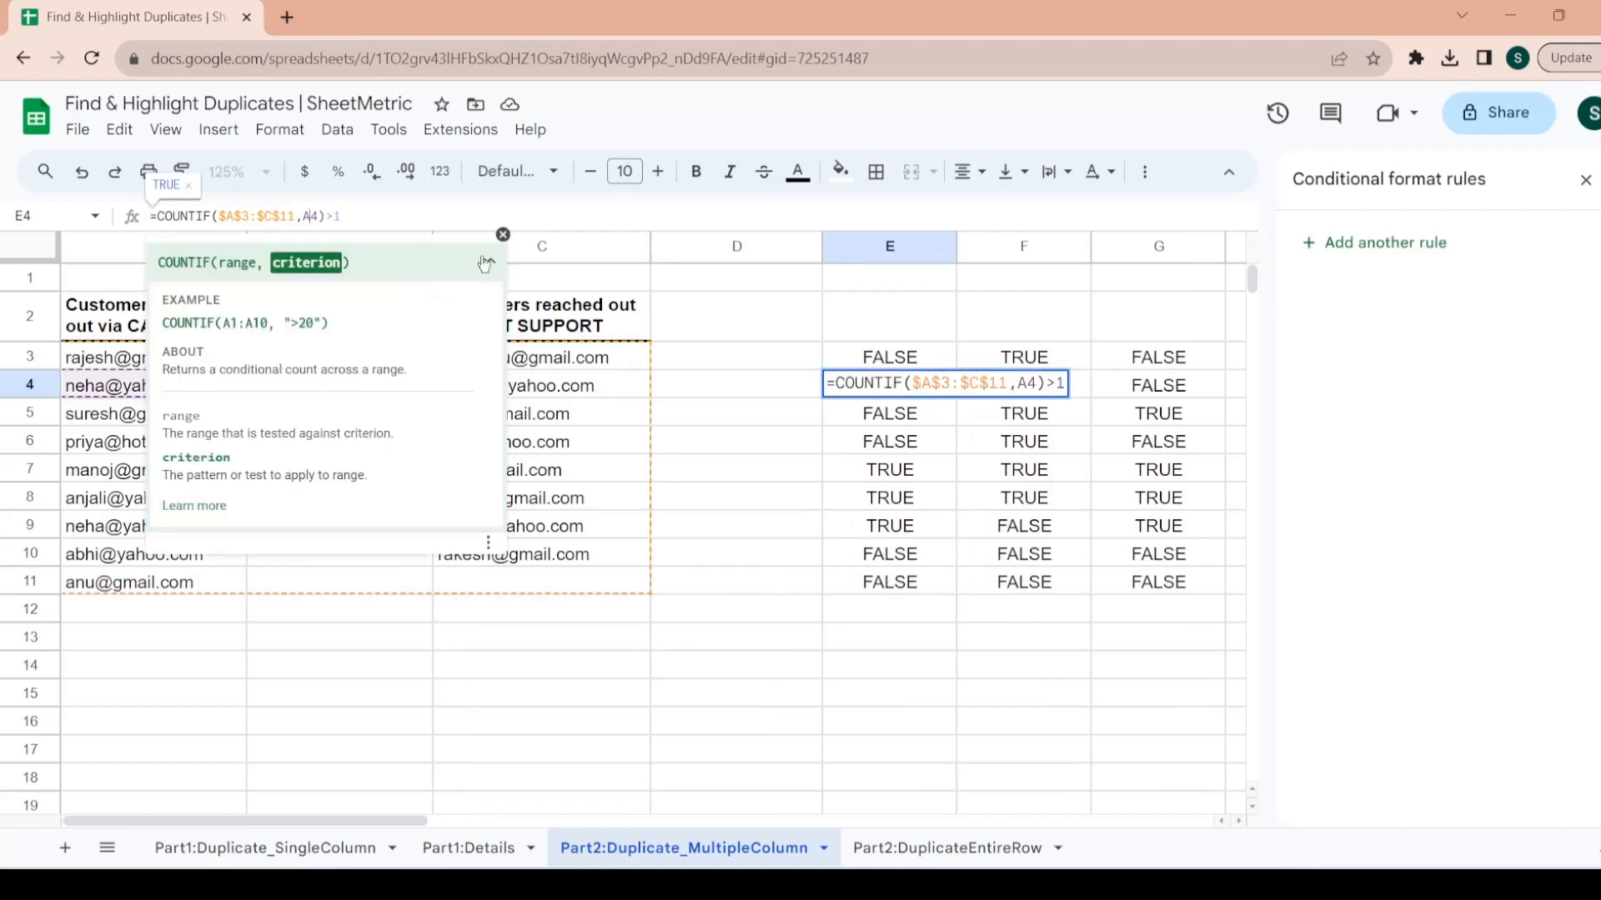
left_click(504, 236)
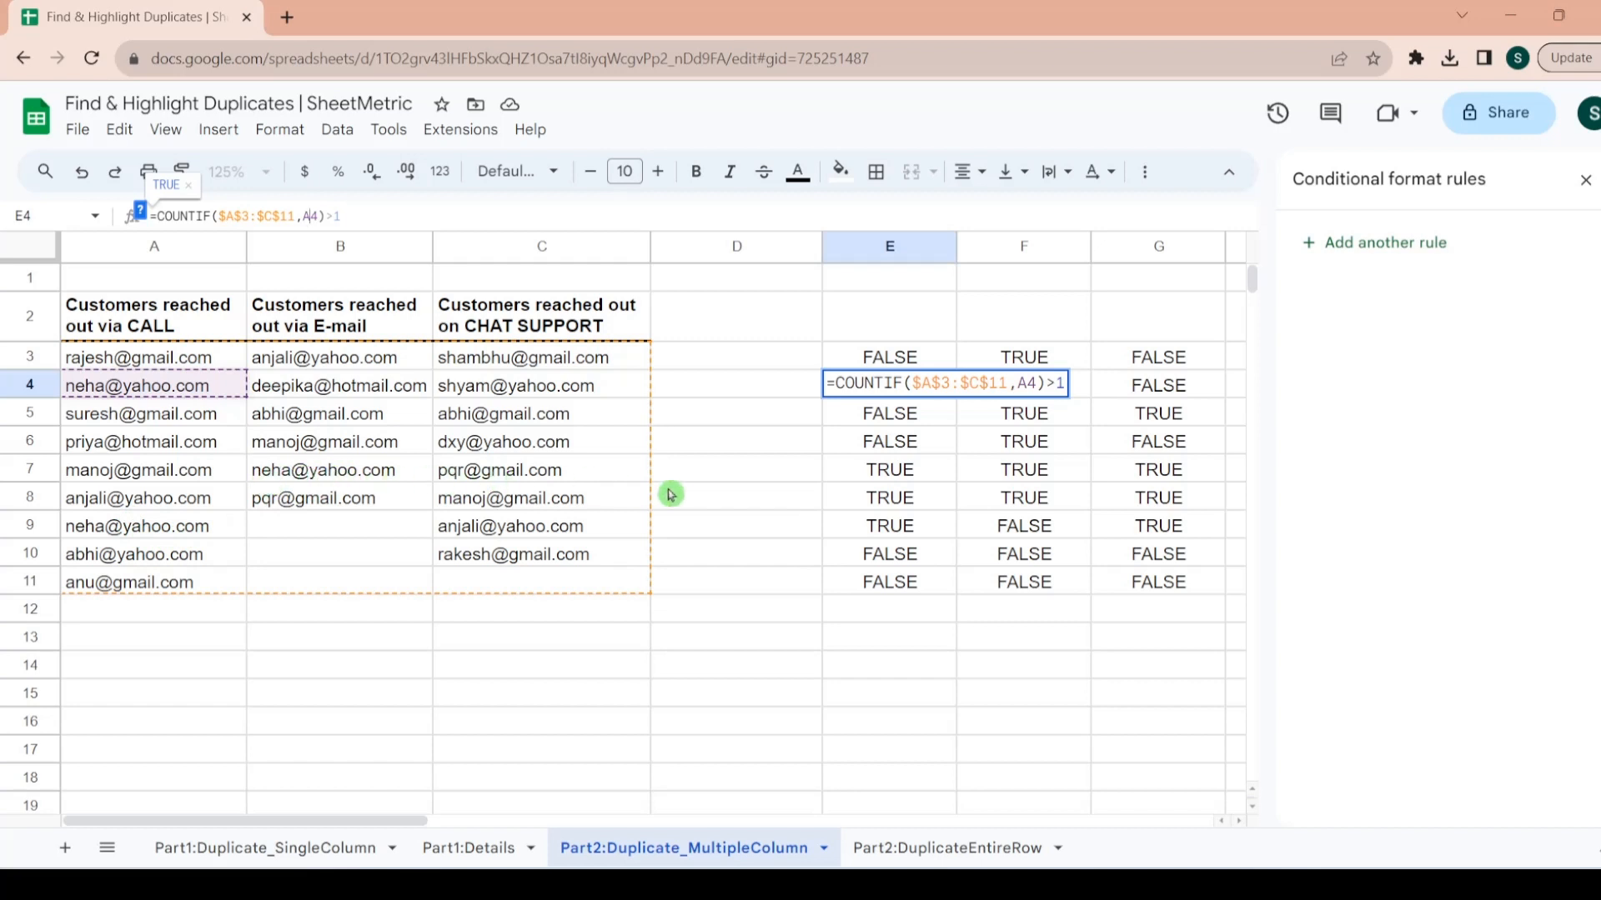
key("Escape")
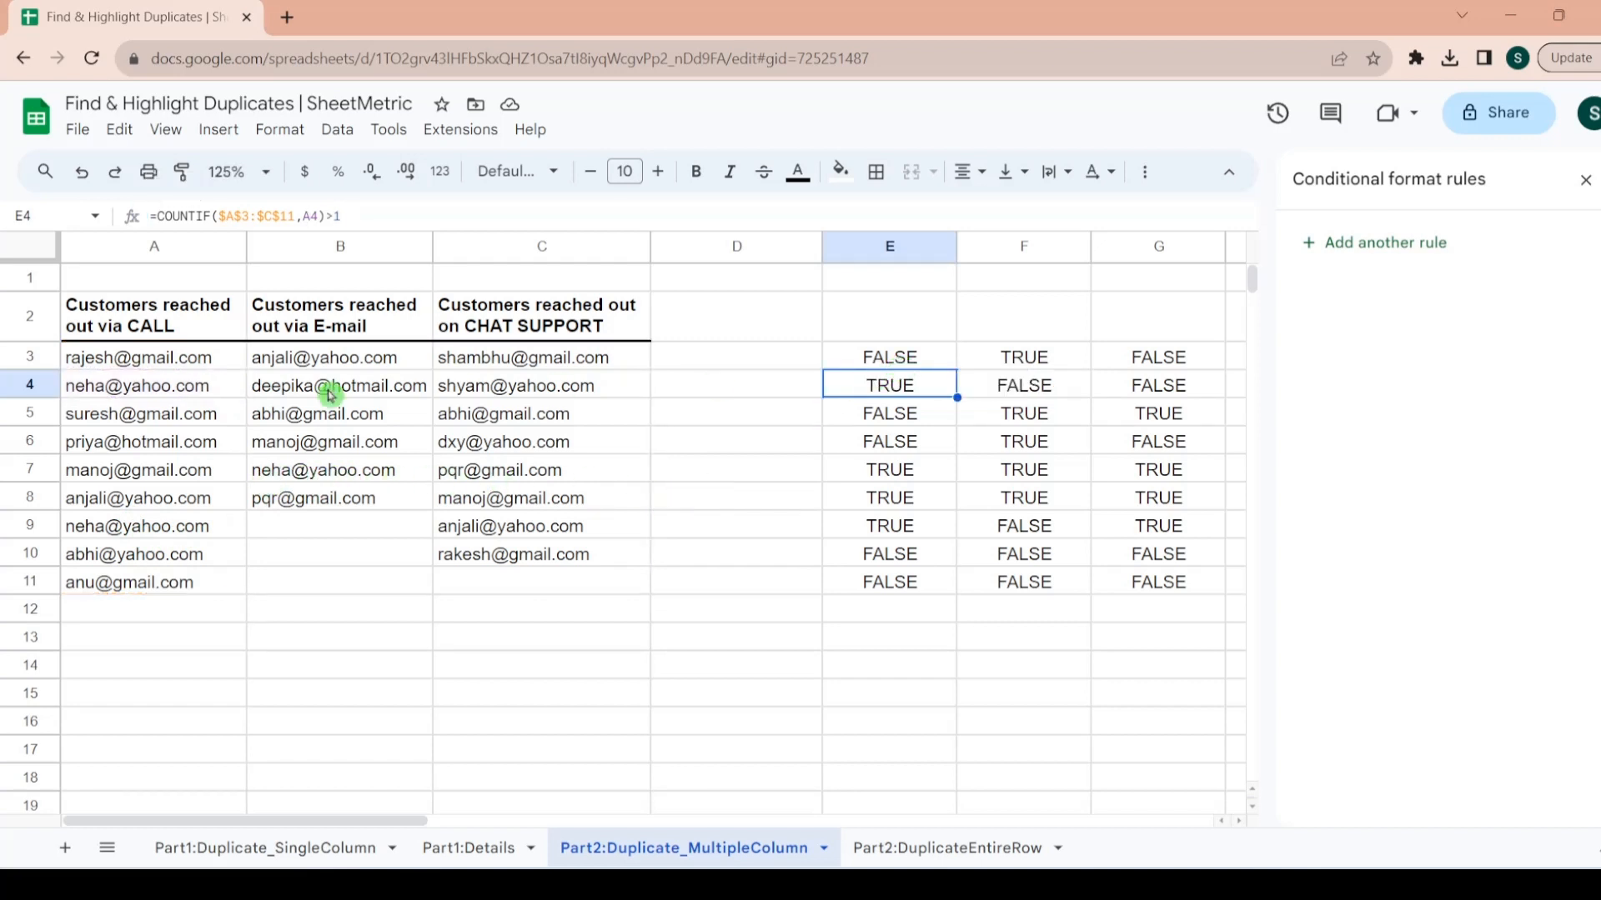
- Create a conditional formatting rule for A3:C11 with the condition Custom formula is
left_click(196, 361)
left_click_drag(196, 361, 583, 588)
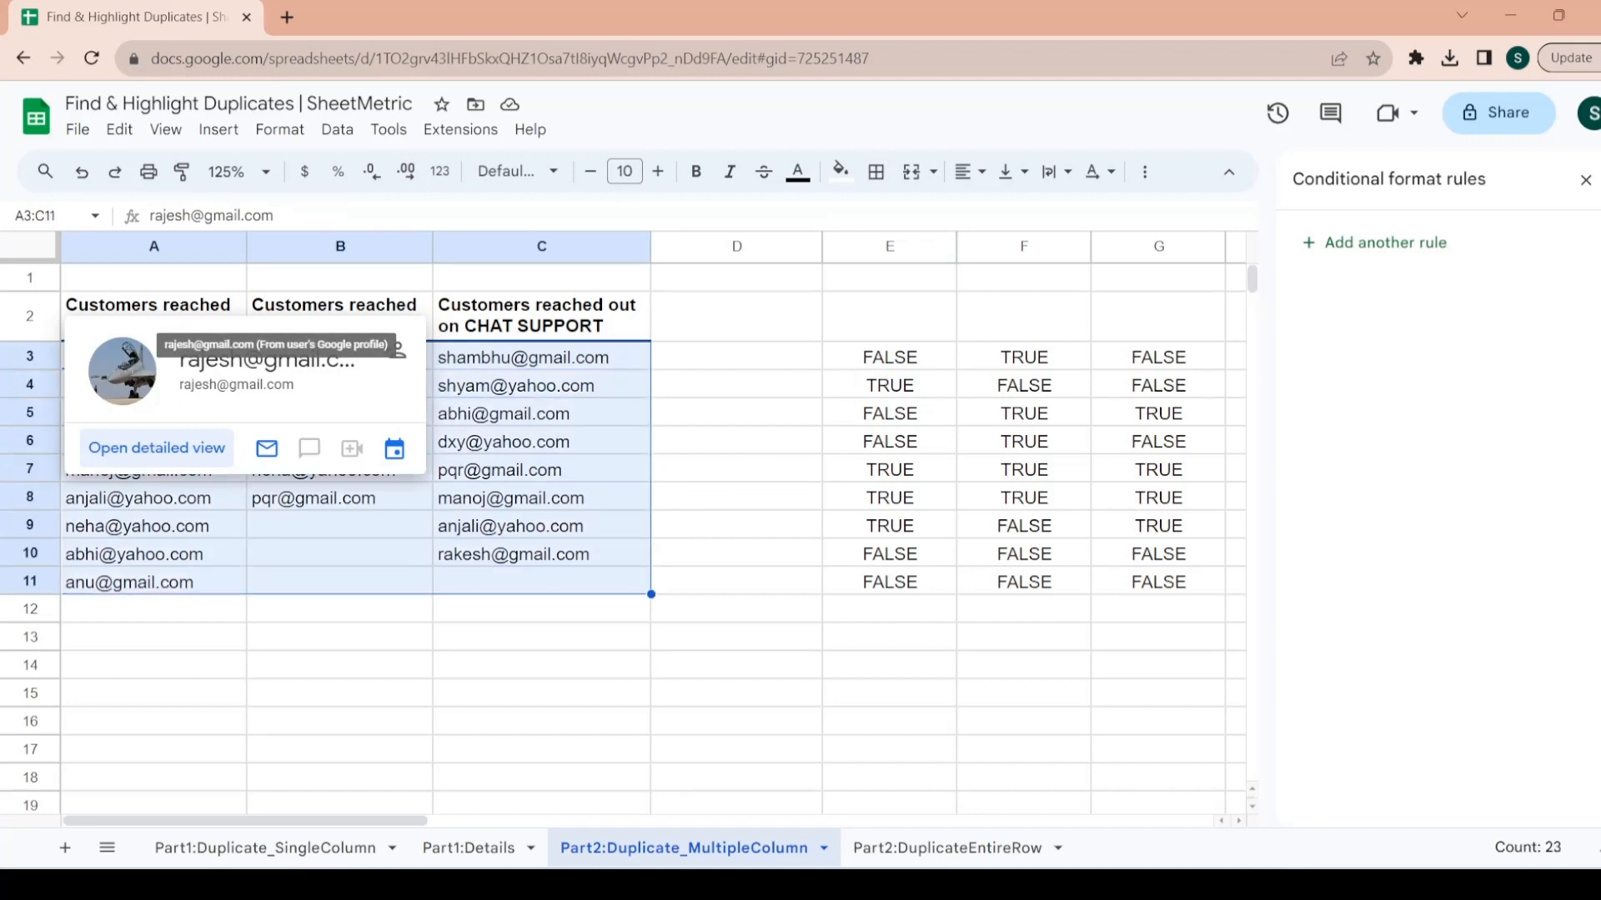
left_click(279, 129)
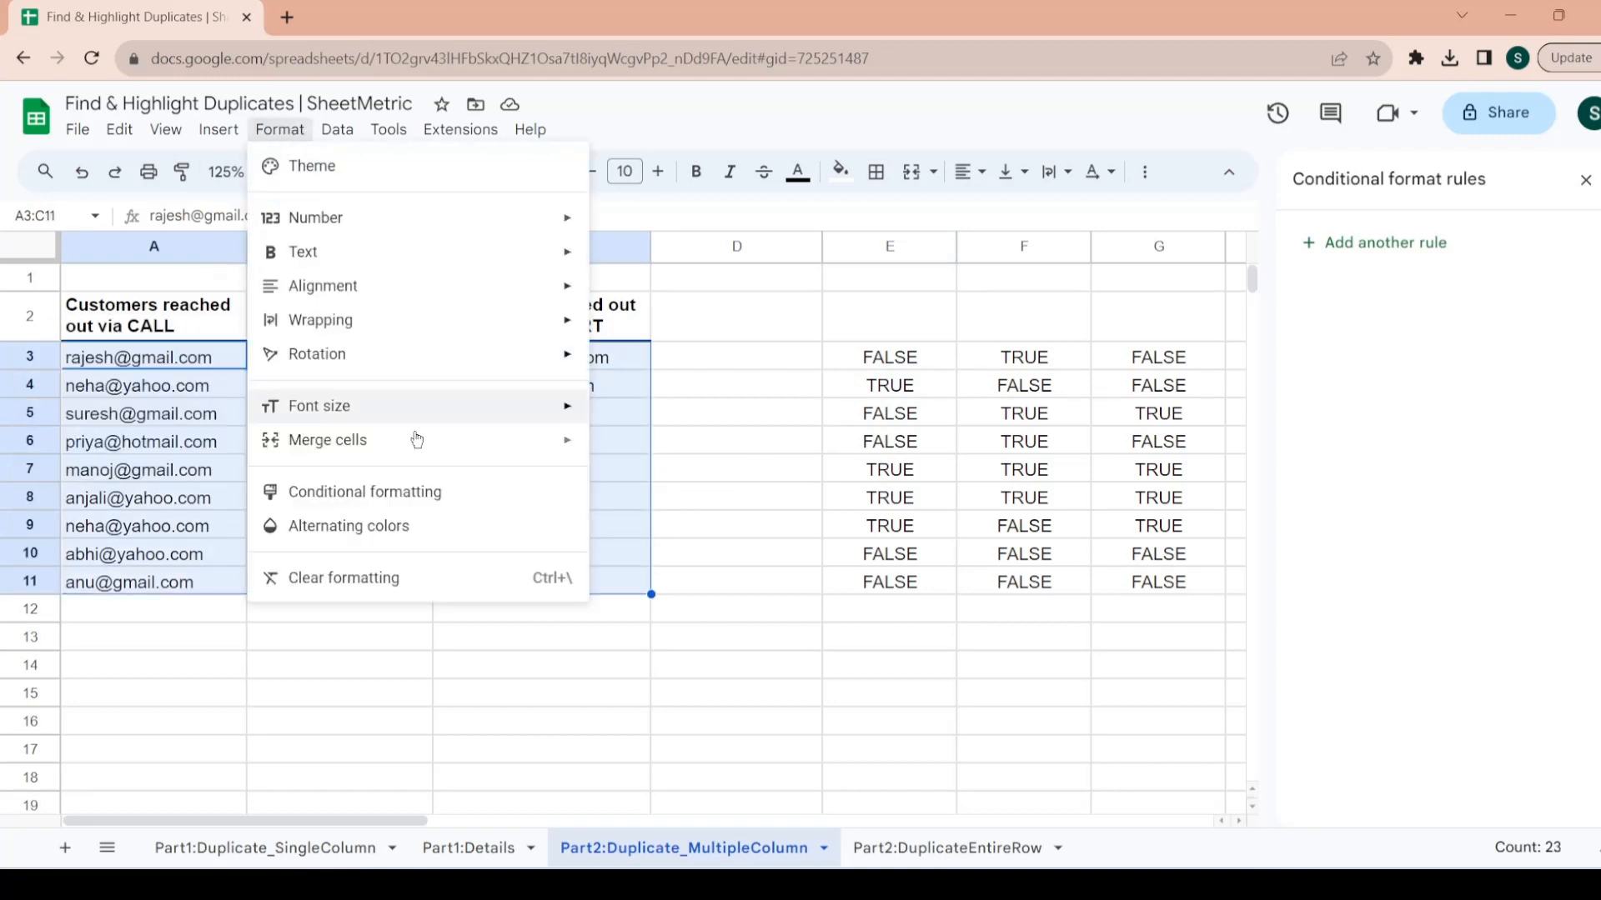
left_click(402, 492)
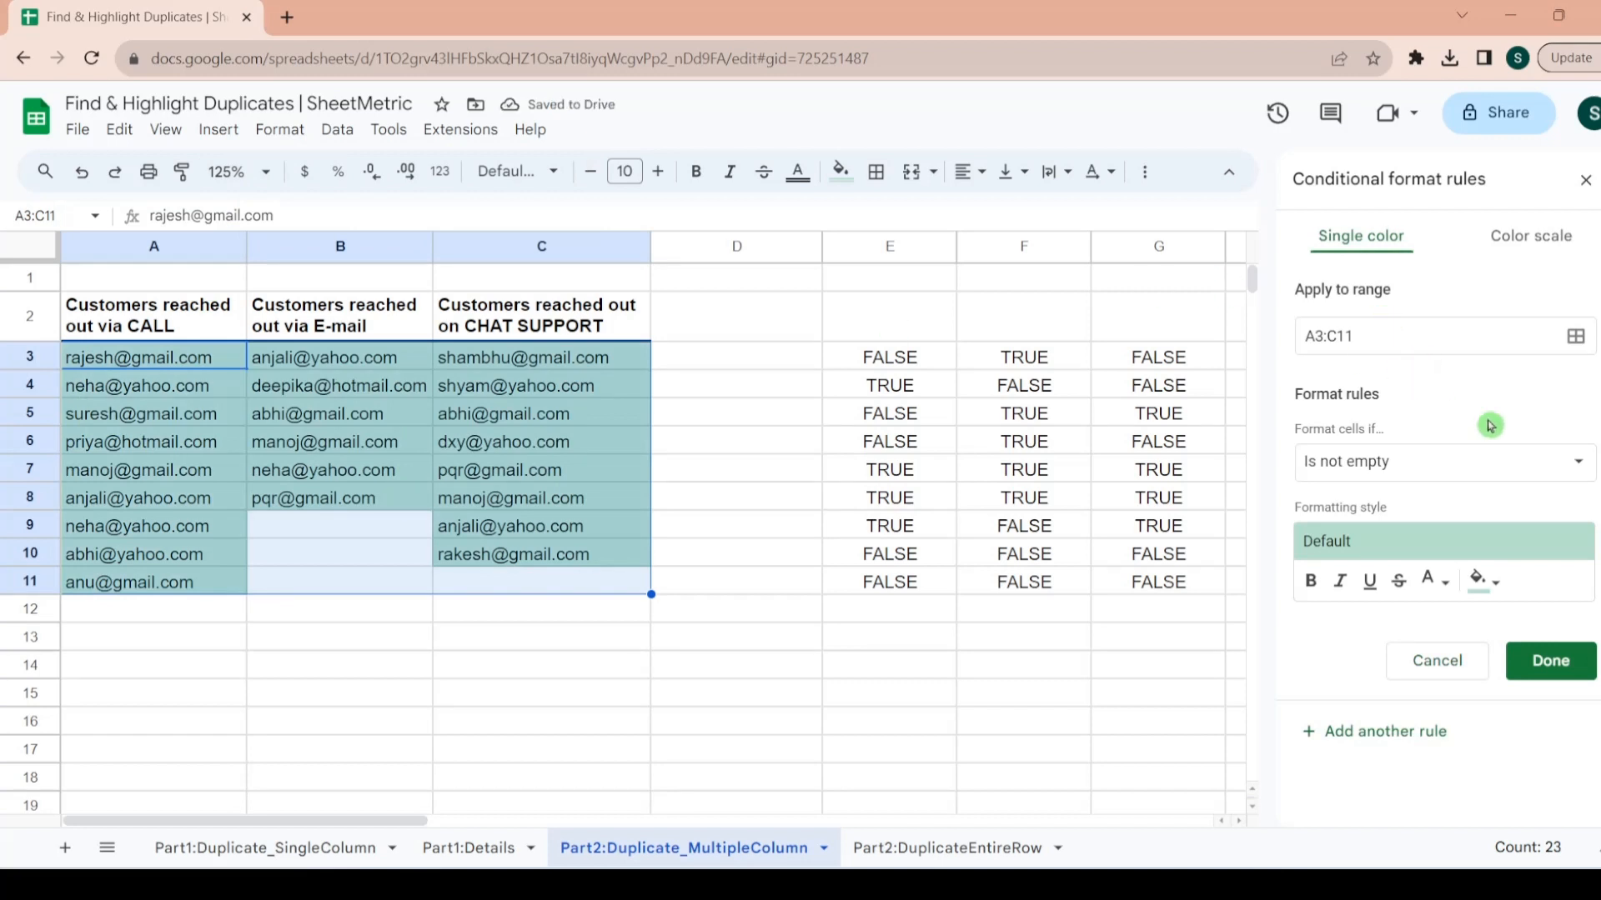
left_click(1572, 464)
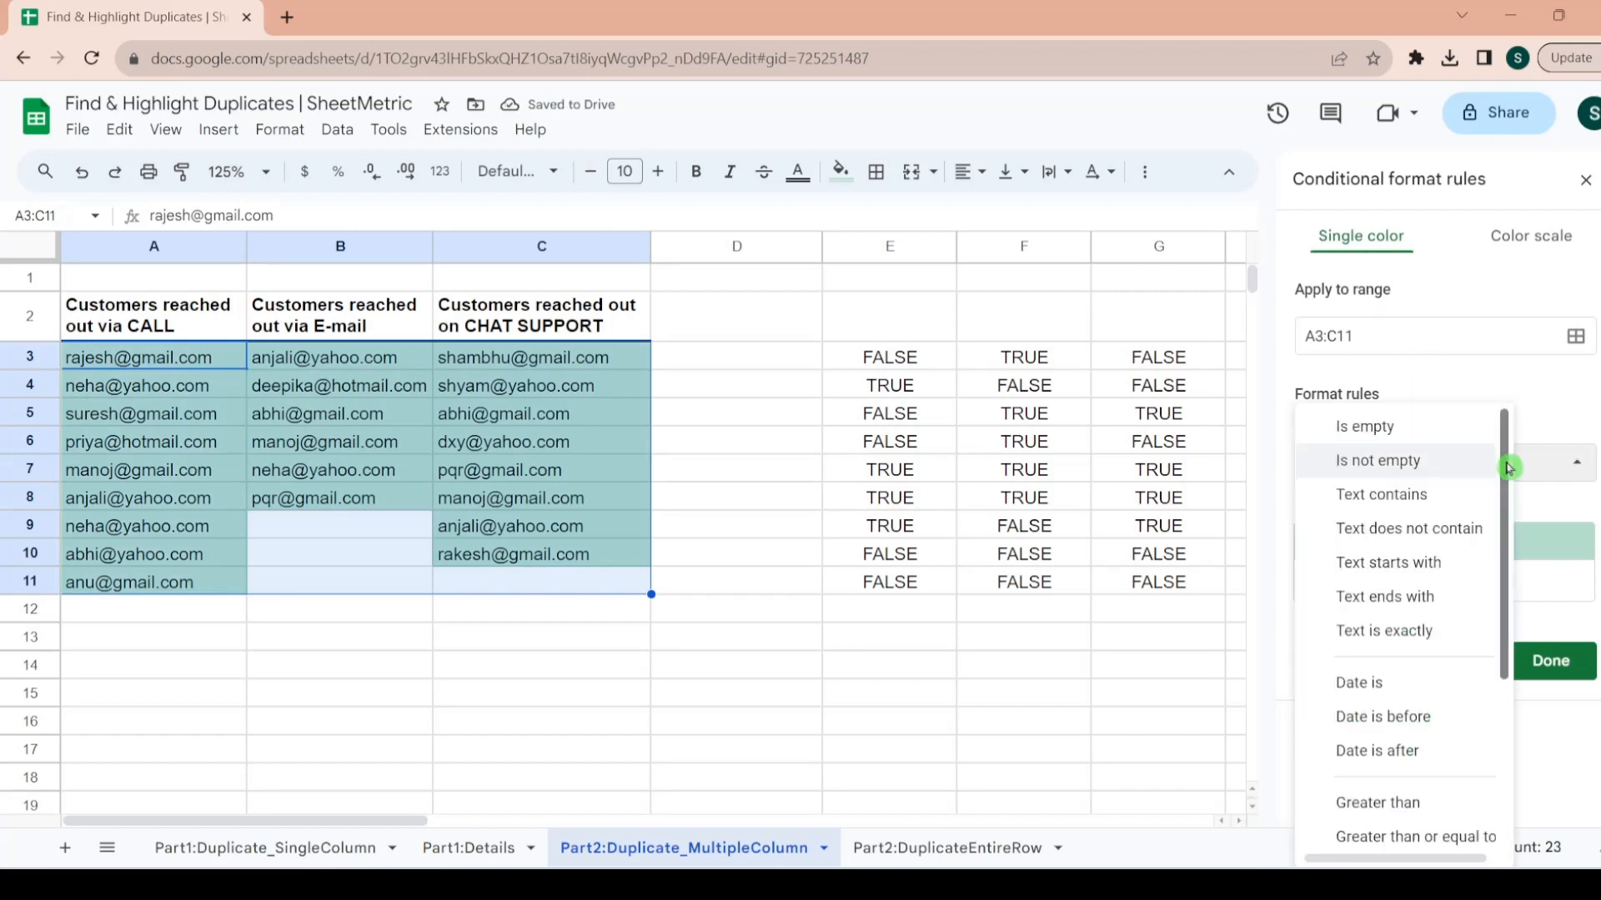
left_click_drag(1504, 461, 1506, 688)
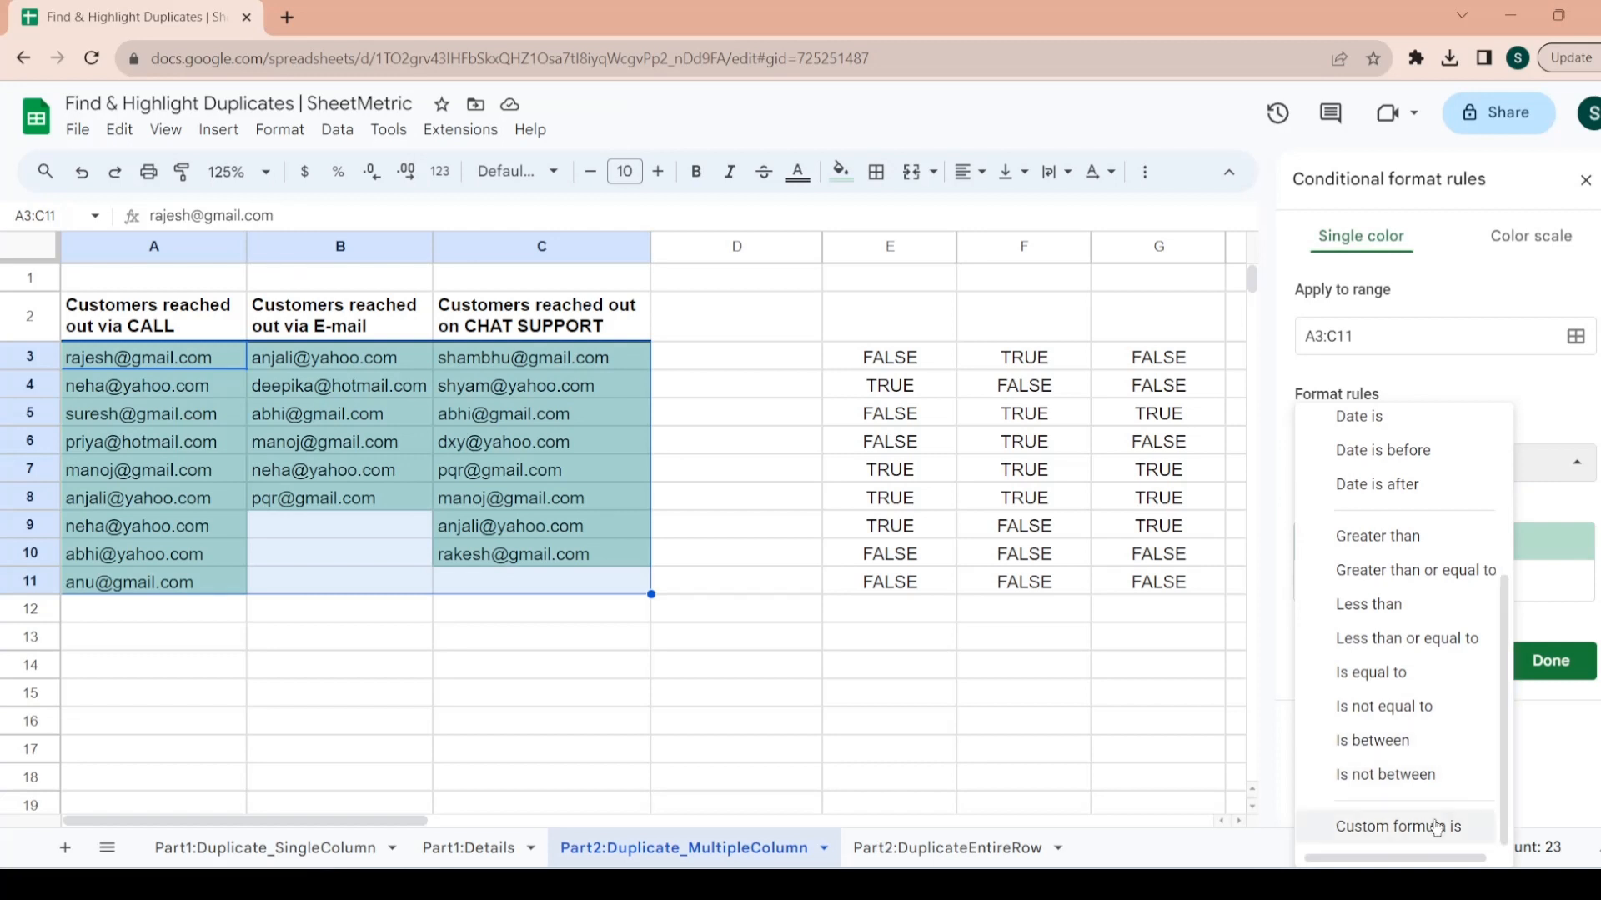
left_click(1399, 826)
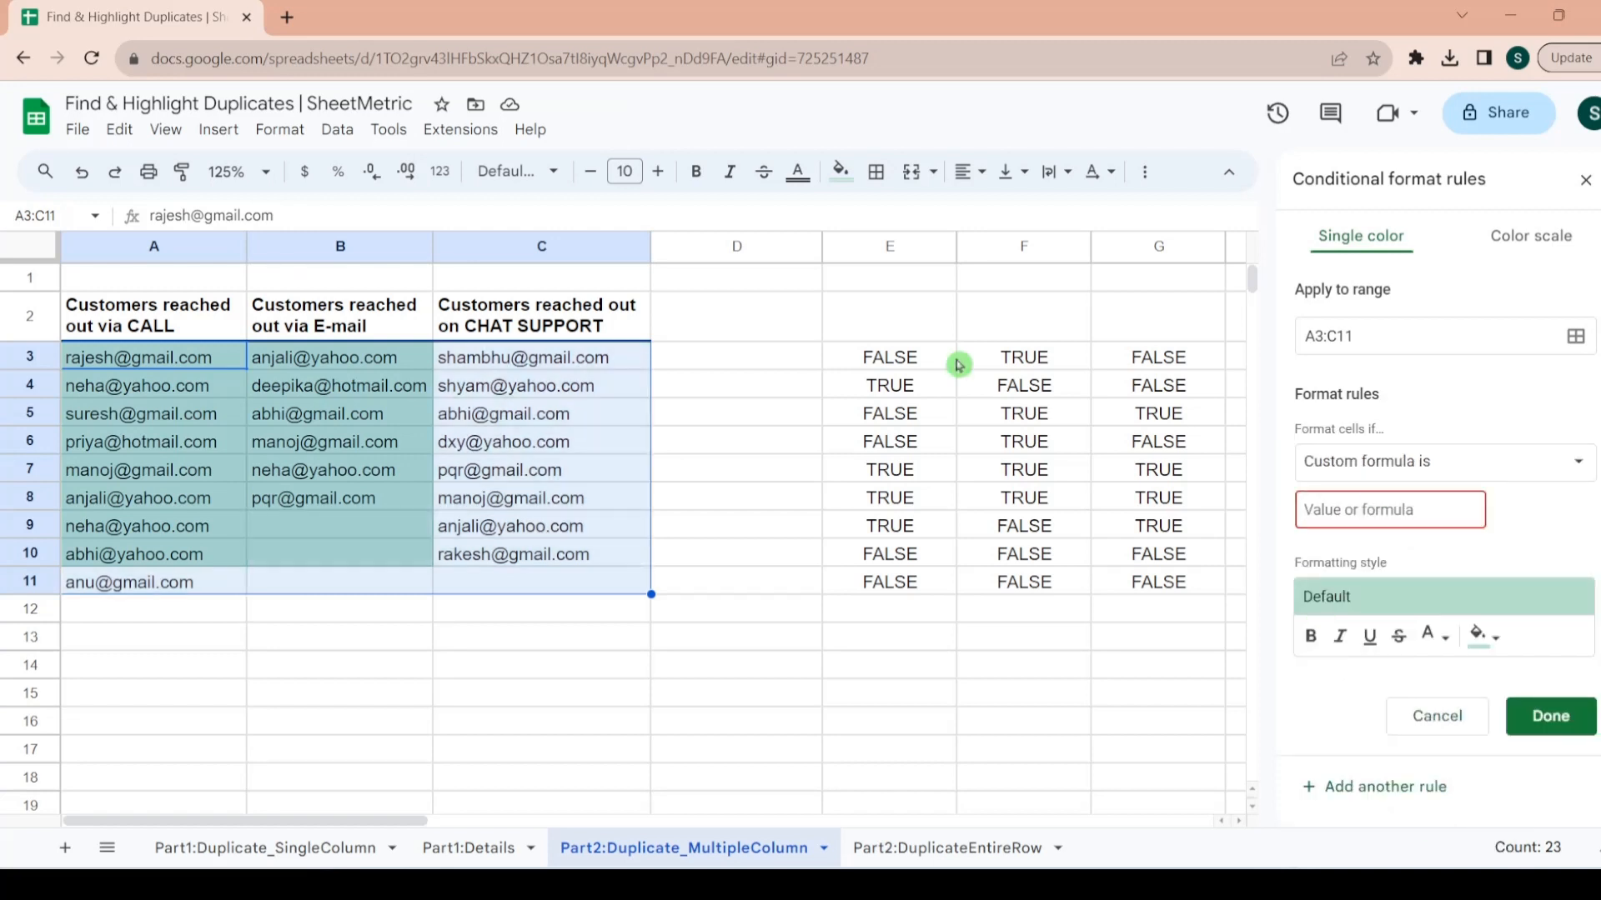
- Copy the E3 formula =COUNTIF($A$3:$C$11,A3)>1 into the rule's formula with the default style and save the rule
left_click(922, 361)
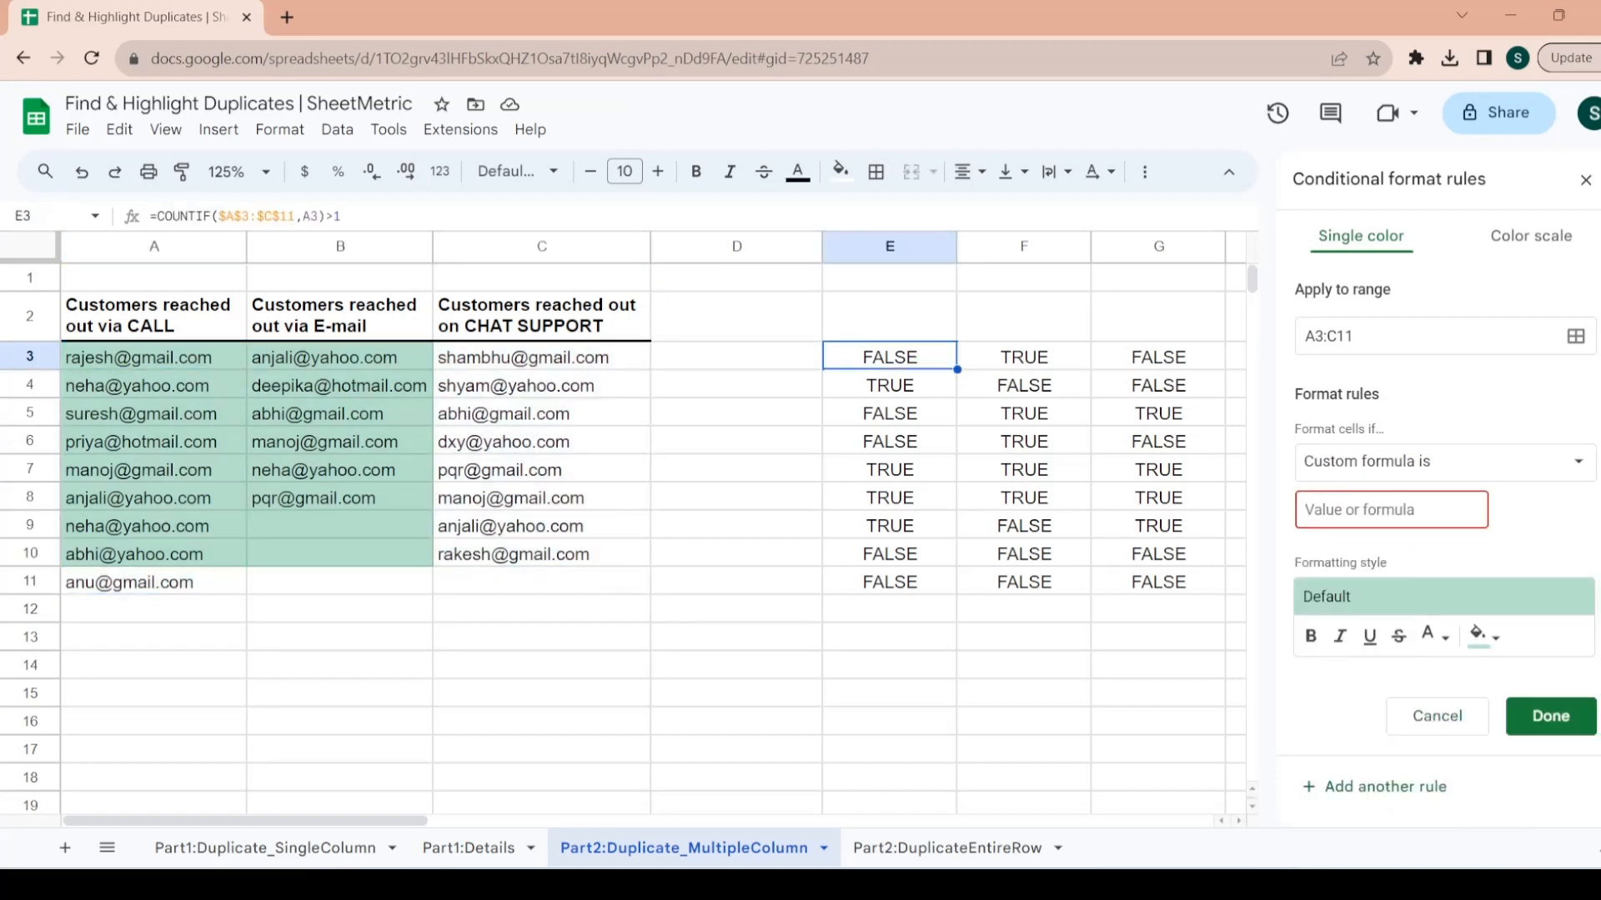
left_click_drag(341, 217, 112, 219)
key("ctrl+c")
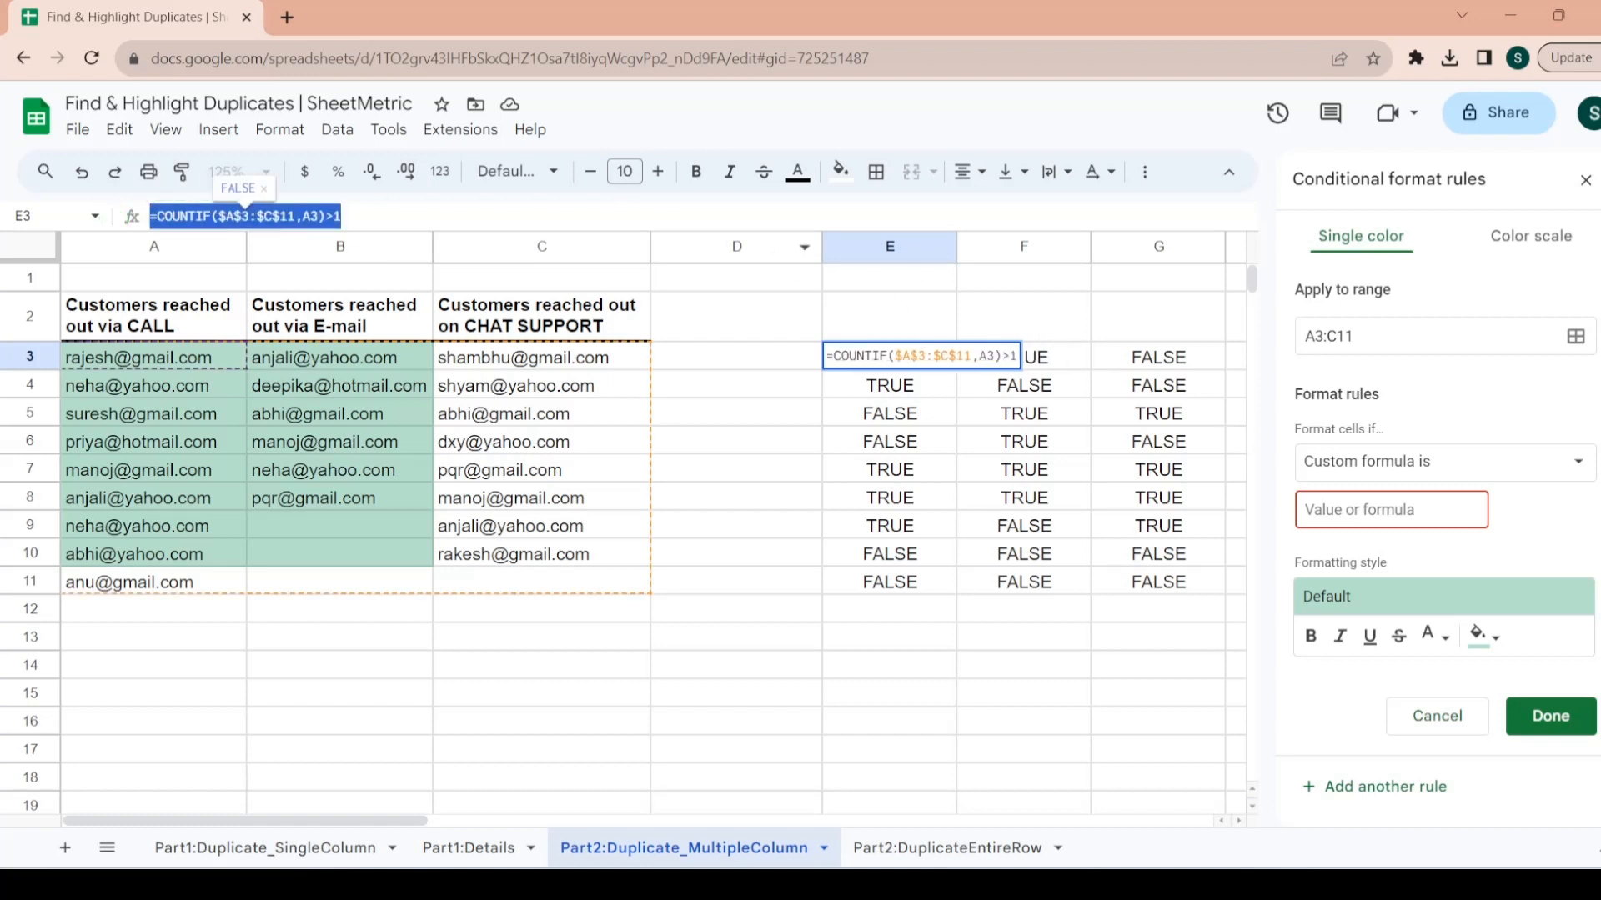
left_click(1329, 504)
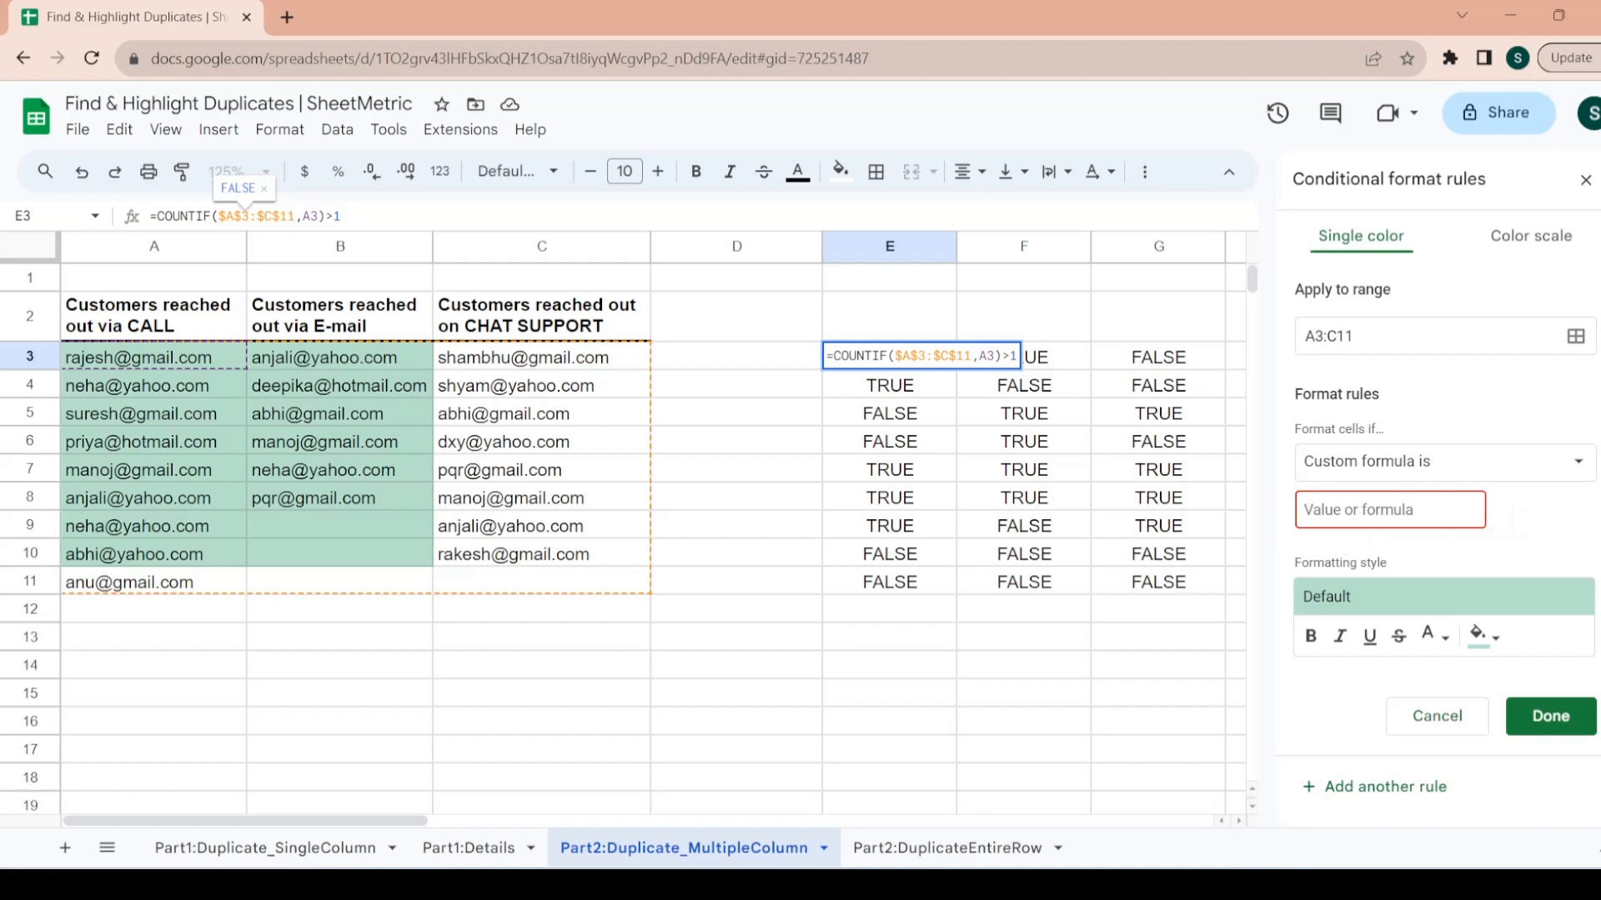
key("ctrl+v")
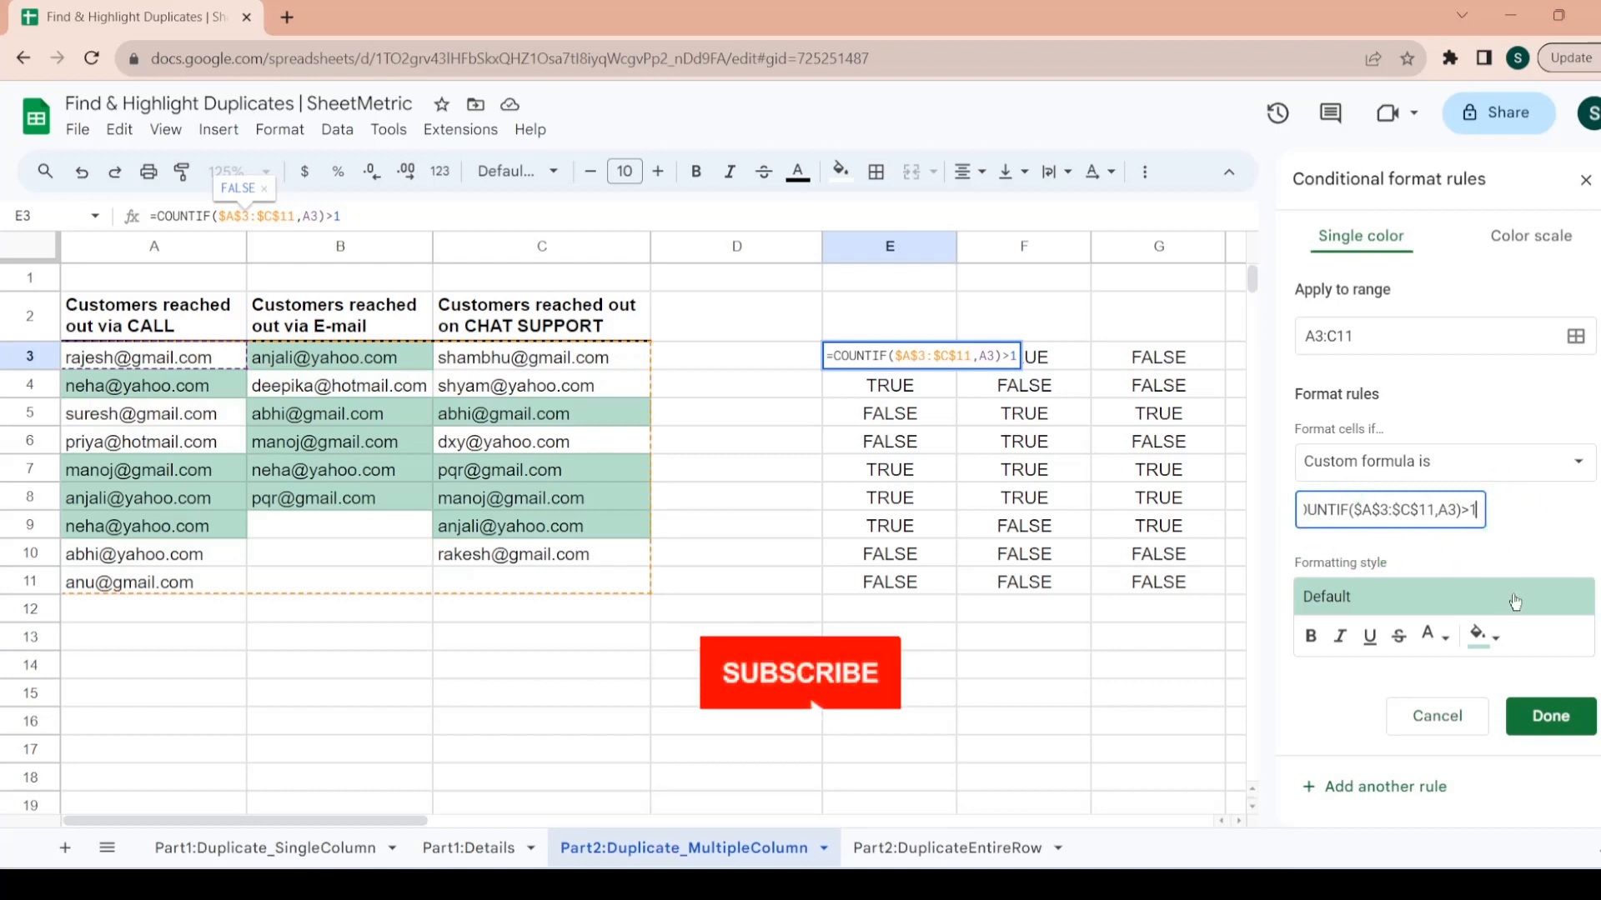
left_click(1548, 717)
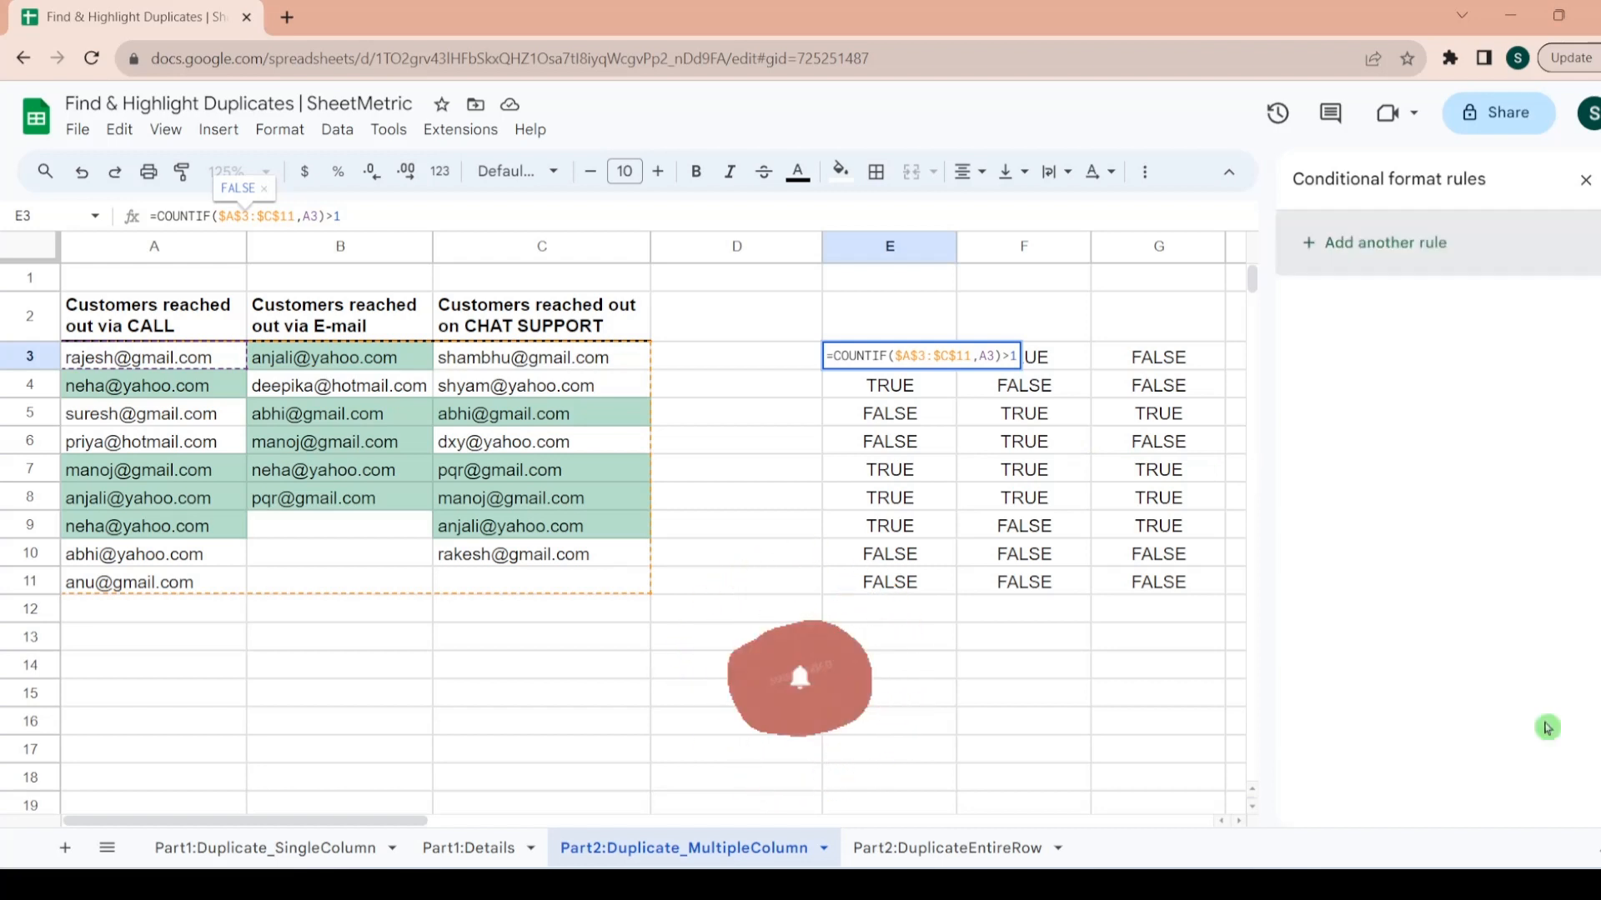
left_click(883, 636)
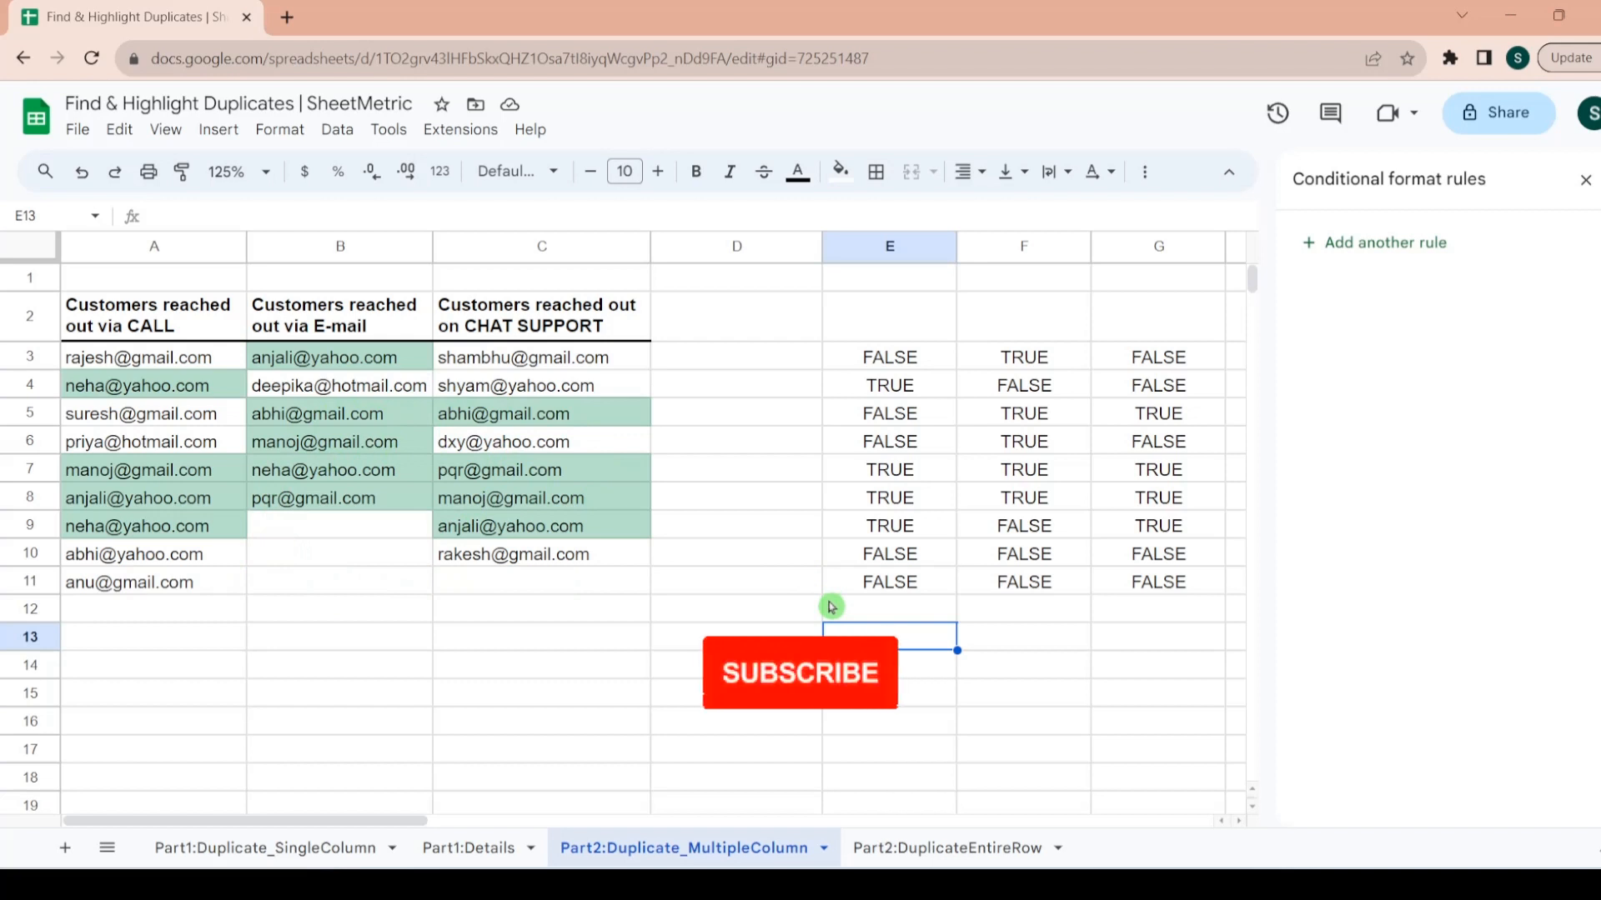
- Open the Part2:DuplicateEntireRow sheet and compare the name, email and order ID of red-filled rows 10 and 4
left_click(950, 849)
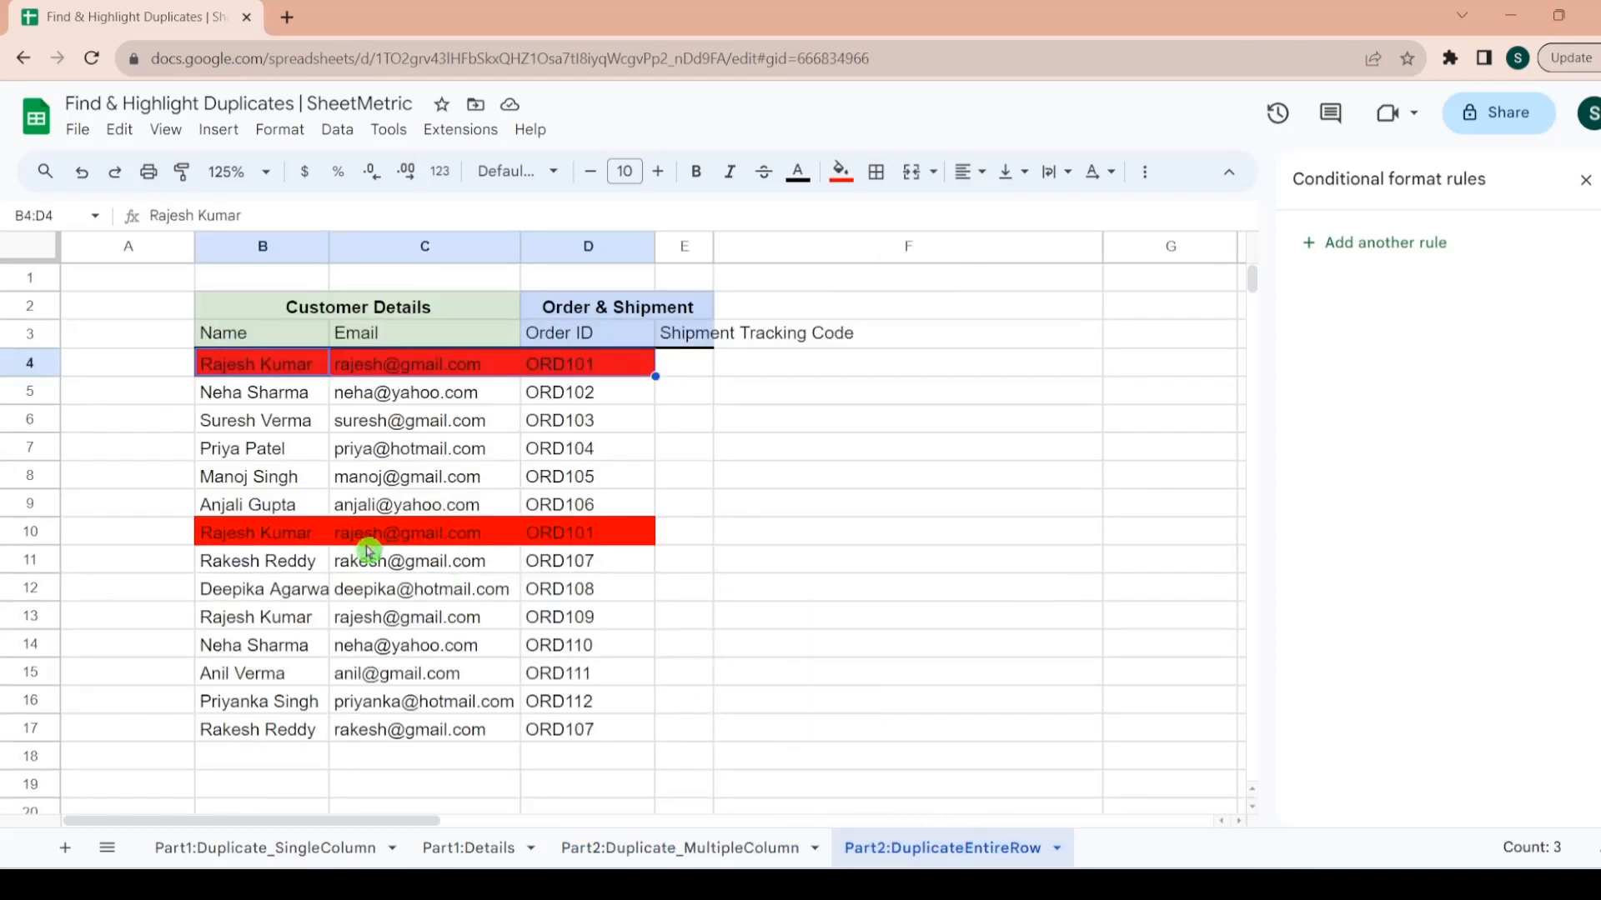
left_click(319, 542)
key("Right")
key("Right")
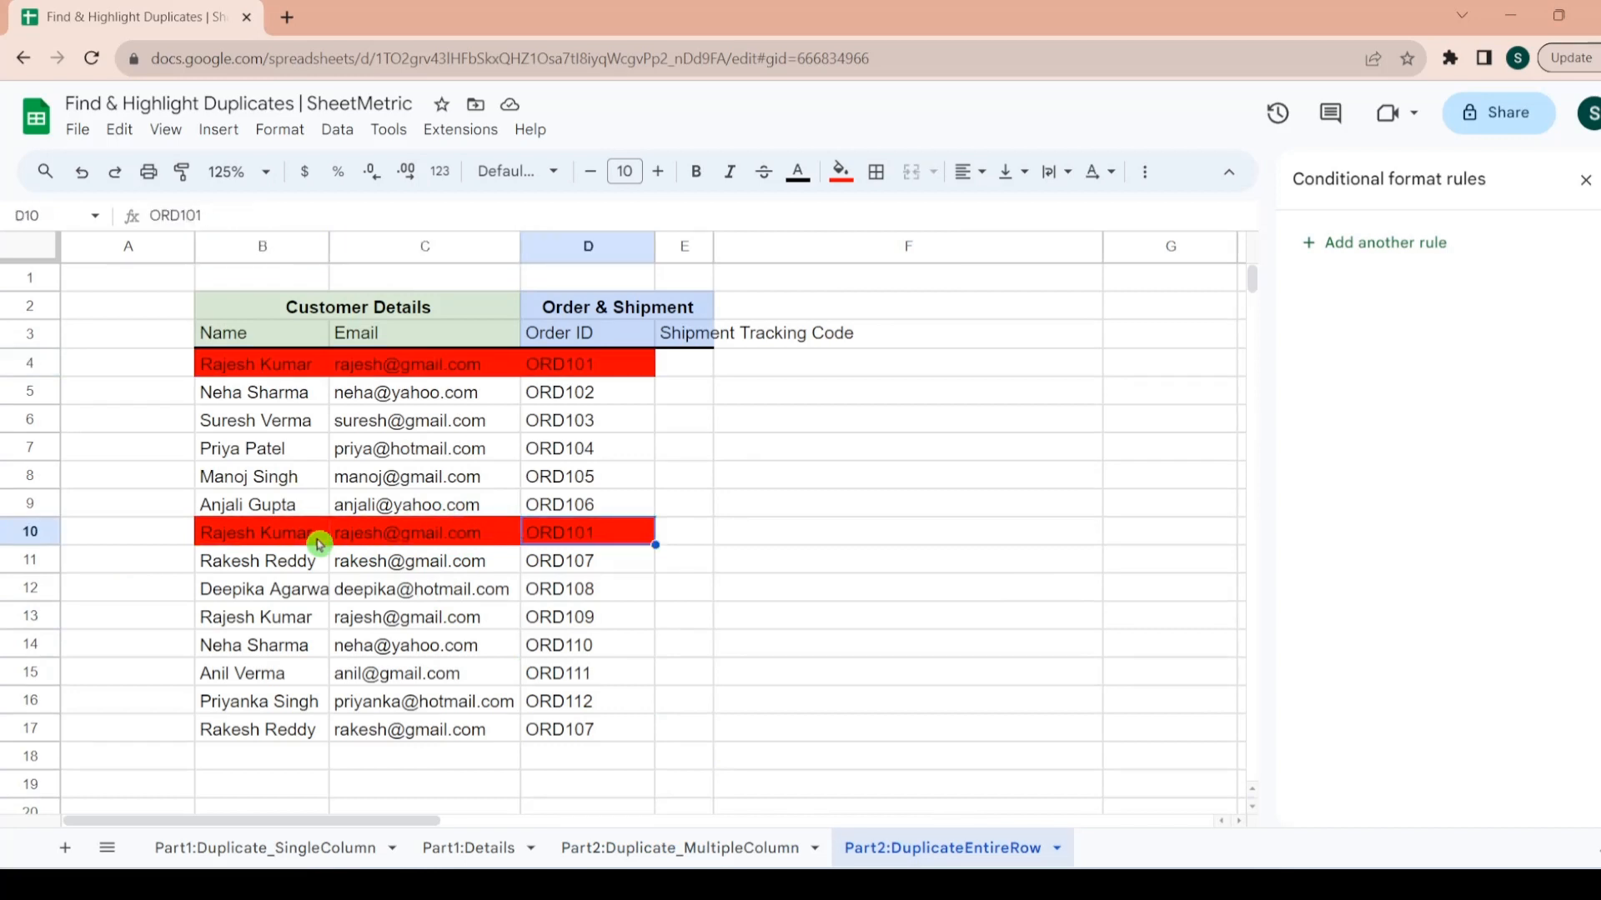
key("Left")
key("Left")
key("Right")
key("Right")
key("Up")
key("Up")
key("Up")
key("Up")
key("Up")
key("Up")
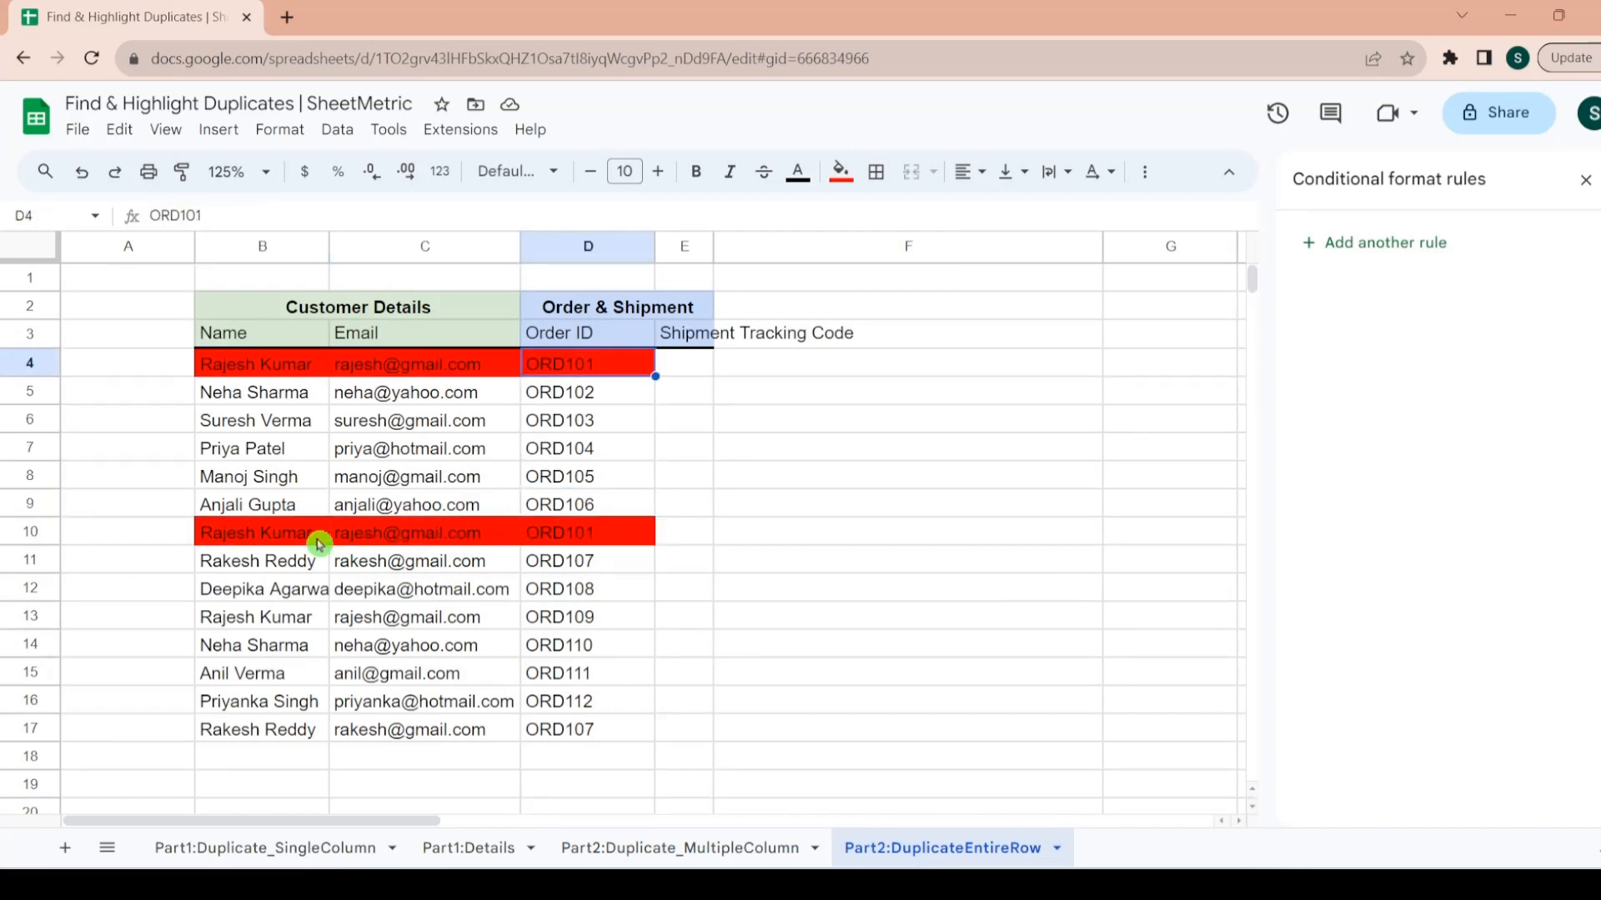
- Enter the heading Helper Column in cell F3
key("Right")
key("Right")
key("Up")
type("Hel")
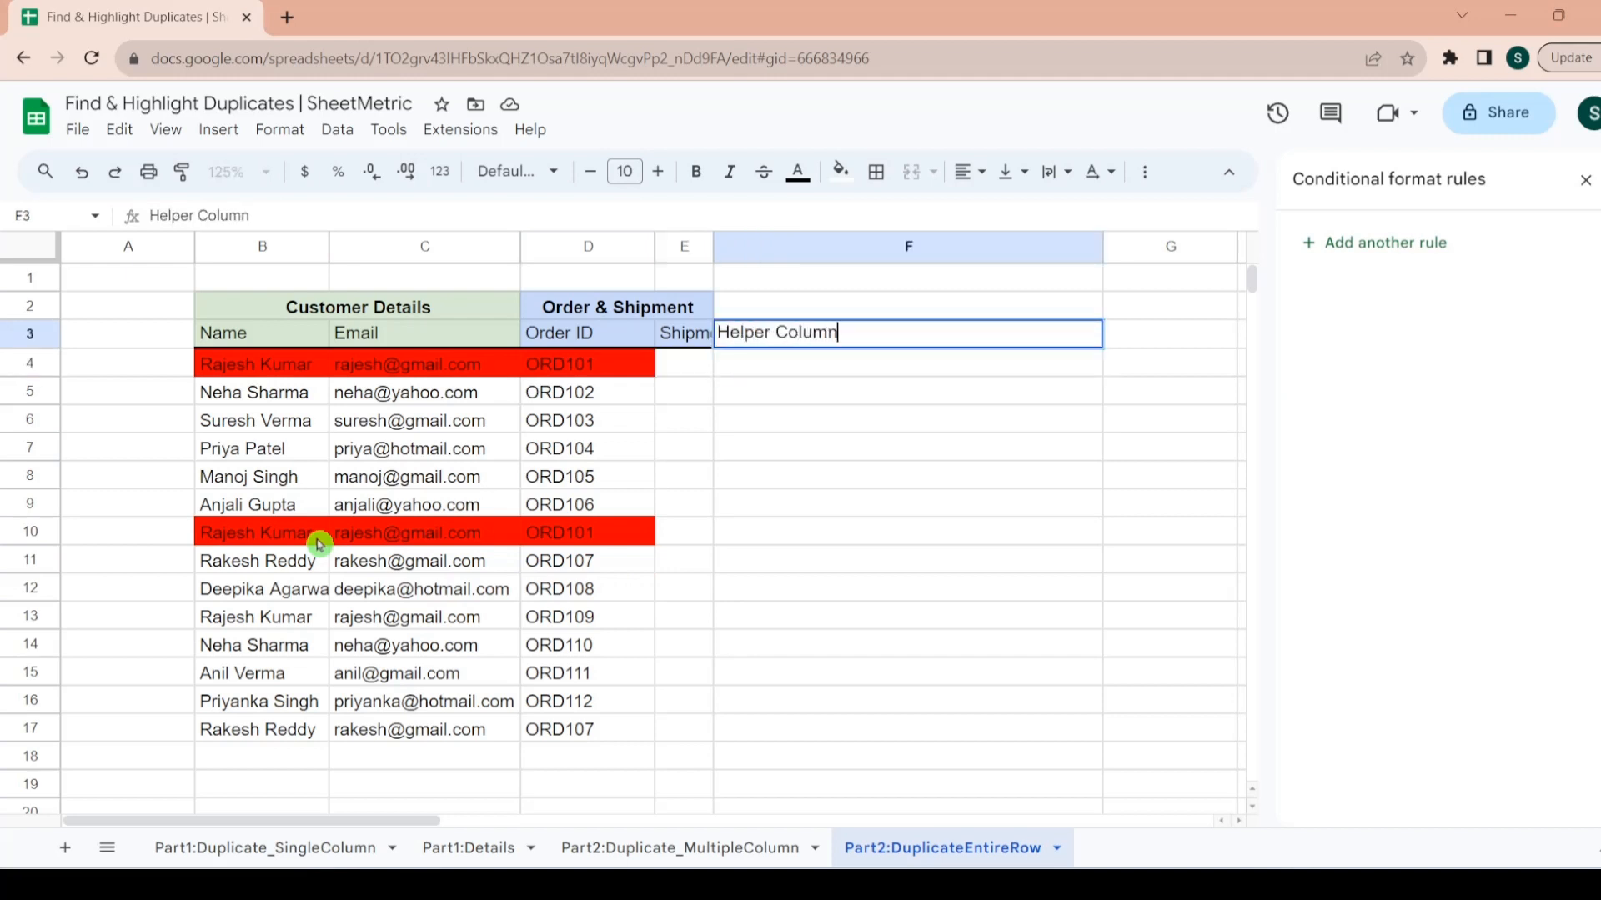
key("Return")
- Enter =CONCATENATE(B4,C4,D4) in F4 to join the row's name, email and order ID
type("=")
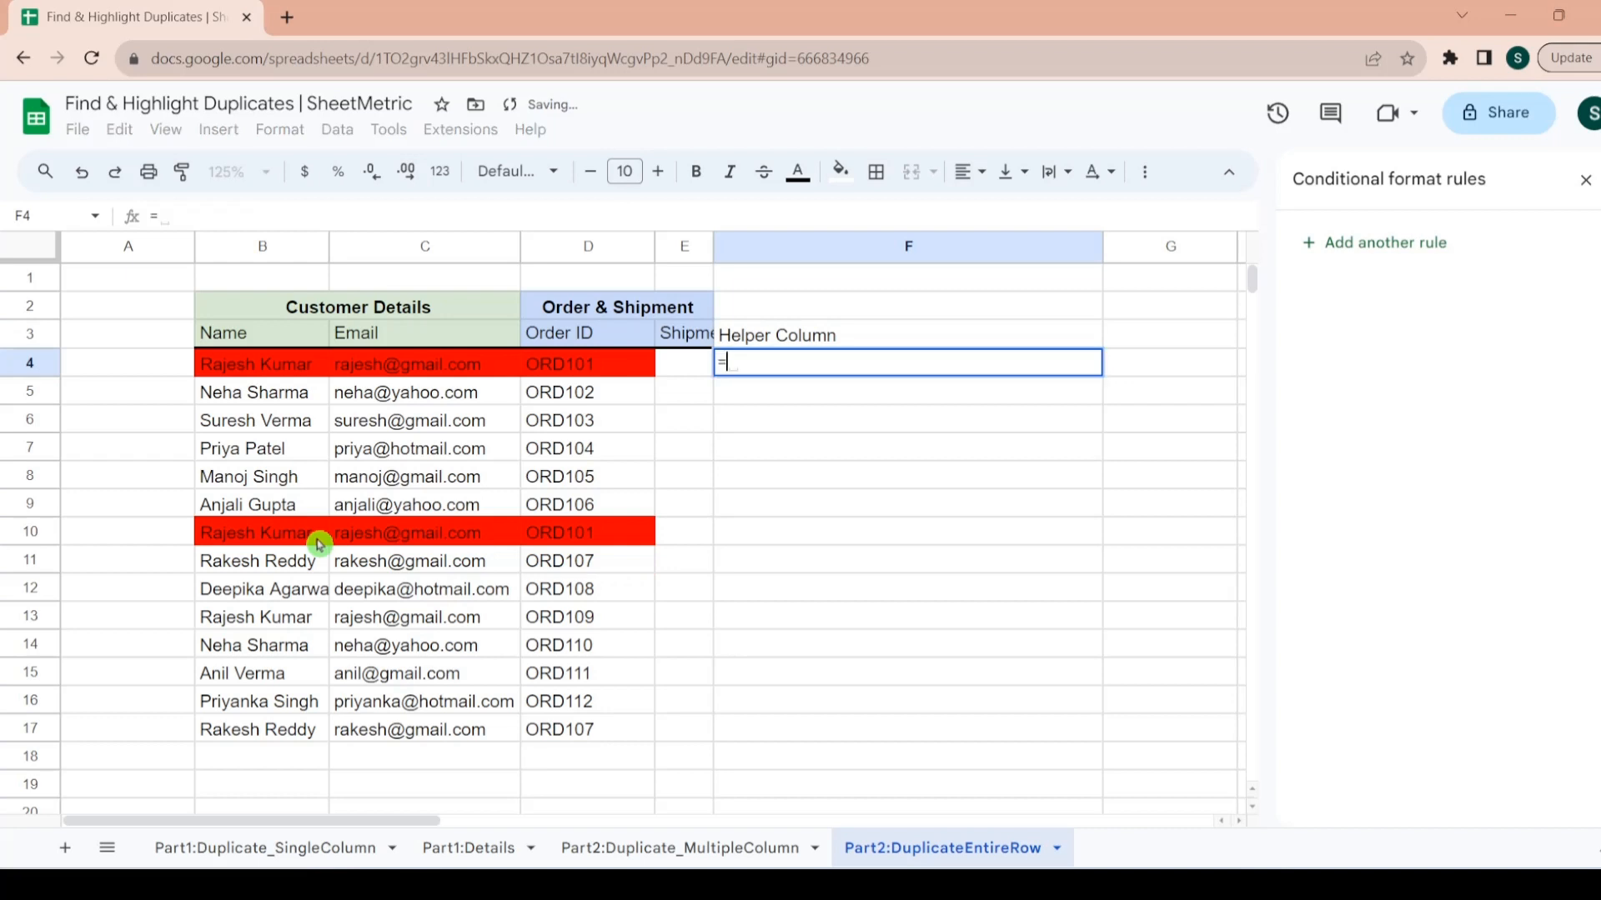
type("concate")
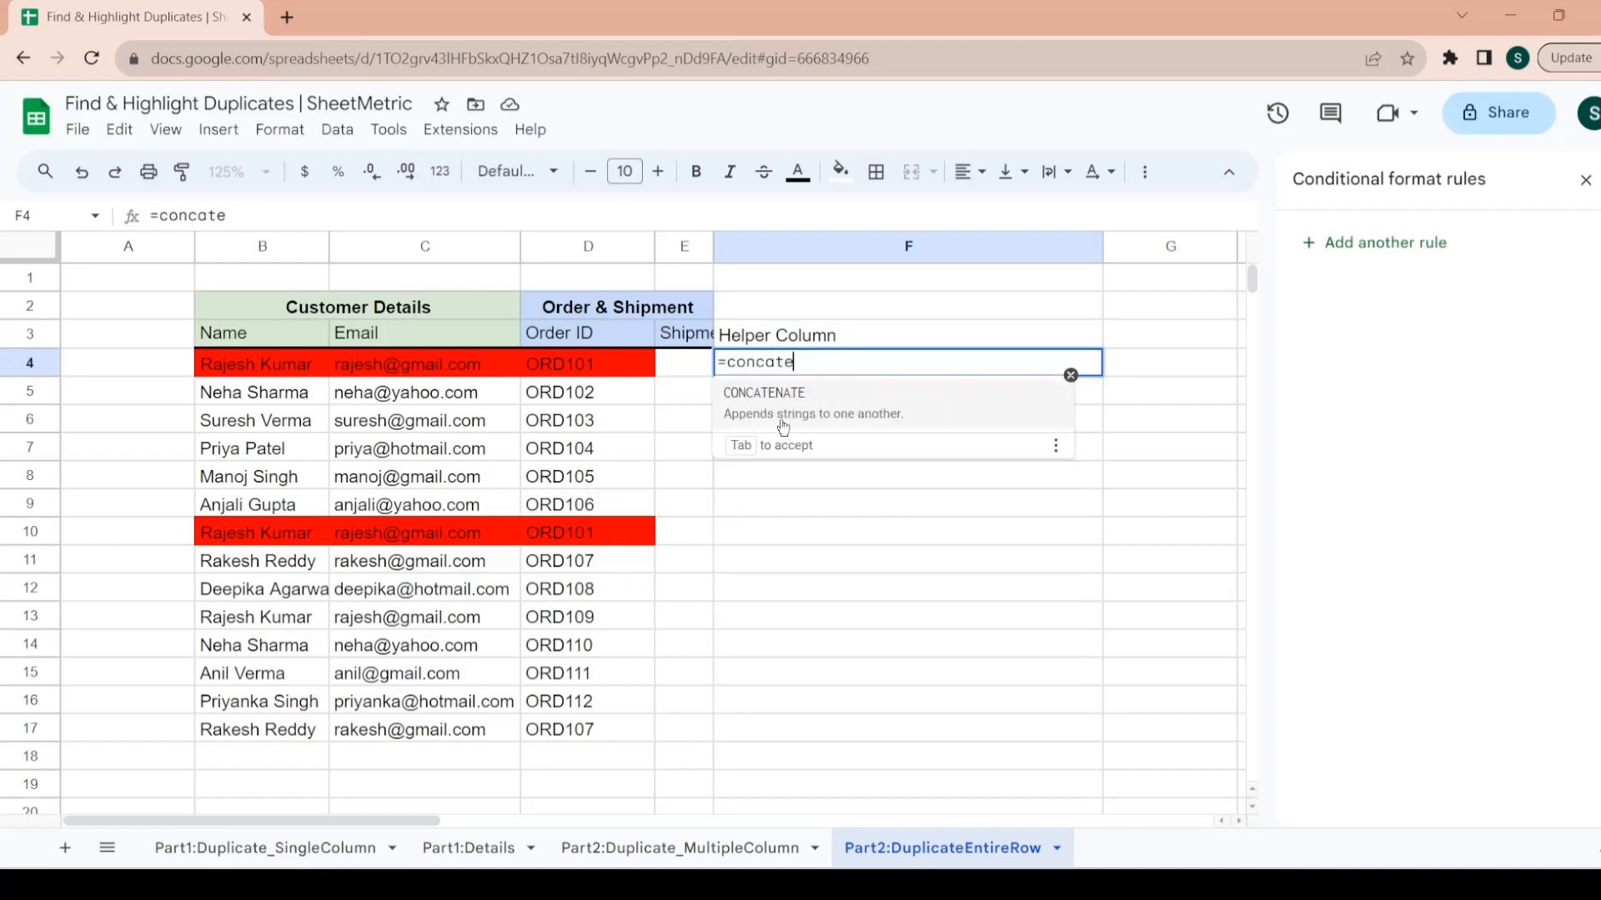
left_click(783, 427)
left_click(262, 370)
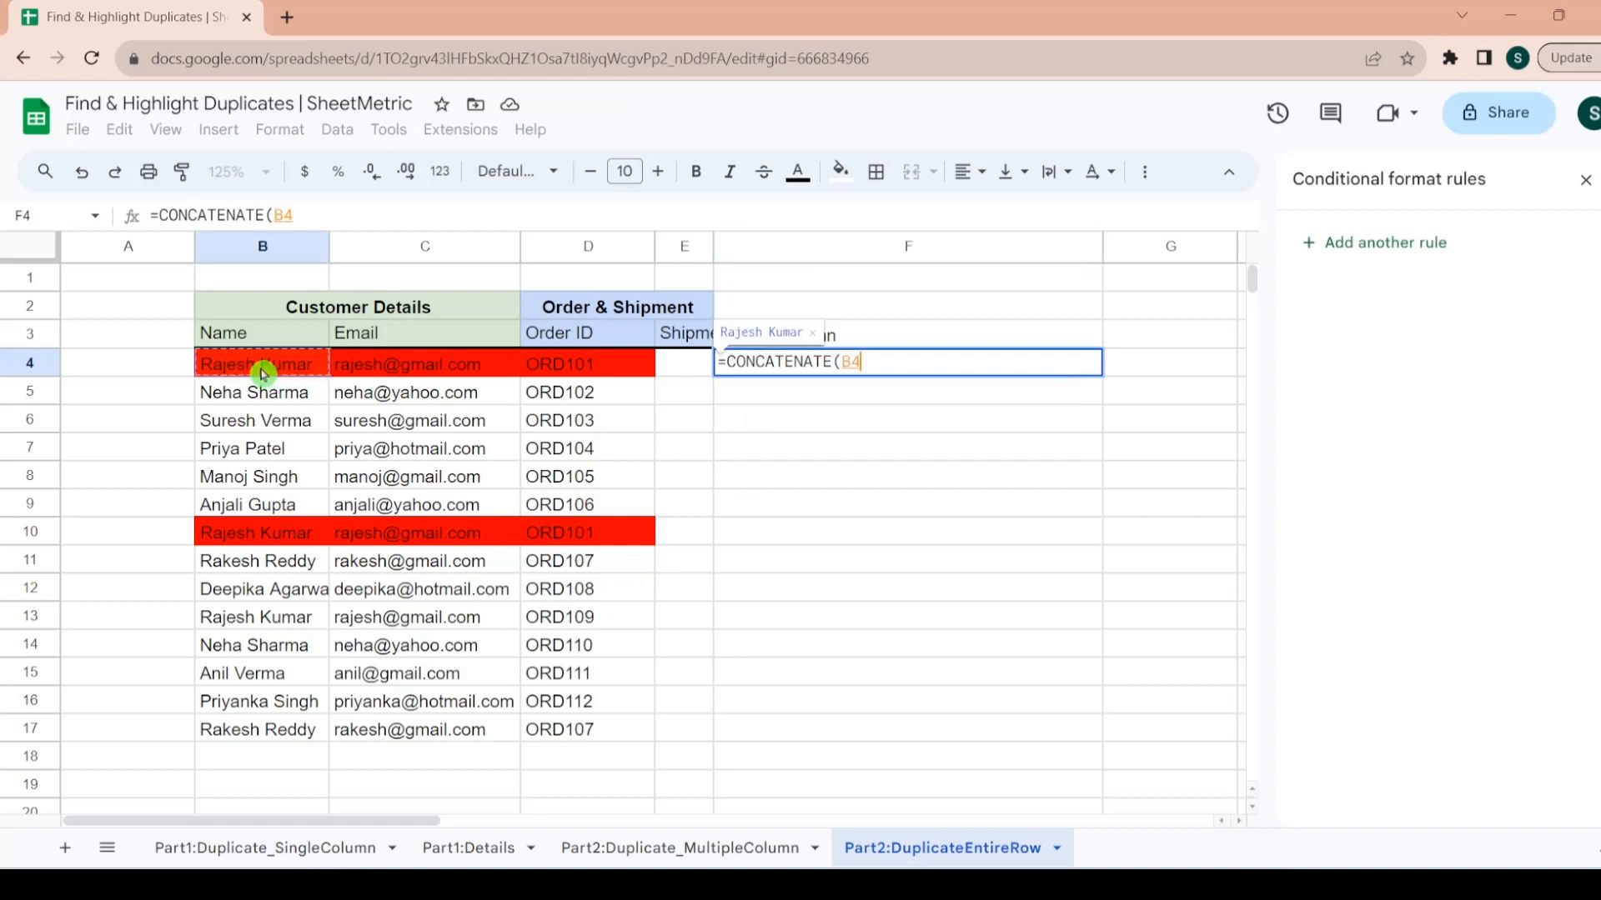
type(",")
left_click(433, 369)
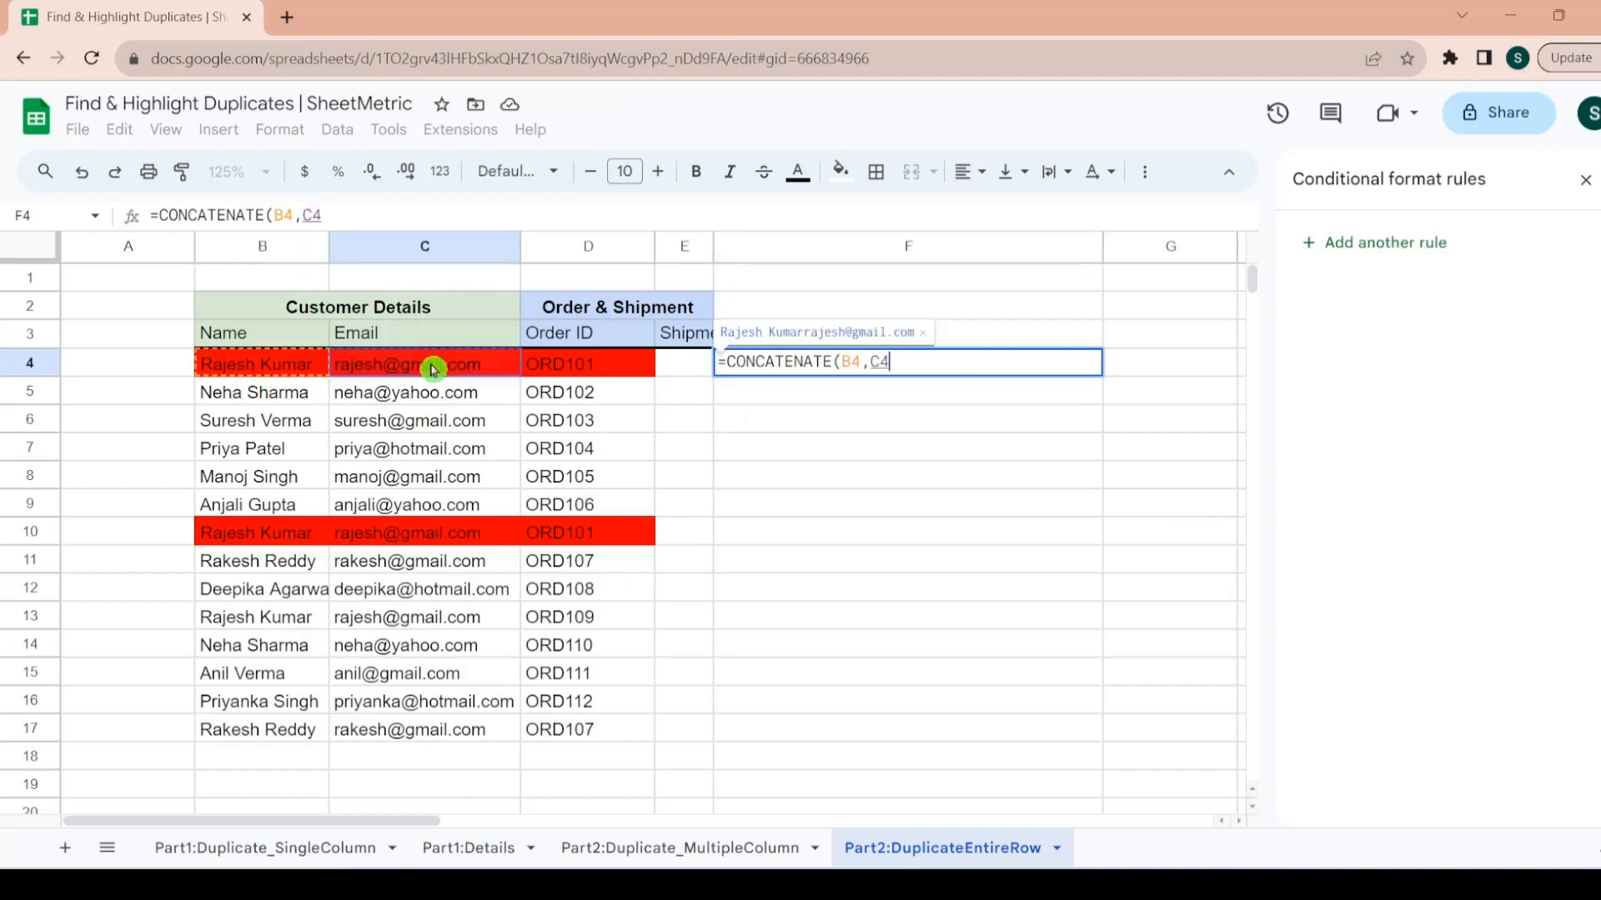
type(",")
left_click(561, 367)
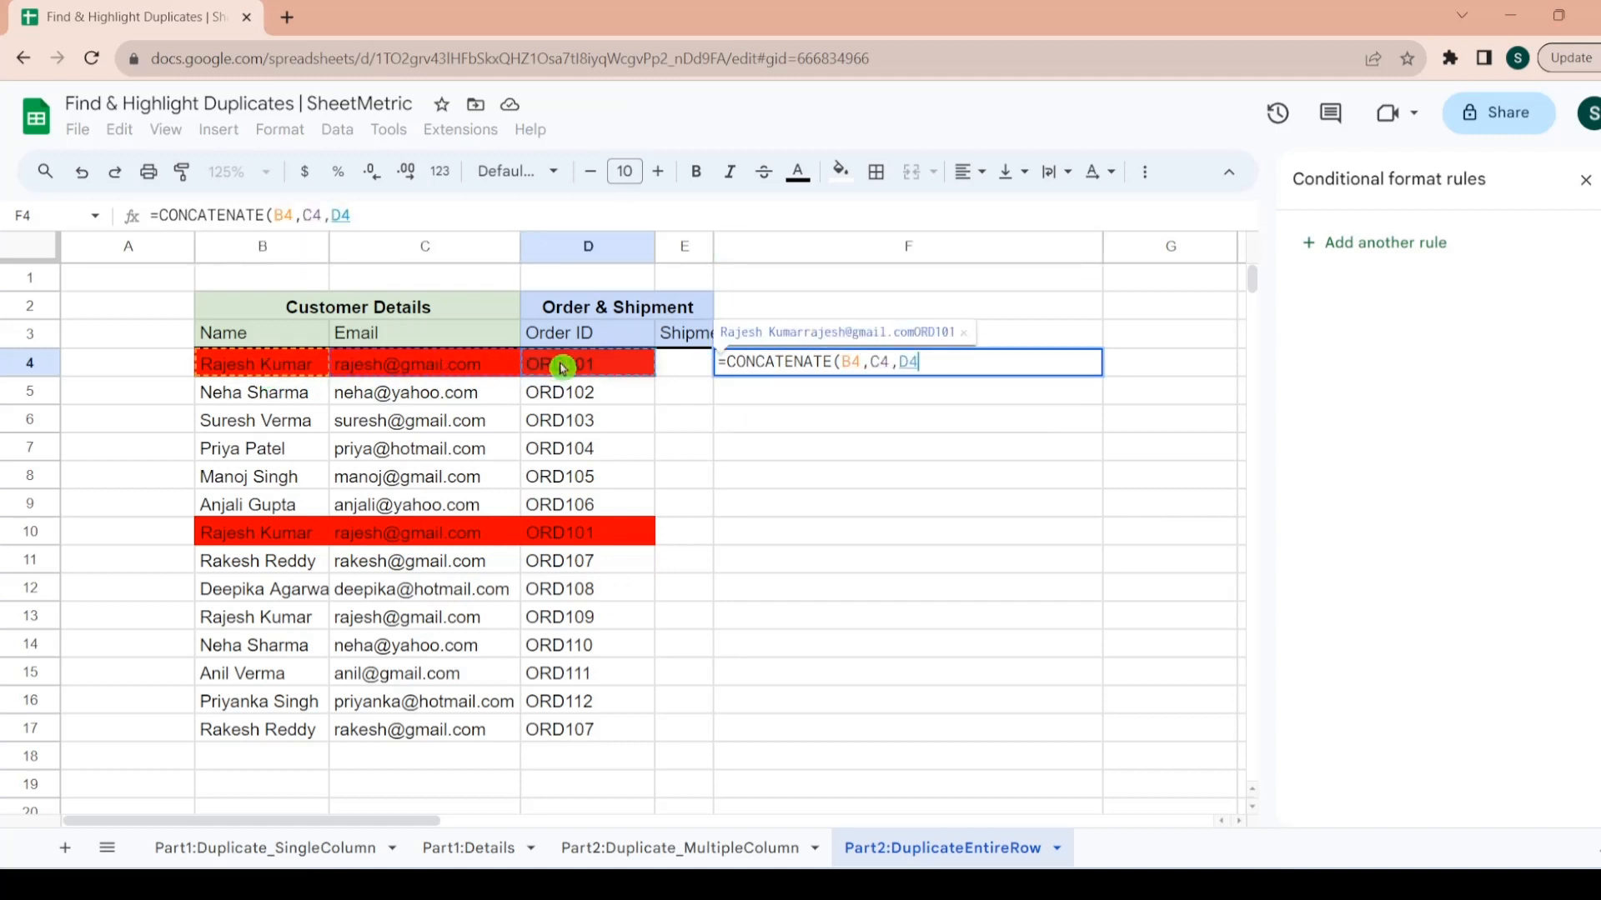
type(")")
key("Return")
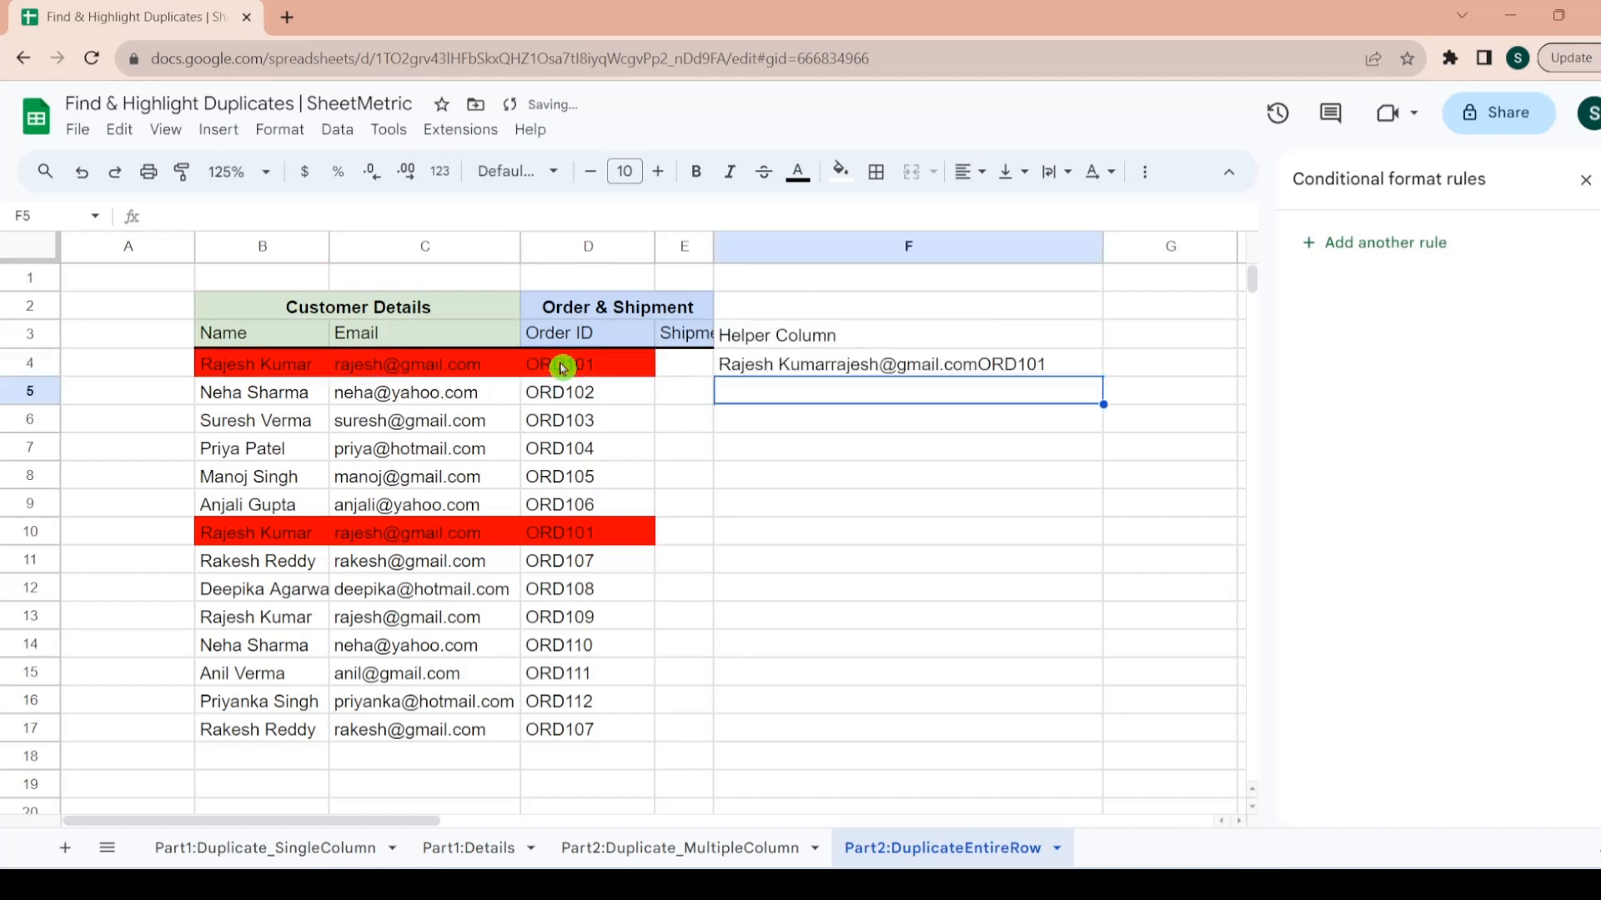
- Fill the F4 concatenation formula down through F17
key("Up")
key("shift+Down")
key("shift+Down")
key("shift+Down")
key("shift+Down")
key("shift+Down")
key("shift+Down")
key("shift+Down")
key("shift+Down")
key("shift+Down")
key("shift+Down")
key("shift+Down")
key("shift+Down")
key("shift+Down")
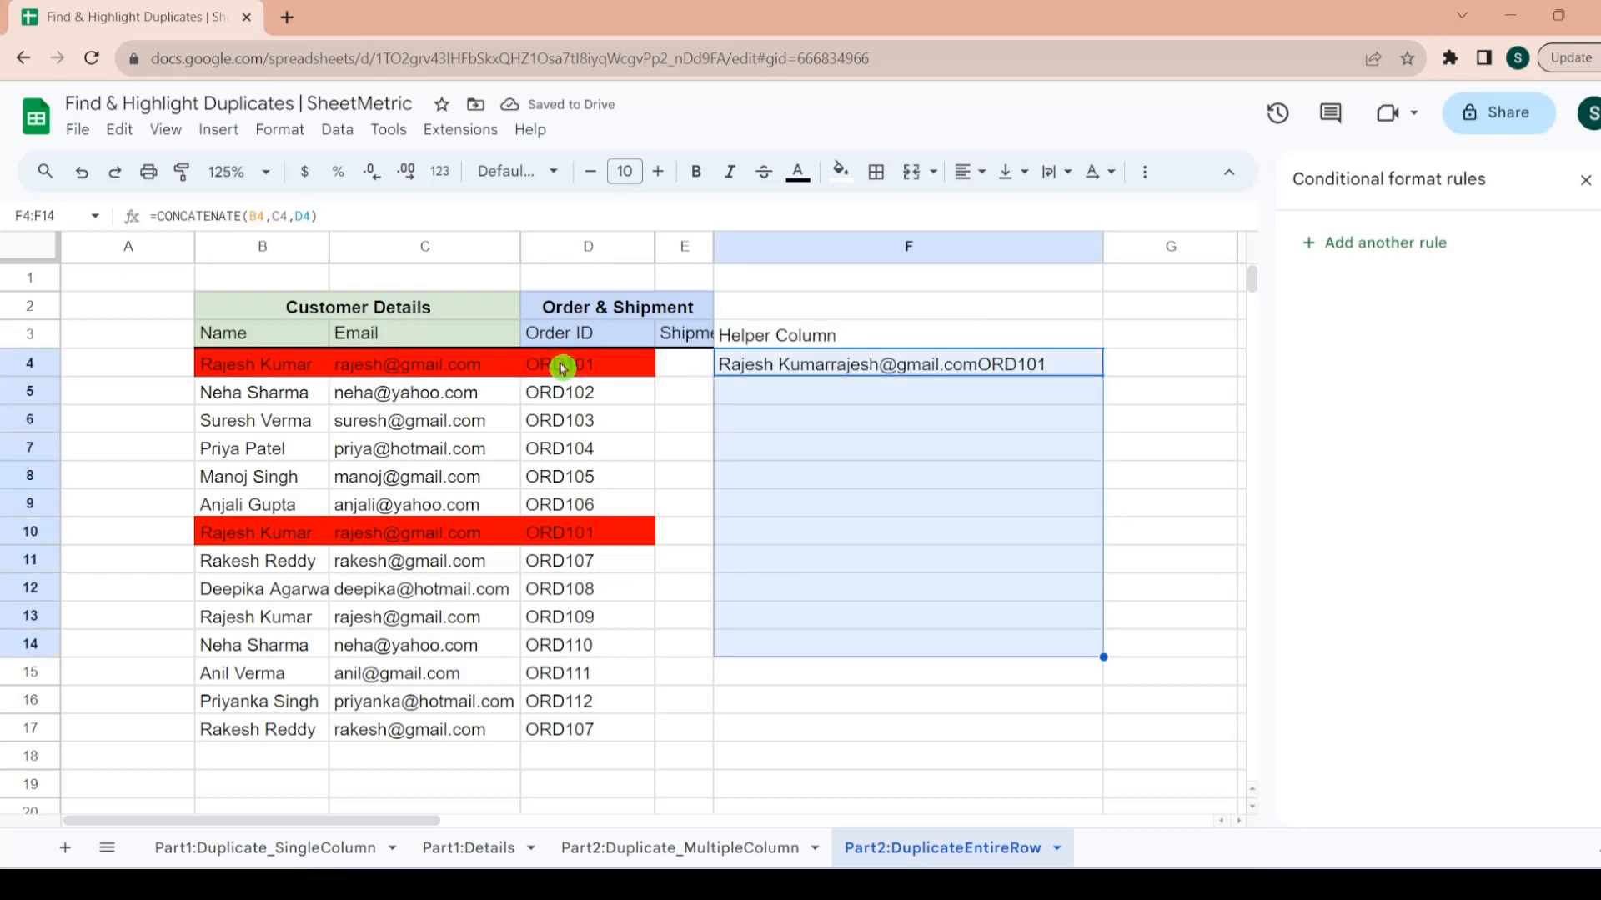
key("ctrl+d")
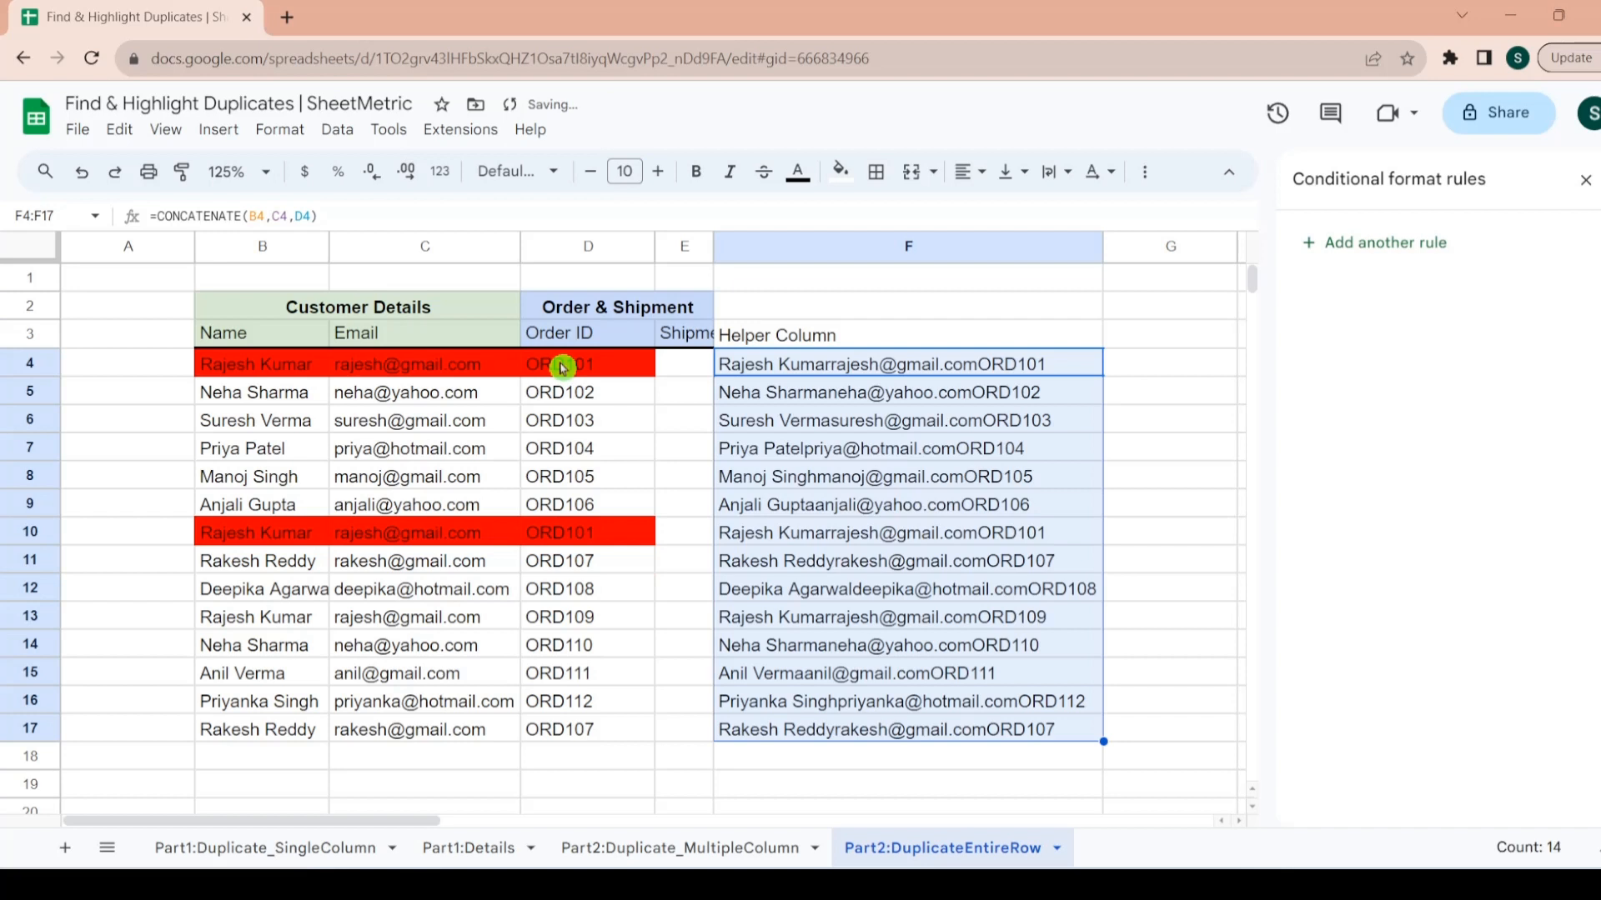
- Review the combined values in F4:F17 and consult the Part1:Duplicate_SingleColumn sheet before returning to Part2:DuplicateEntireRow
key("Down")
key("Up")
key("Up")
key("Down")
key("Down")
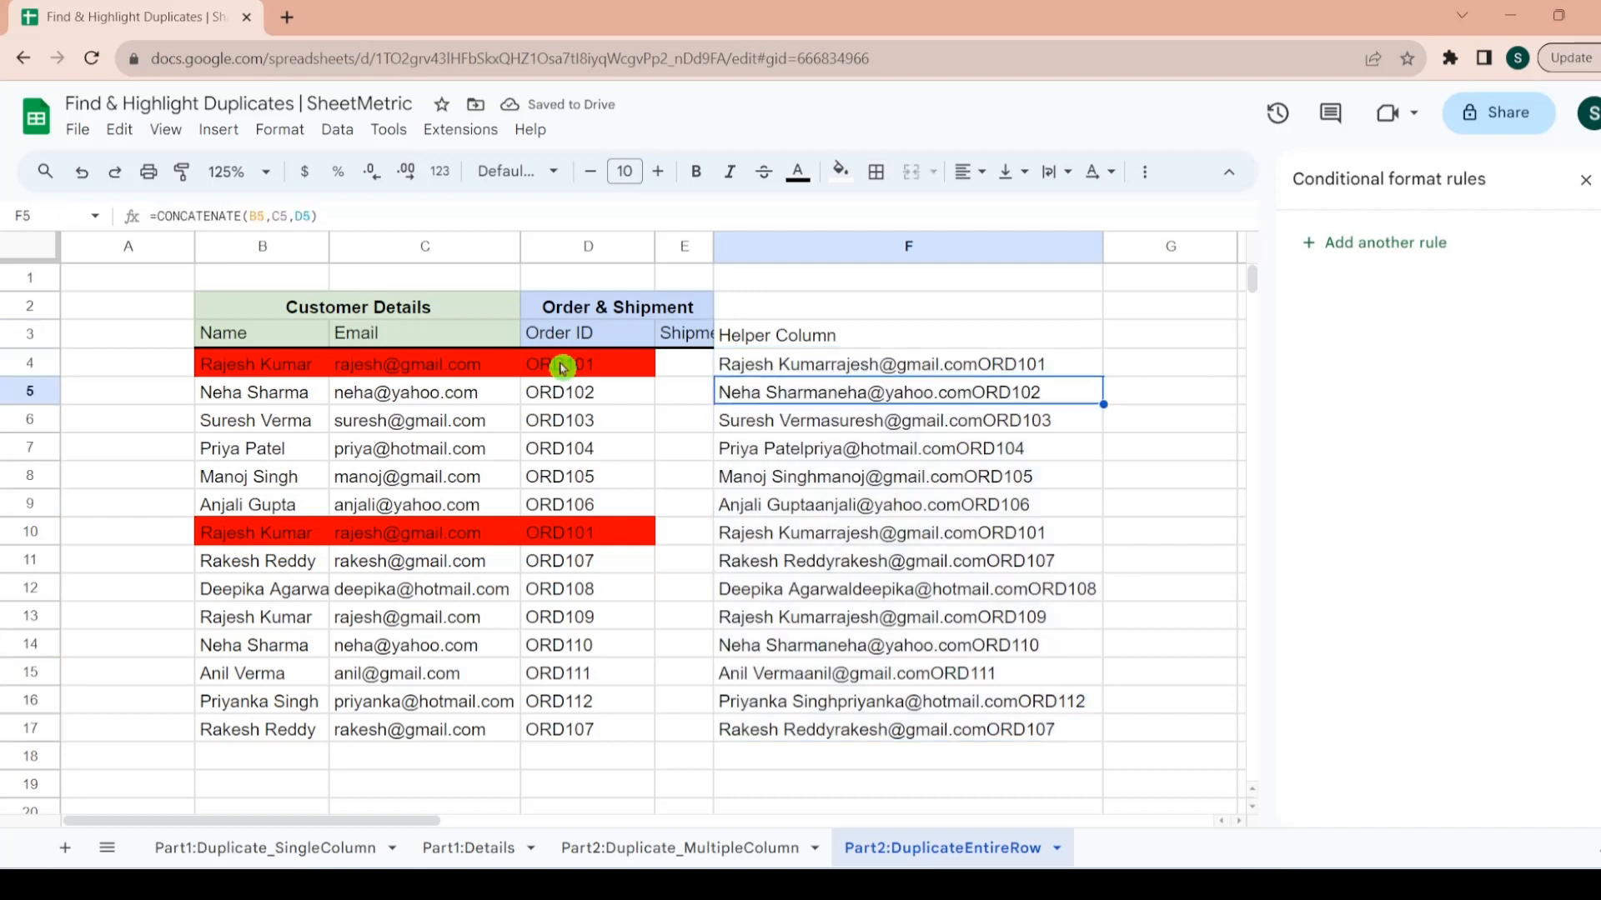
key("Up")
key("shift+Down")
key("shift+Down")
key("shift+Down")
key("shift+Down")
key("shift+Down")
key("shift+Down")
key("shift+Down")
key("shift+Down")
key("shift+Down")
key("shift+Down")
key("shift+Down")
key("shift+Down")
key("shift+Down")
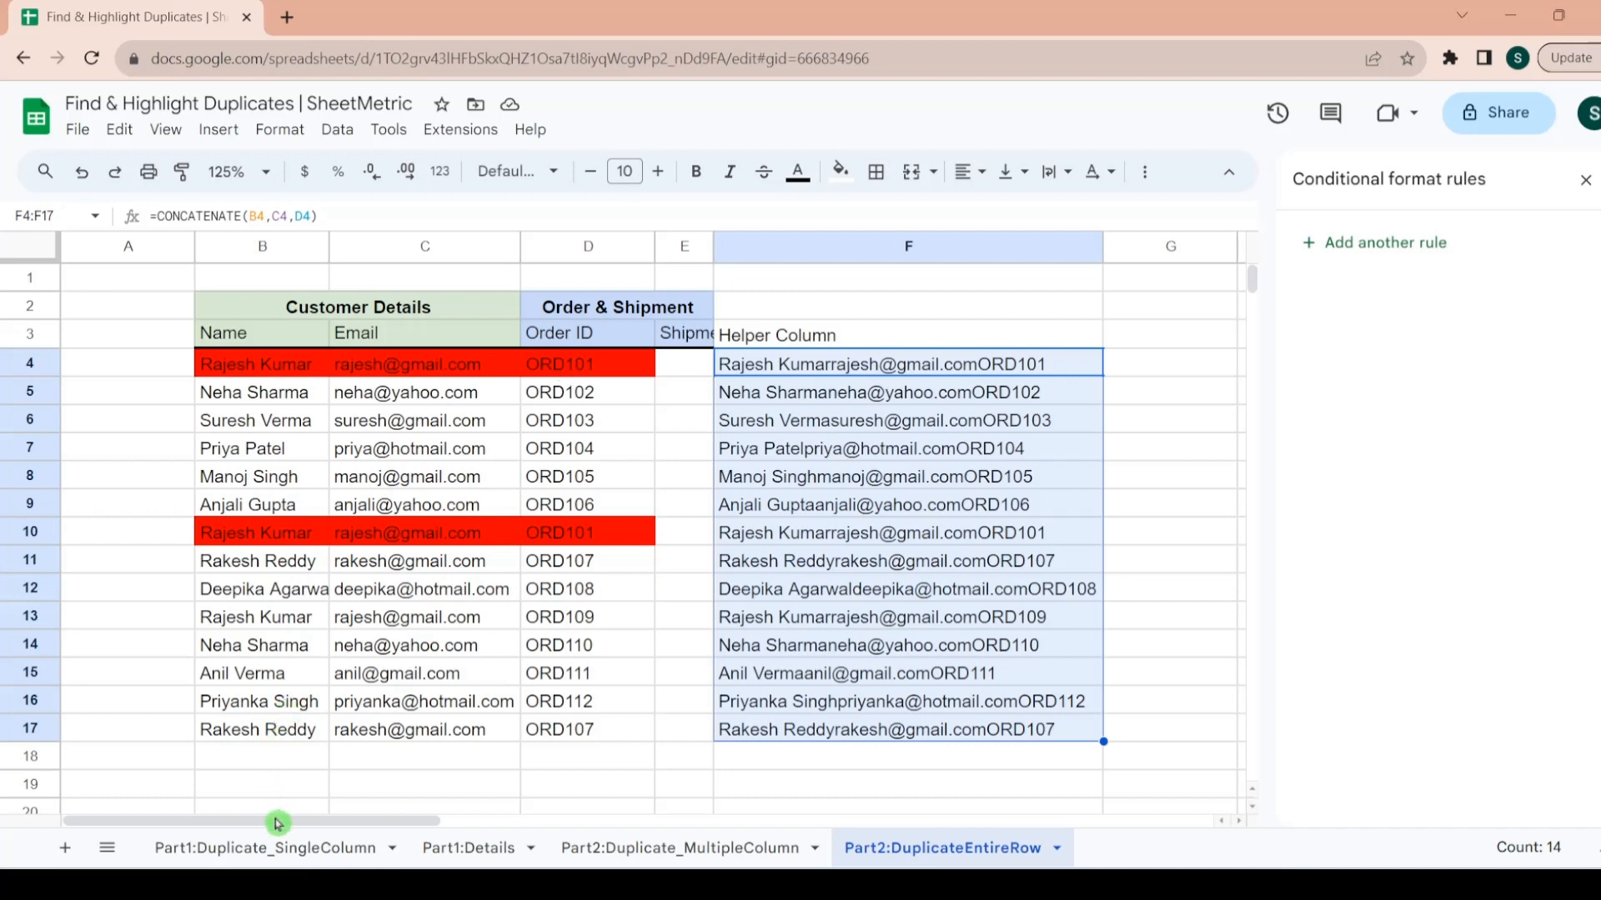
double_click(170, 858)
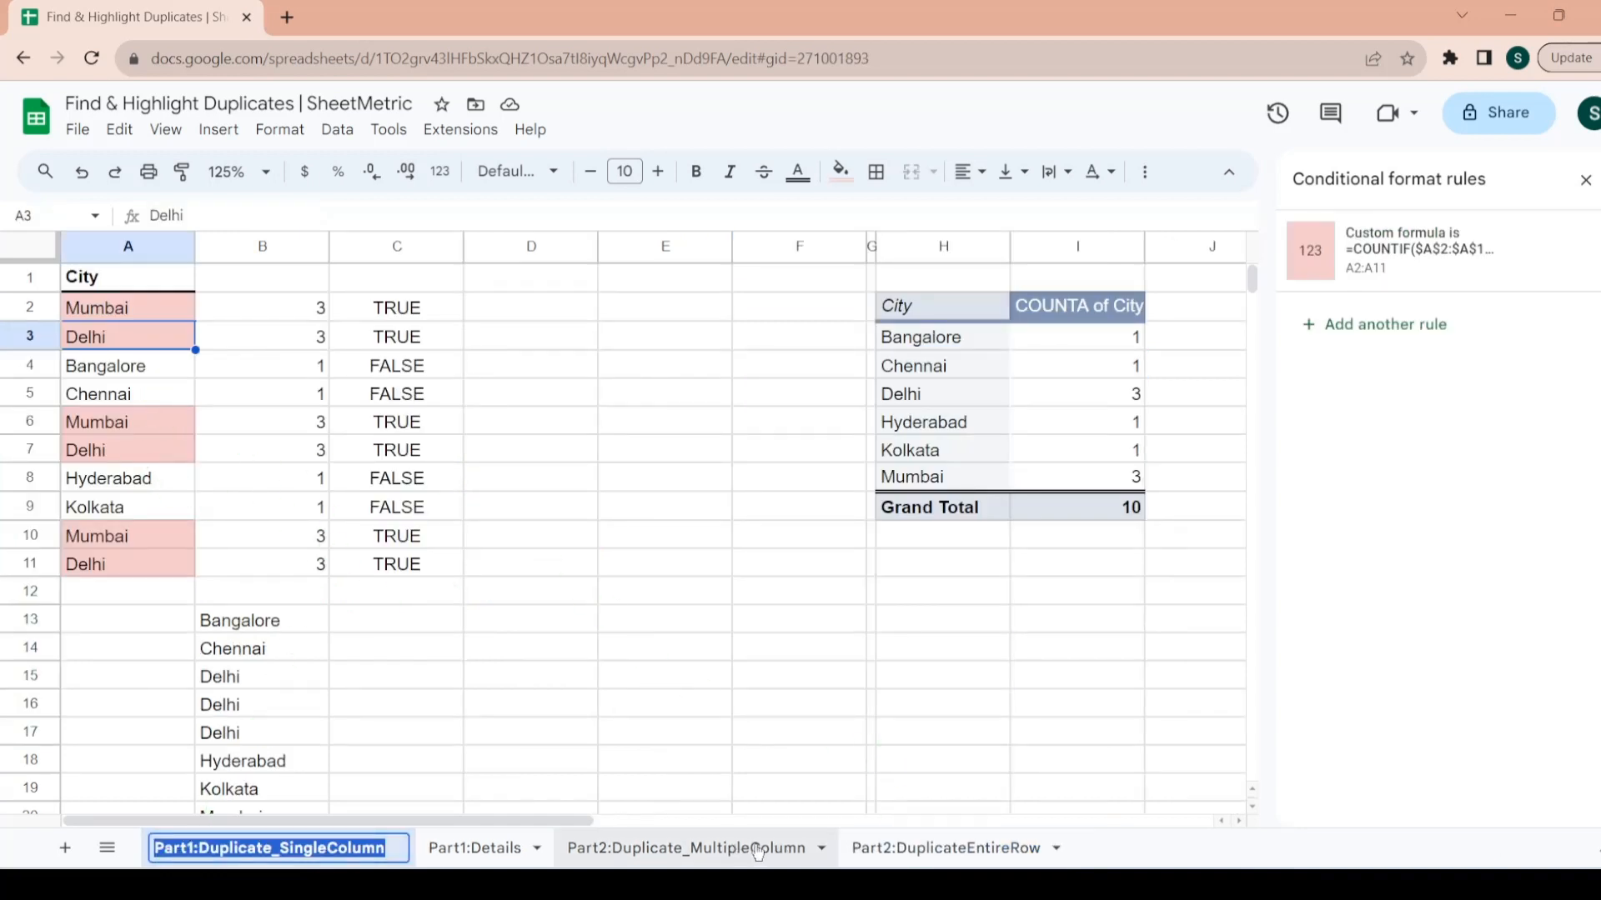
left_click(932, 850)
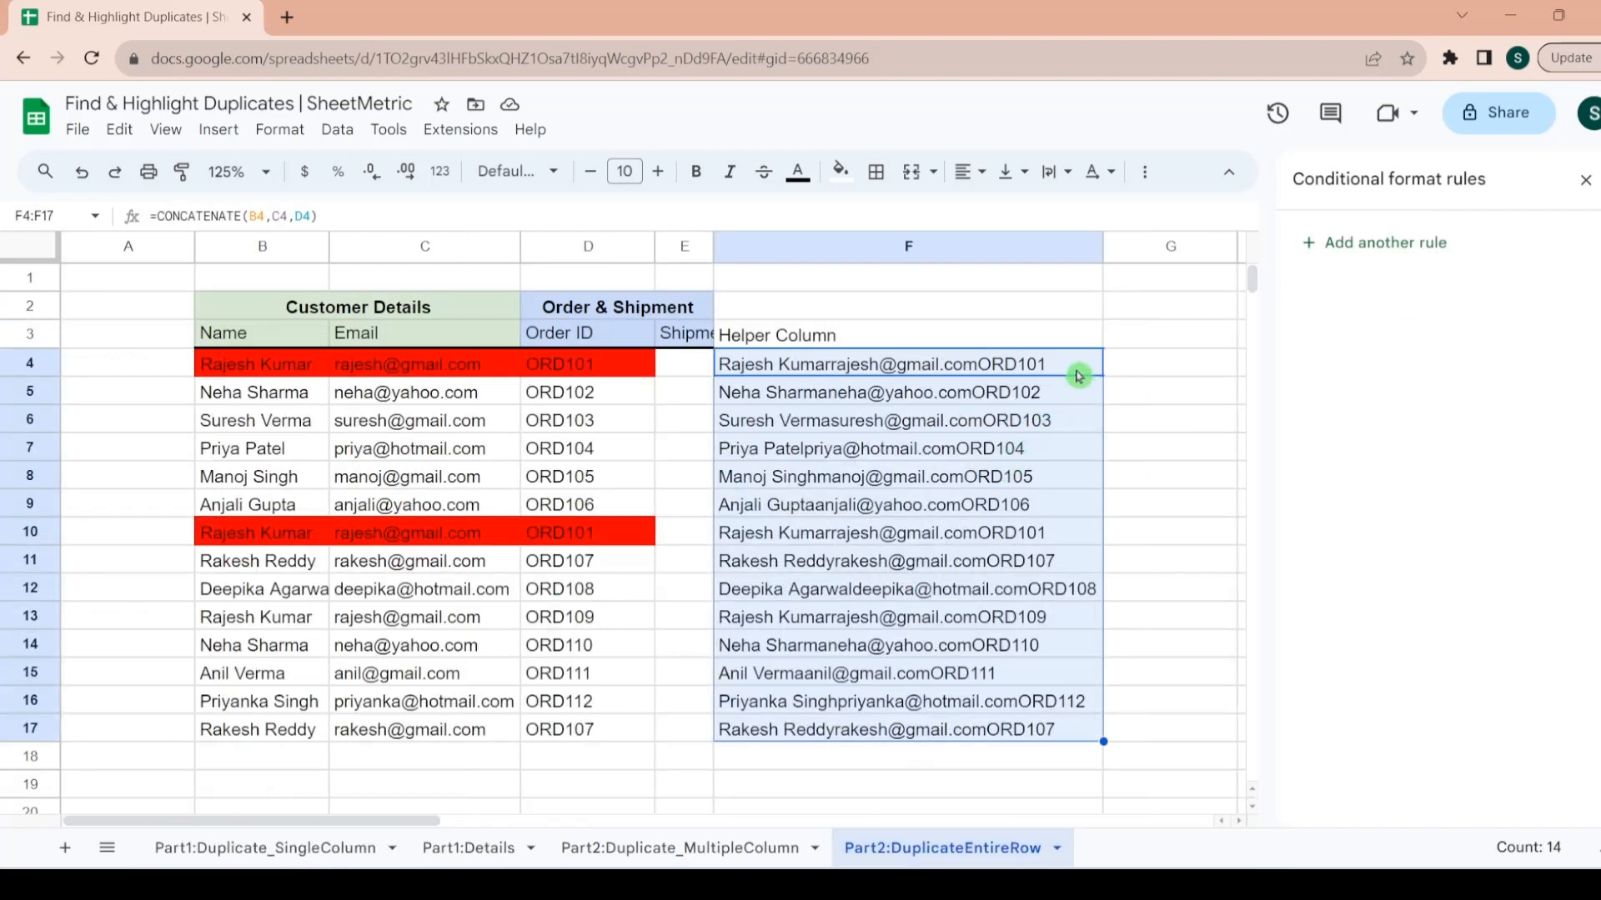
- Enter =COUNTIF($F$4:$F$17,F4)>1 in G4 to test whether the row's helper value is duplicated
left_click(1124, 372)
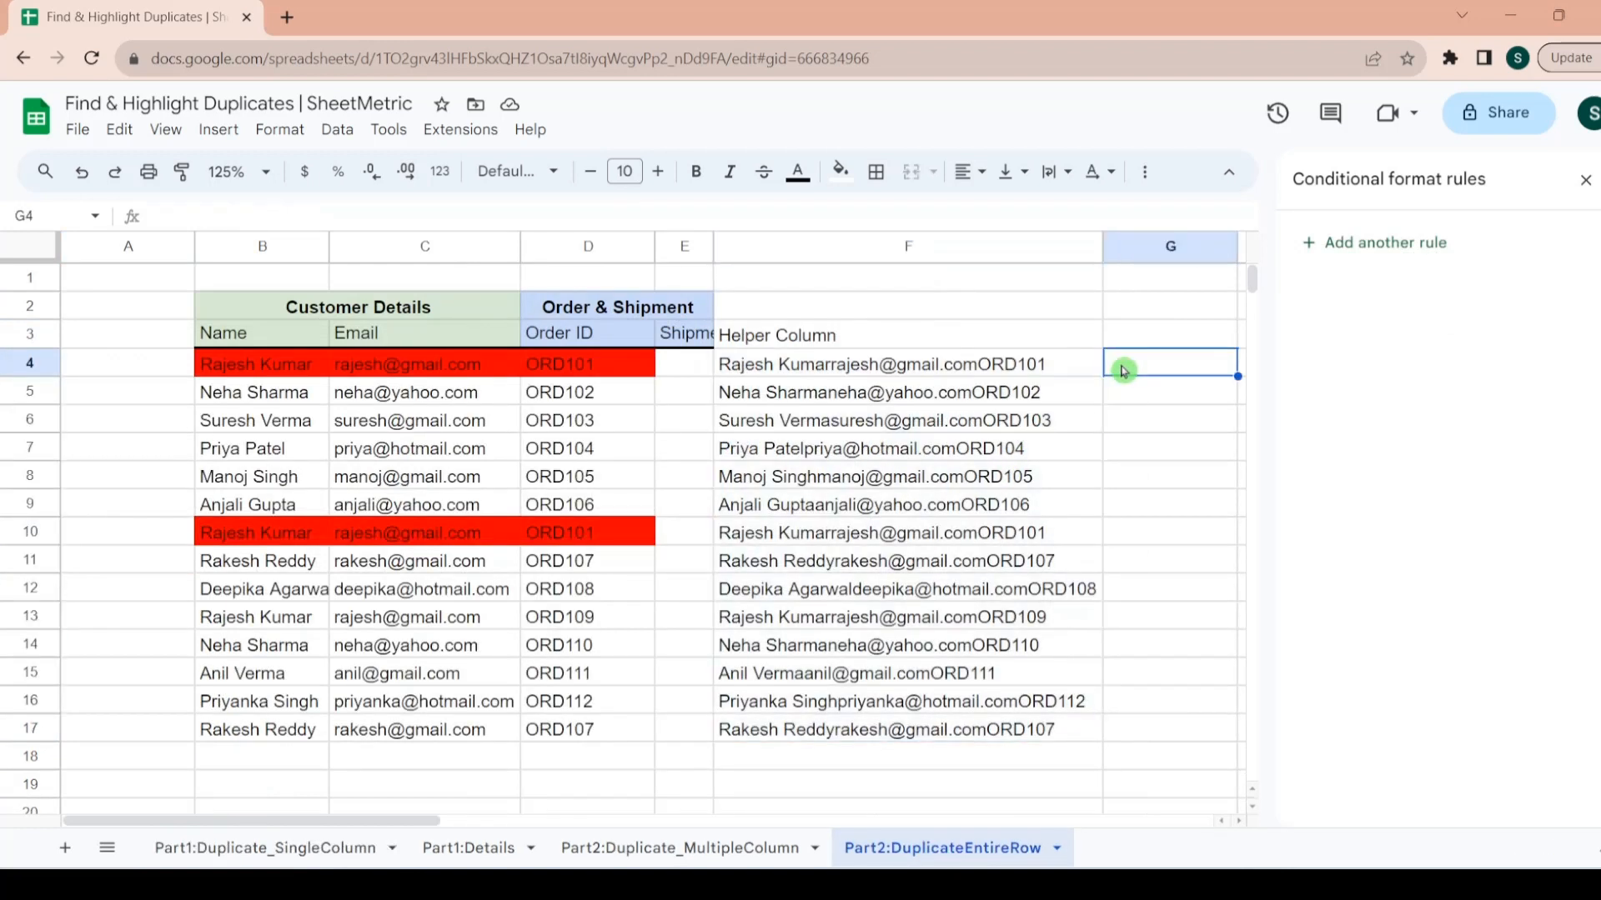
scroll(1124, 372, "right", 1)
type("=co")
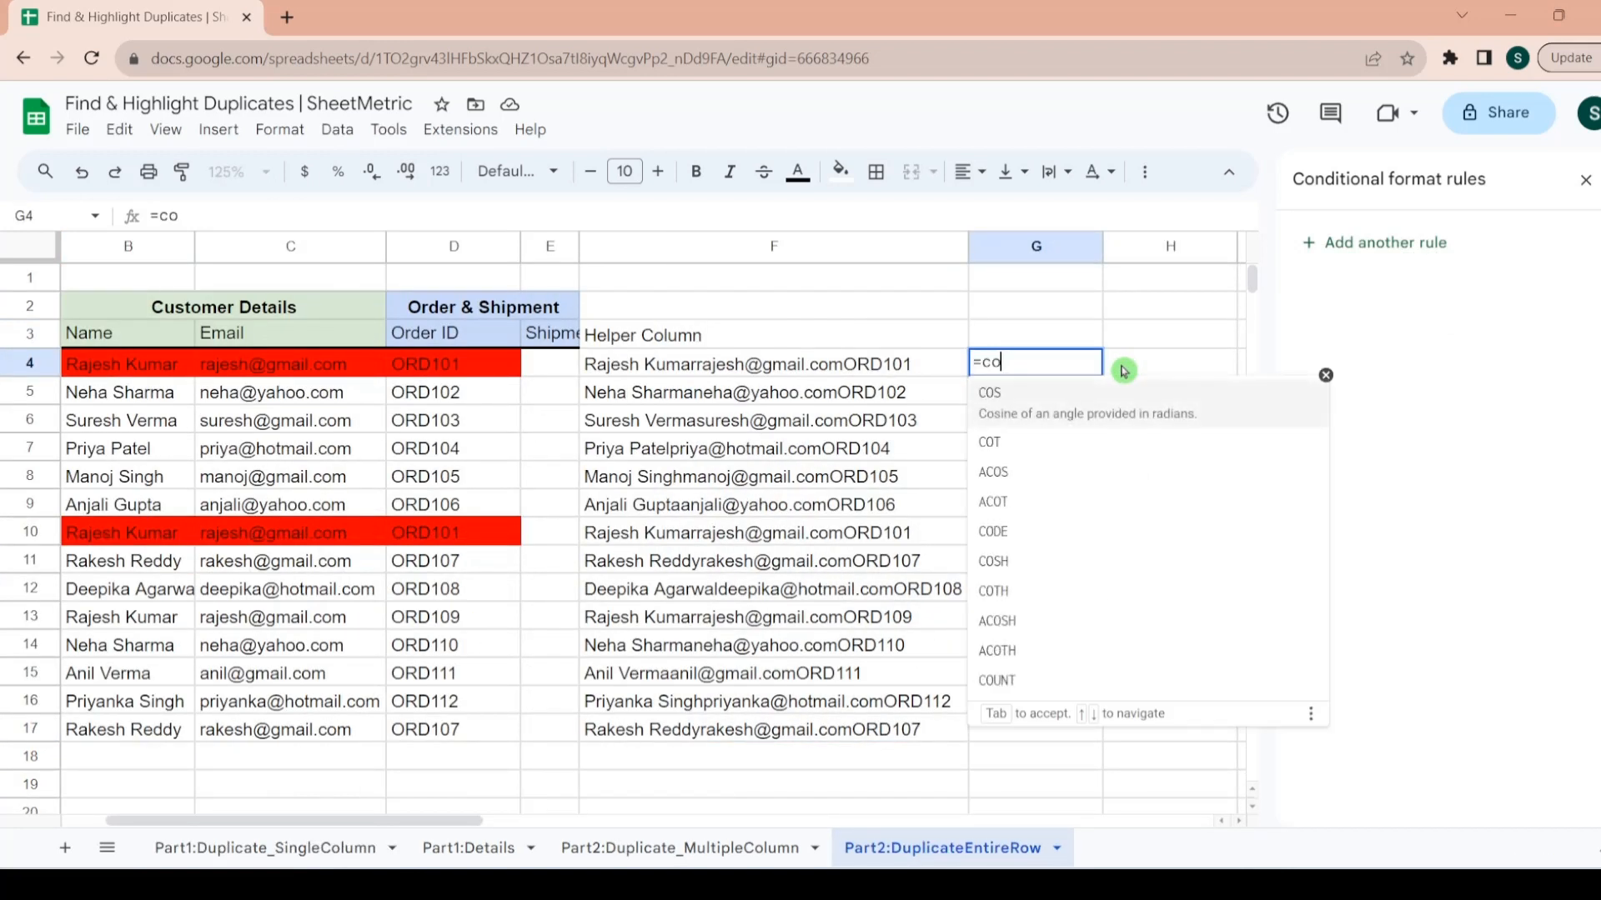
type("untif")
key("Tab")
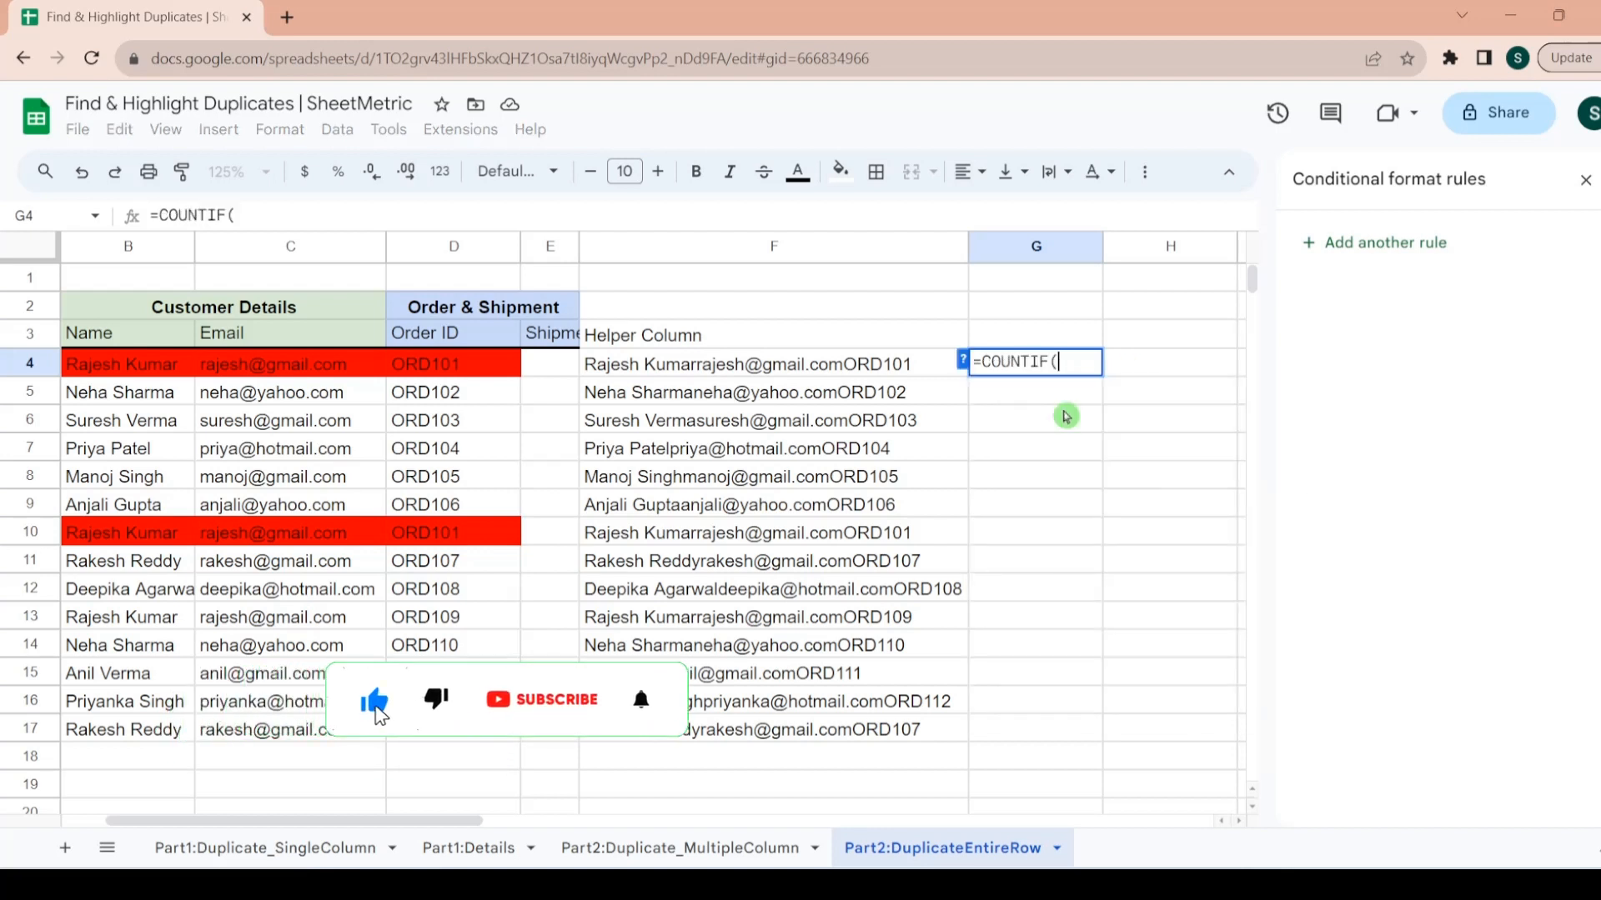
left_click(692, 370)
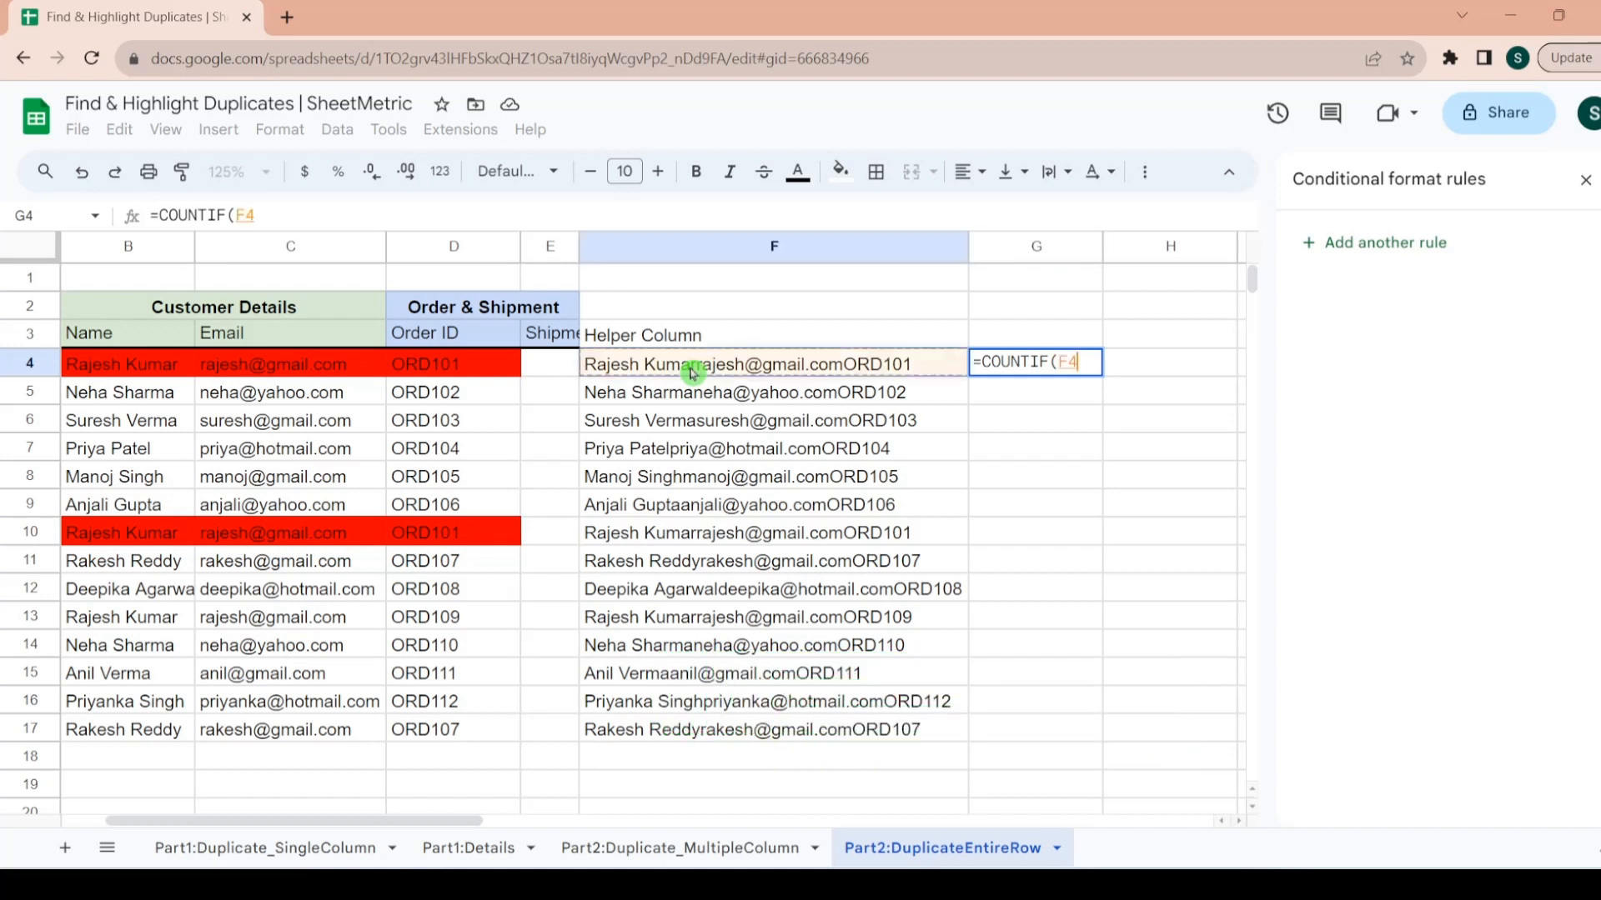
key("shift+Down")
key("shift+Down")
key("shift+Down")
key("shift+Down")
key("shift+Down")
key("shift+Down")
key("shift+Down")
key("shift+Down")
key("shift+Down")
key("shift+Down")
key("shift+Down")
key("shift+Down")
key("shift+Down")
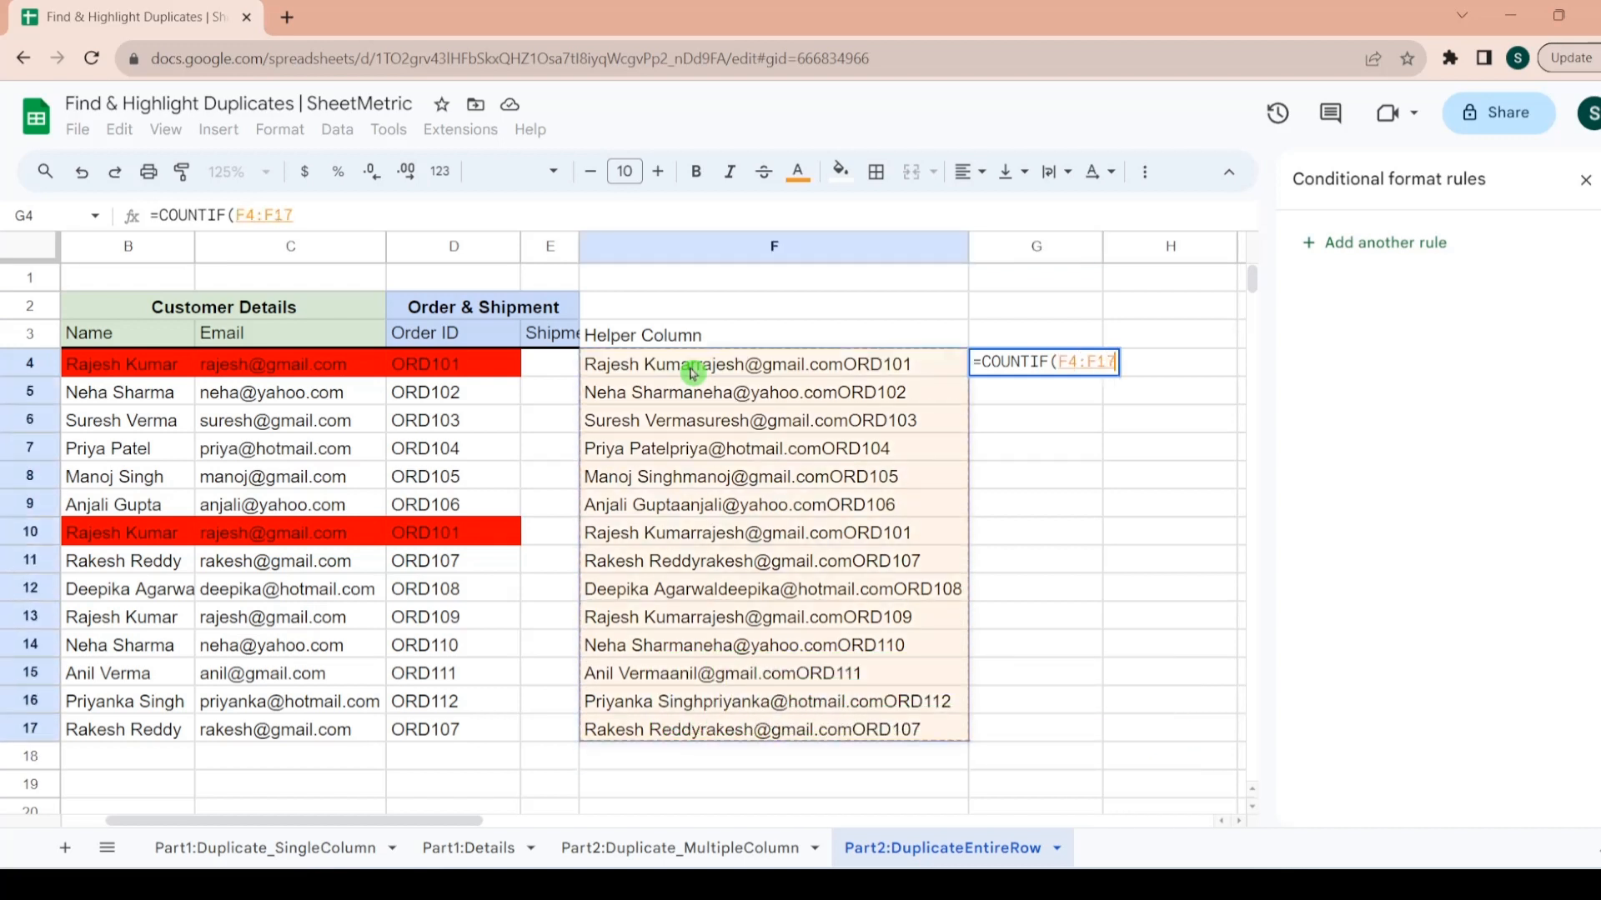
key("F4")
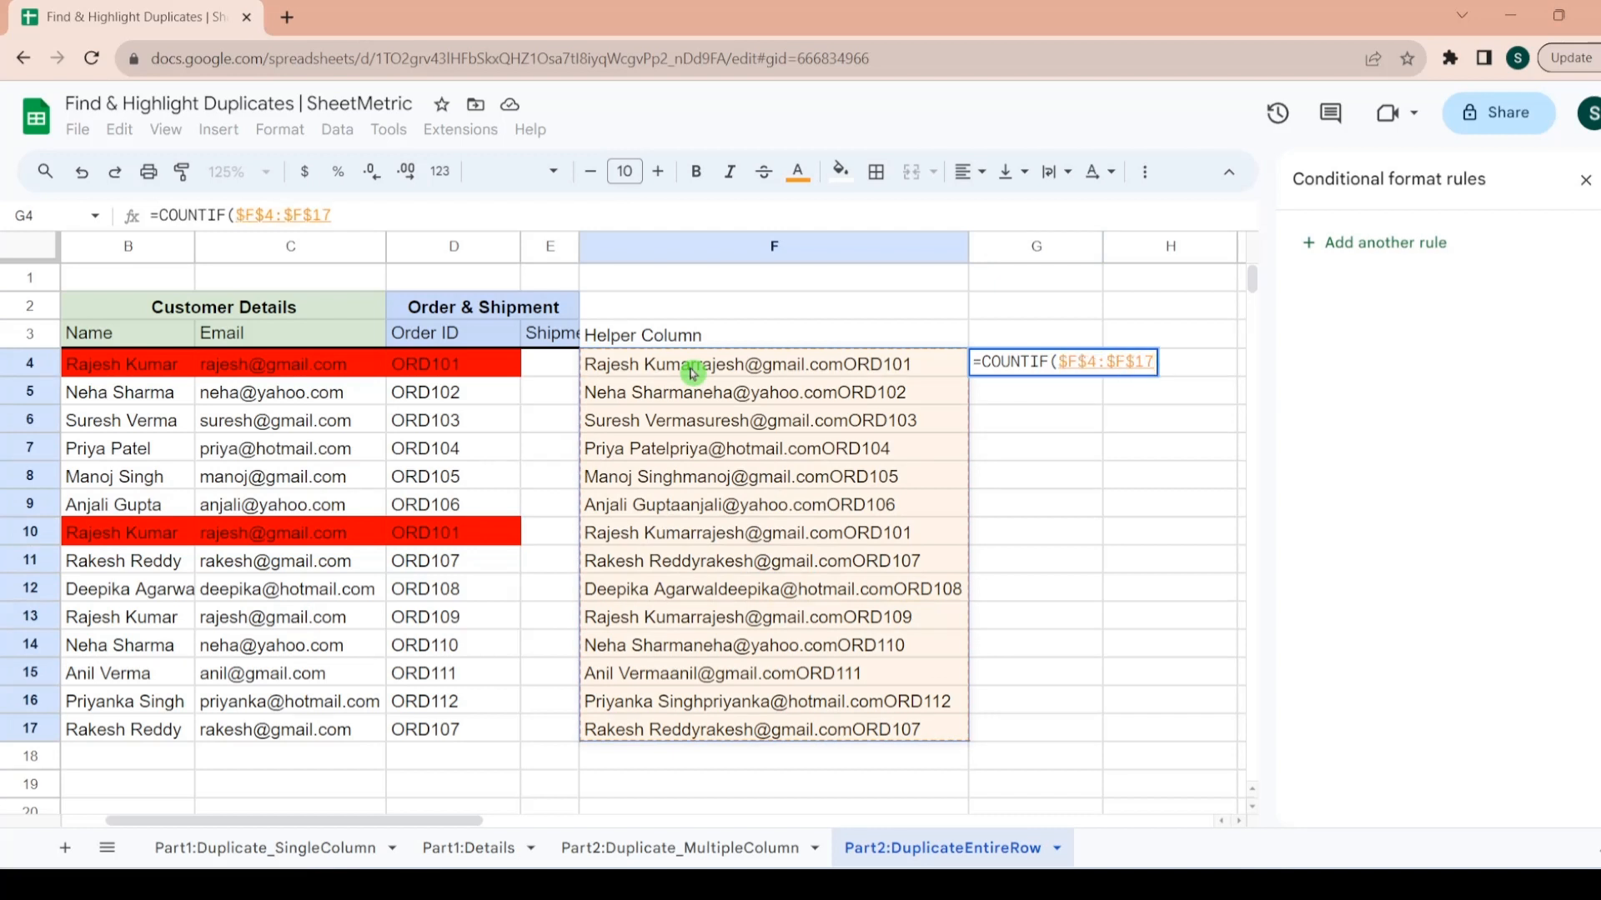
type(",")
left_click(744, 367)
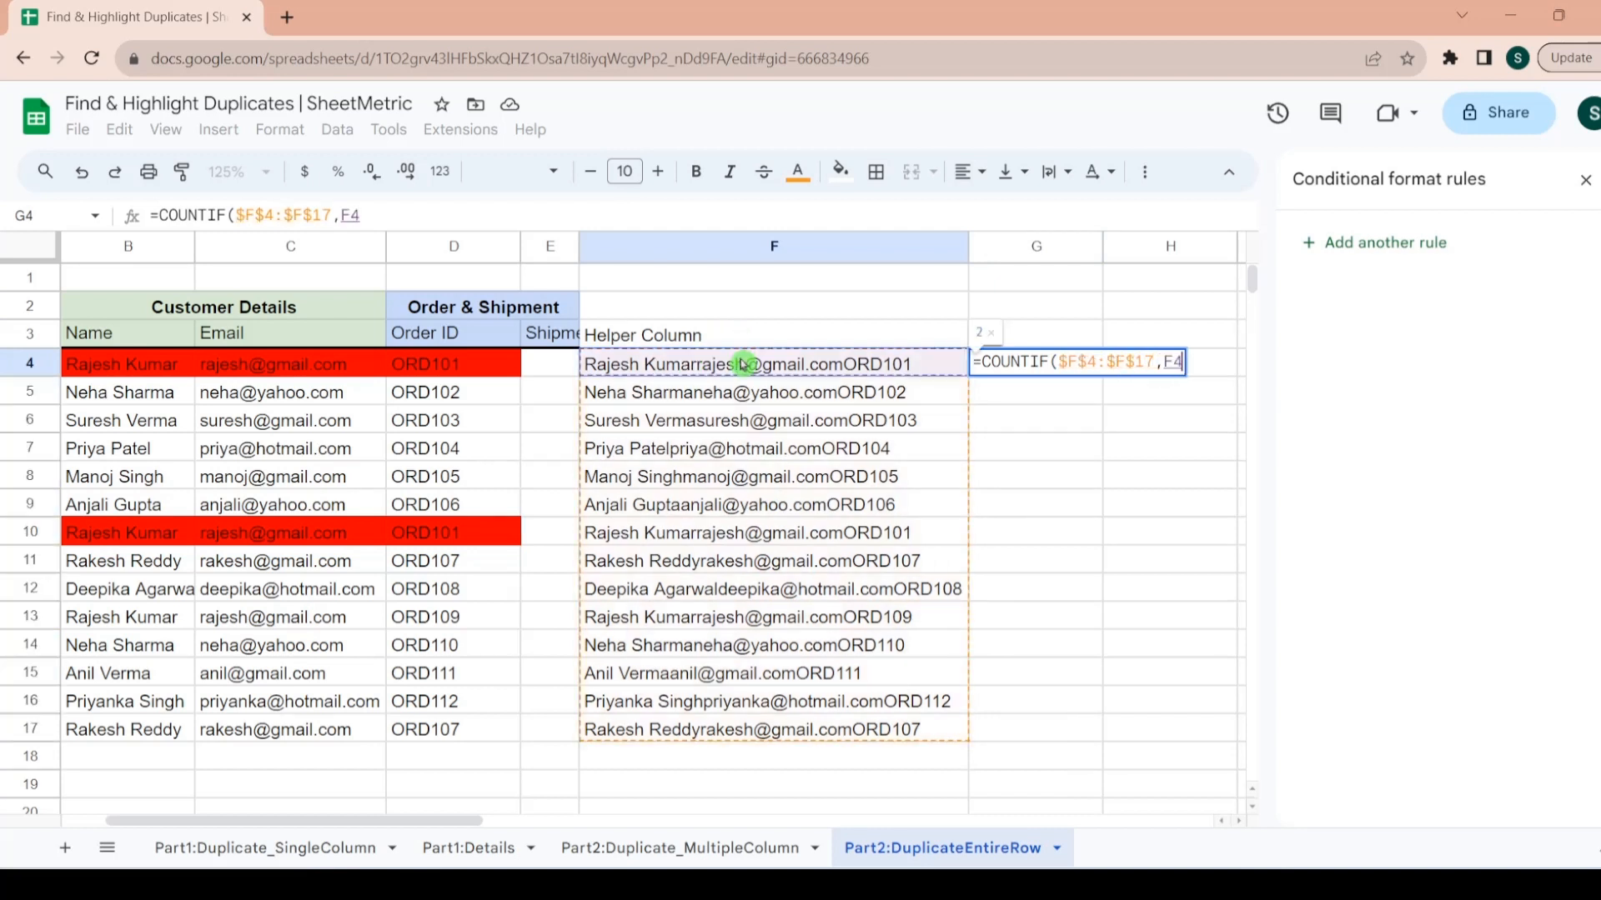
type(")")
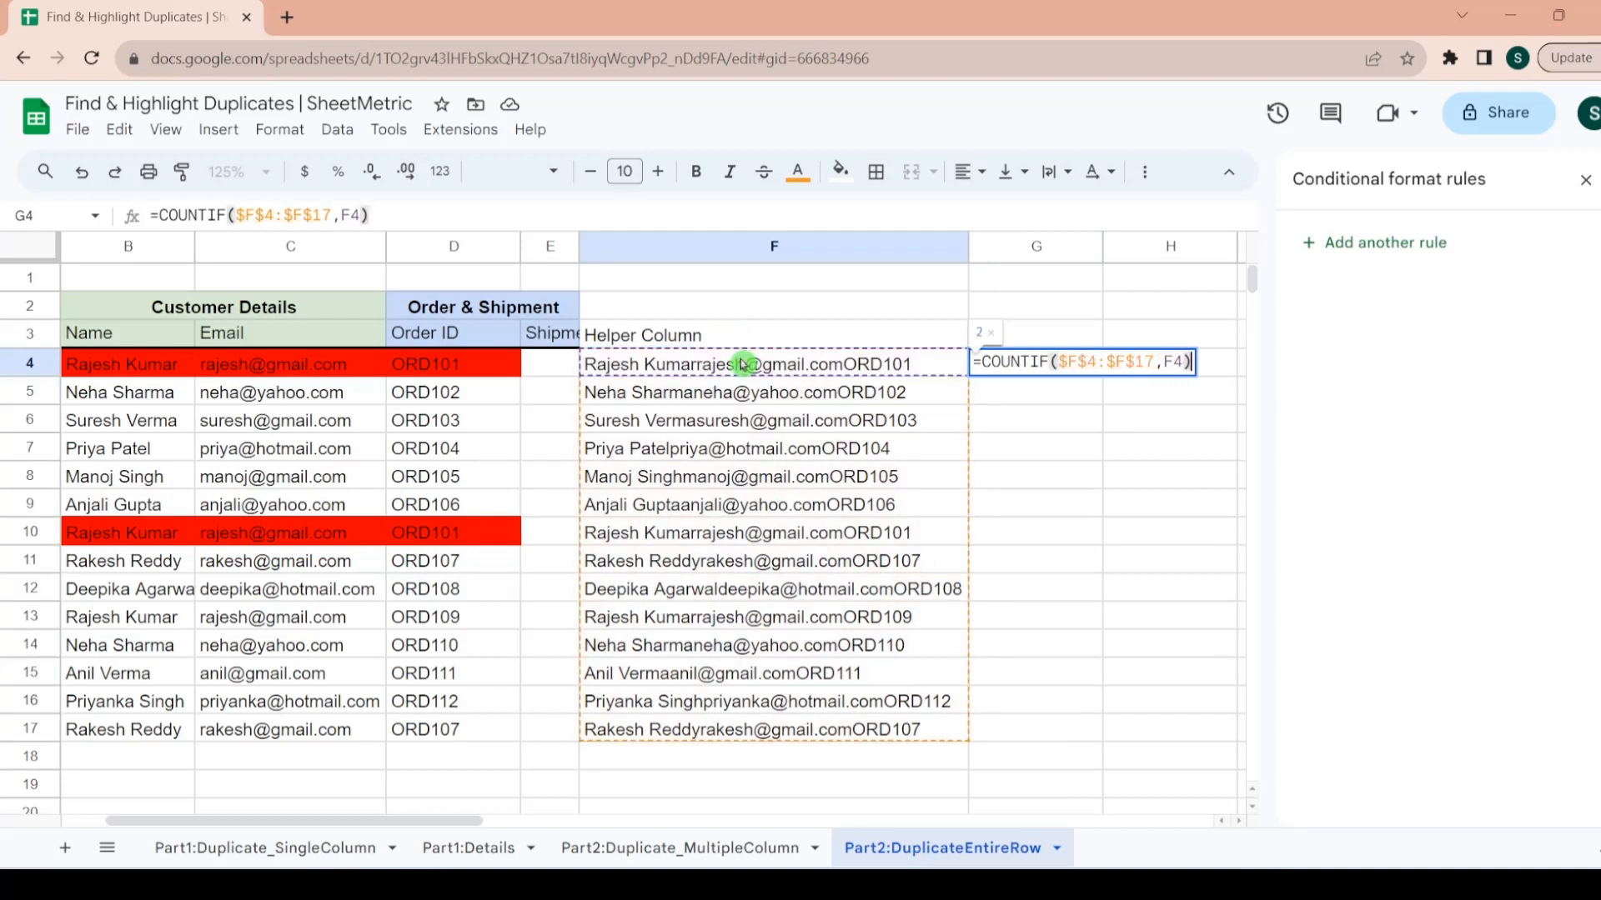
type(">1")
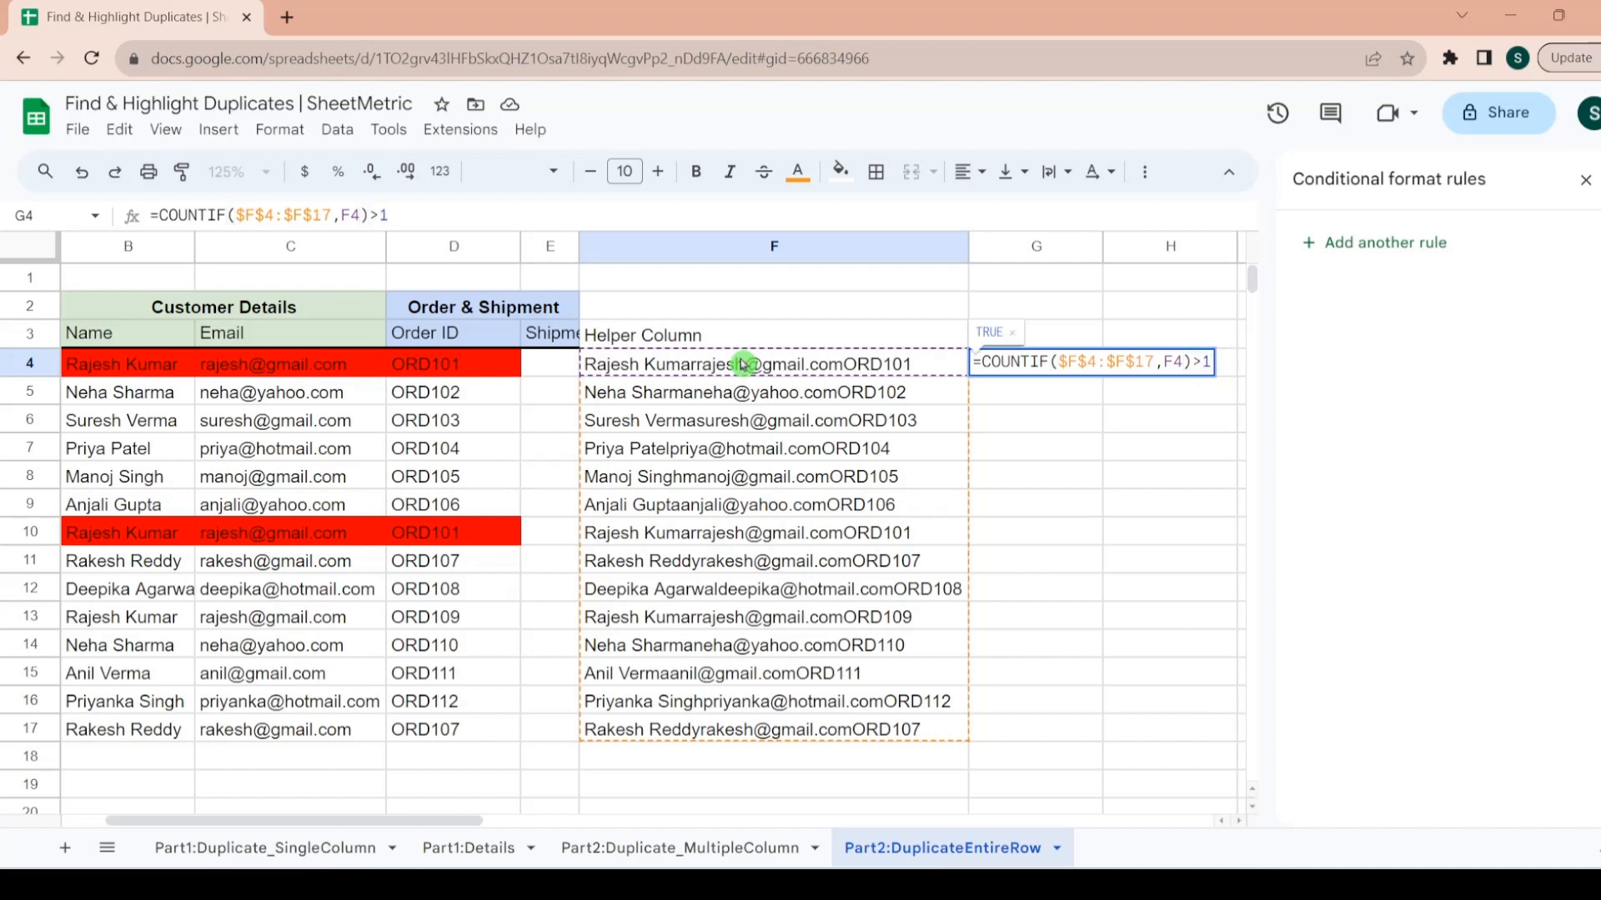
key("Return")
- Fill the G4 COUNTIF formula down through G17
key("Up")
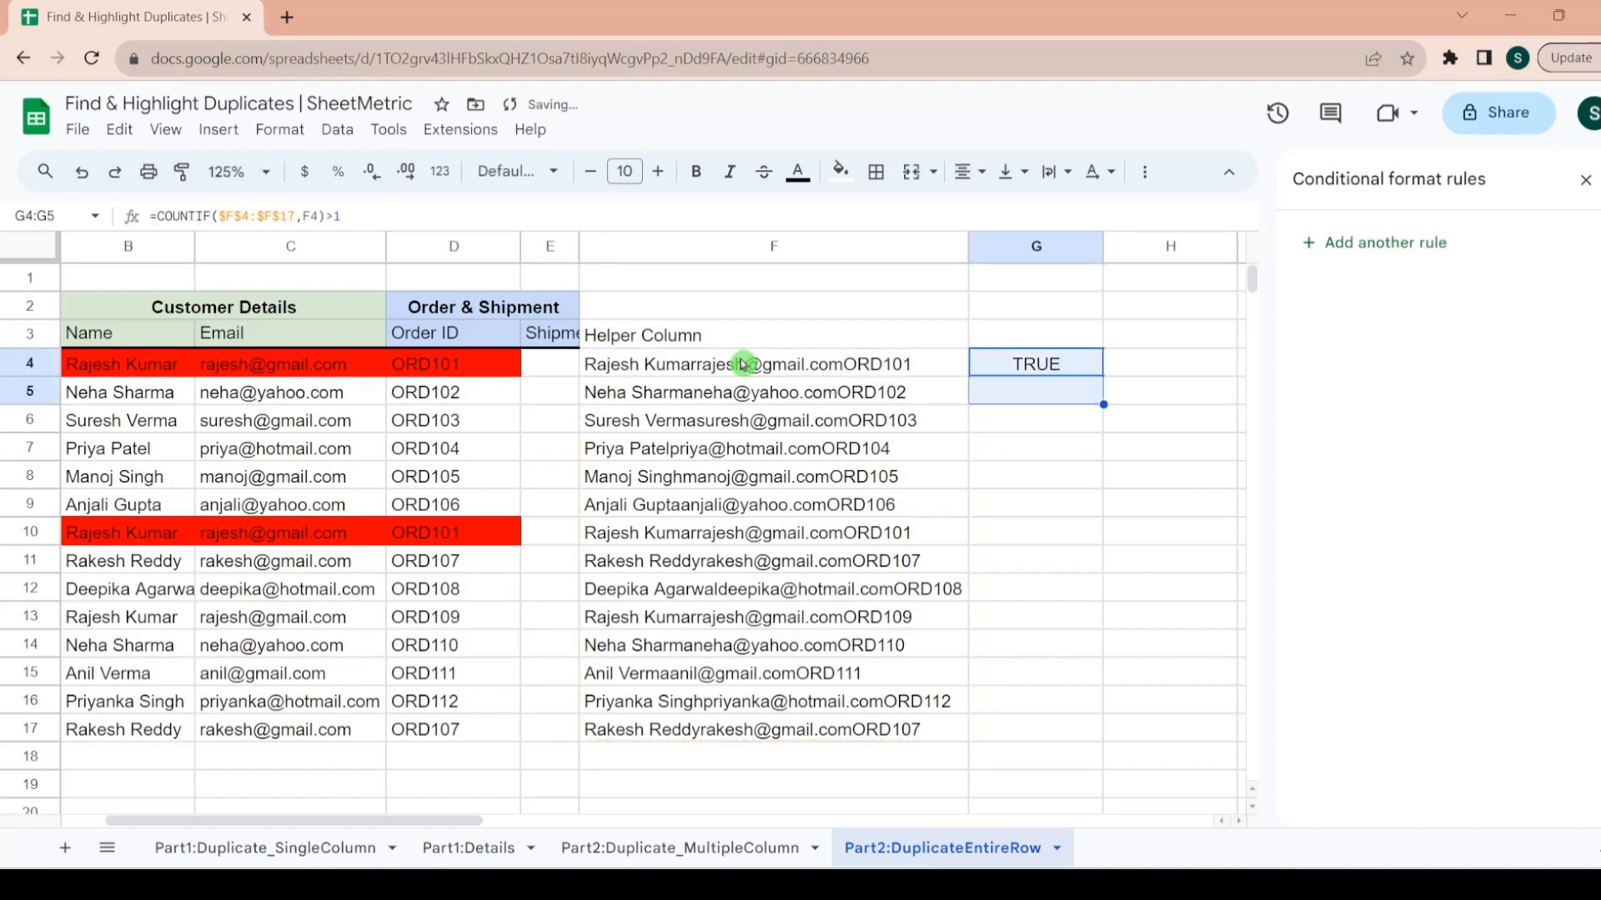
key("shift+Down")
key("shift+Down")
key("shift+Down")
key("shift+Down")
key("shift+Down")
key("shift+Down")
key("shift+Down")
key("shift+Down")
key("shift+Down")
key("shift+Down")
key("shift+Down")
key("shift+Down")
key("shift+Down")
key("ctrl+d")
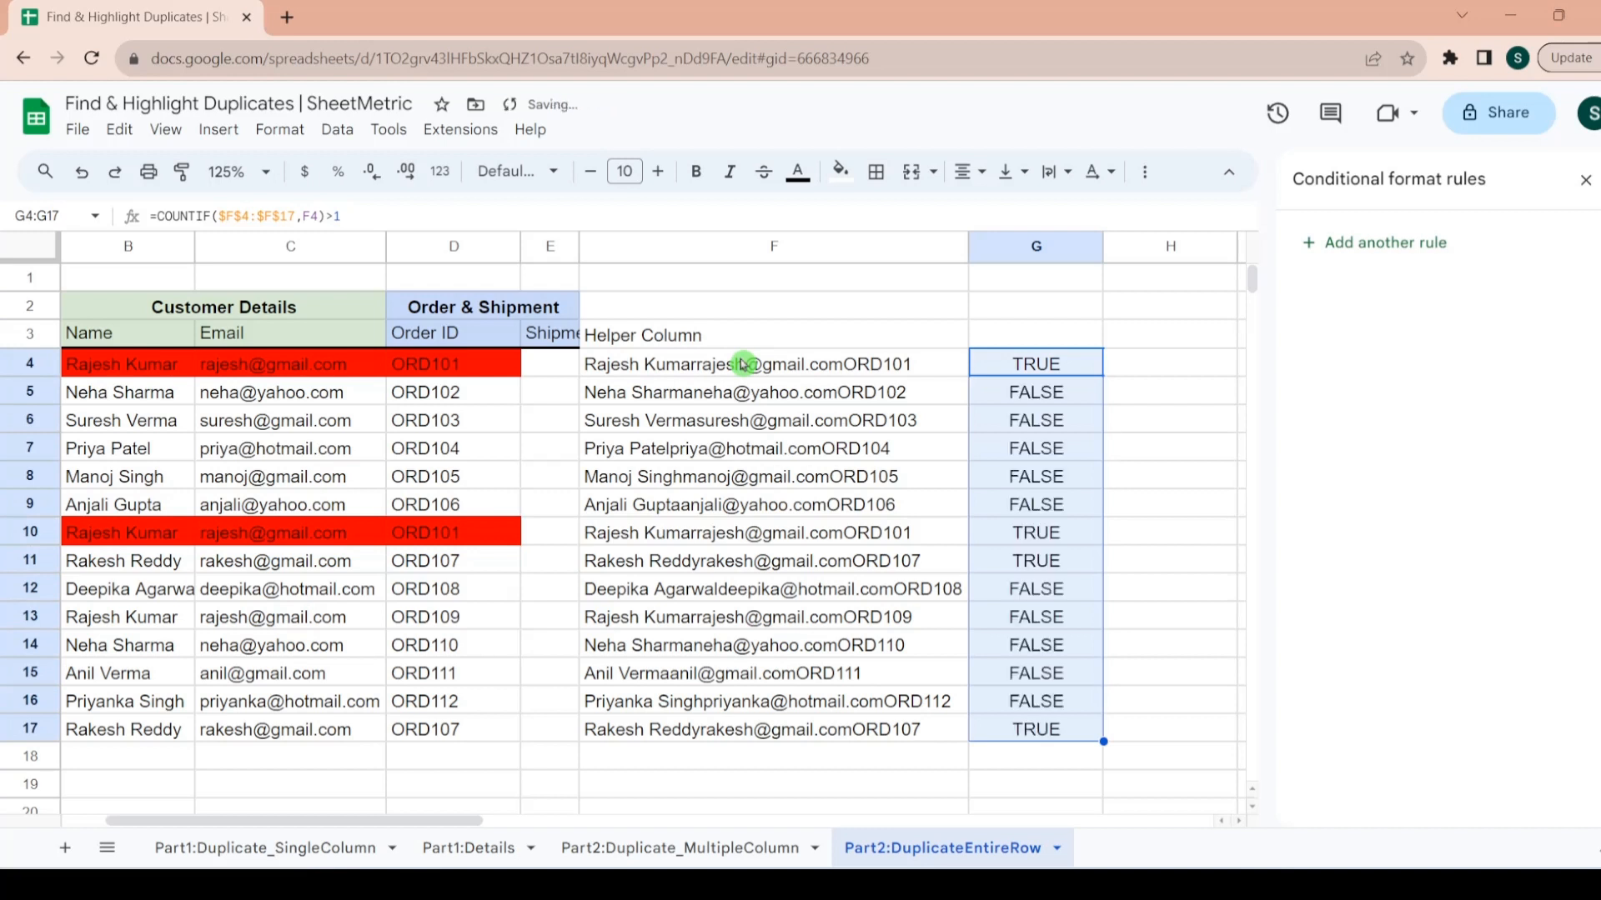
- Examine the test results in column G for rows 4 and 10 against their data and helper values
key("Down")
key("Down")
key("Down")
key("Down")
key("Down")
key("Down")
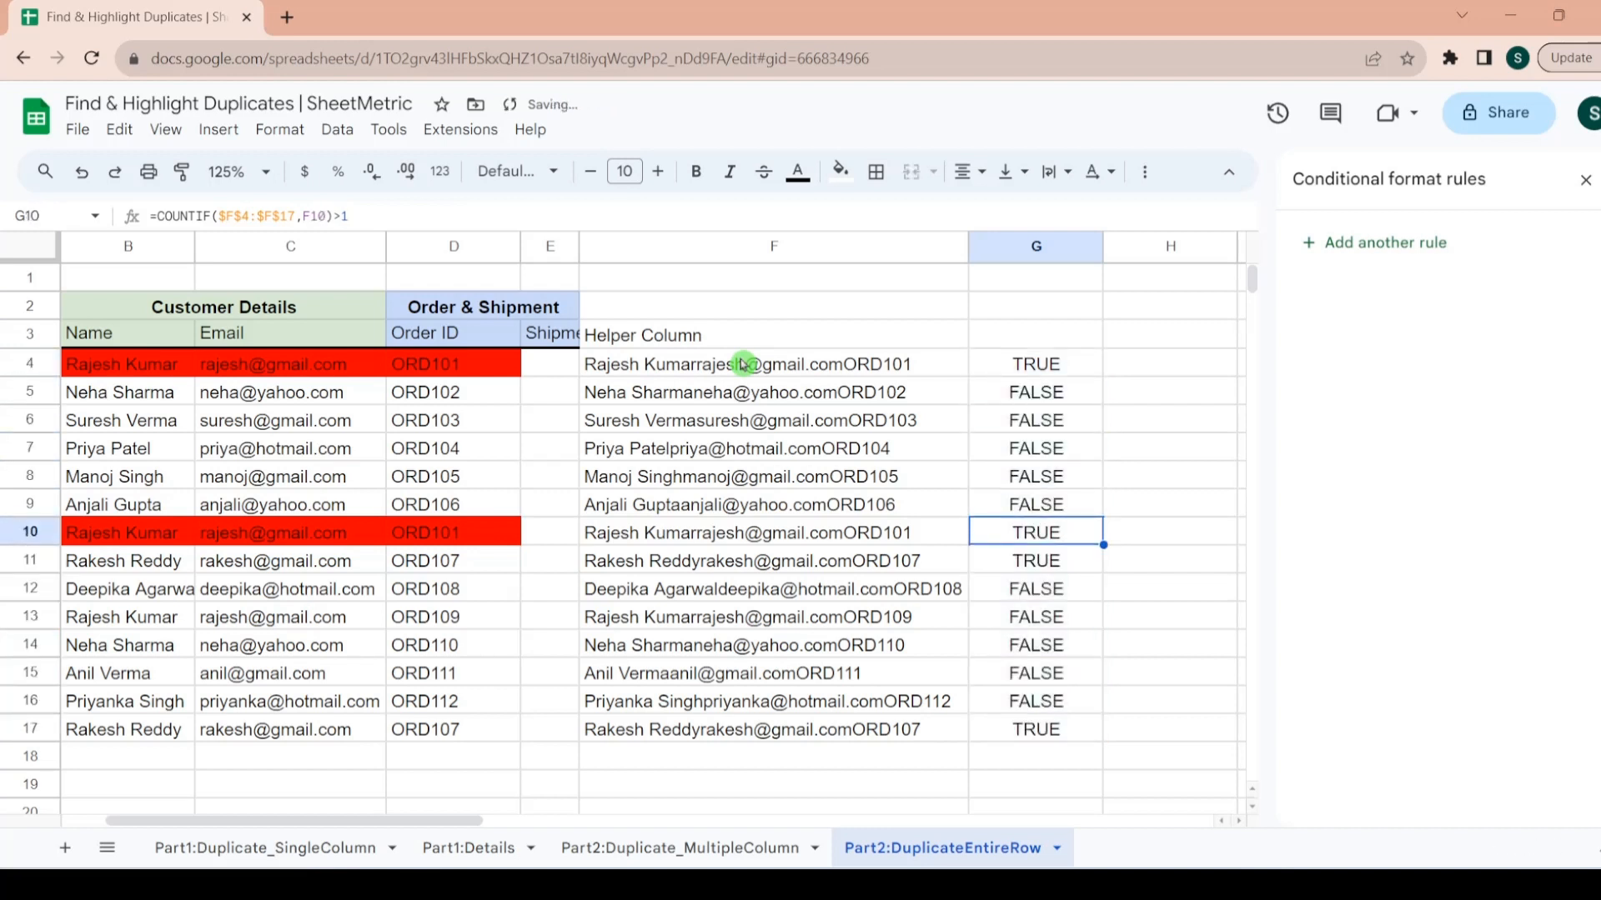
key("Up")
key("Up")
key("Up")
key("Up")
key("Up")
key("Up")
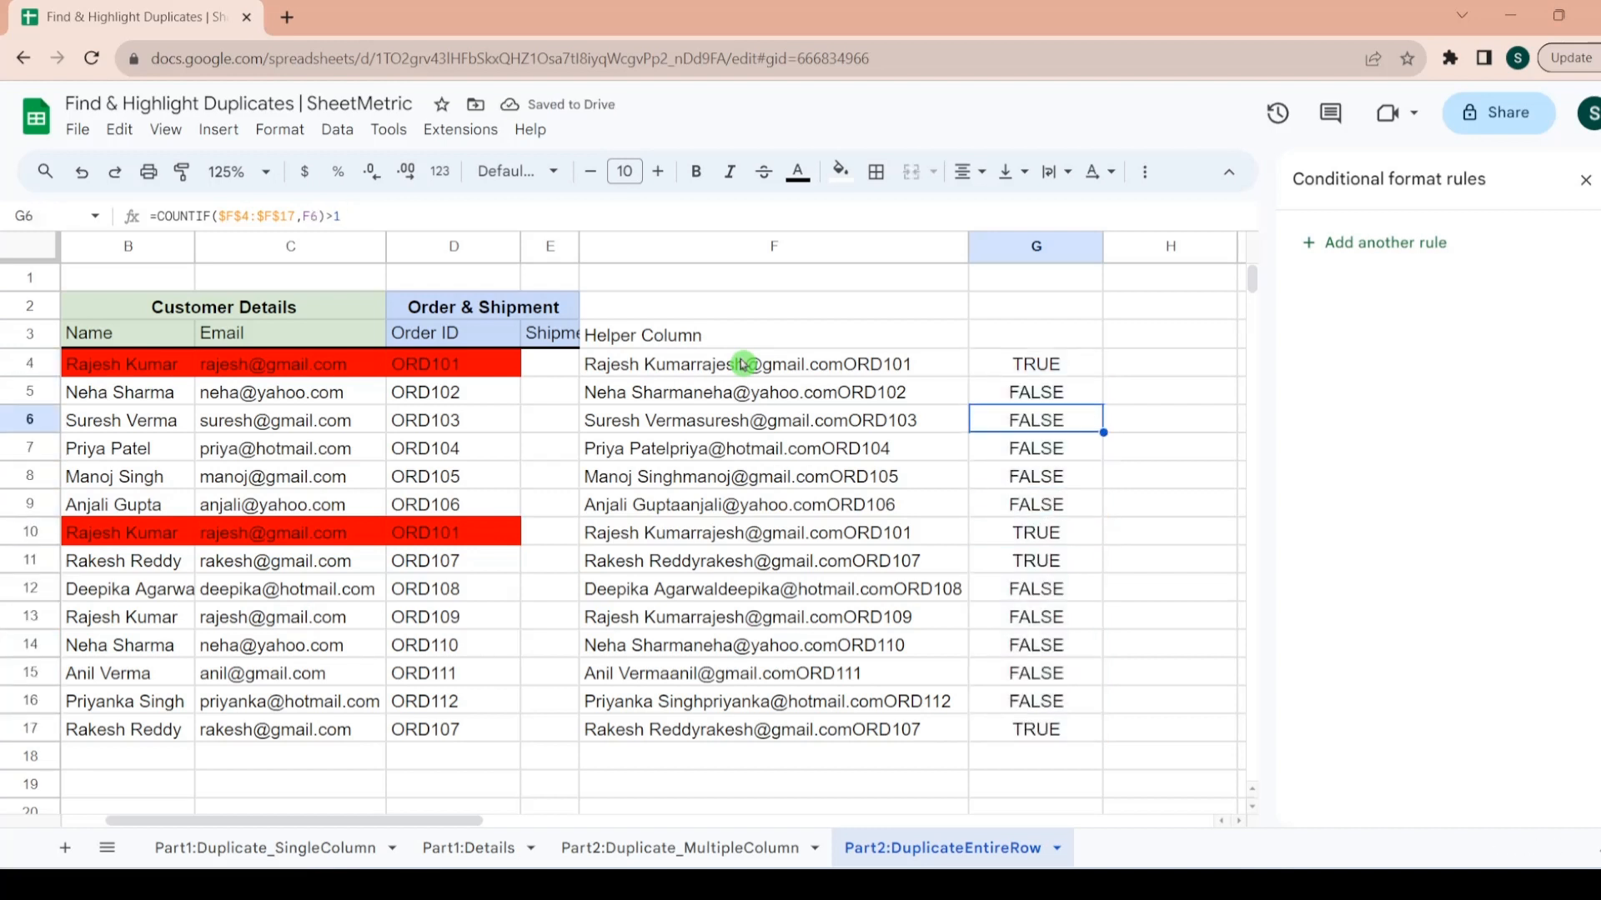
key("Left")
key("Left")
key("Left")
key("Left")
key("Left")
key("Left")
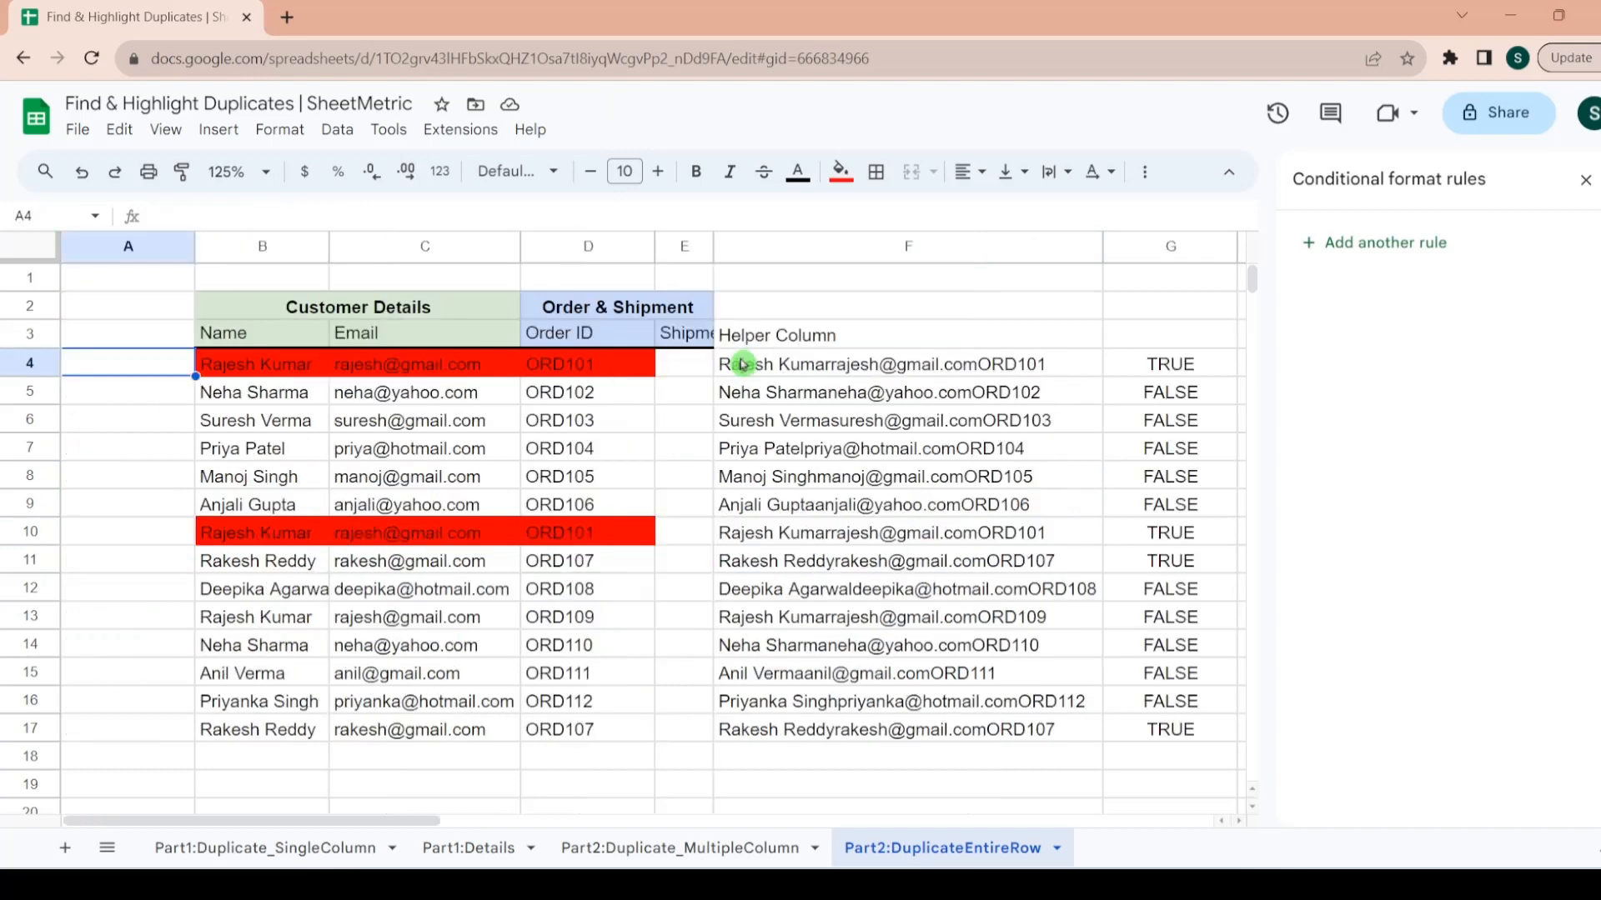
key("Right")
key("Right")
key("Right")
key("Right")
key("Right")
key("Down")
key("Down")
key("Down")
key("Down")
key("Down")
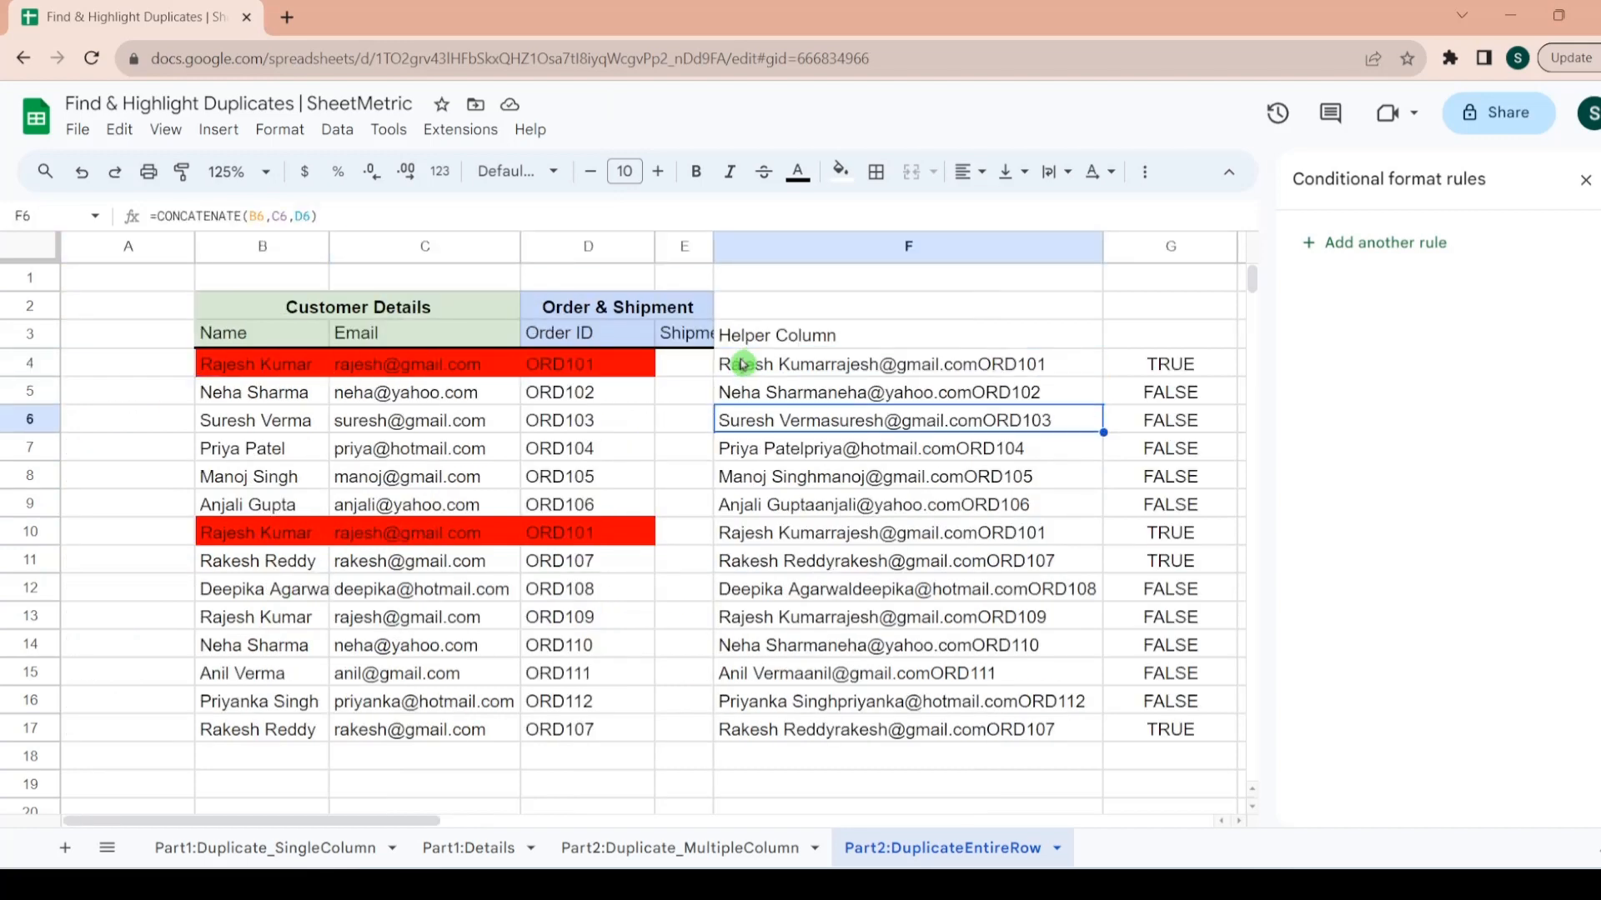
key("Down")
key("Down")
key("Up")
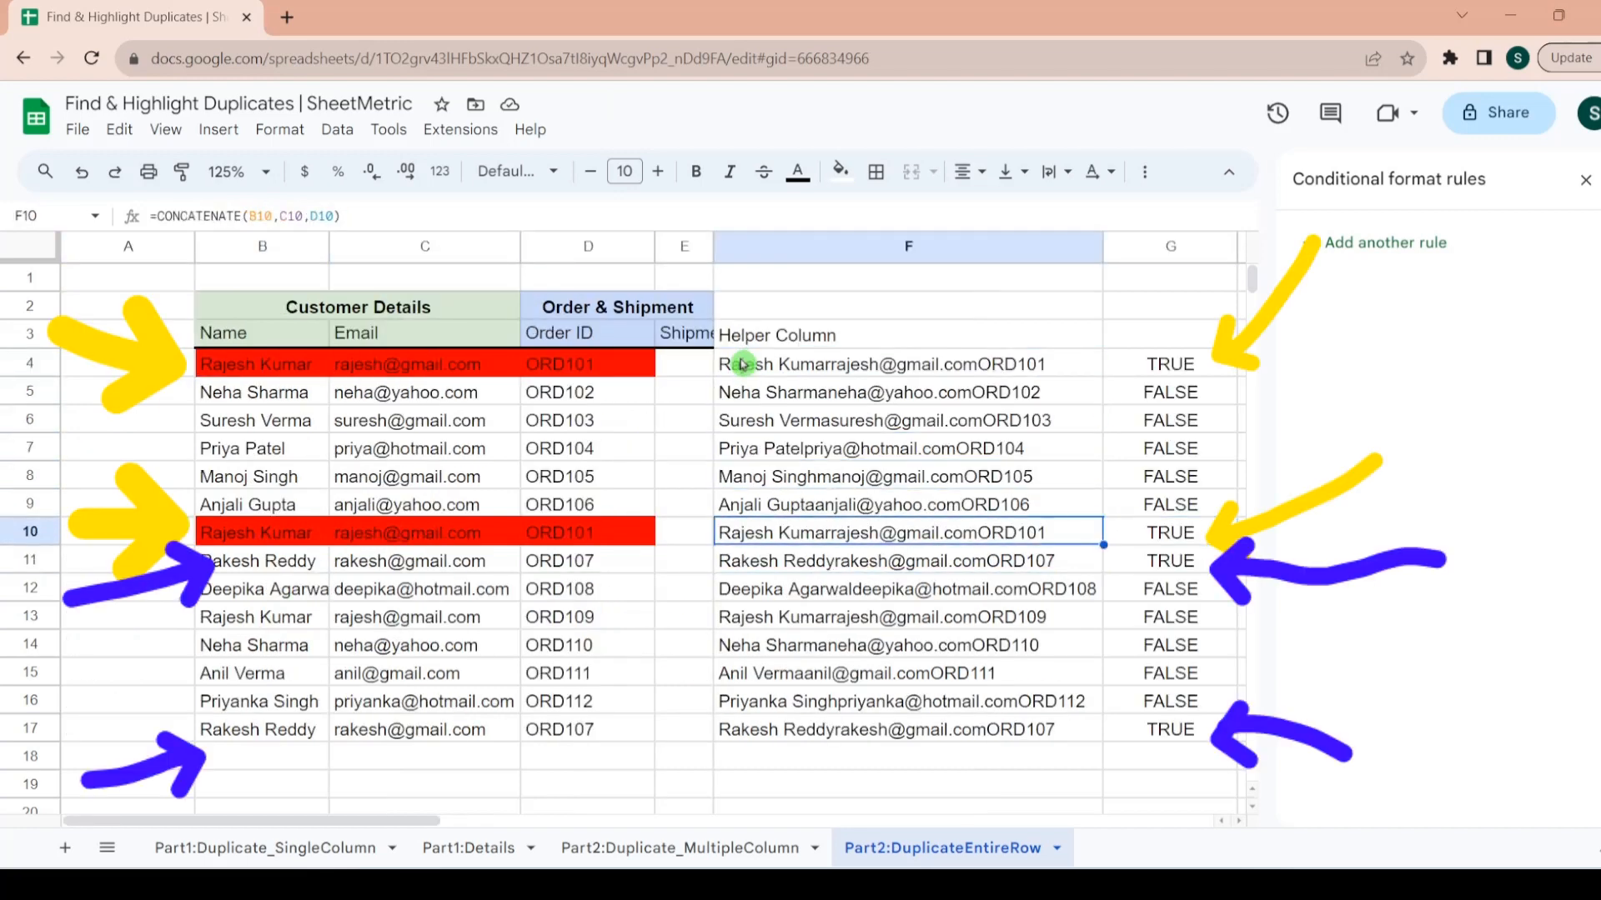
key("Left")
key("Left")
key("Left")
key("Right")
key("Right")
key("Right")
key("Right")
key("Right")
key("Left")
- Compare the test results for rows 11 and 17 with their name, email and order ID
key("Down")
key("Left")
key("Left")
key("Left")
key("Left")
key("Left")
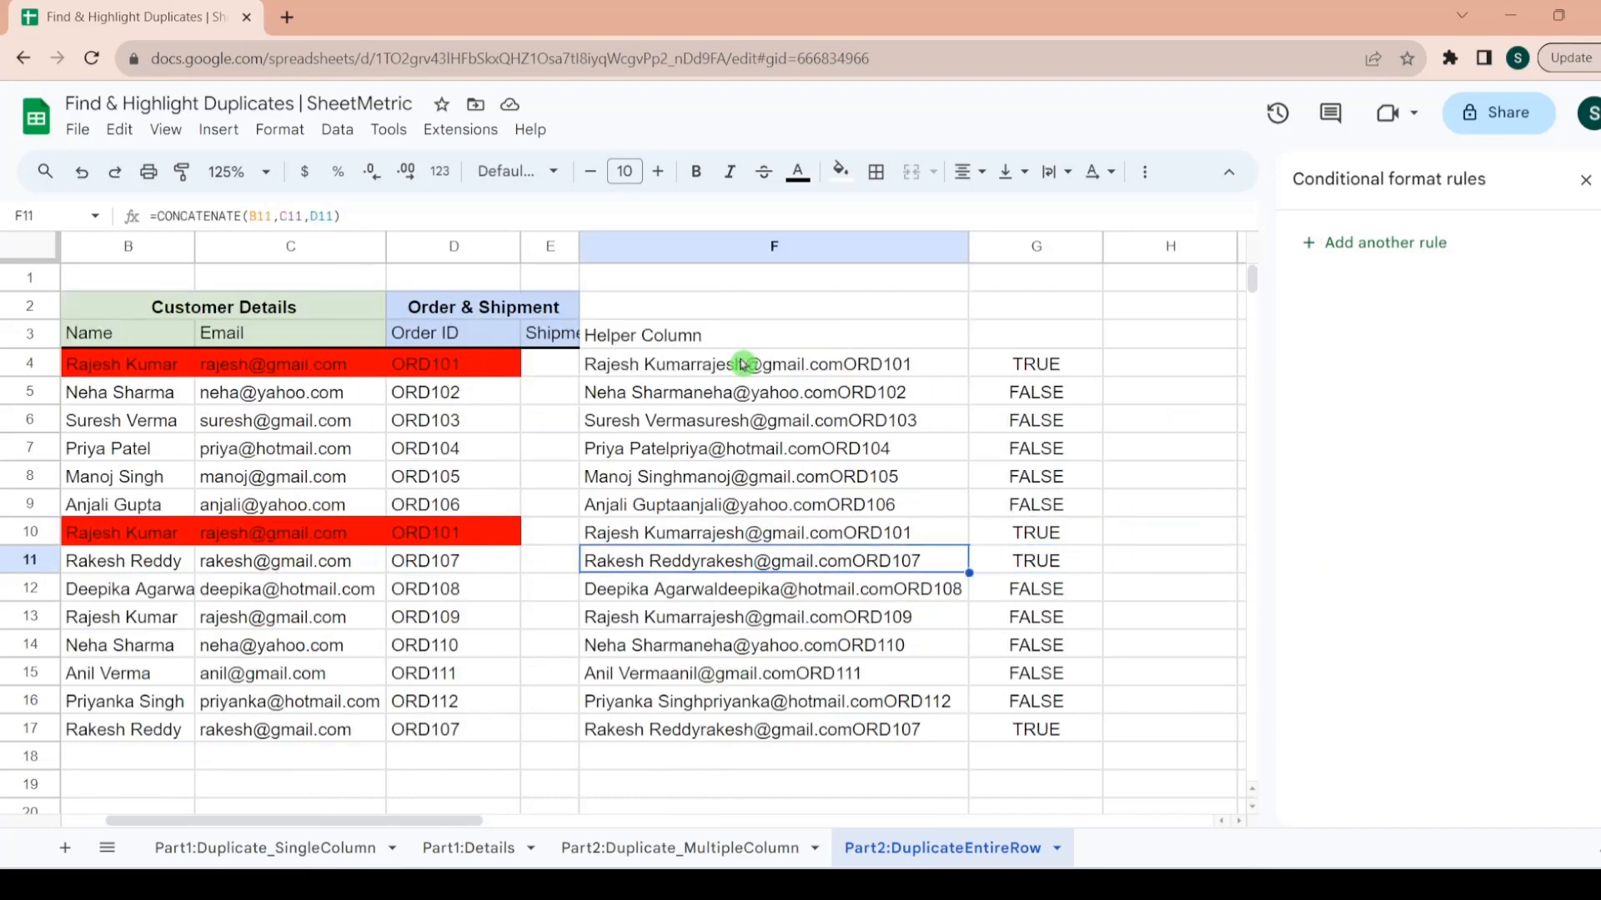
key("Right")
key("Right")
key("Down")
key("Down")
key("Down")
key("Down")
key("Down")
key("Down")
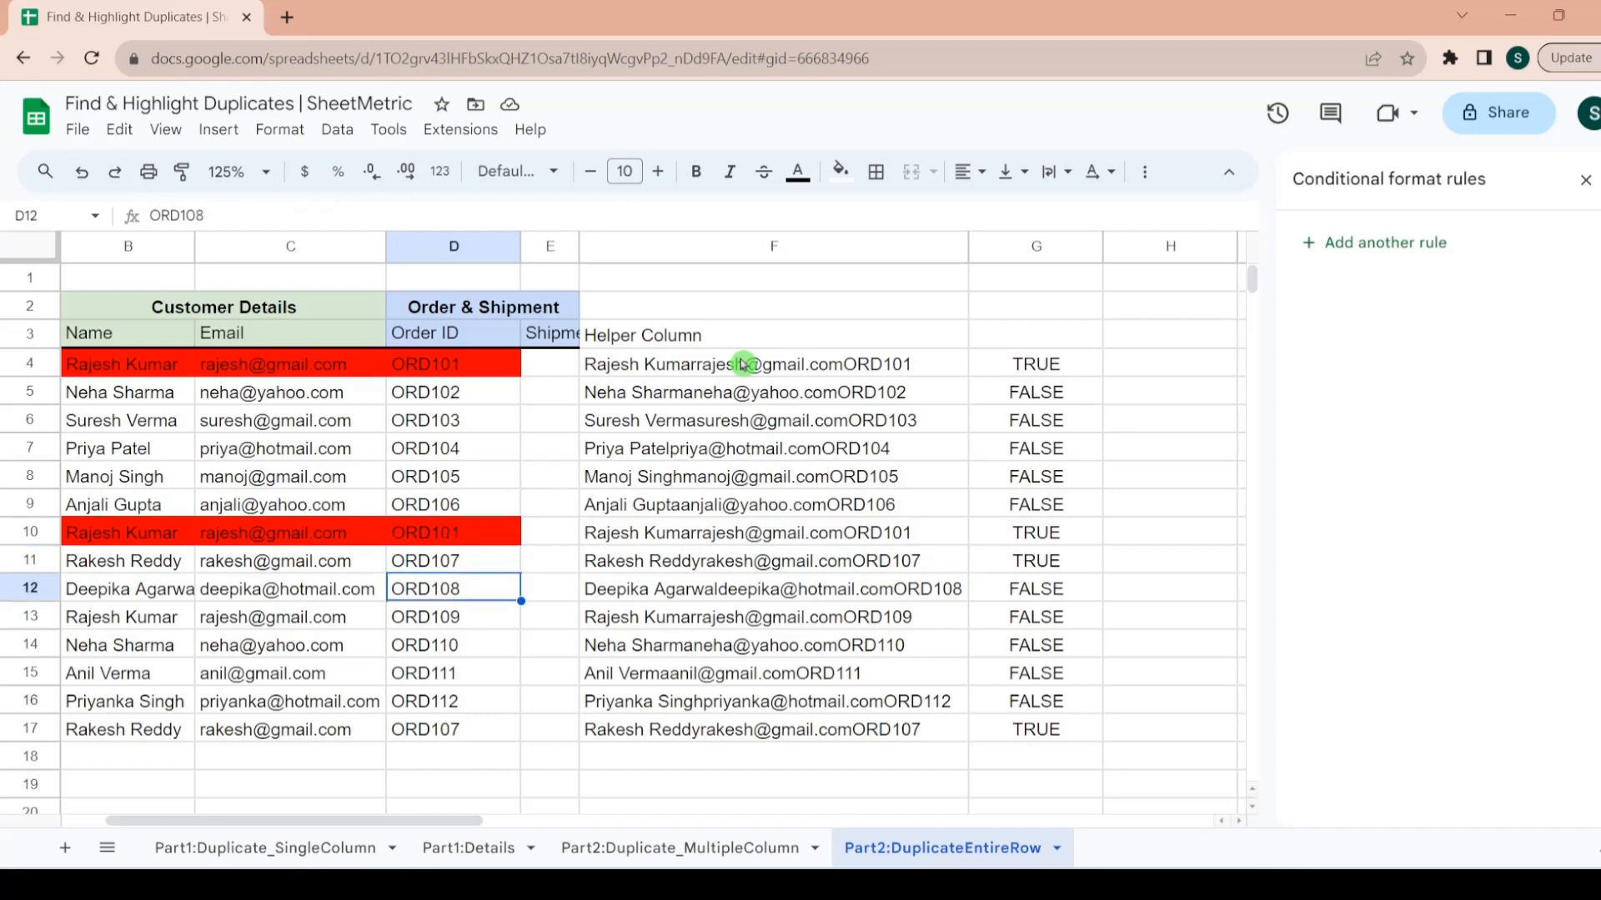
key("Left")
key("Left")
key("Left")
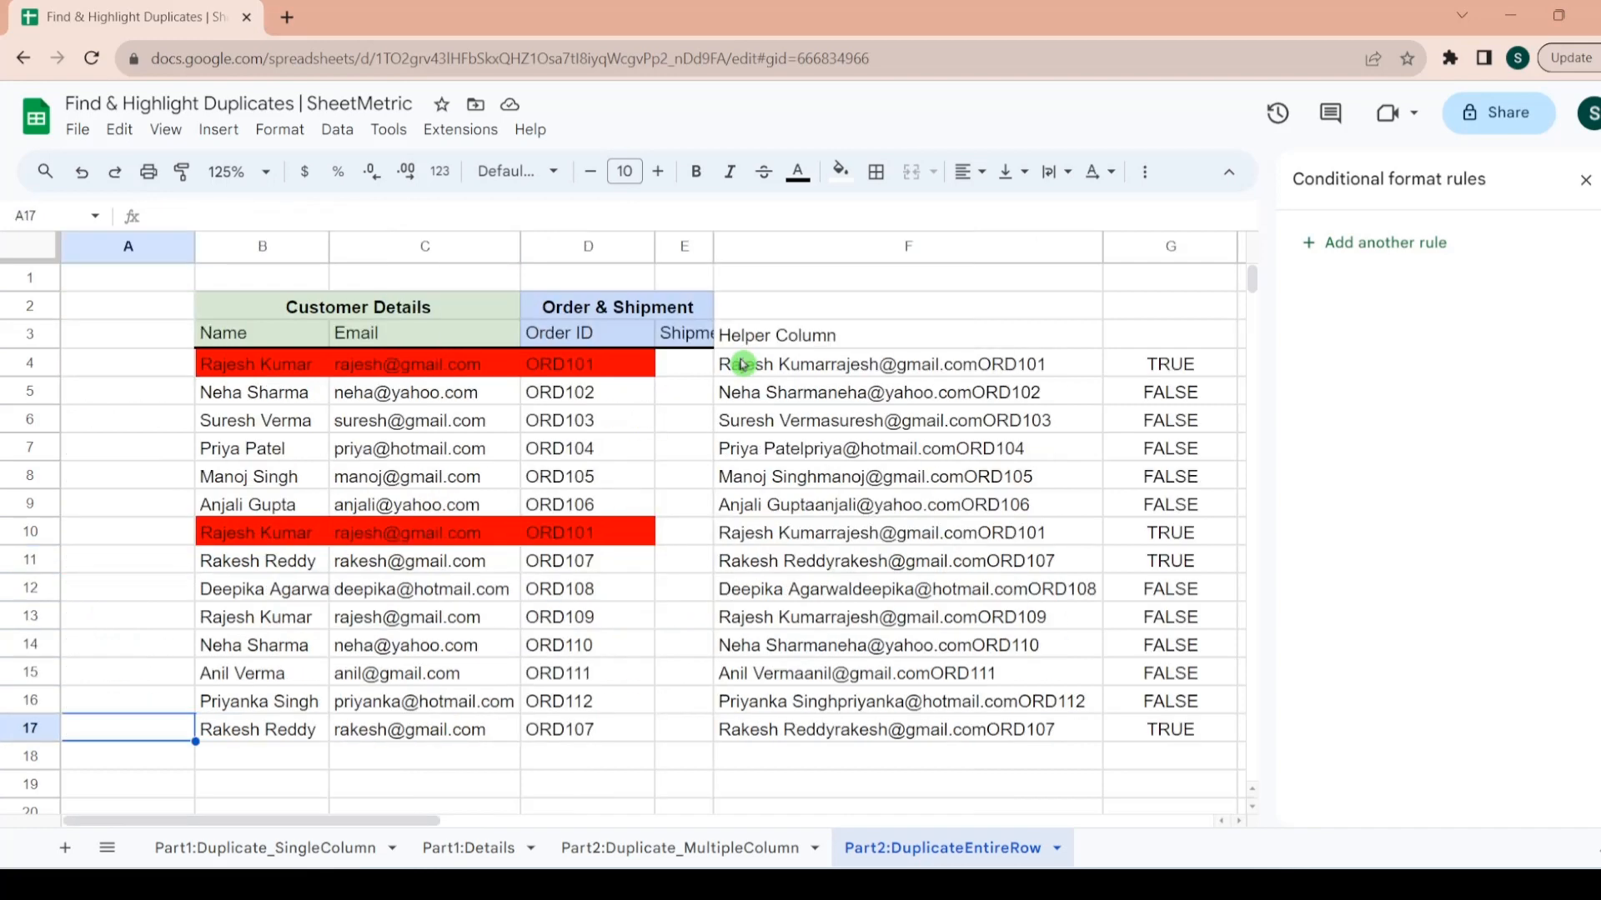
key("Right")
key("Right")
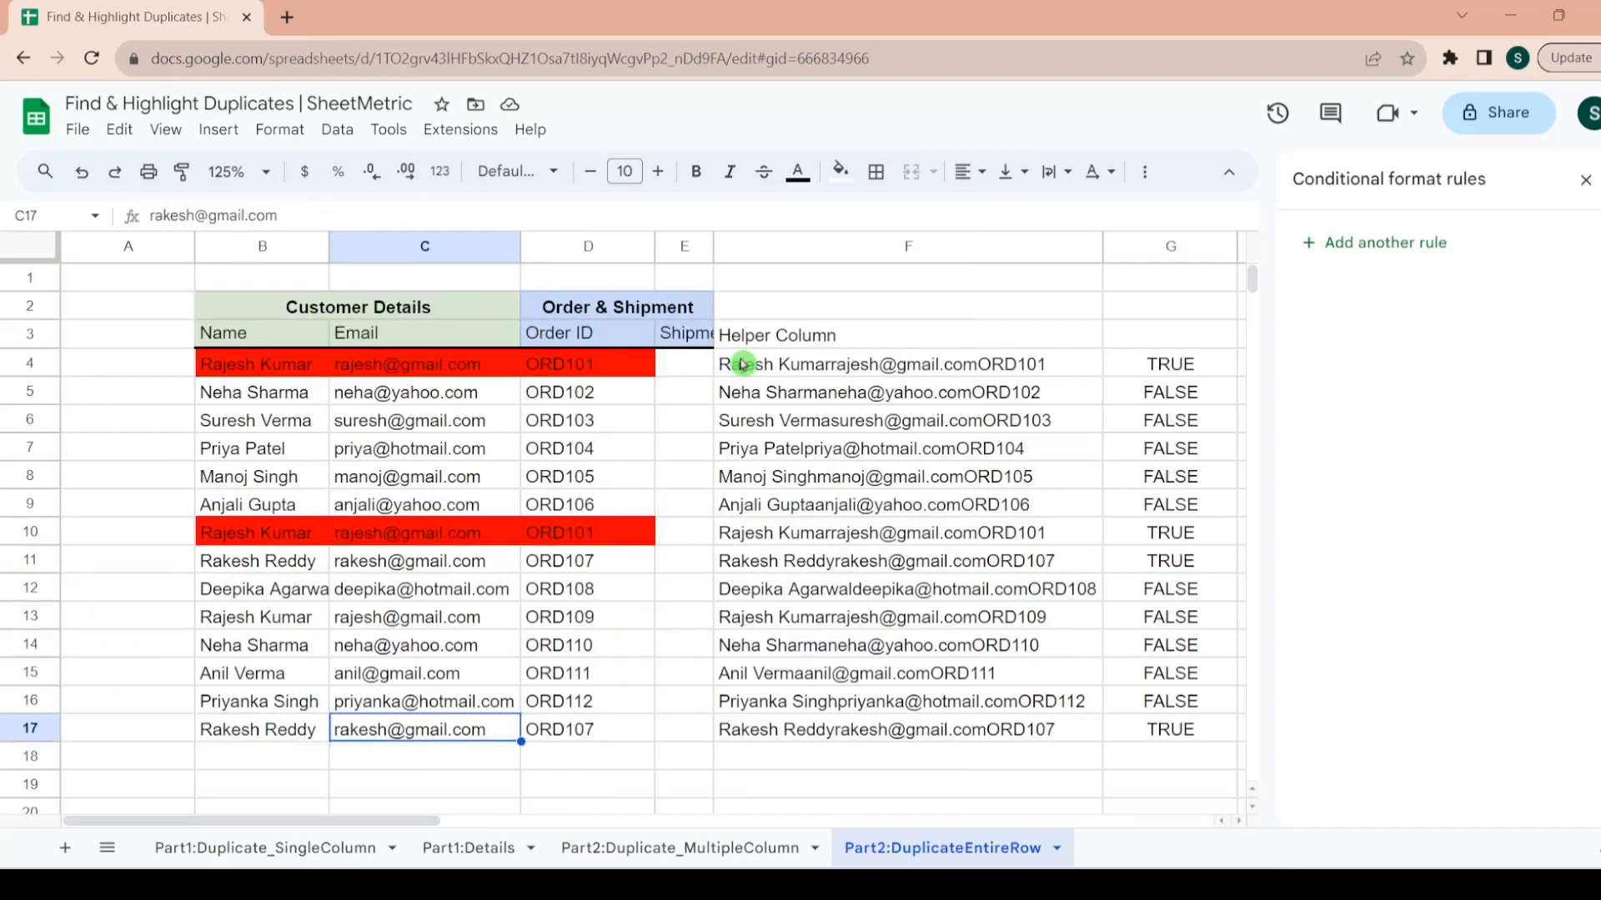
- Remove the red fill from the manually highlighted rows B4:D4 and B10:D10
left_click(222, 363)
key("shift+Right")
key("shift+Right")
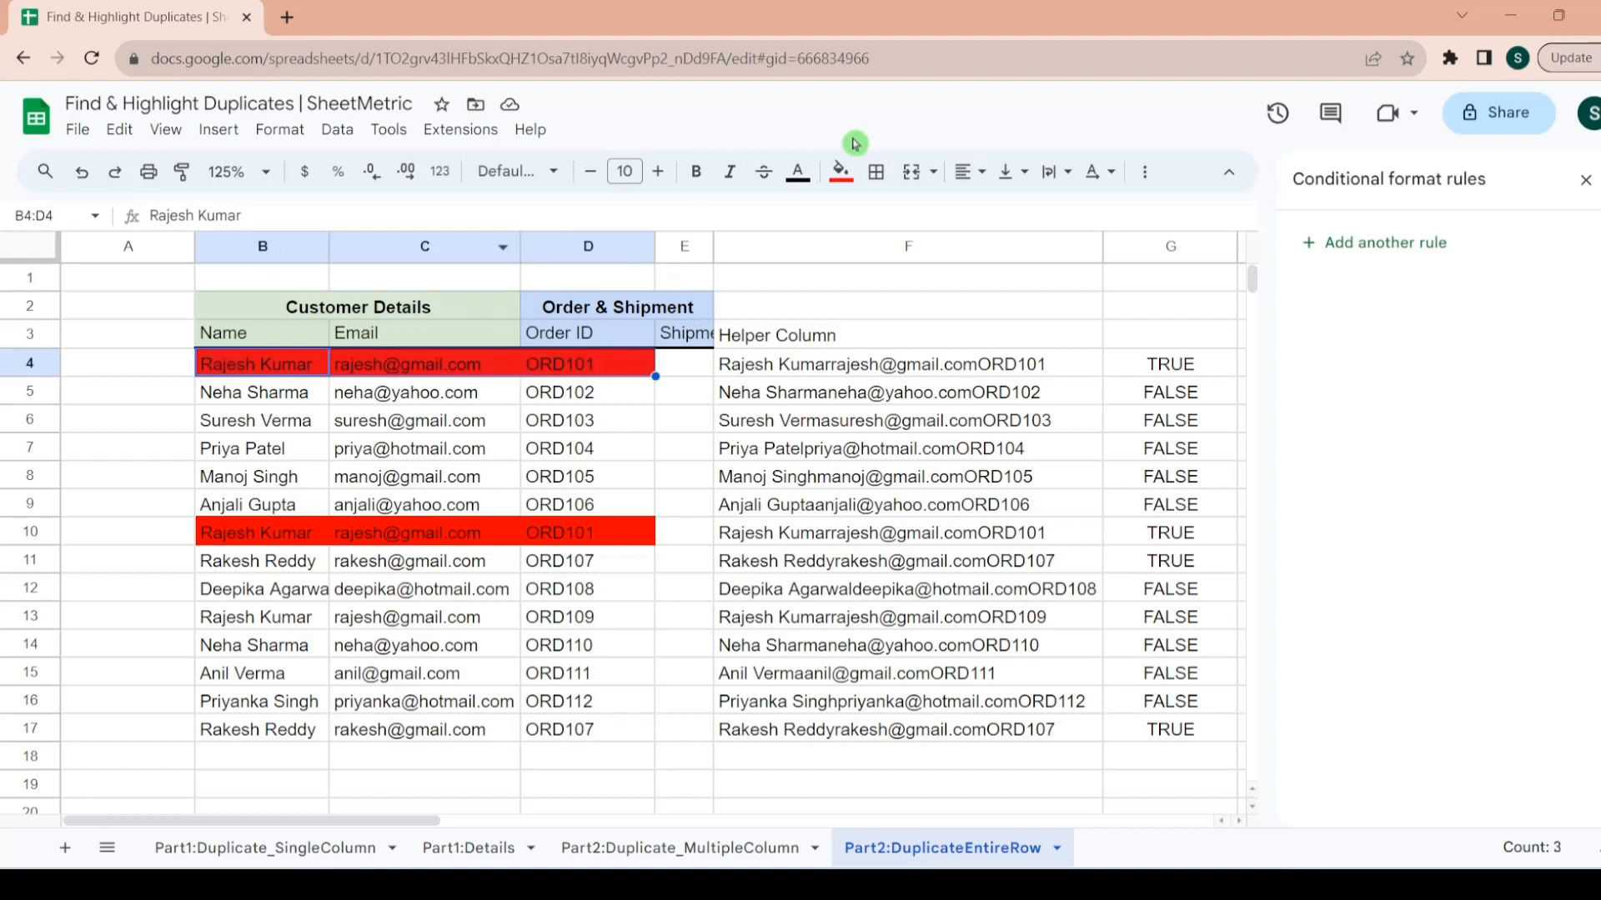
left_click(841, 174)
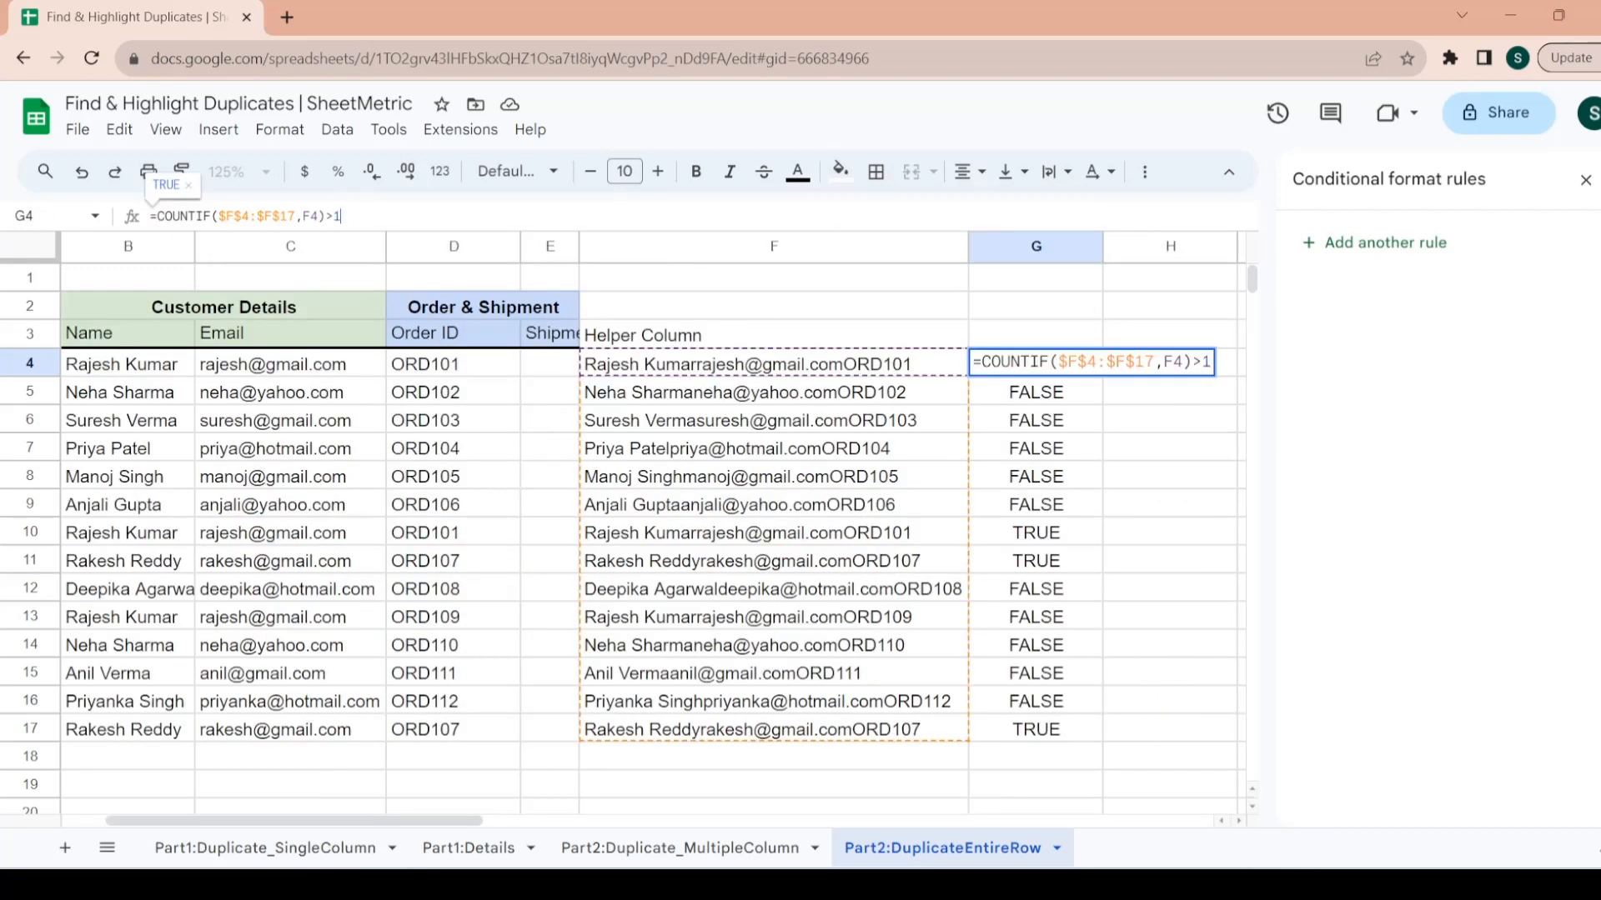
- Copy the COUNTIF formula text from G4 and return to cell B4
left_click_drag(342, 217, 165, 217)
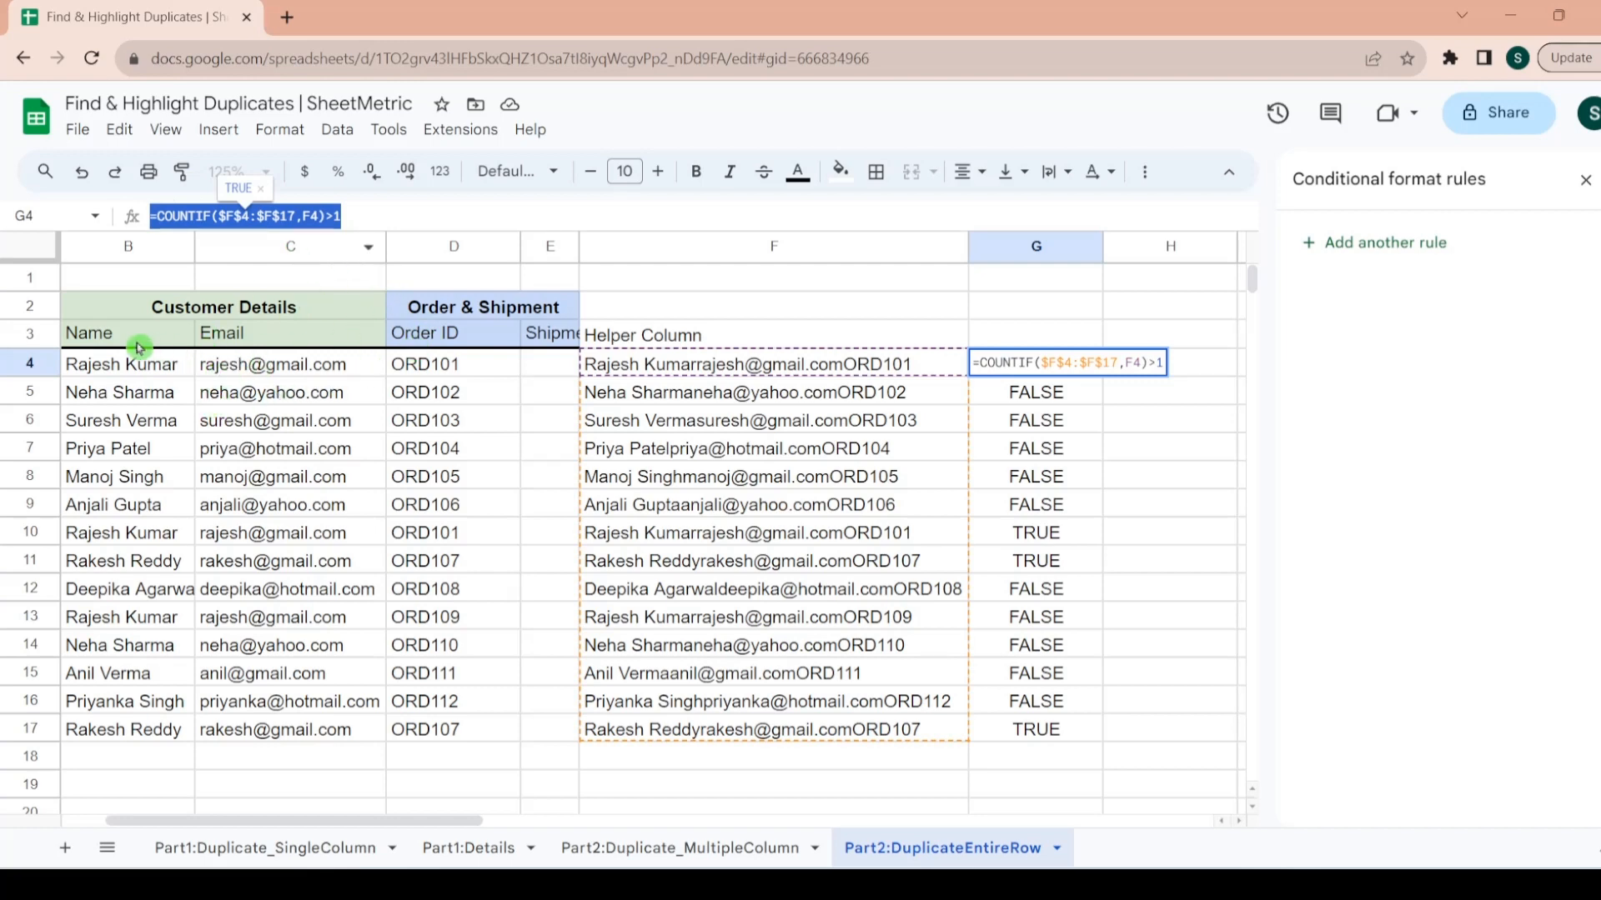
left_click(130, 369)
key("Left")
key("Right")
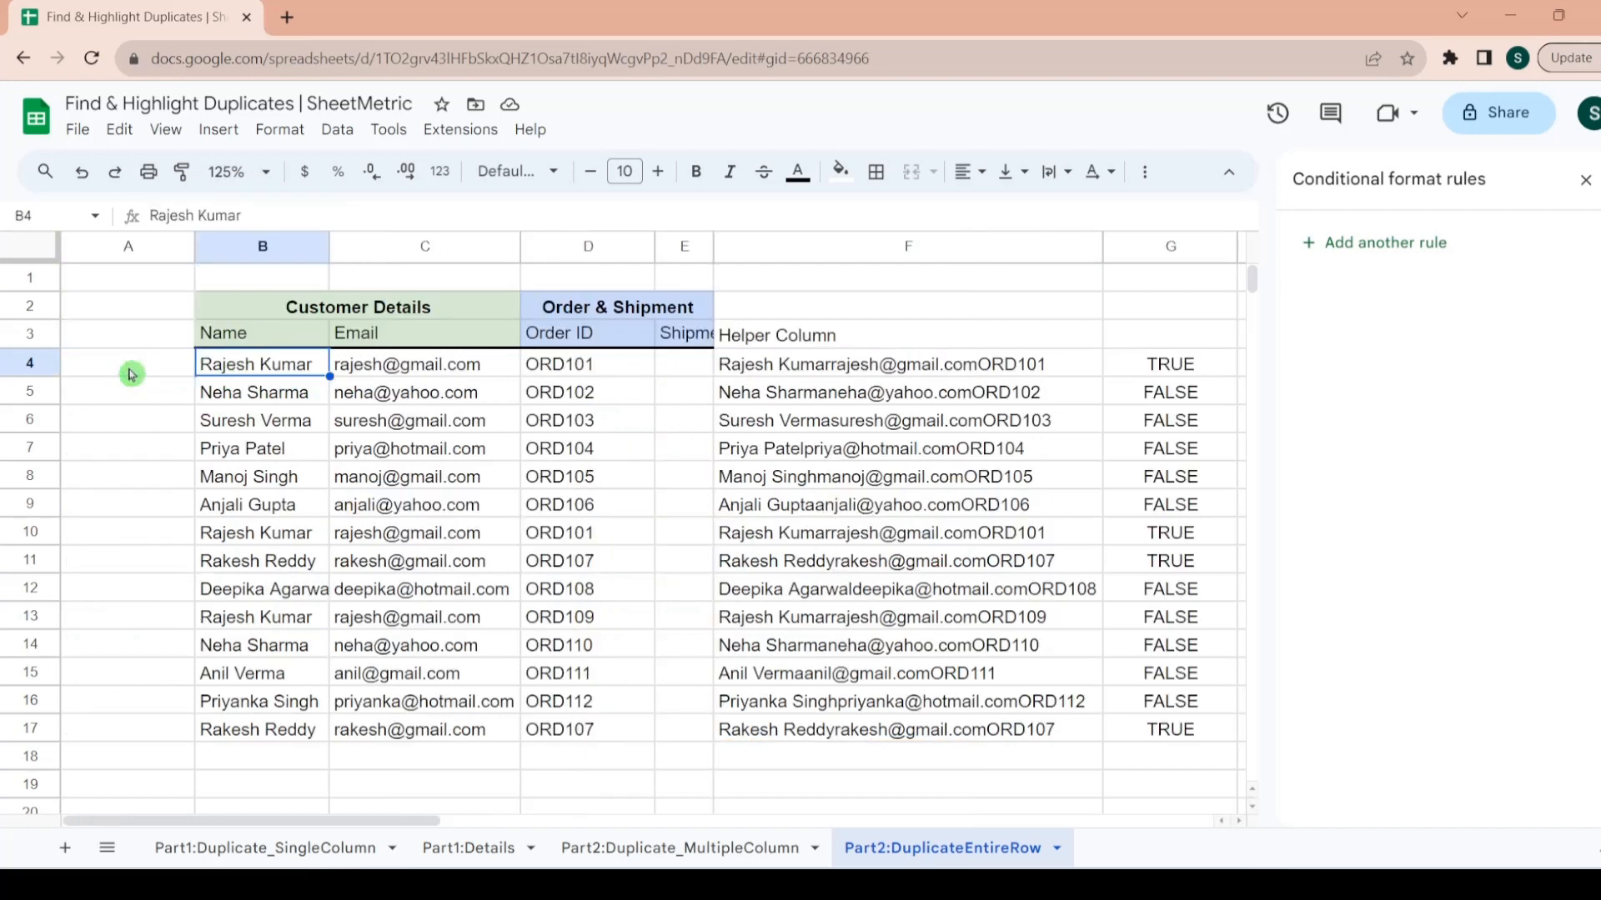
- Start a new conditional formatting rule for the range B4:D17
key("shift+Right")
key("shift+Right")
key("shift+Down")
key("shift+Down")
key("shift+Down")
key("shift+Down")
key("shift+Down")
key("shift+Down")
key("shift+Down")
key("shift+Down")
key("shift+Down")
key("shift+Down")
key("shift+Down")
key("shift+Down")
key("shift+Down")
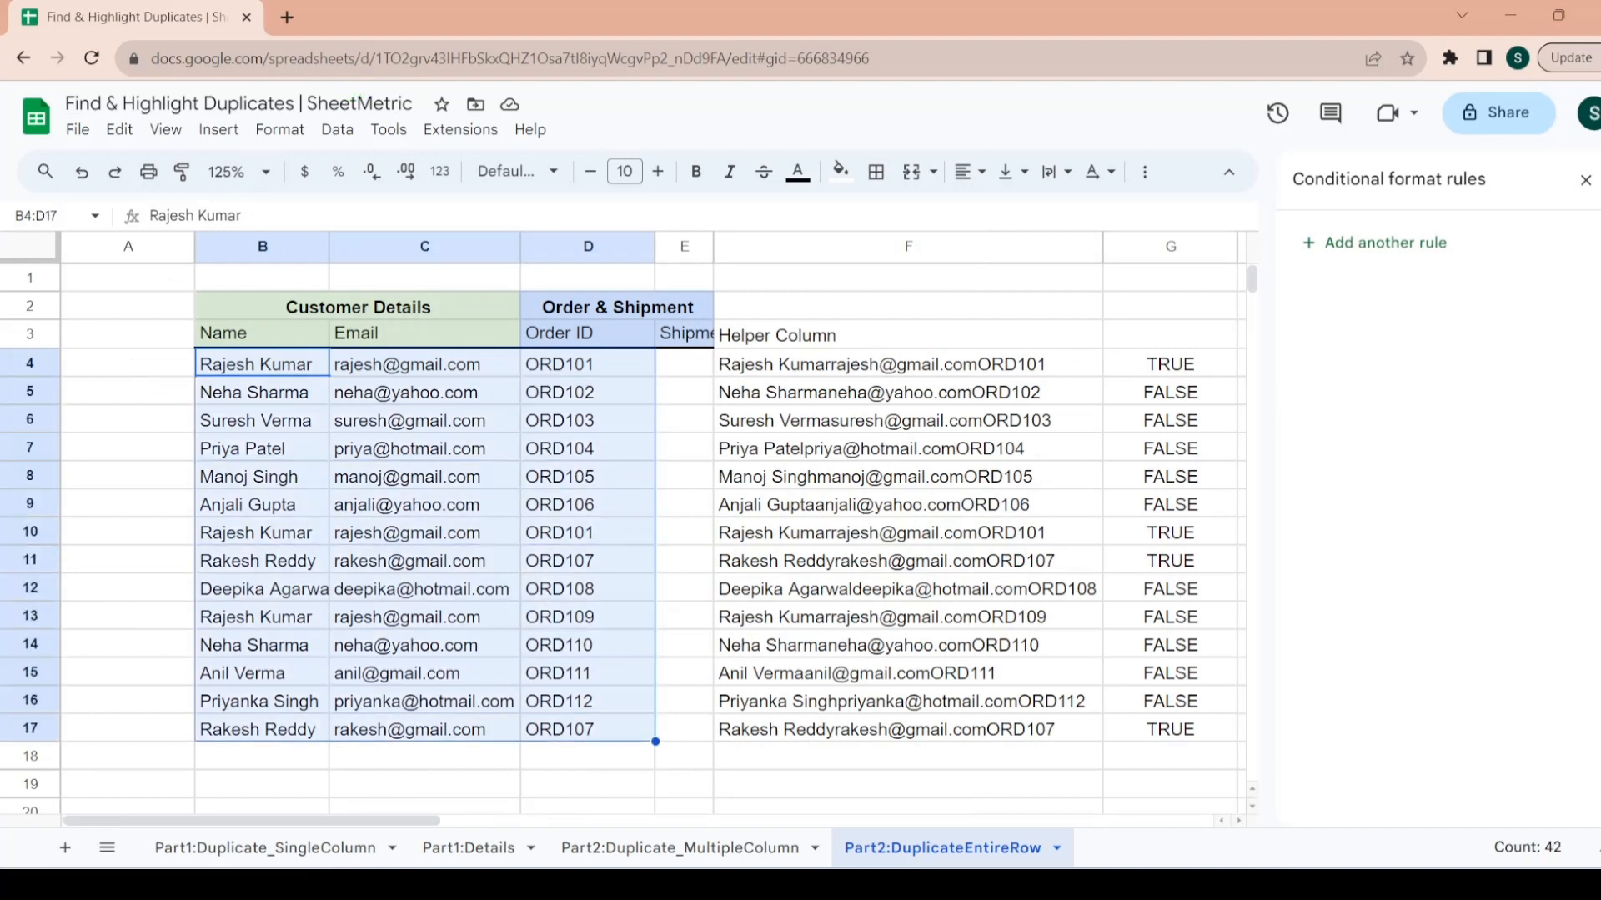
left_click(287, 136)
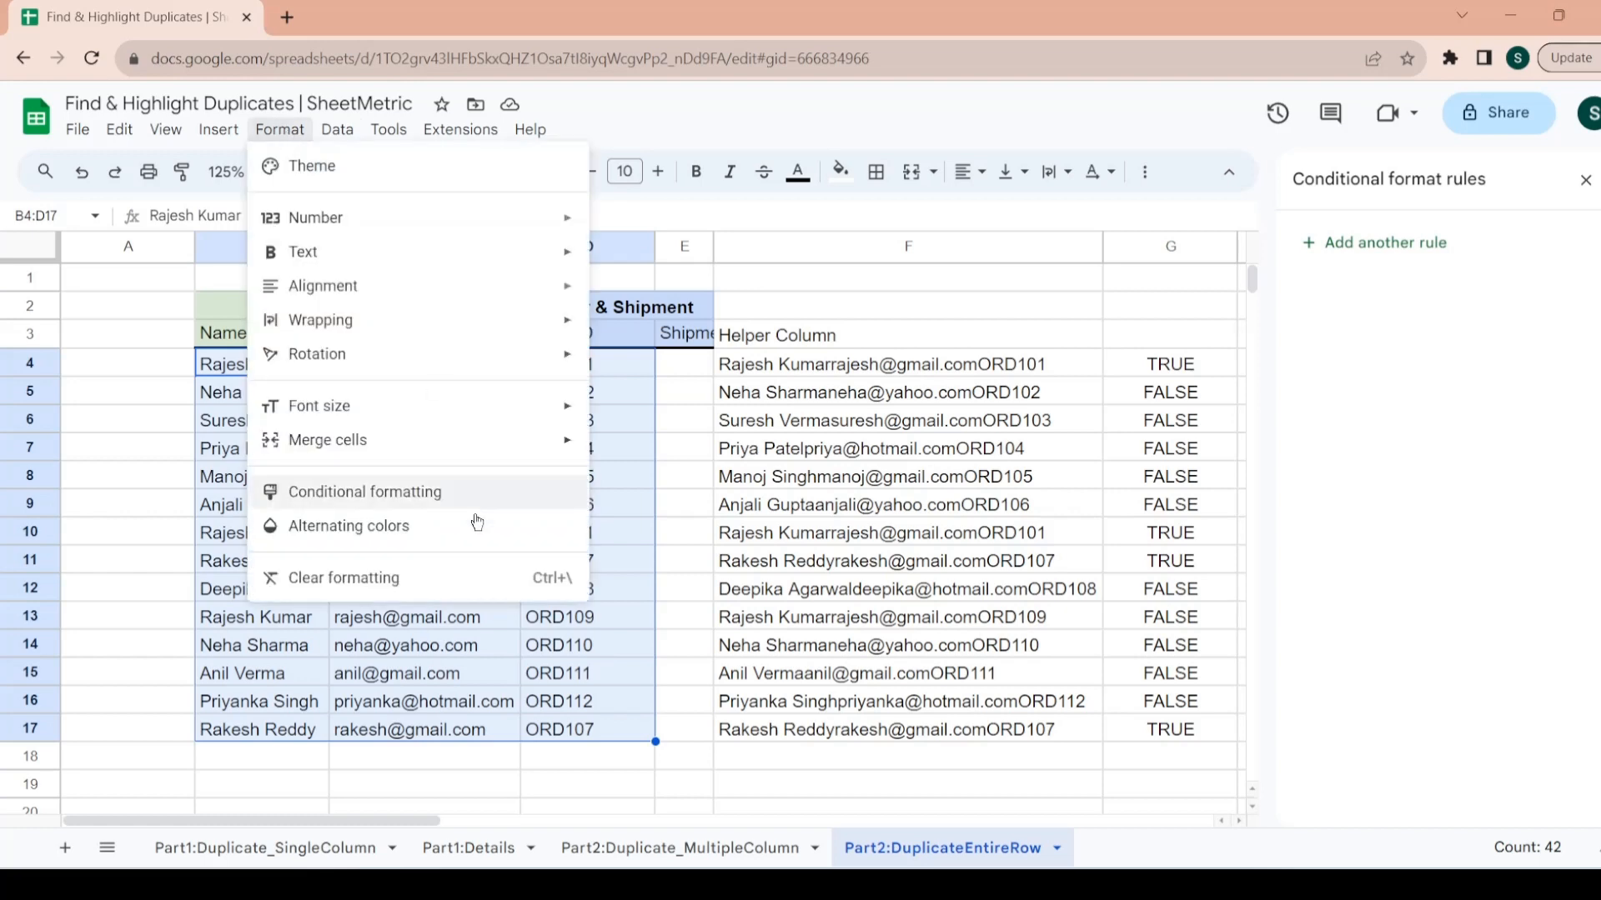
left_click(421, 492)
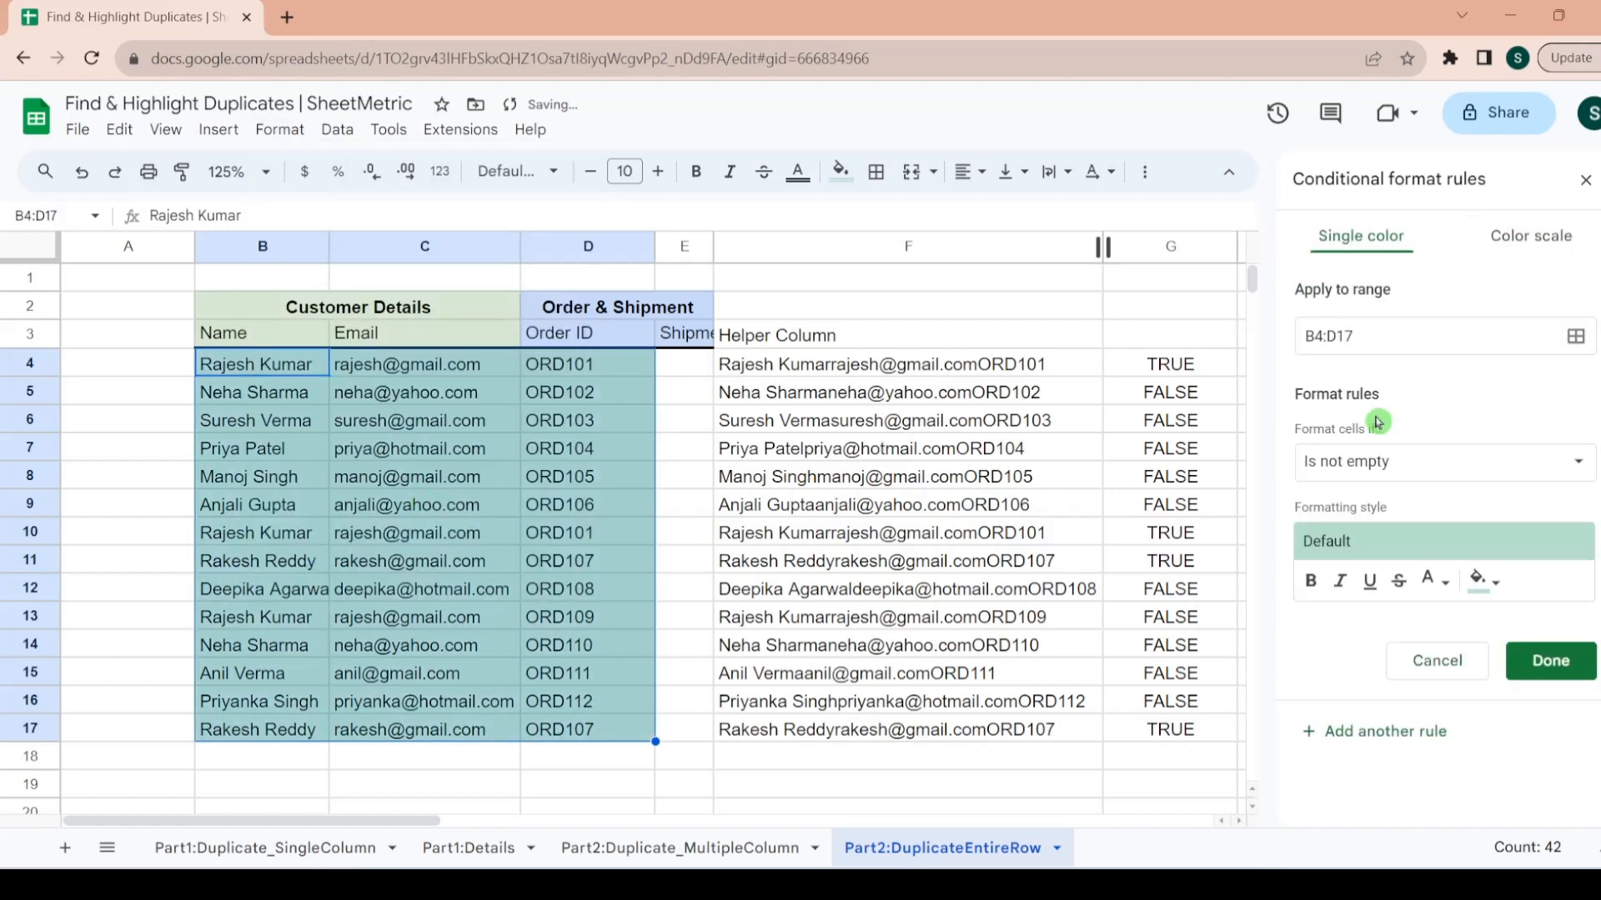
- Set the rule's condition to the custom formula =COUNTIF($F$4:$F$17,$F4)>1, with column F locked in the criterion
left_click(1492, 464)
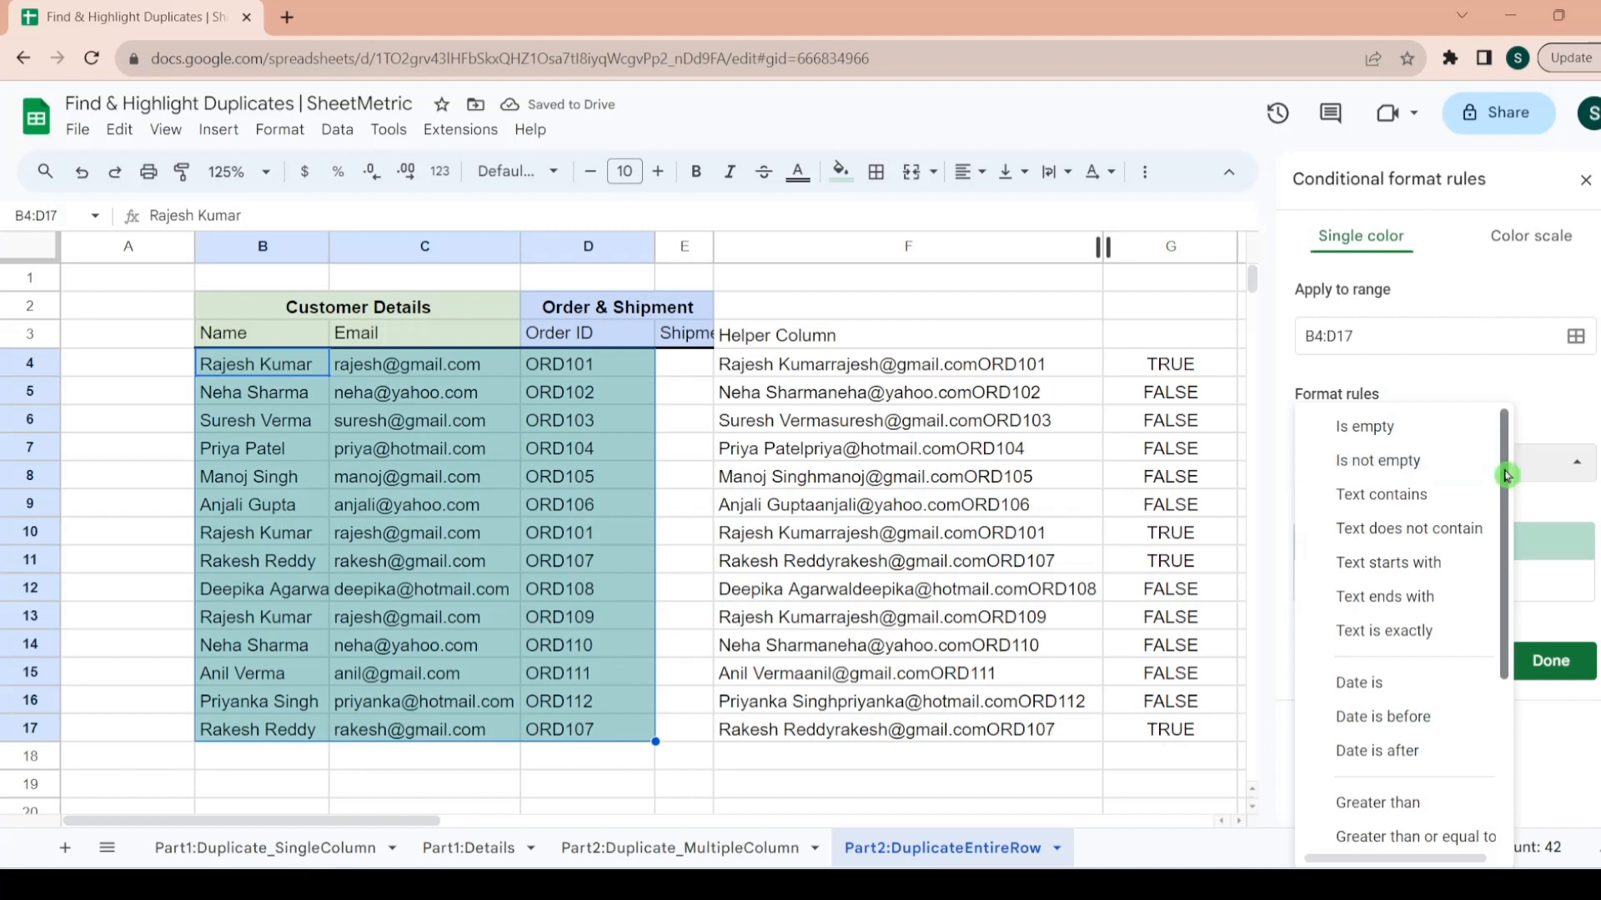
left_click_drag(1501, 465, 1518, 704)
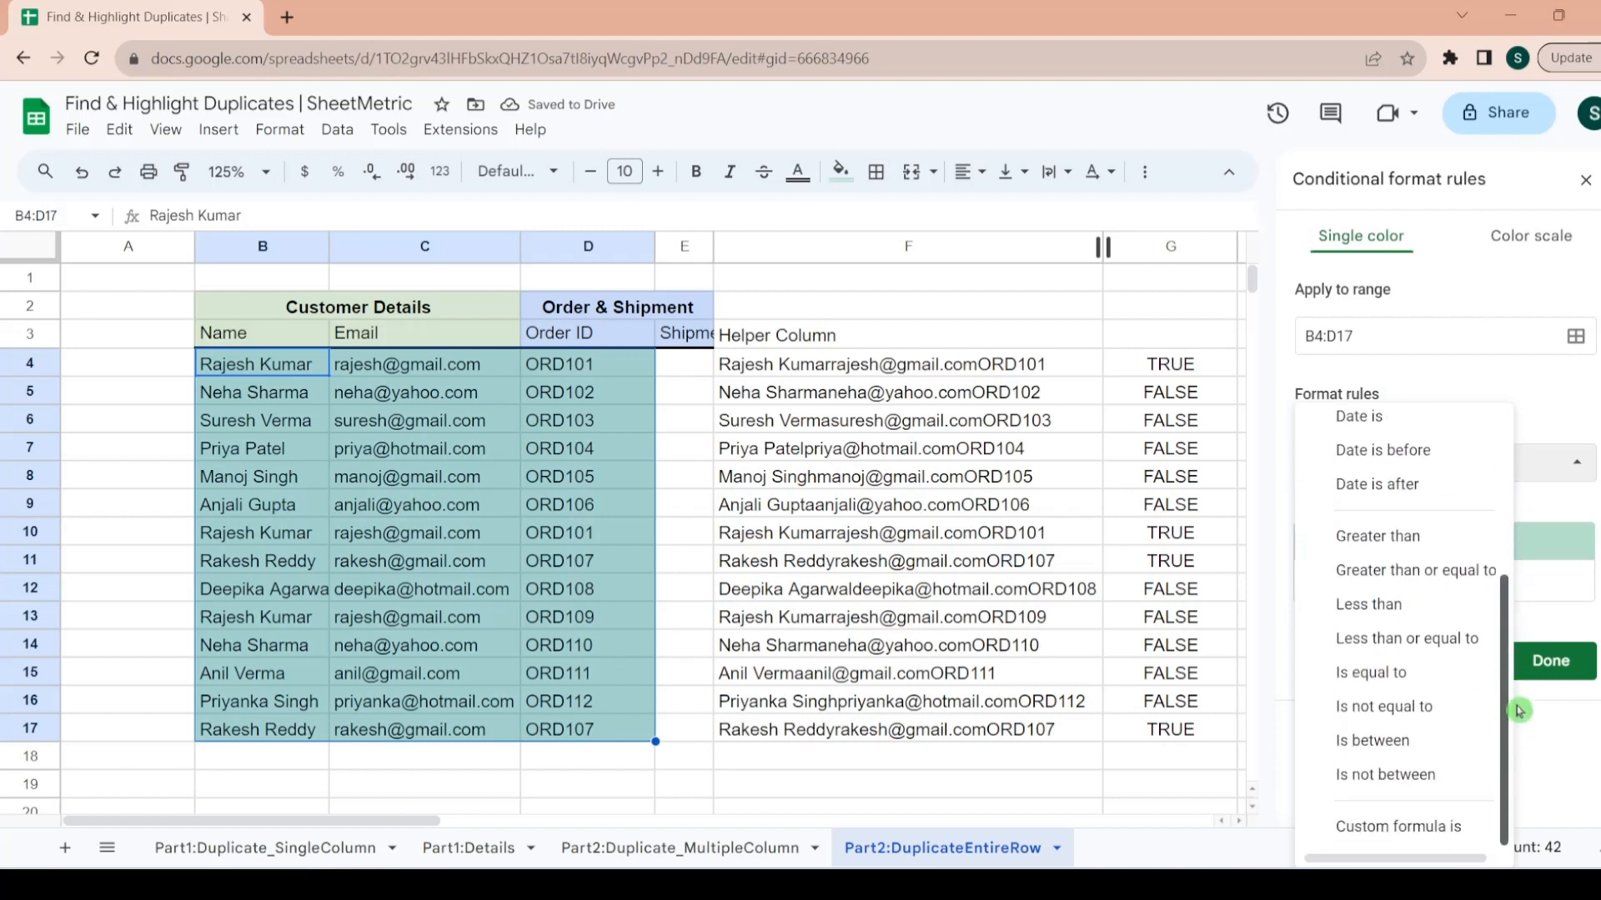
left_click(1451, 821)
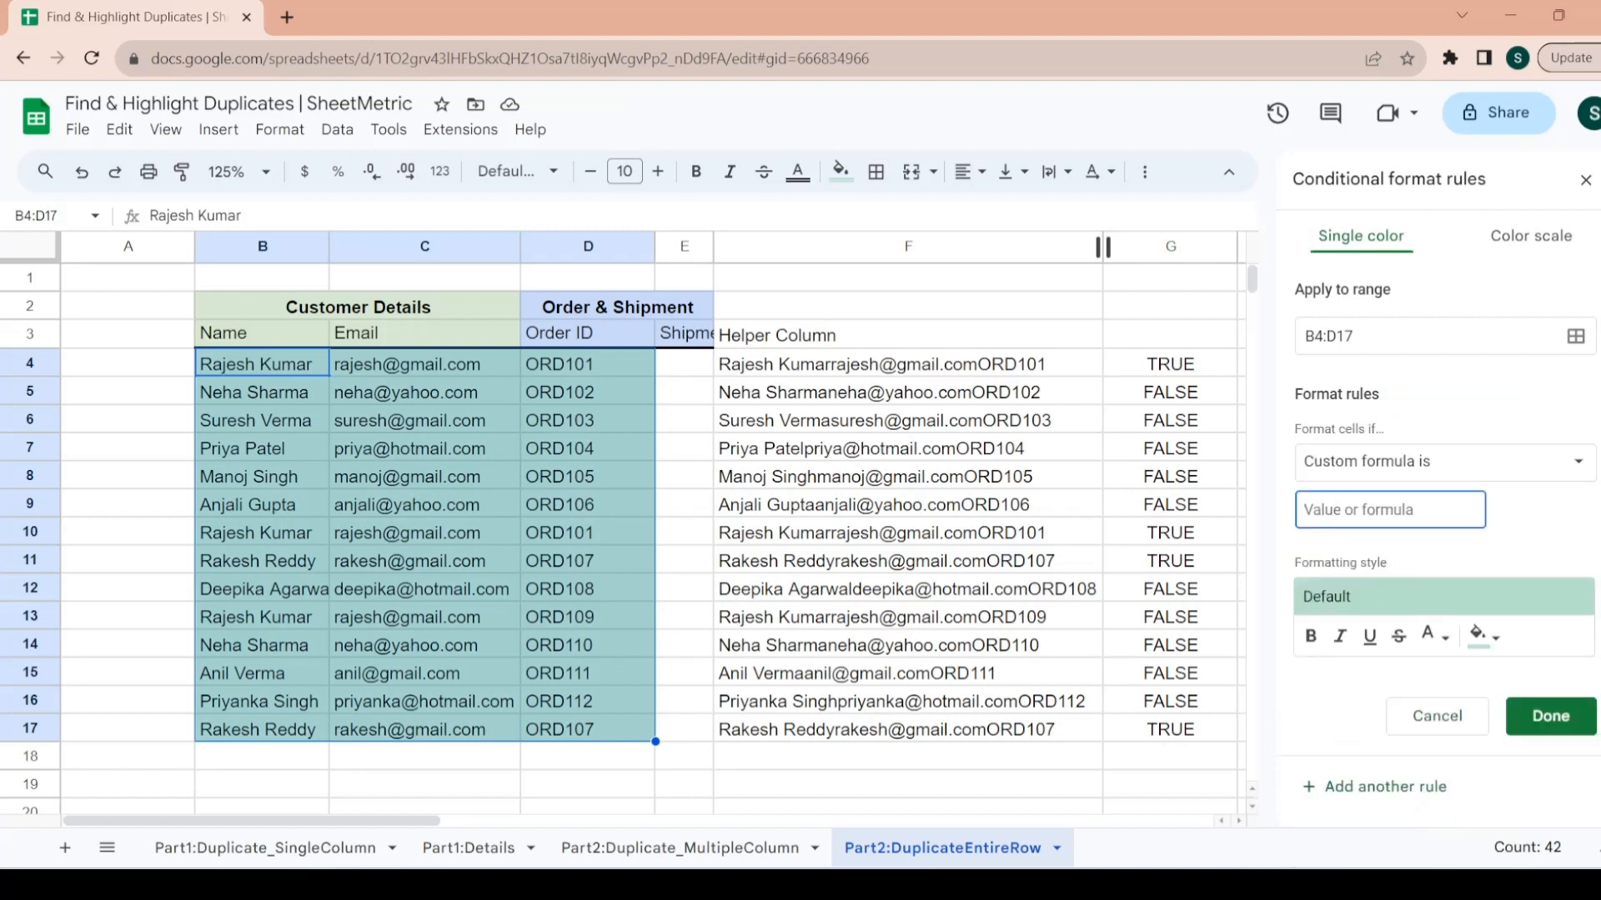
type("=COUNTIF($F$4:$F$17,F4)>1")
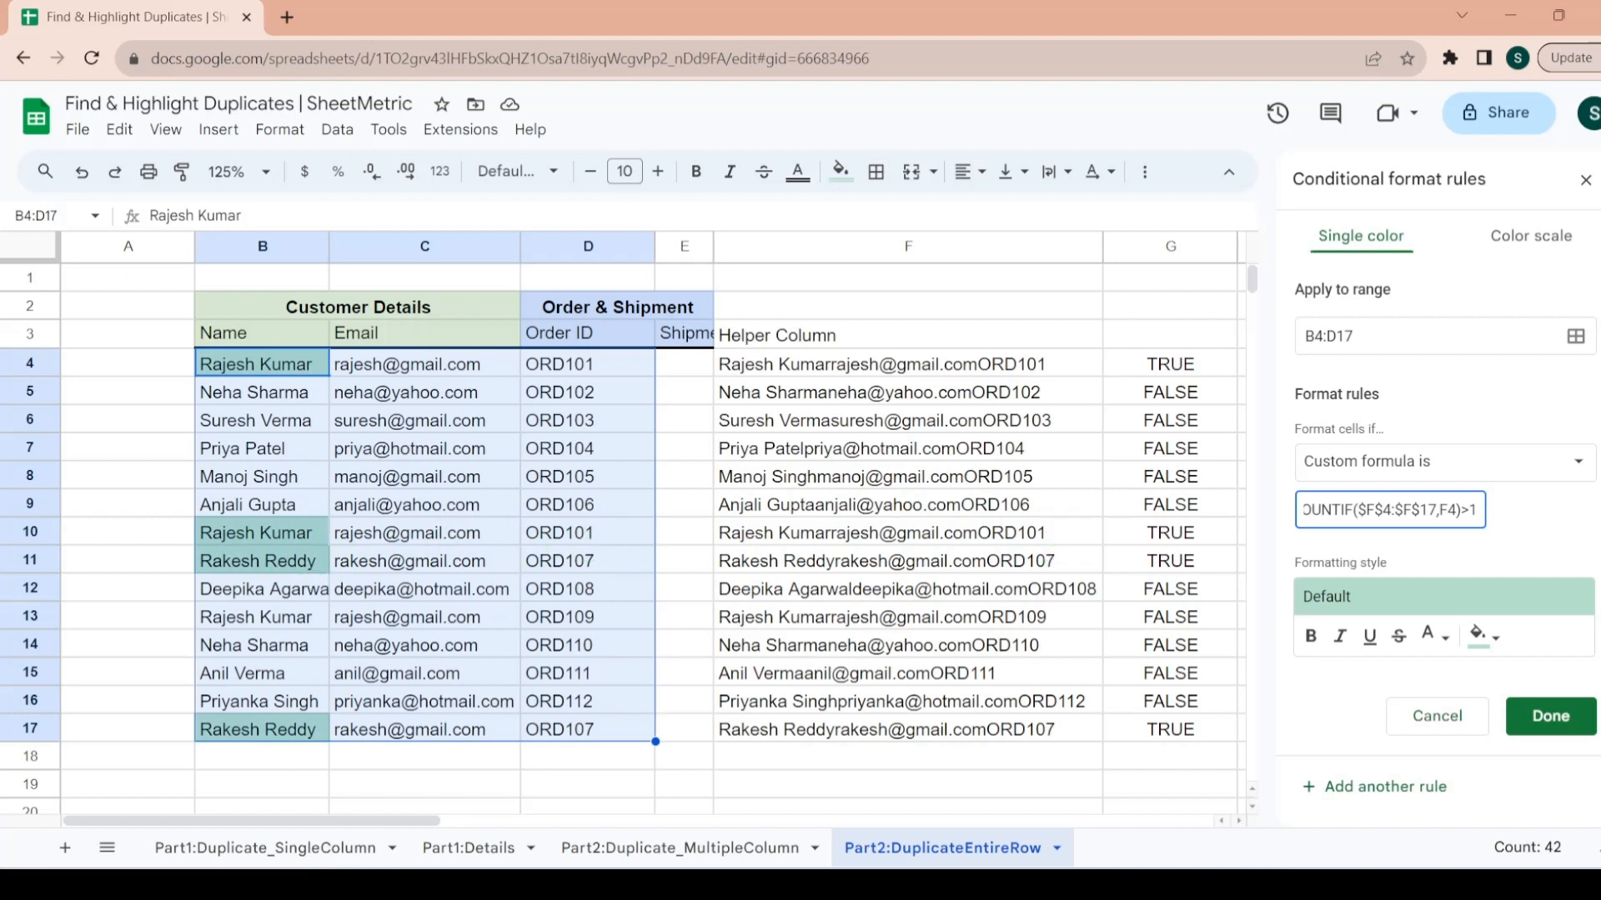
type("$")
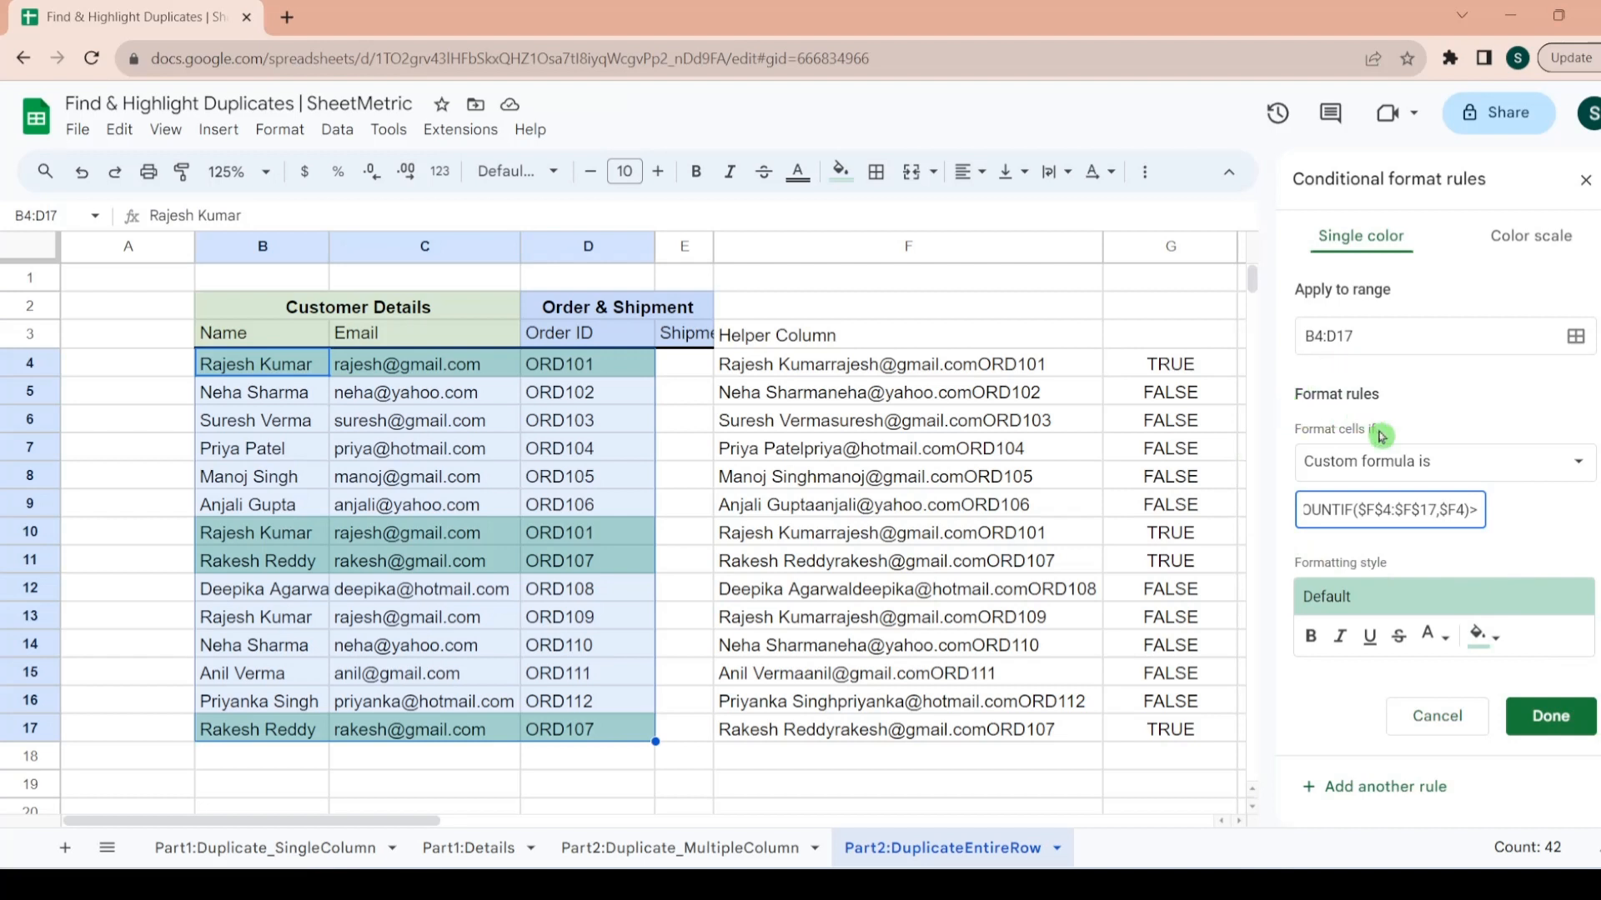
- Compare the starting row of the rule's apply-to range with the starting row in its custom formula
left_click(1418, 336)
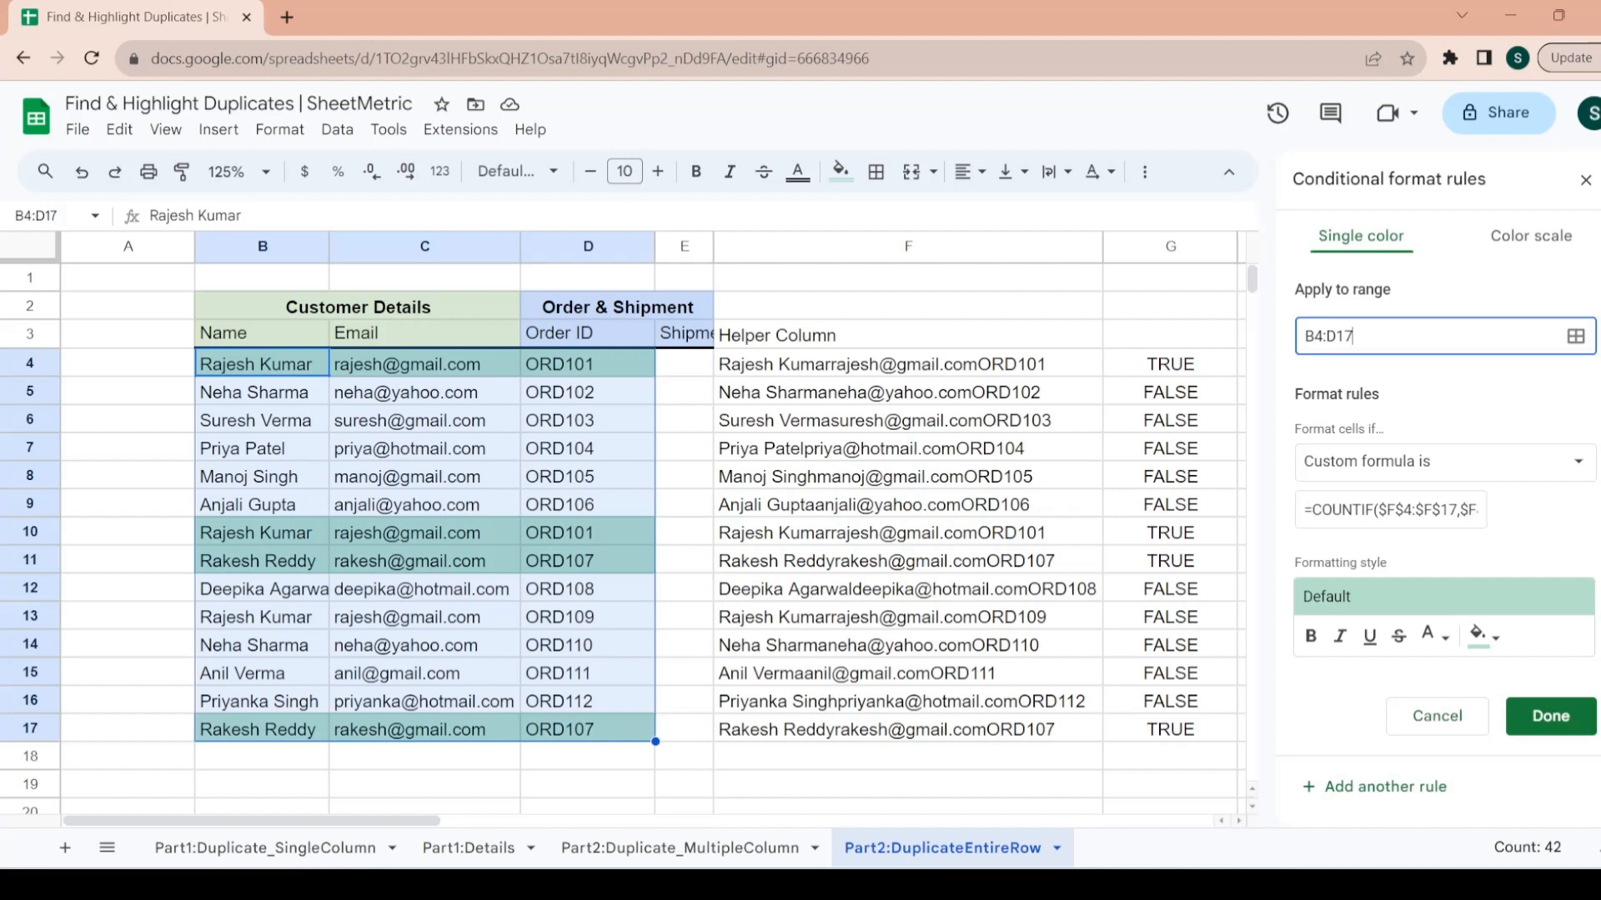
left_click(1412, 510)
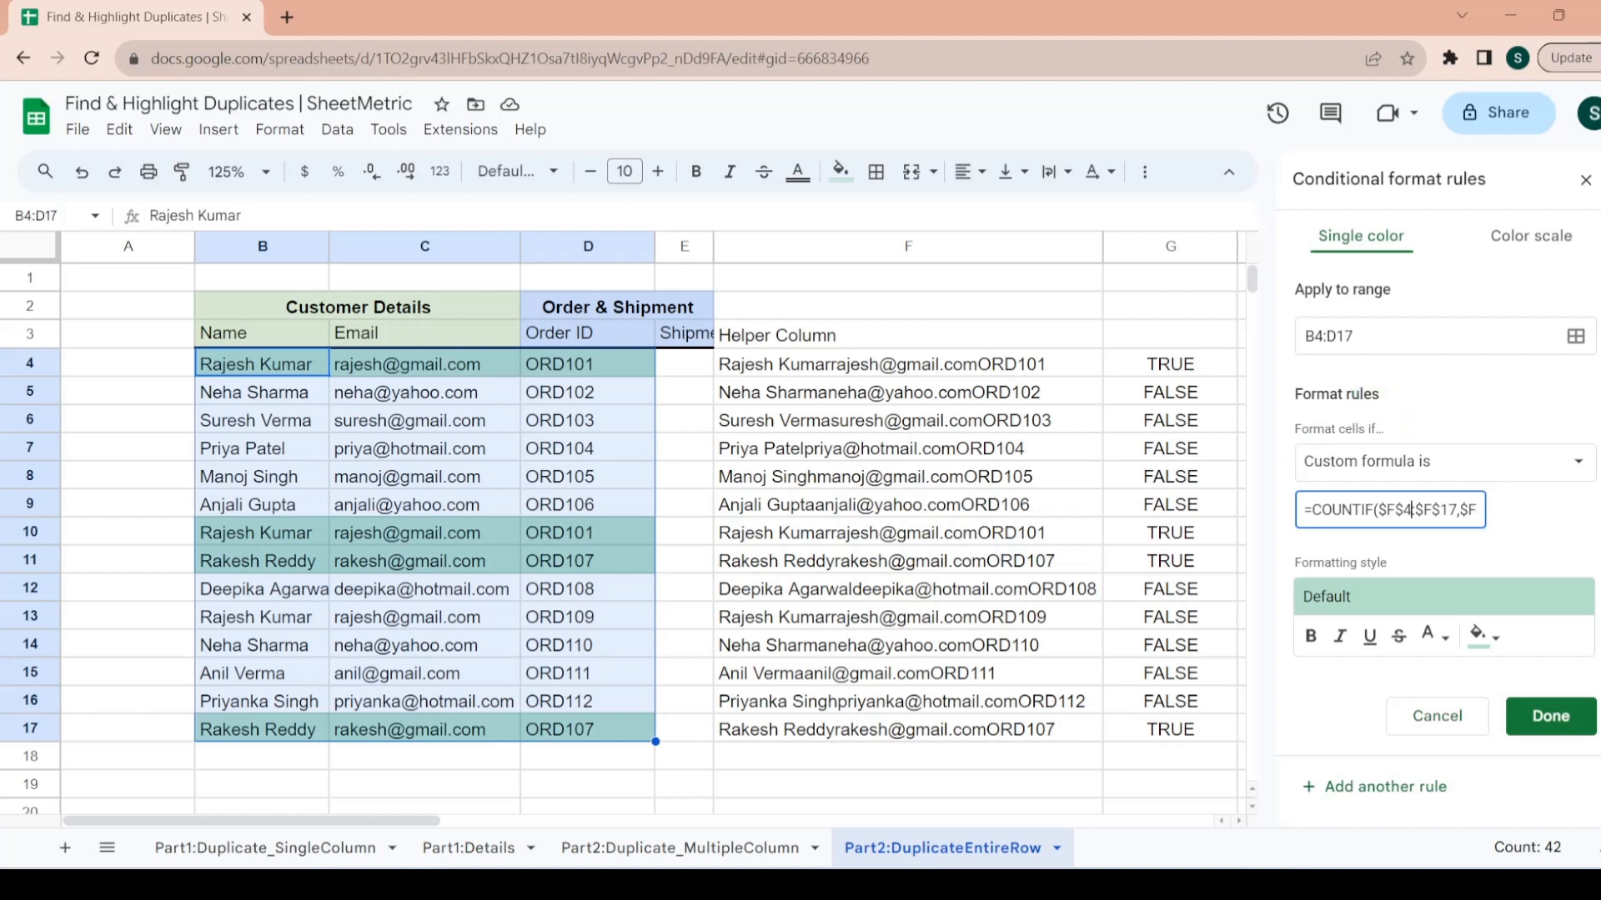
left_click(1323, 336)
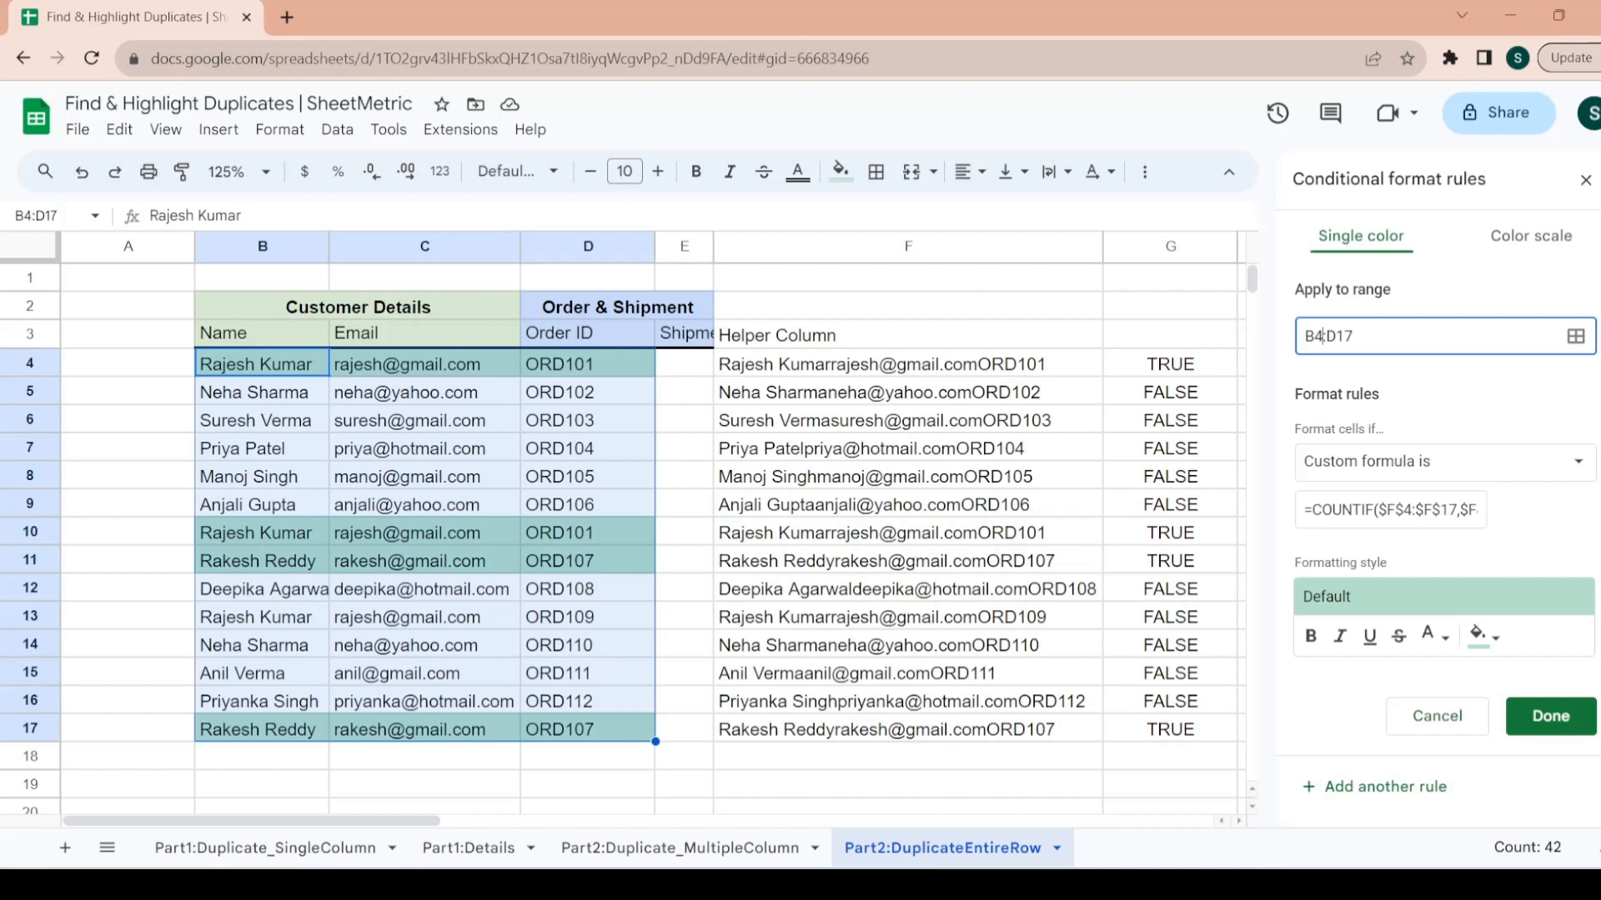
- Try the apply-to range B3:D17 in the conditional formatting rule while keeping its custom formula starting at row 4
key("BackSpace")
type("3")
left_click(1471, 290)
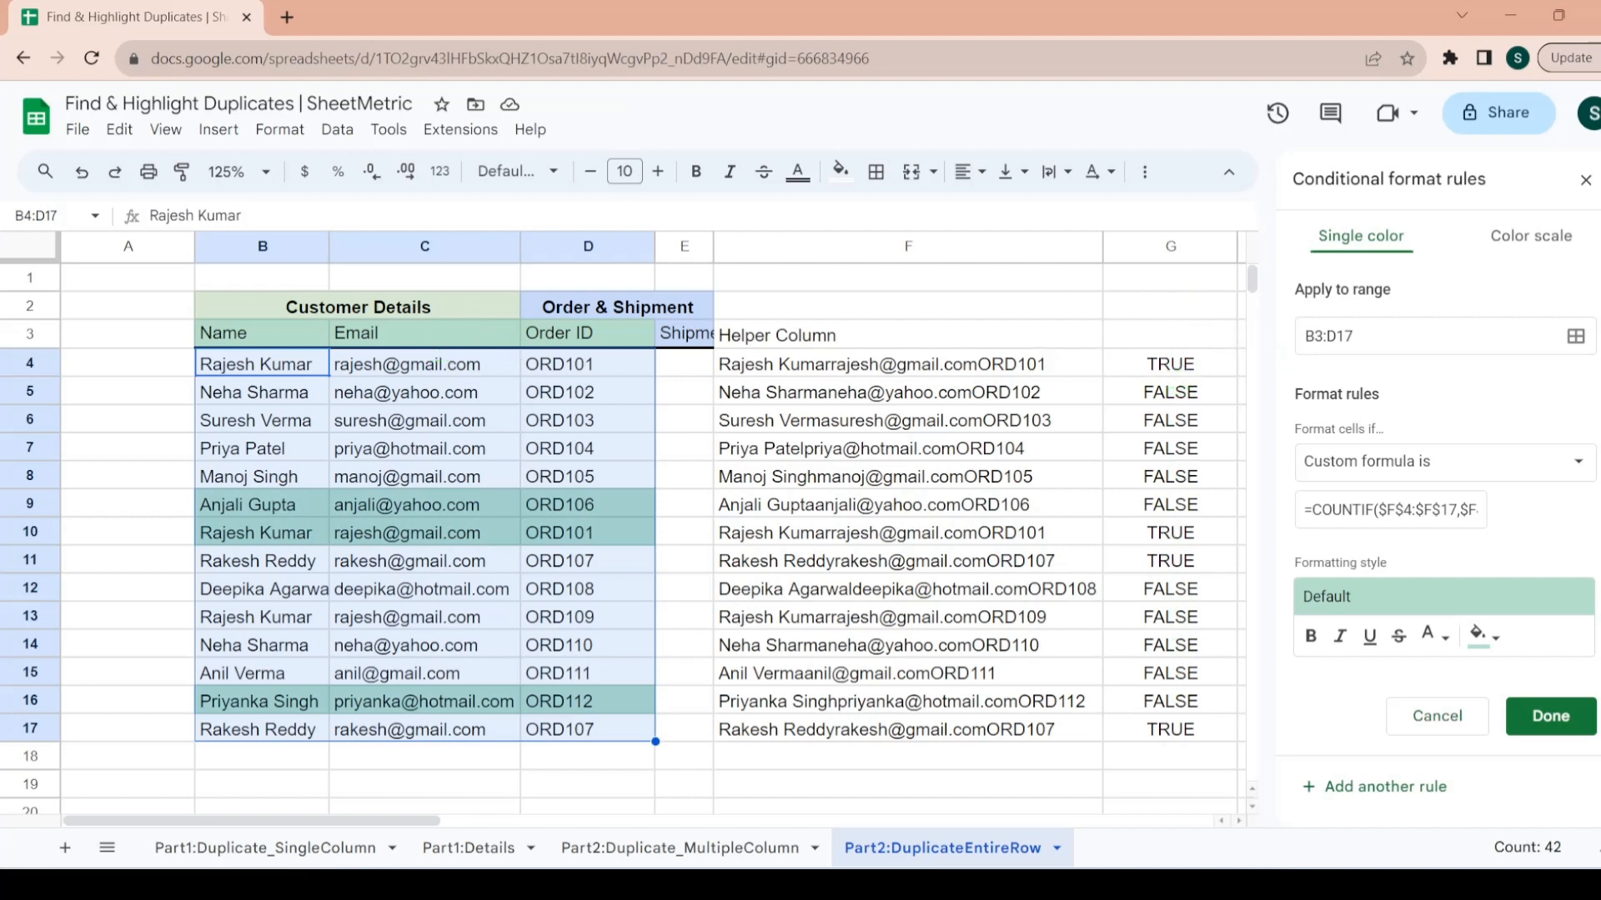
- Set the rule's apply-to range back to B4:D17, save the rule and close the conditional formatting settings
left_click(1323, 337)
key("BackSpace")
type("4")
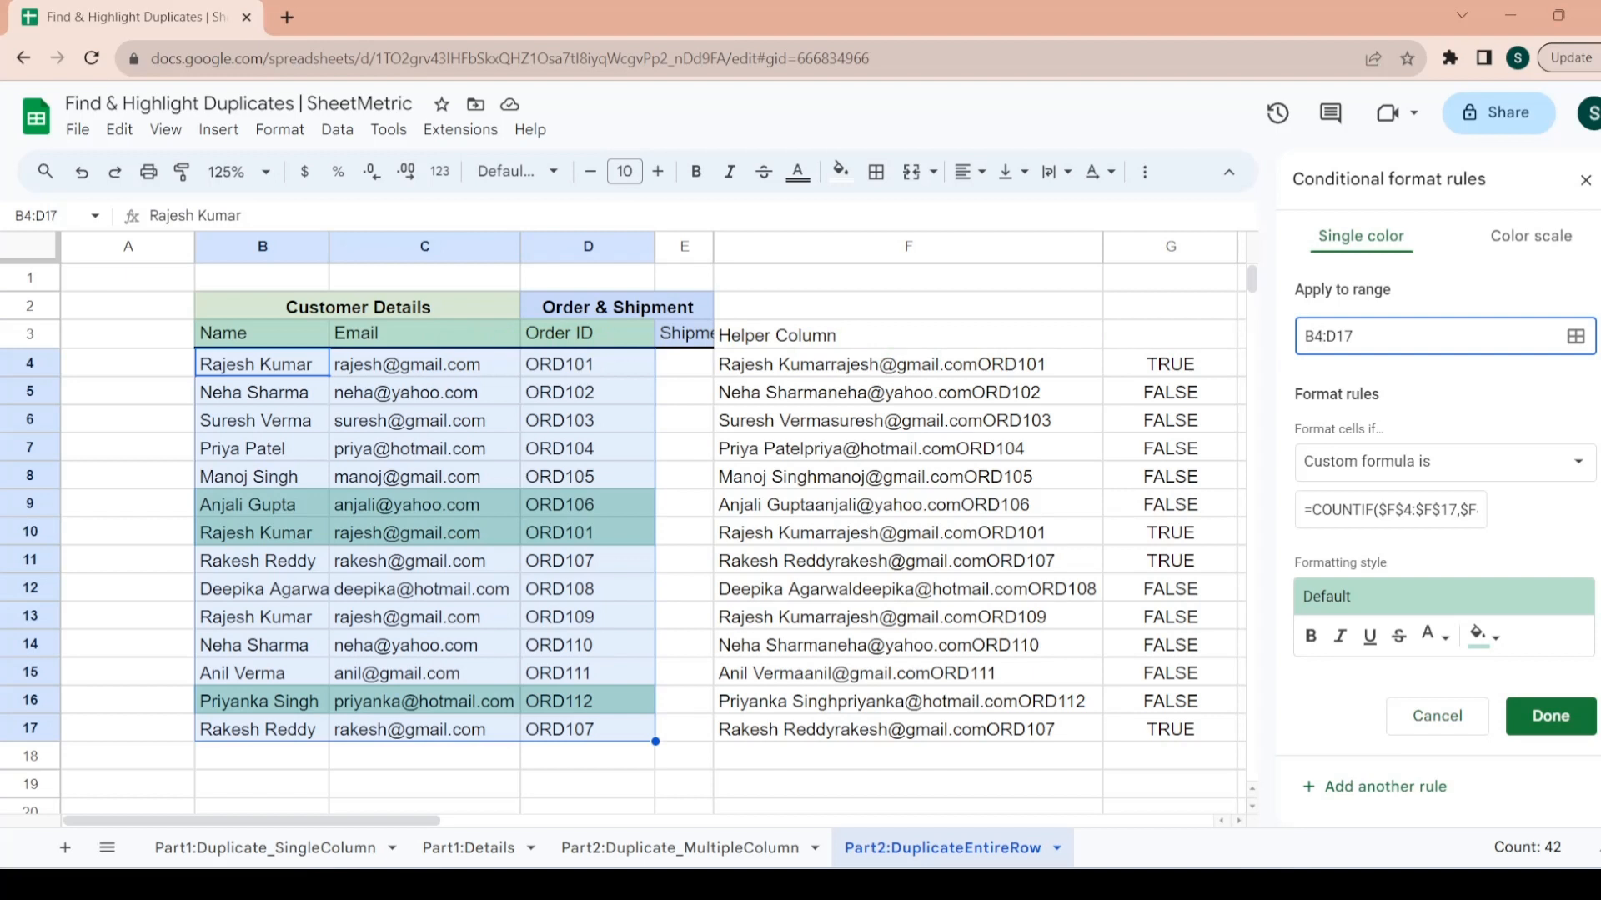
left_click(1468, 288)
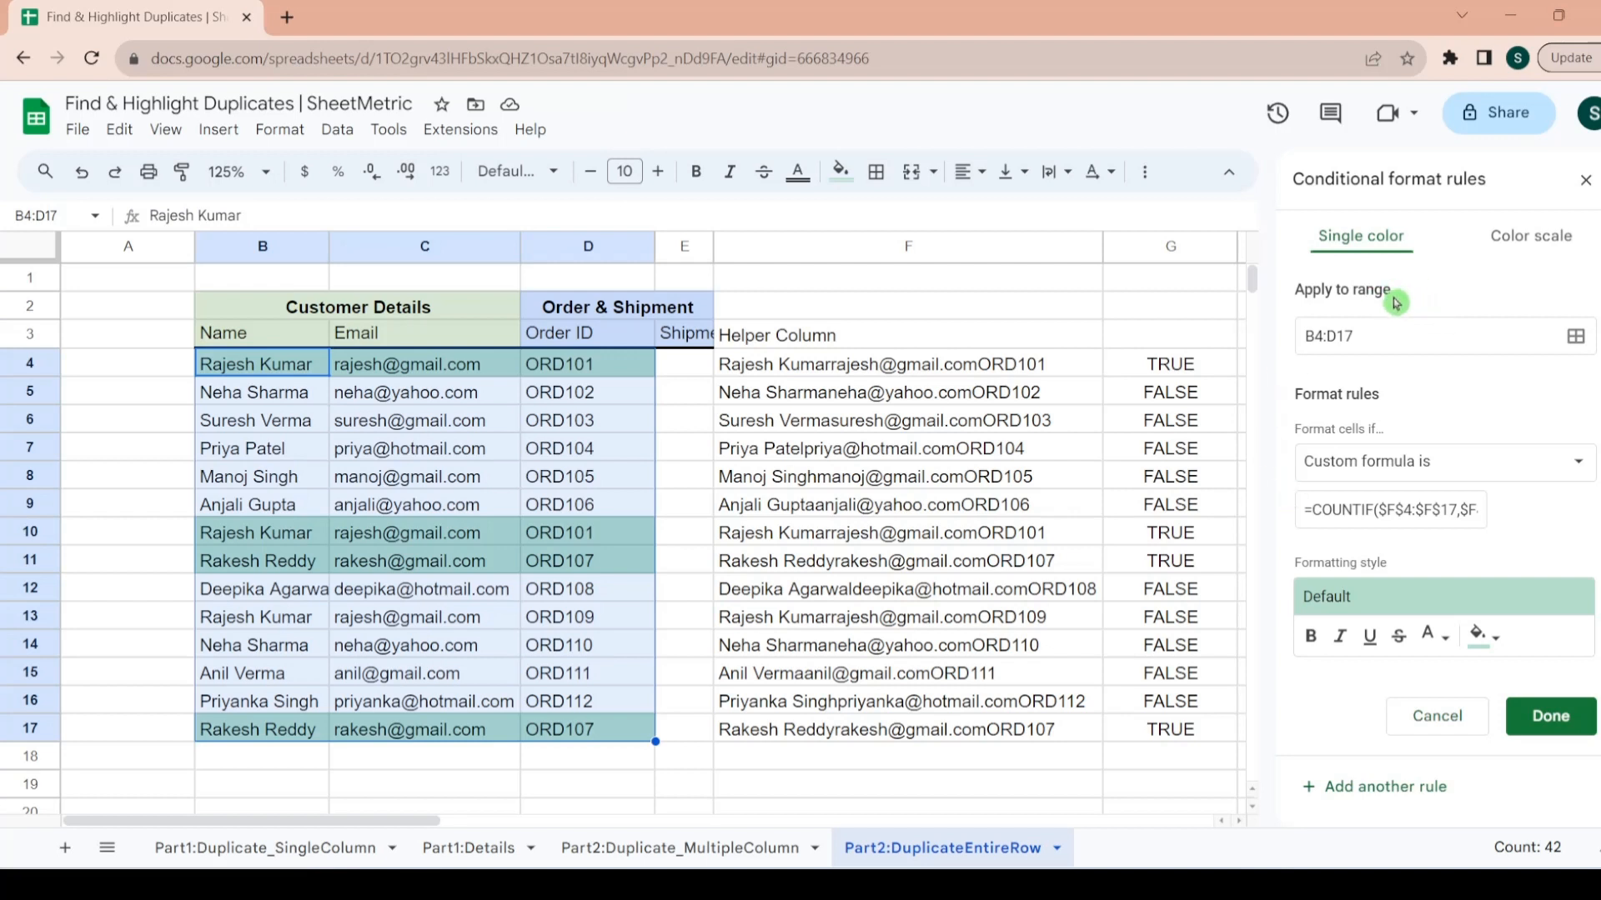
left_click(1558, 717)
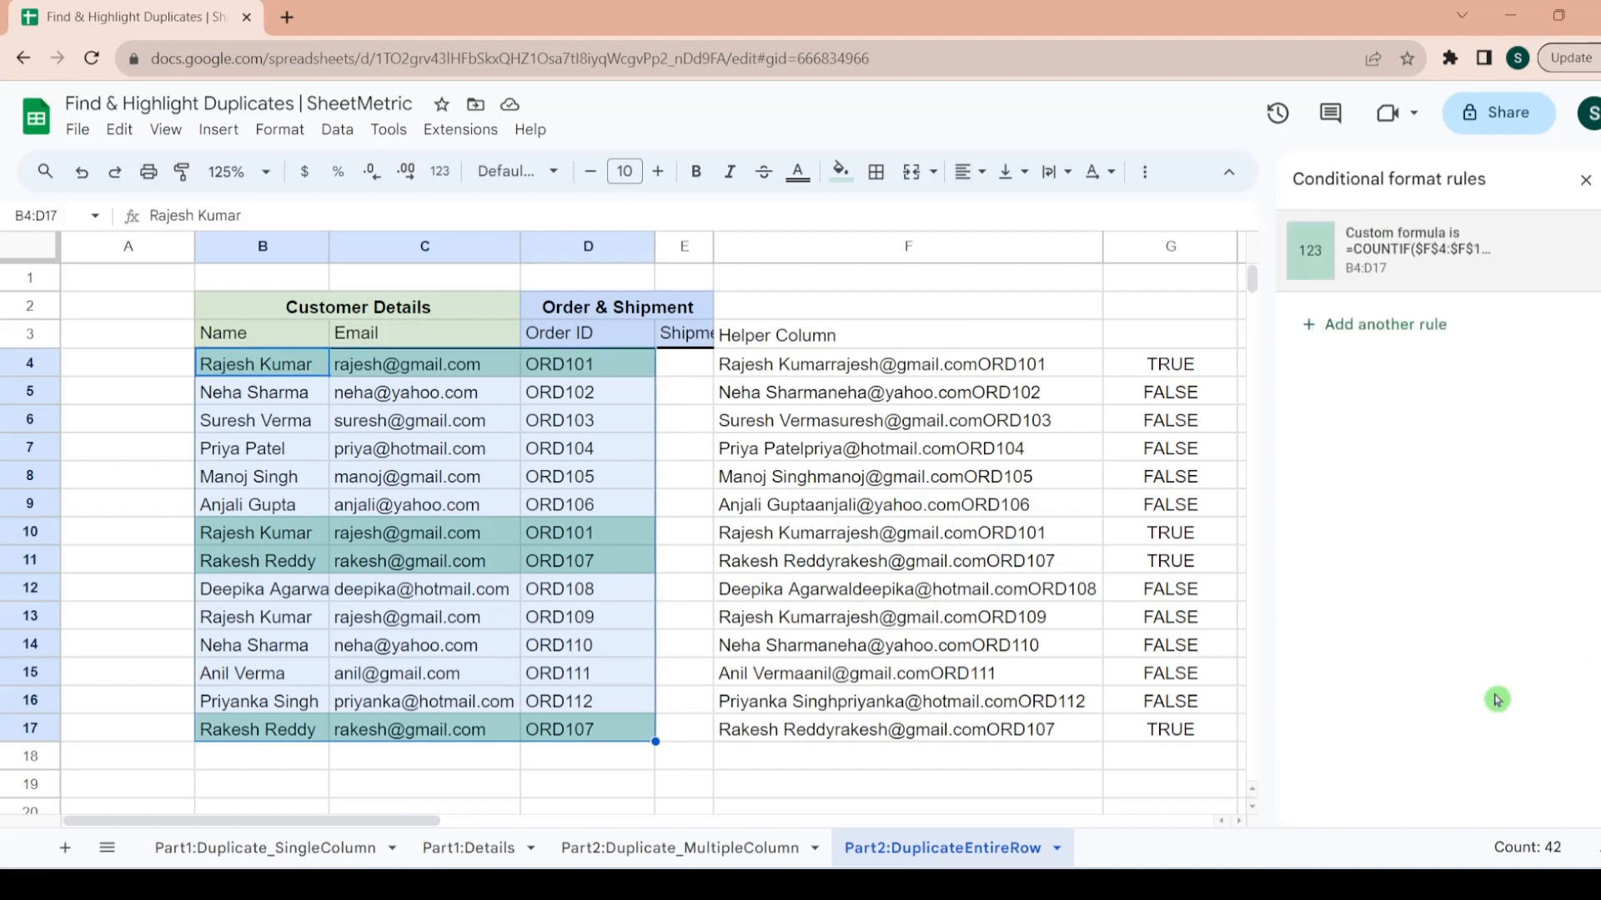
left_click(1585, 180)
left_click(875, 372)
key("Right")
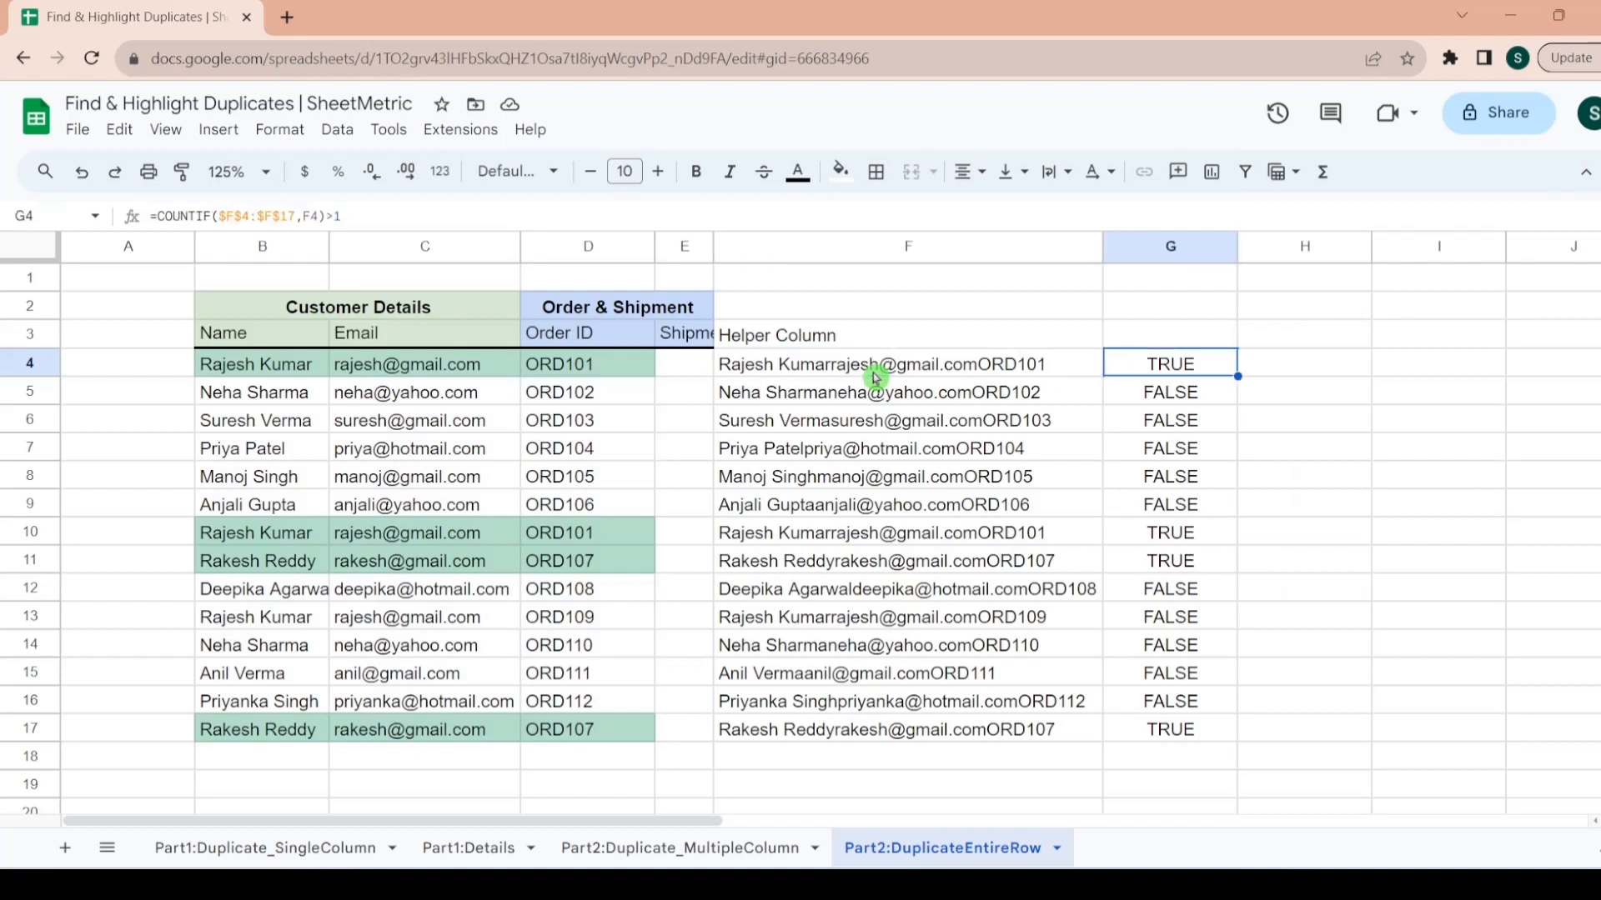
key("Right")
key("Right")
key("Left")
key("Left")
key("Left")
key("Left")
key("Left")
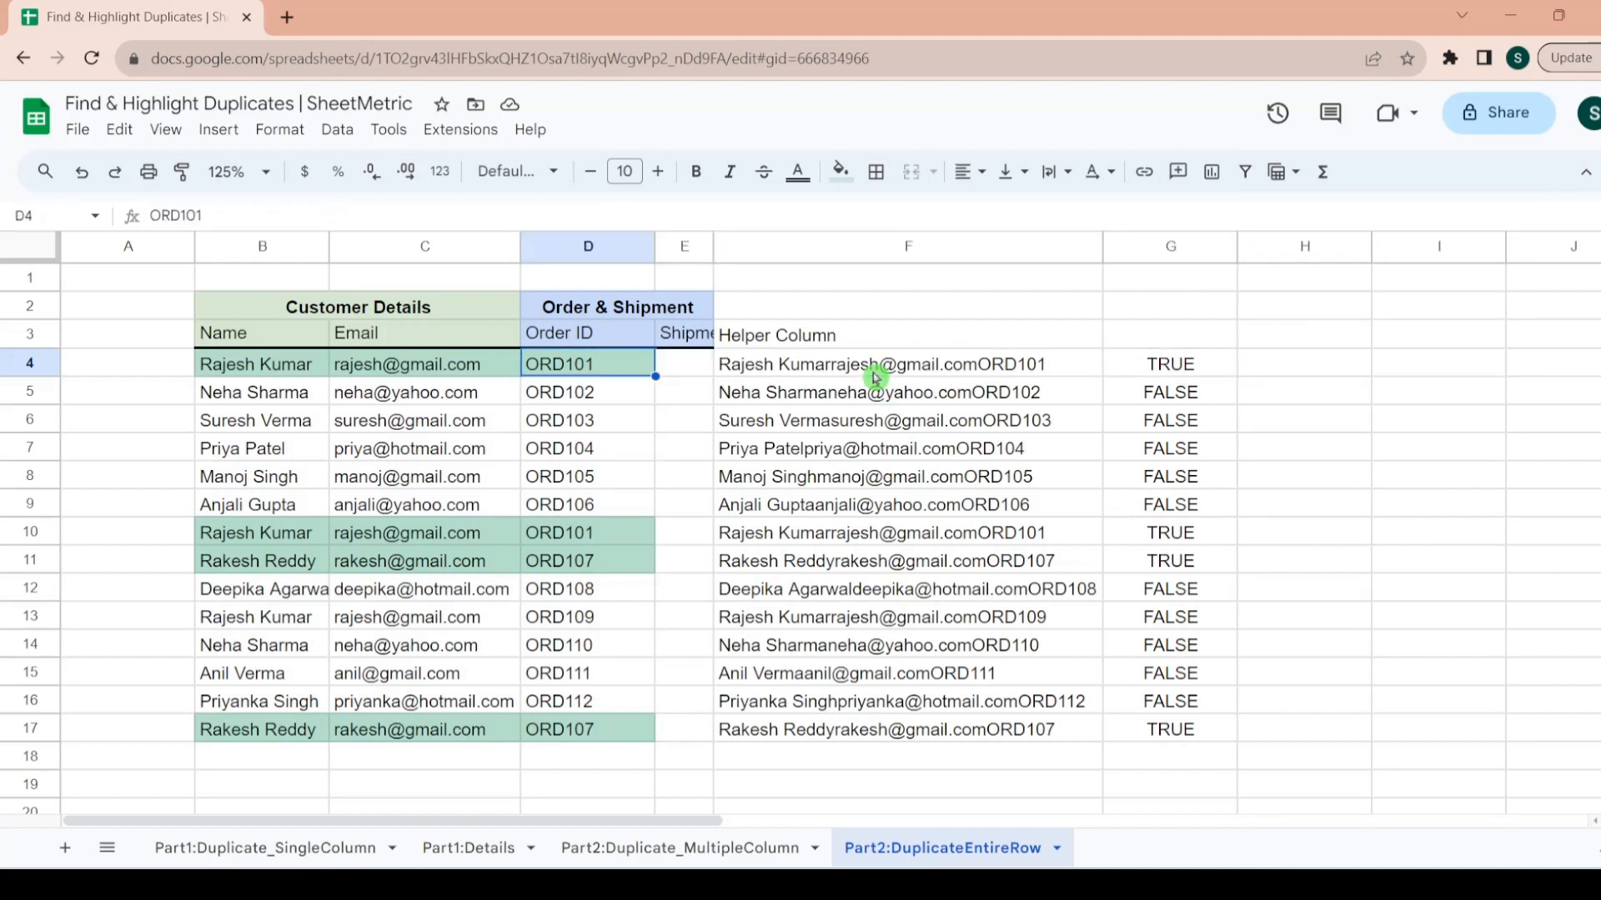
key("Right")
key("Right")
key("Right")
key("Right")
key("Left")
key("Left")
key("Right")
key("Right")
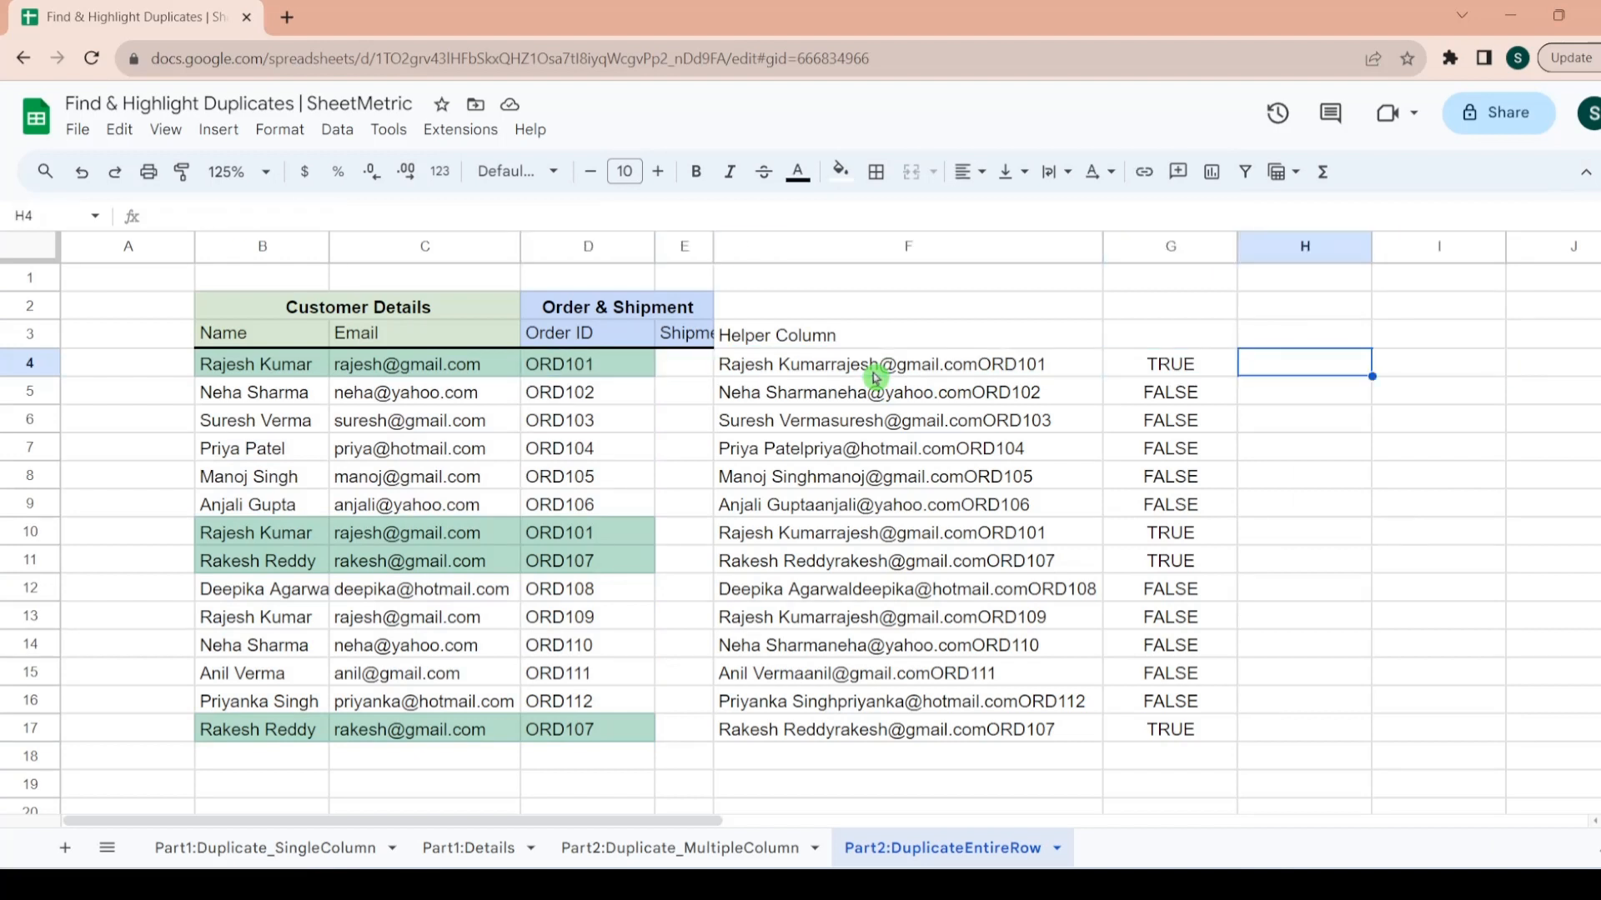
key("Left")
key("Left")
key("Left")
key("Left")
key("Left")
key("Left")
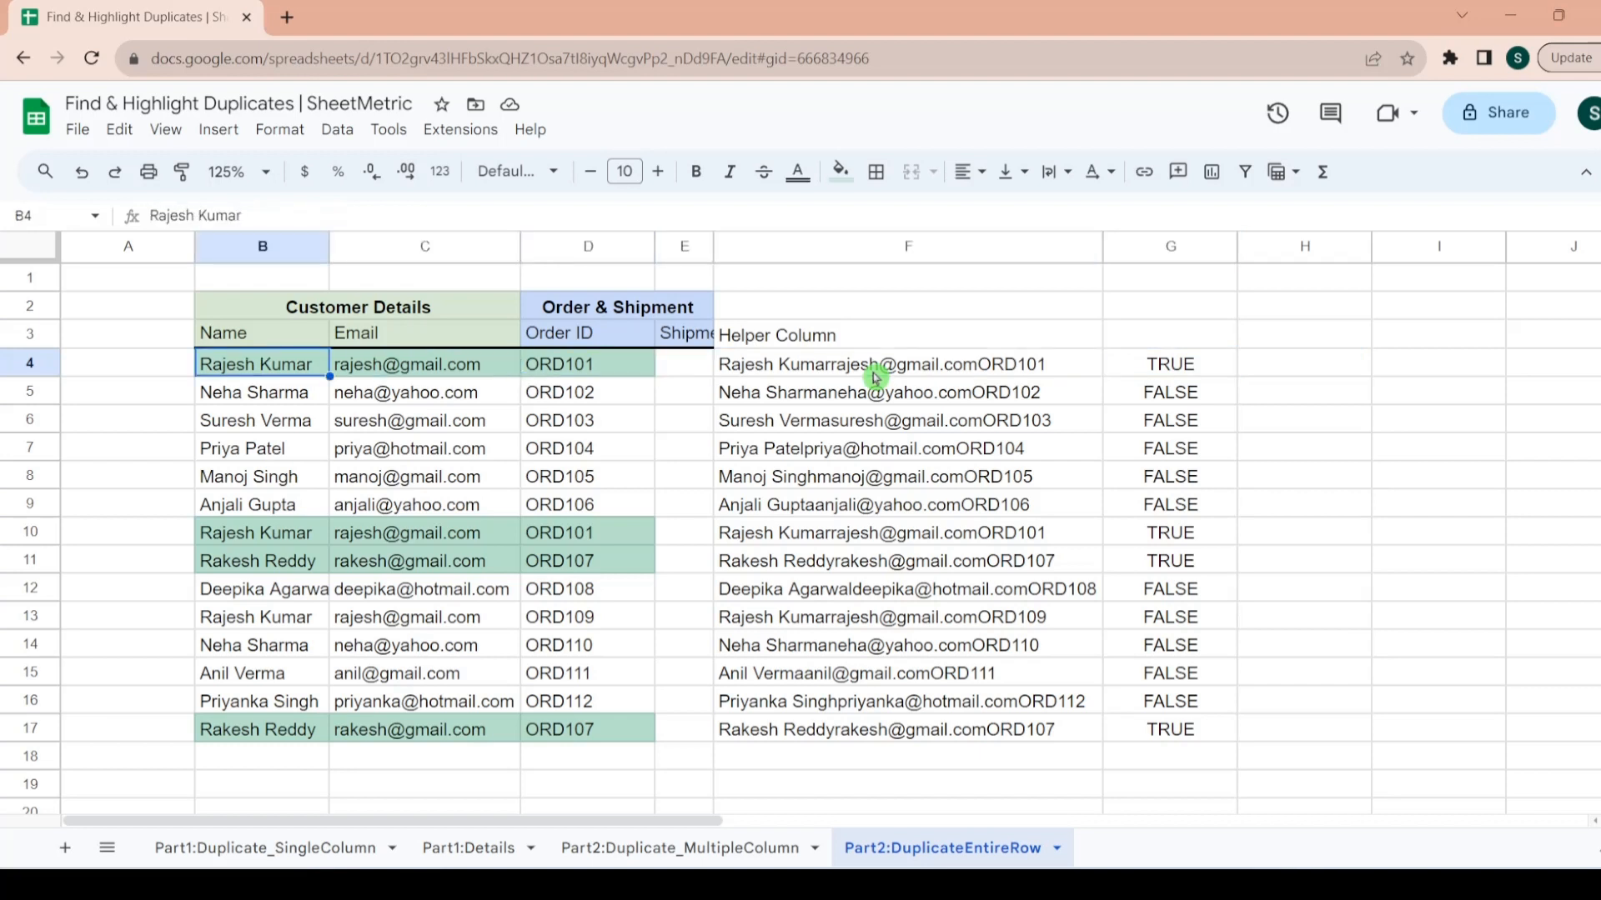
key("shift+Down")
key("shift+Down")
key("shift+Down")
key("shift+Down")
key("shift+Down")
key("shift+Down")
key("shift+Down")
key("shift+Down")
key("shift+Down")
key("shift+Down")
key("shift+Down")
key("shift+Down")
key("shift+Down")
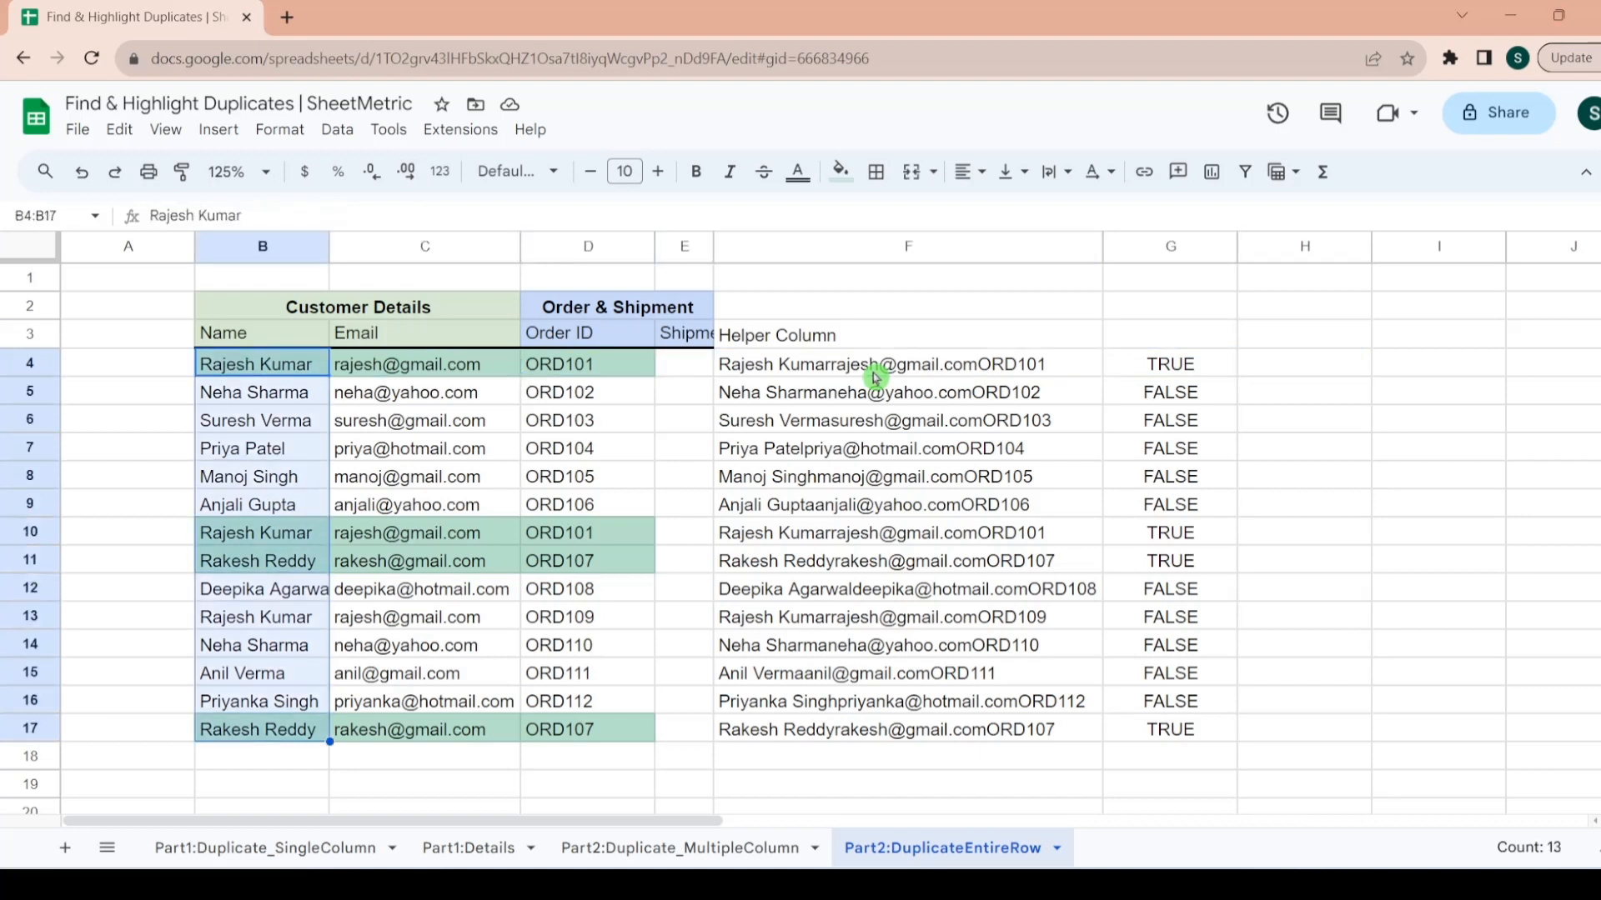
key("shift+Right")
key("shift+Right")
key("Left")
key("Right")
key("Right")
key("Right")
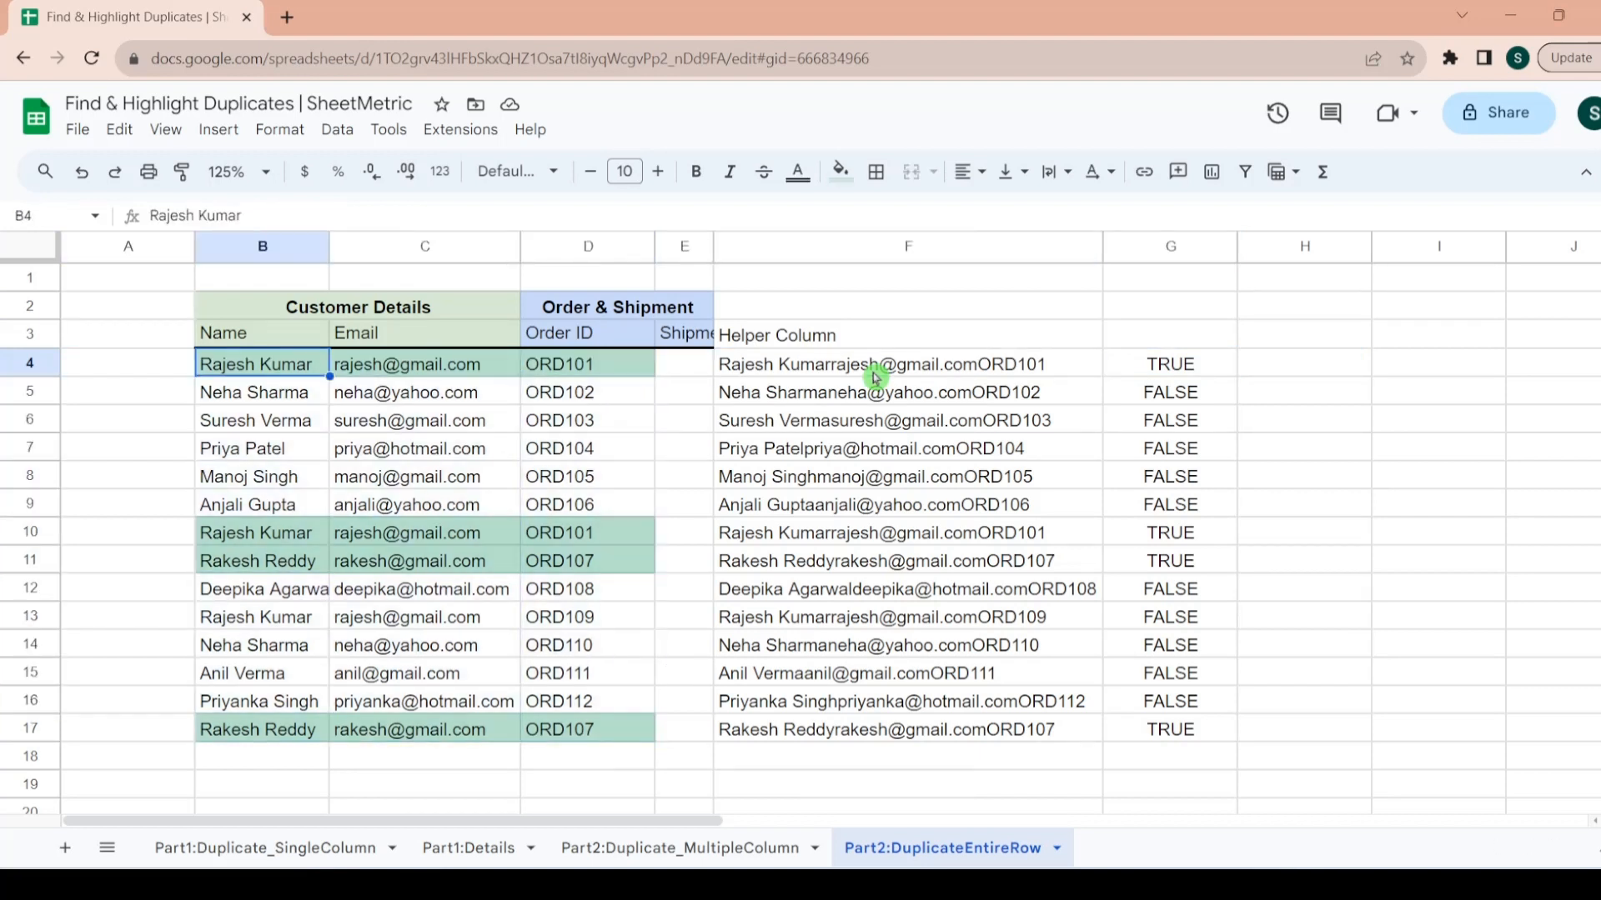
key("Right")
key("Left")
key("Left")
key("Left")
key("Right")
key("Right")
key("Right")
key("Right")
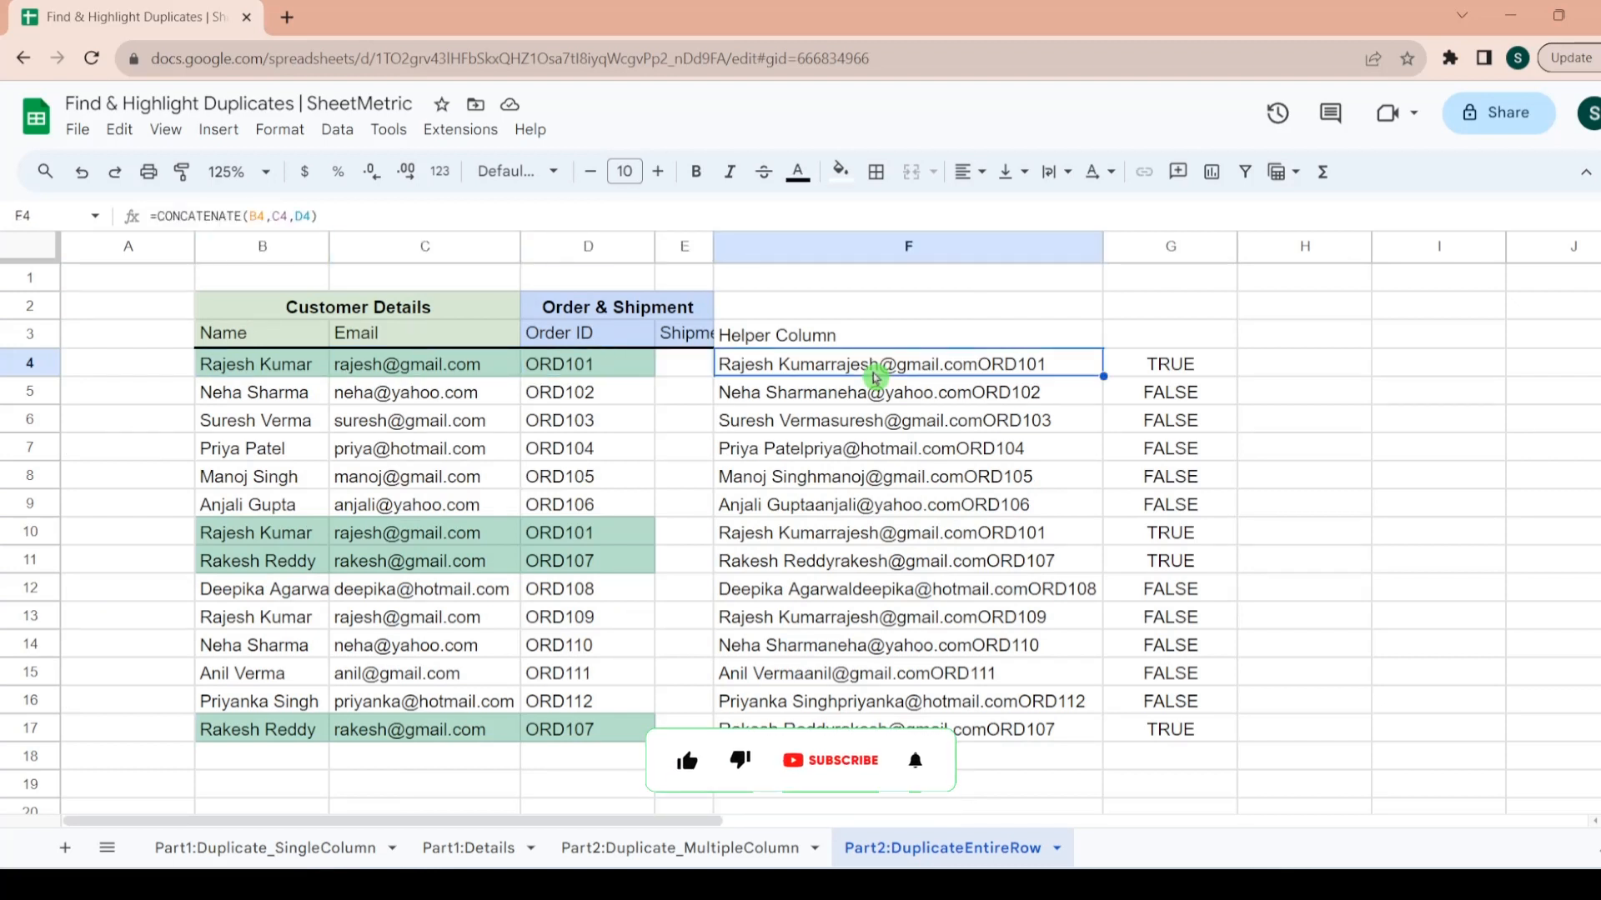
key("Up")
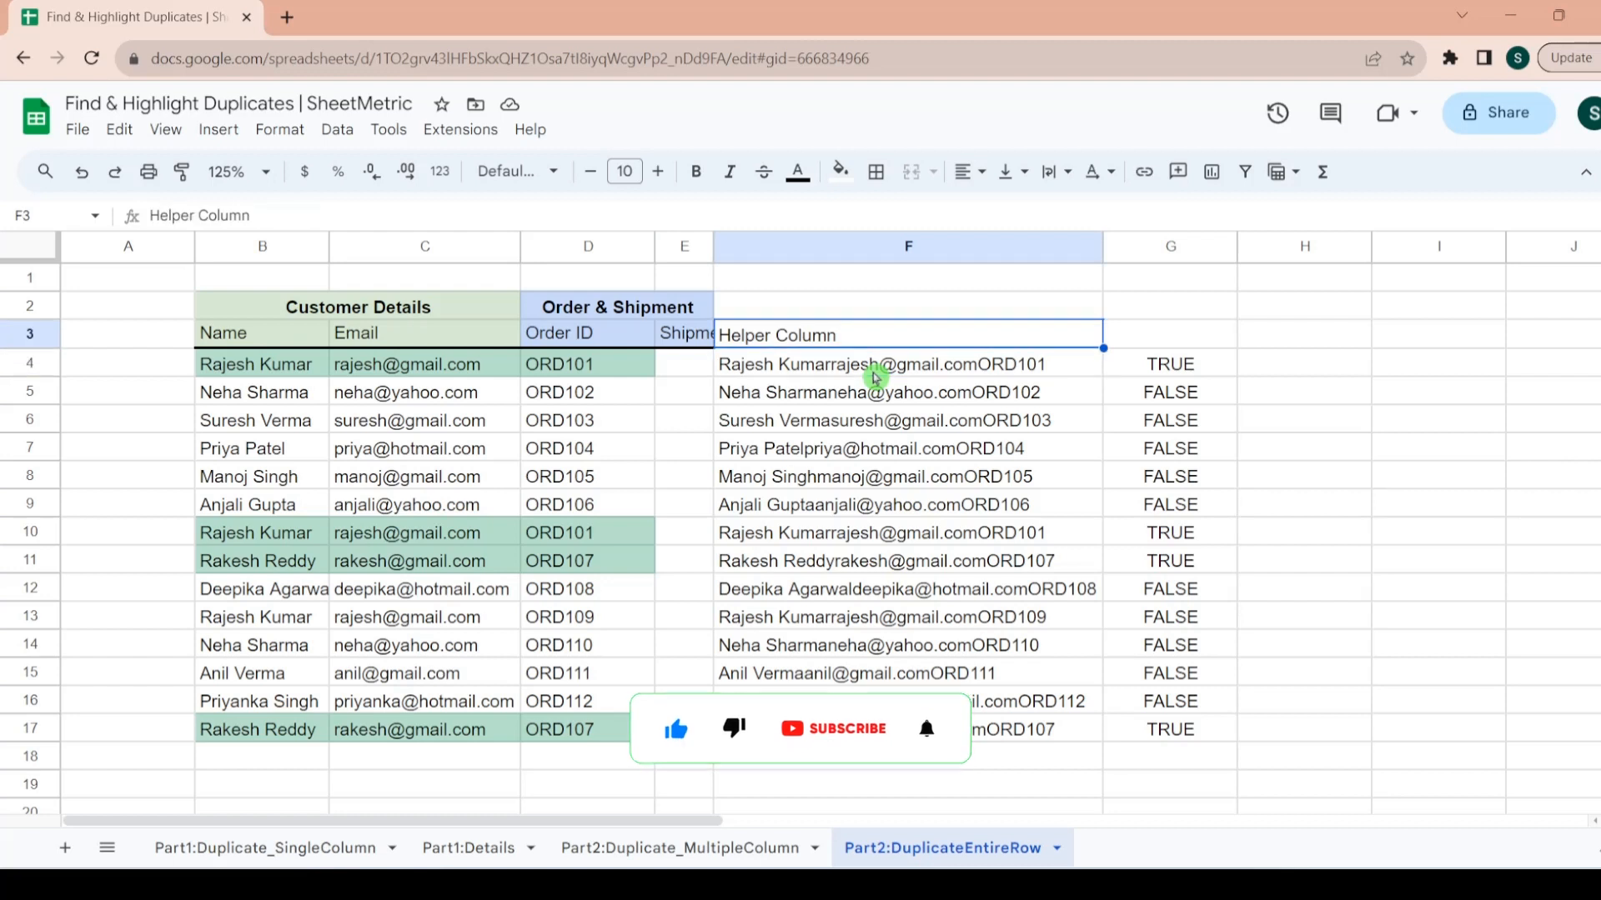
key("Down")
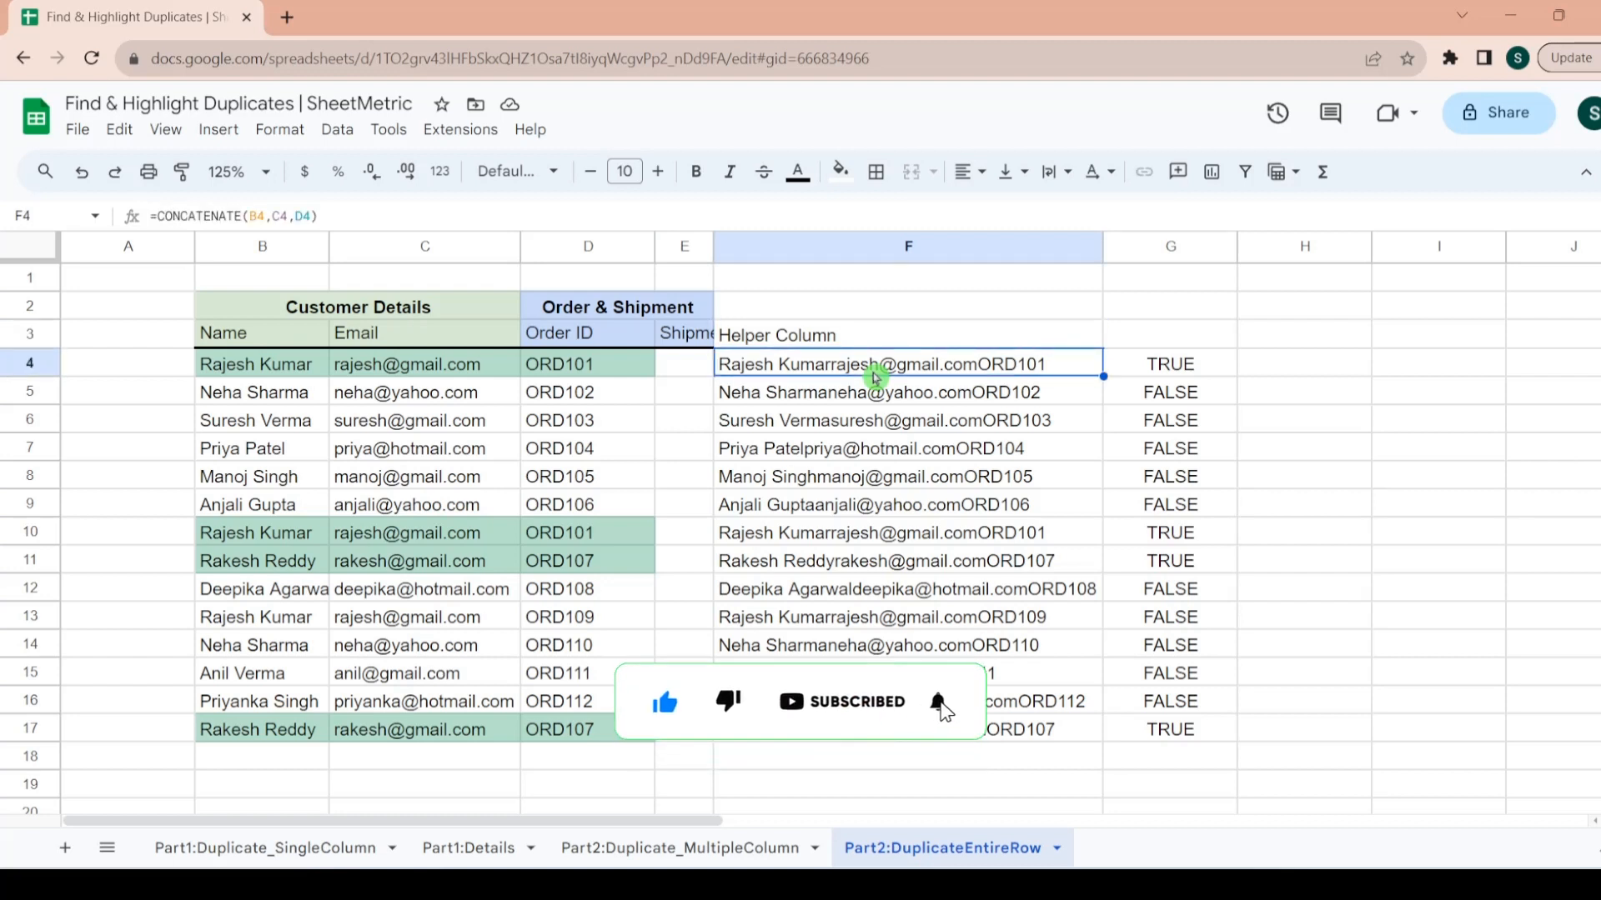
key("Left")
key("Left")
key("Left")
key("Left")
key("Left")
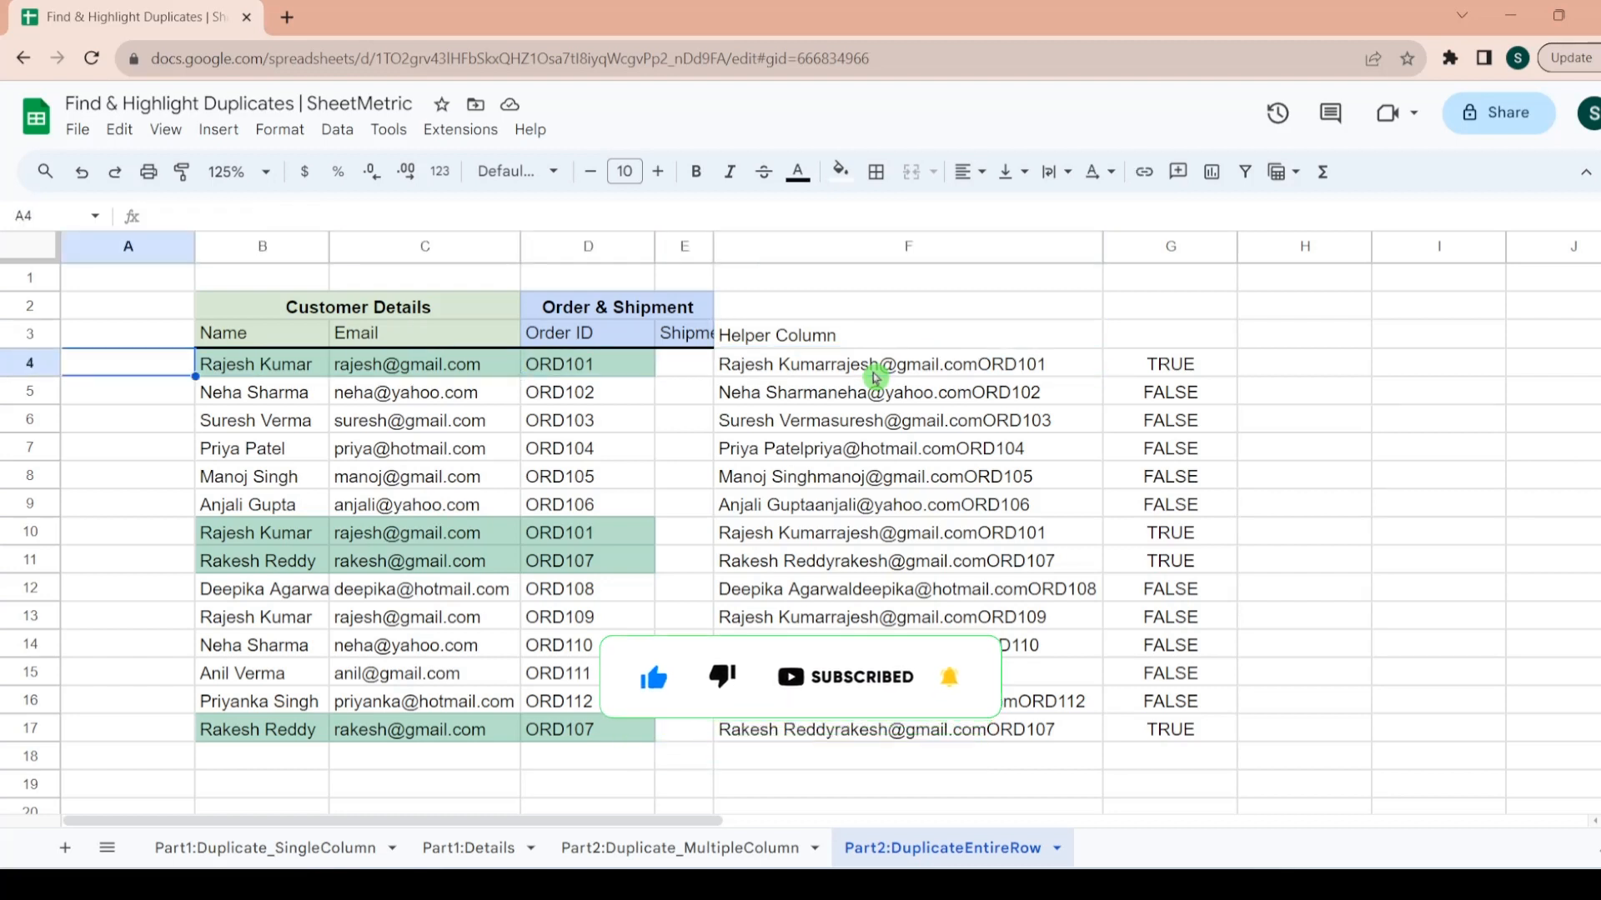
key("Right")
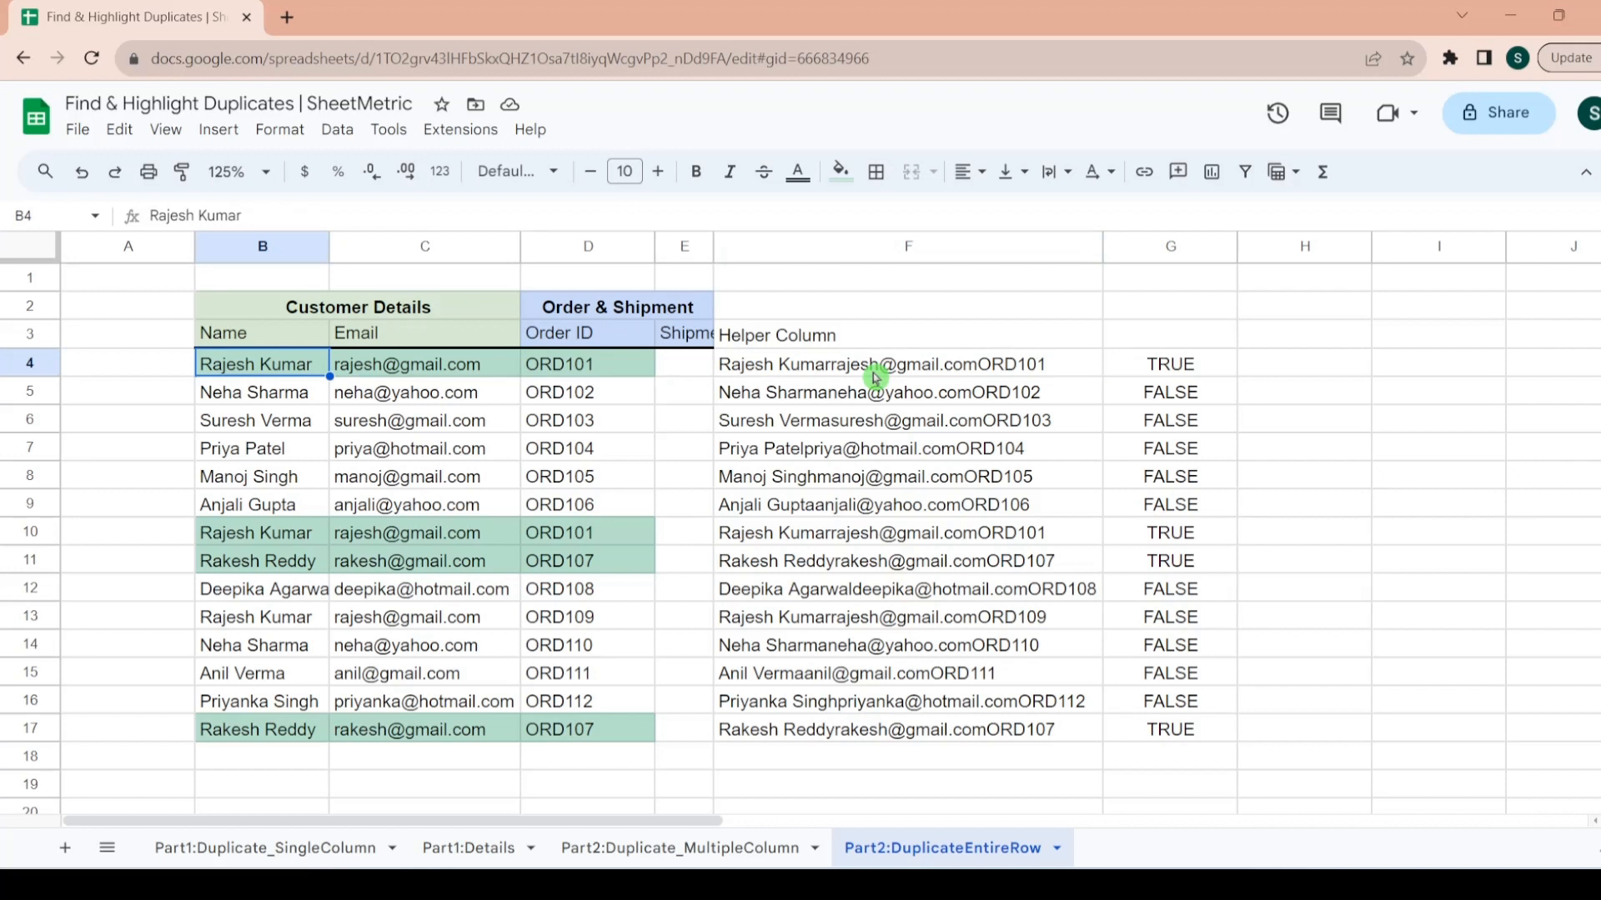